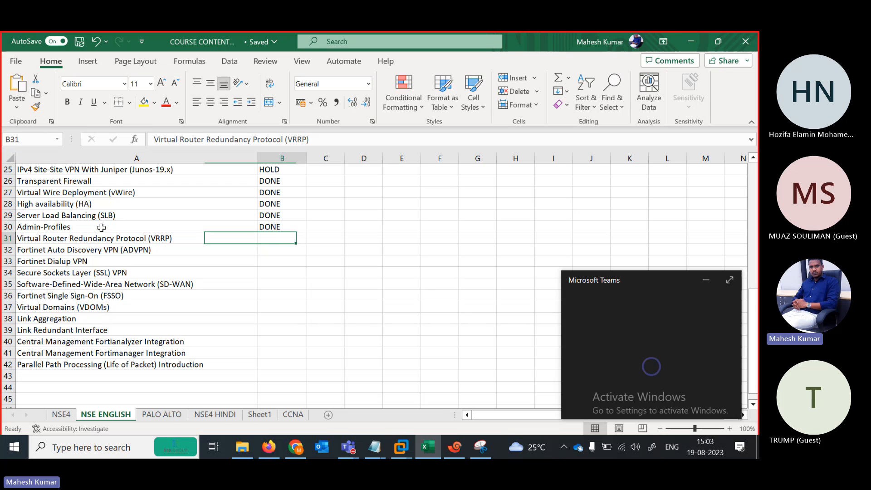
Minimize the floating Teams mini meeting window covering the Excel course list.
click(707, 281)
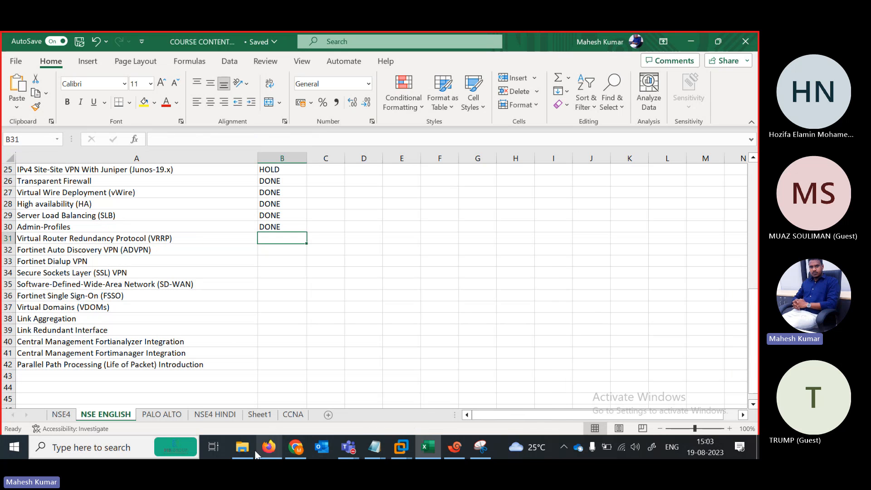
Bring the Snipping Tool window with the VRRP topology snip to the front.
mouse_move(272, 451)
click(279, 453)
click(480, 446)
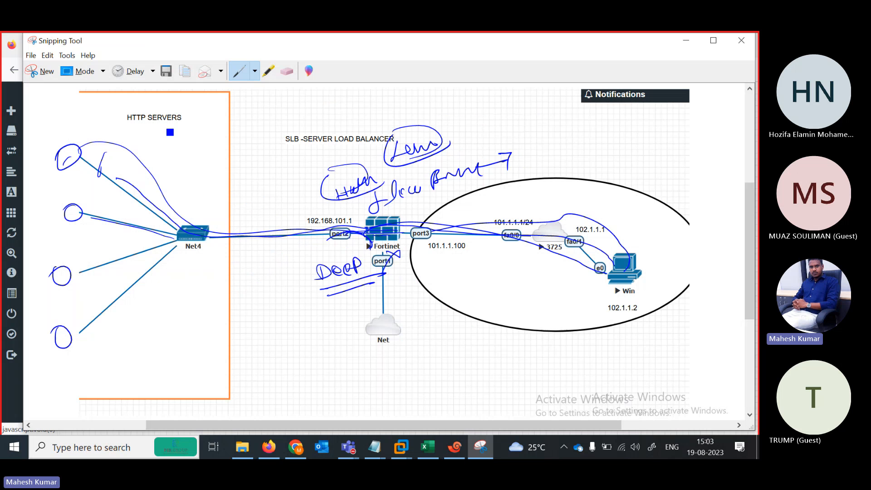
click(48, 73)
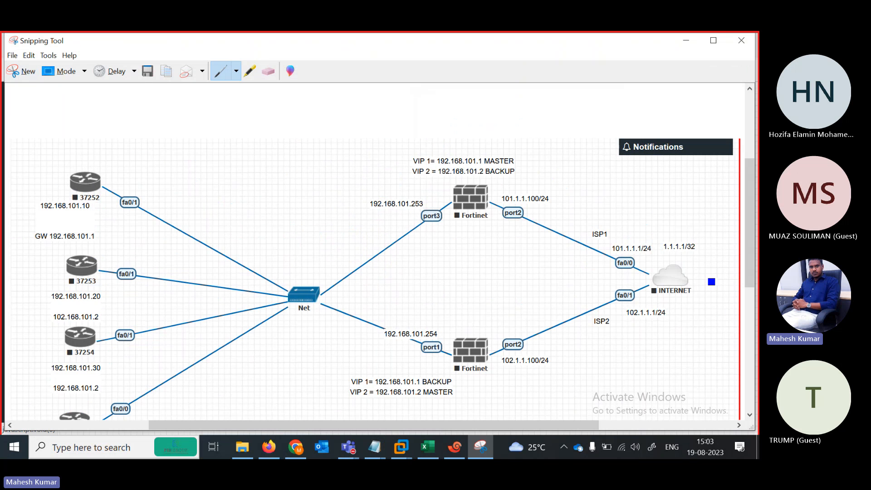
Scroll the snip down and underline 192.168.101.253 beside the upper Fortinet's port3.
drag(748, 276, 746, 293)
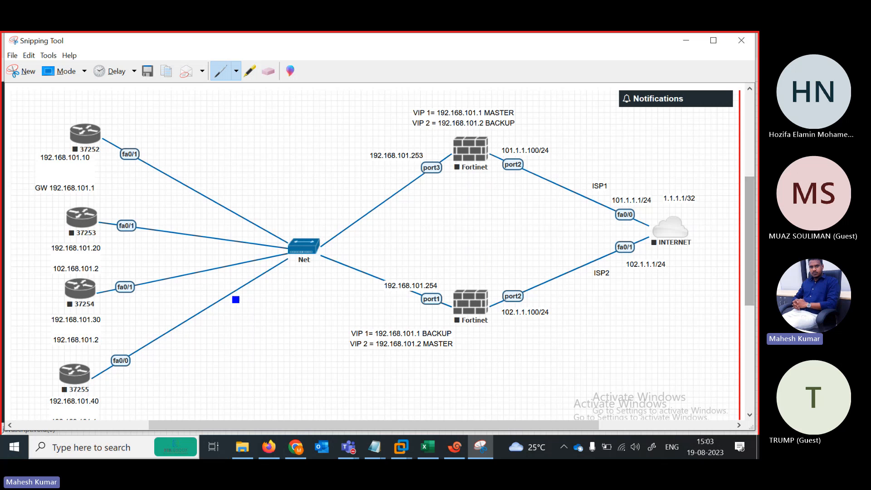
drag(284, 288, 285, 301)
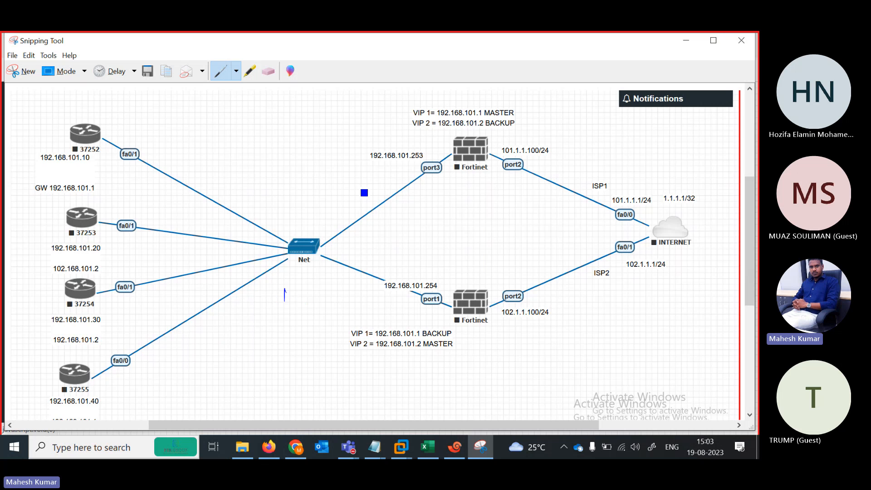
drag(371, 167, 421, 163)
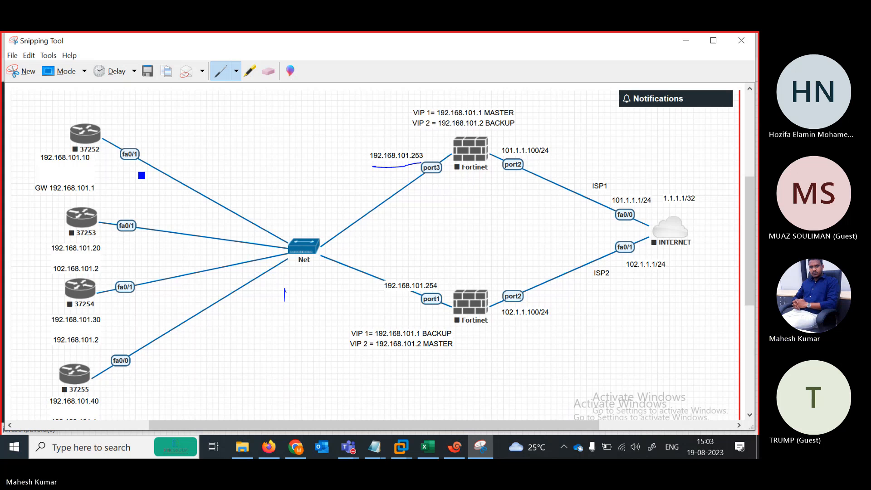
Tick the four routers 37252, 37253, 37254 and 37255 with the pen.
drag(3, 219, 51, 219)
drag(92, 123, 126, 119)
drag(66, 224, 94, 222)
drag(74, 288, 105, 285)
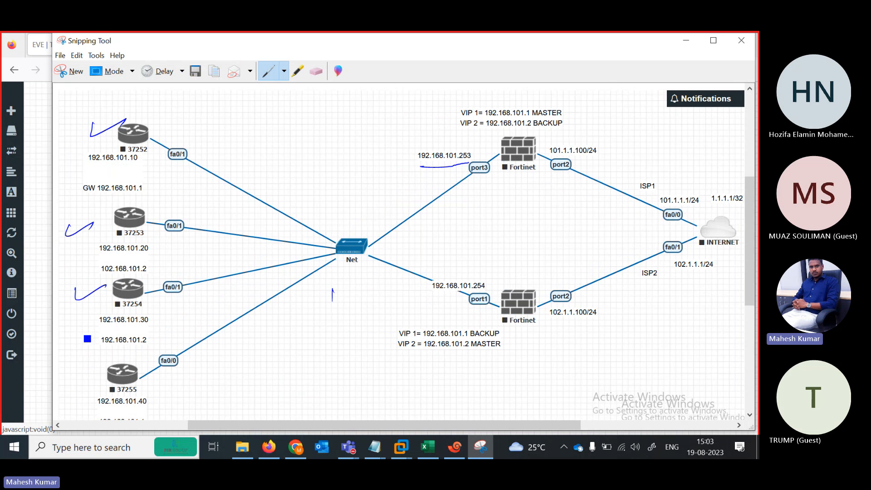
drag(77, 367, 106, 358)
Maximize Snipping Tool and trace paths from router 37252 through Net to port3, port1 and INTERNET.
click(713, 41)
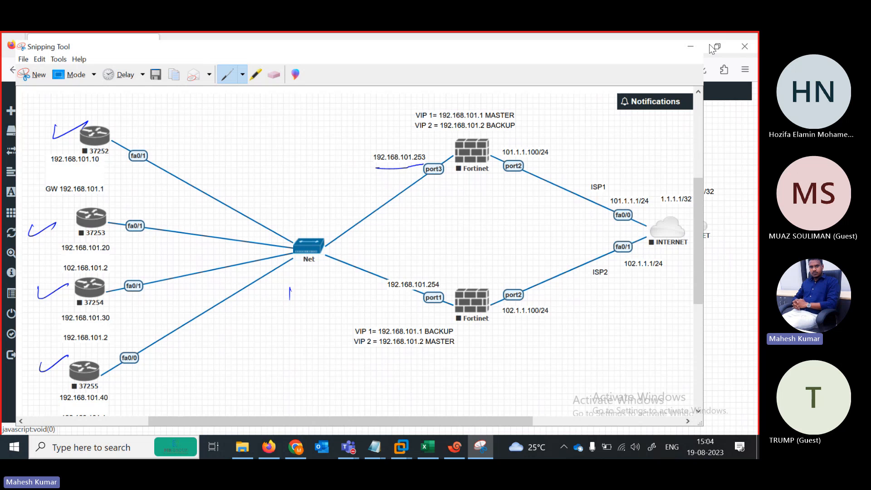
drag(120, 214, 103, 189)
mouse_move(81, 134)
mouse_down()
mouse_move(167, 189)
mouse_move(406, 184)
mouse_move(434, 164)
mouse_up()
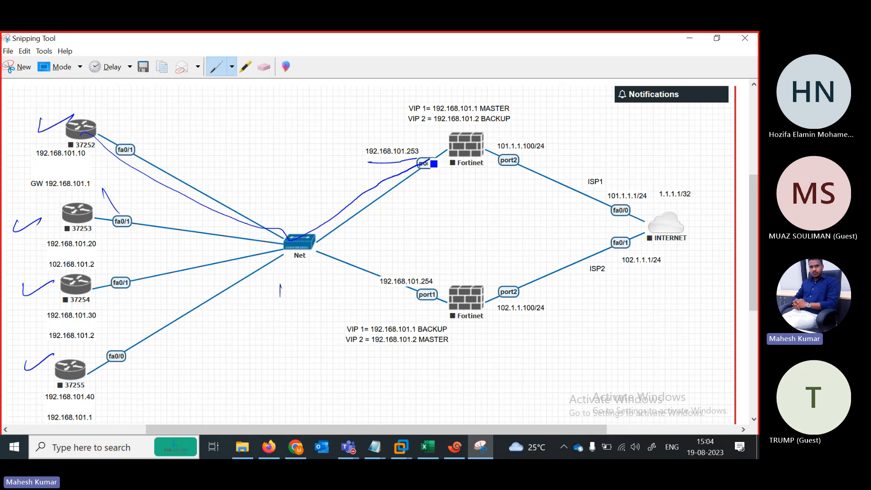
drag(291, 240, 435, 299)
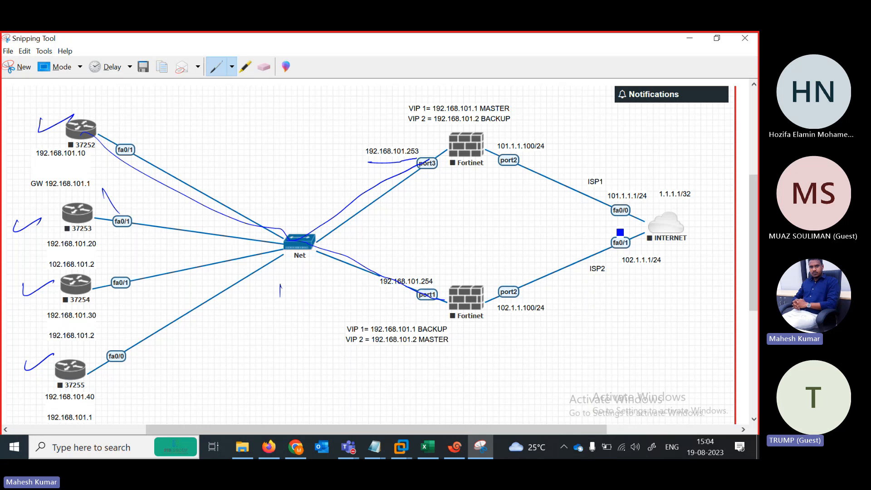
mouse_move(638, 236)
mouse_down()
mouse_move(698, 221)
mouse_move(666, 211)
mouse_move(635, 229)
mouse_up()
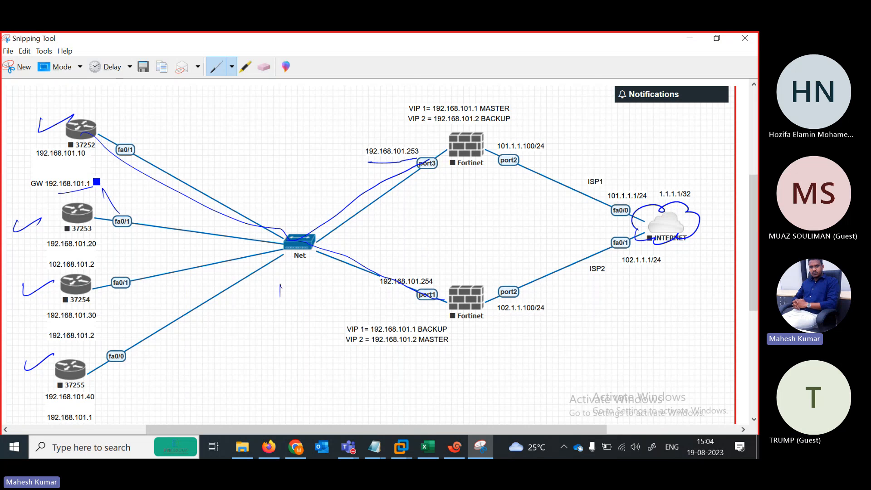
Underline the GW 192.168.101.1 label, cross out the port3 link and mark router 37252.
drag(58, 194, 87, 190)
drag(358, 203, 372, 205)
drag(368, 196, 354, 222)
drag(110, 118, 124, 132)
Mark the links to port3 and port1, the upper Fortinet, and the 37252-to-Net link.
drag(398, 177, 422, 165)
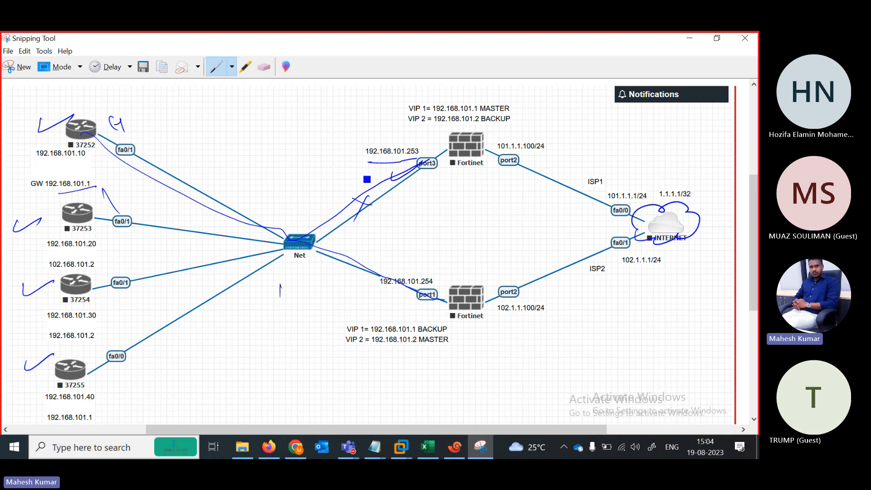
mouse_move(369, 183)
mouse_down()
mouse_move(407, 188)
mouse_move(384, 215)
mouse_up()
drag(459, 138, 478, 139)
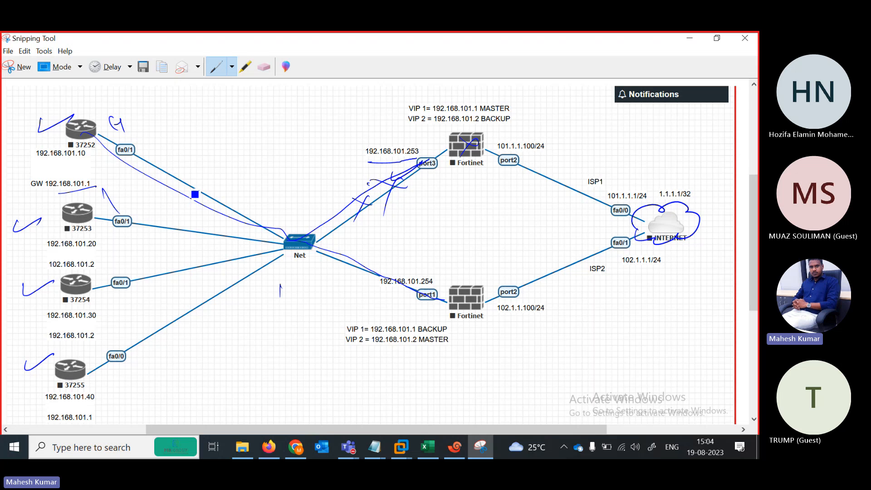
drag(195, 194, 325, 232)
drag(393, 290, 425, 268)
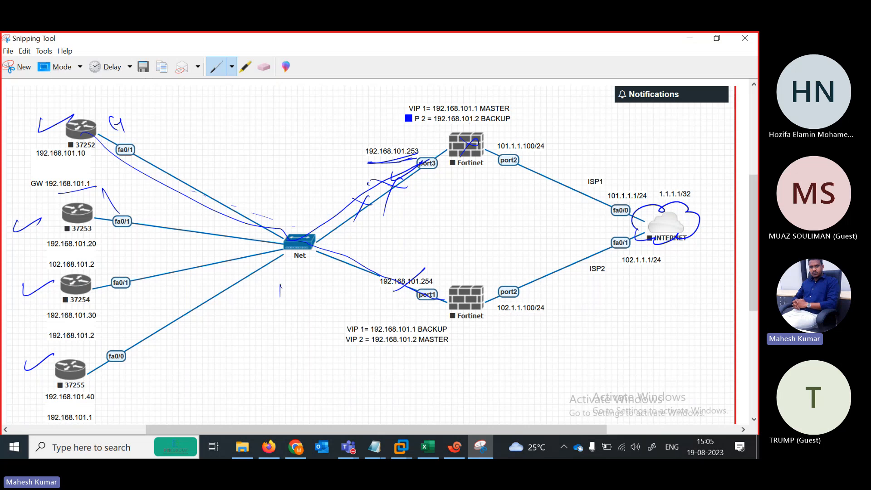
Tick the VIP 1 and VIP 2 lines and underline 101.2 for both Fortinets.
mouse_move(395, 107)
mouse_down()
mouse_move(412, 101)
mouse_move(410, 115)
mouse_up()
drag(462, 114, 525, 104)
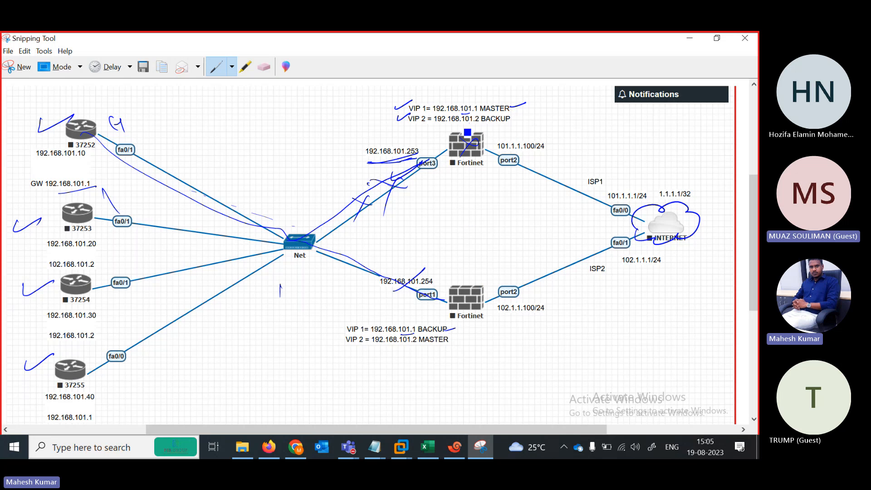
mouse_move(465, 126)
mouse_down()
mouse_move(477, 124)
mouse_move(462, 156)
mouse_up()
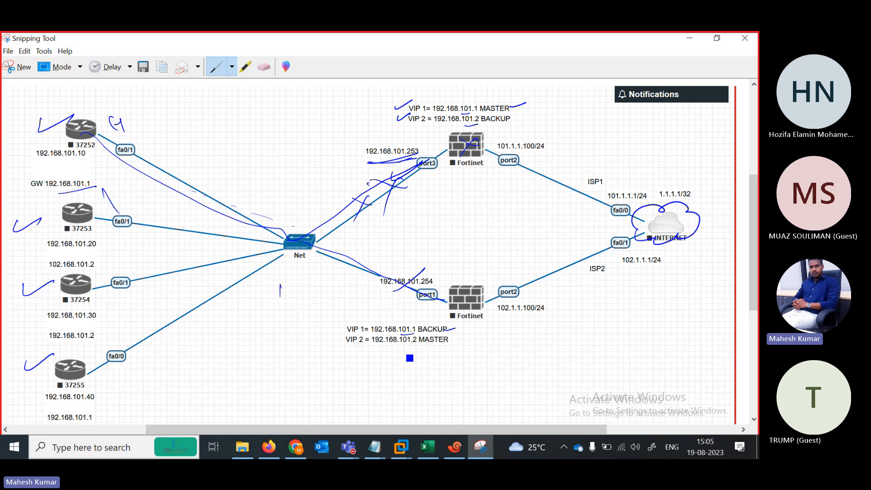
drag(398, 350, 414, 348)
drag(448, 342, 467, 336)
Circle the 192.168.101.1 and 101.2 gateway addresses beside the routers.
drag(80, 175, 93, 187)
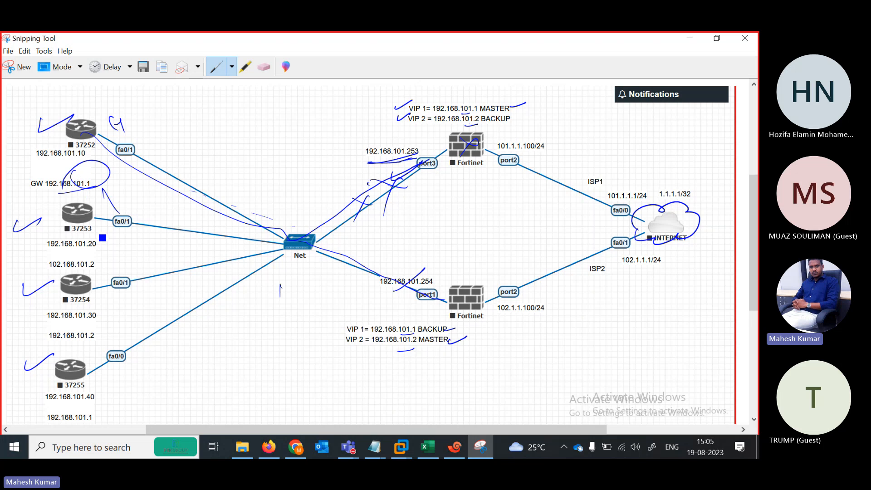
drag(95, 259, 84, 260)
drag(96, 325, 108, 353)
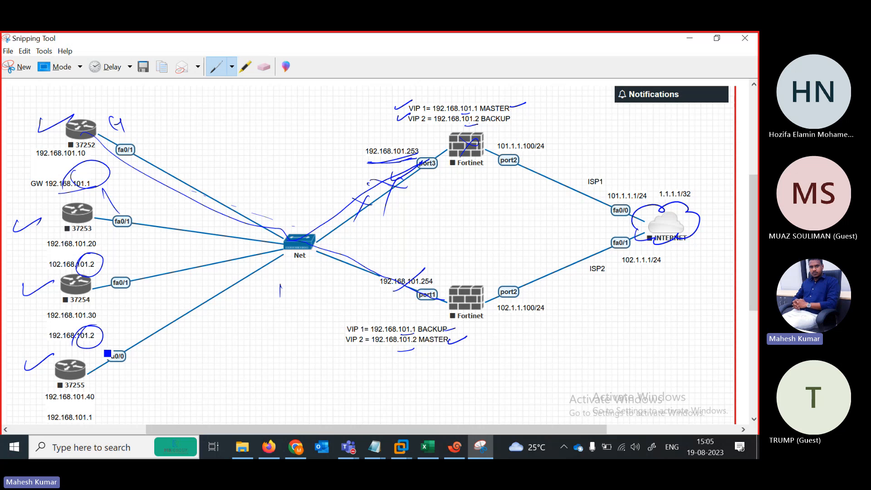
drag(91, 405, 98, 421)
Mark and tick beside each of routers 37252, 37253, 37254 and 37255.
drag(33, 153, 60, 123)
mouse_move(31, 212)
mouse_down()
mouse_move(37, 224)
mouse_move(54, 198)
mouse_up()
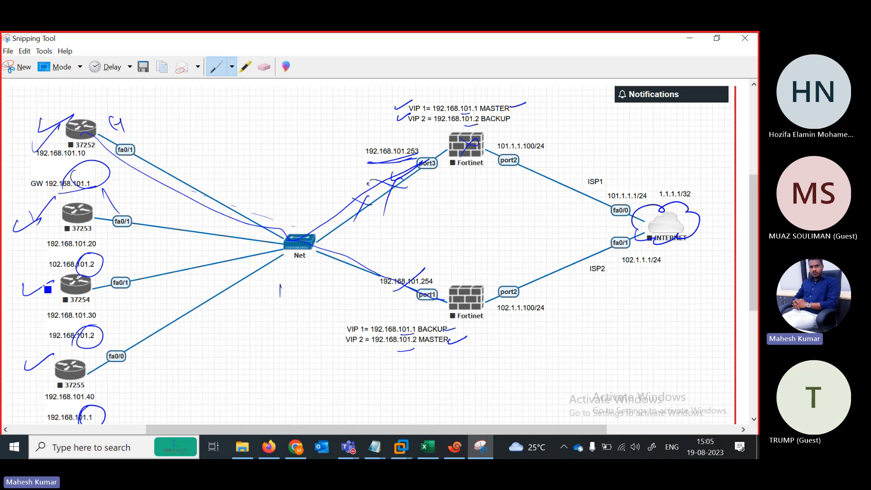
drag(43, 294, 61, 268)
drag(35, 354, 59, 352)
drag(87, 117, 112, 95)
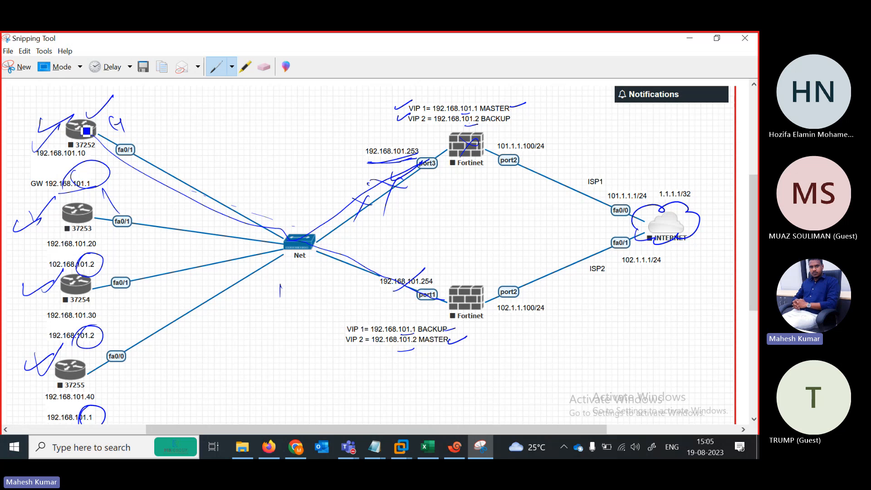
drag(94, 212, 113, 187)
drag(91, 290, 106, 269)
drag(83, 377, 100, 349)
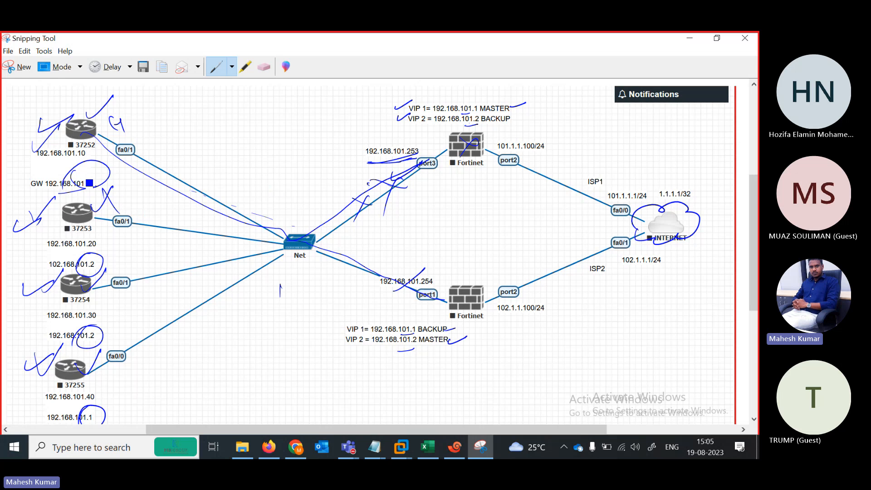
Extend the gateway address circles with extra strokes.
drag(89, 183, 98, 186)
drag(103, 284, 119, 258)
drag(69, 180, 92, 176)
Re-tick the VIP lines and label the upper Fortinet Master and the lower Backup.
mouse_move(395, 107)
mouse_down()
mouse_move(418, 101)
mouse_move(419, 113)
mouse_up()
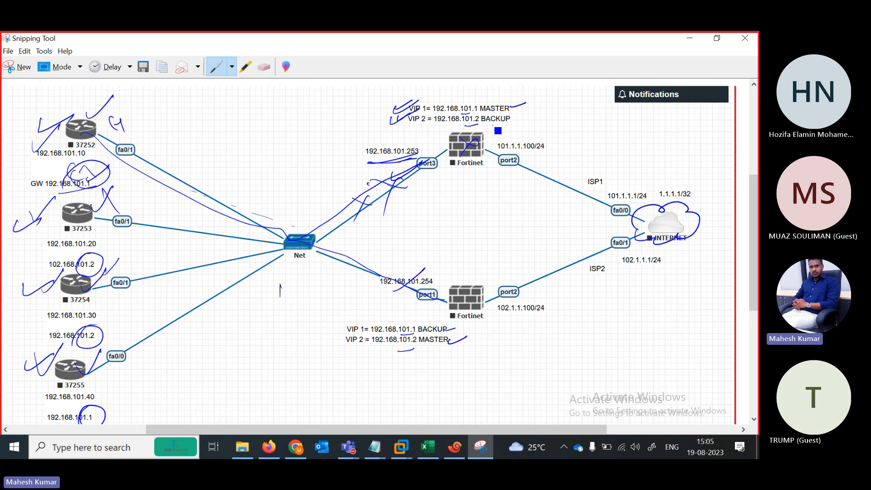
drag(495, 136, 532, 120)
drag(502, 341, 555, 320)
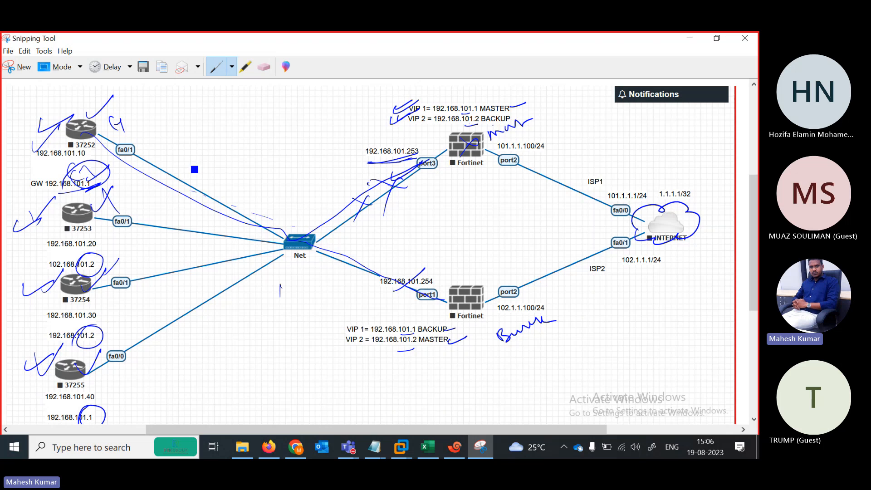
Trace router paths through Net to port3 and port1, and underline VIP addresses 101.1 and 101.2.
mouse_move(109, 169)
mouse_down()
mouse_move(164, 159)
mouse_move(291, 232)
mouse_move(338, 219)
mouse_move(452, 147)
mouse_up()
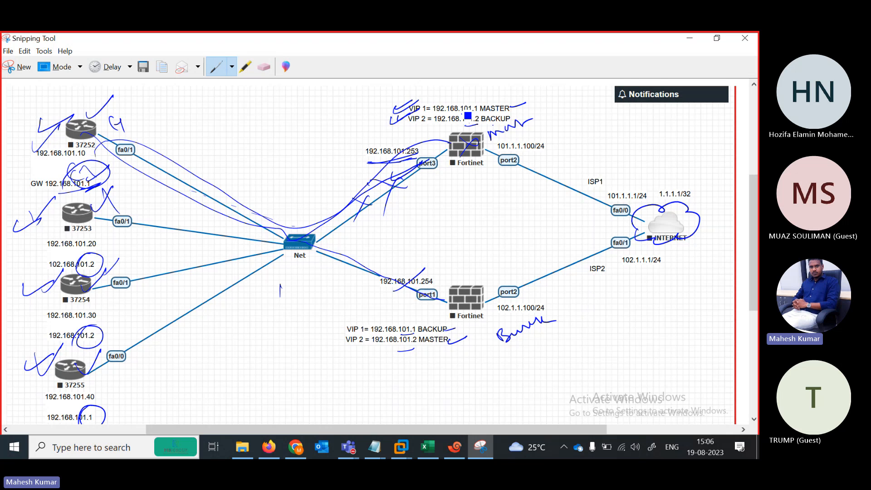
drag(464, 113, 543, 97)
mouse_move(91, 217)
mouse_down()
mouse_move(220, 223)
mouse_move(258, 241)
mouse_move(418, 169)
mouse_up()
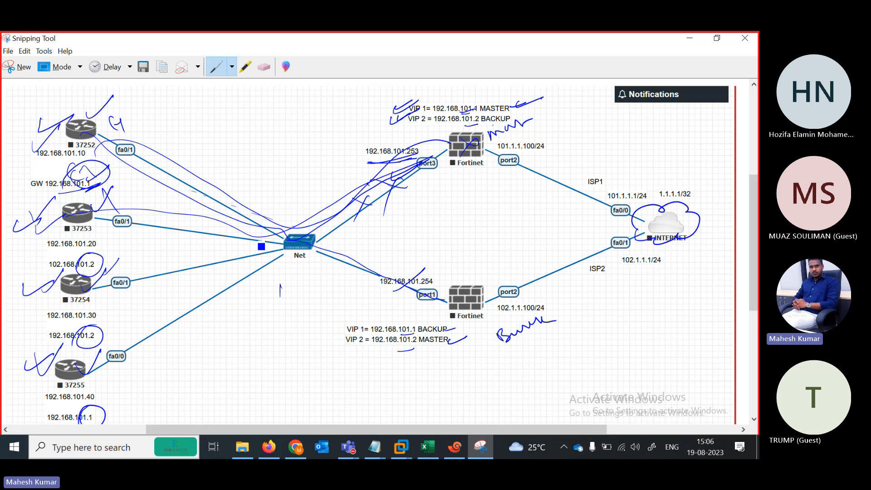
mouse_move(186, 233)
mouse_down()
mouse_move(304, 245)
mouse_move(451, 307)
mouse_up()
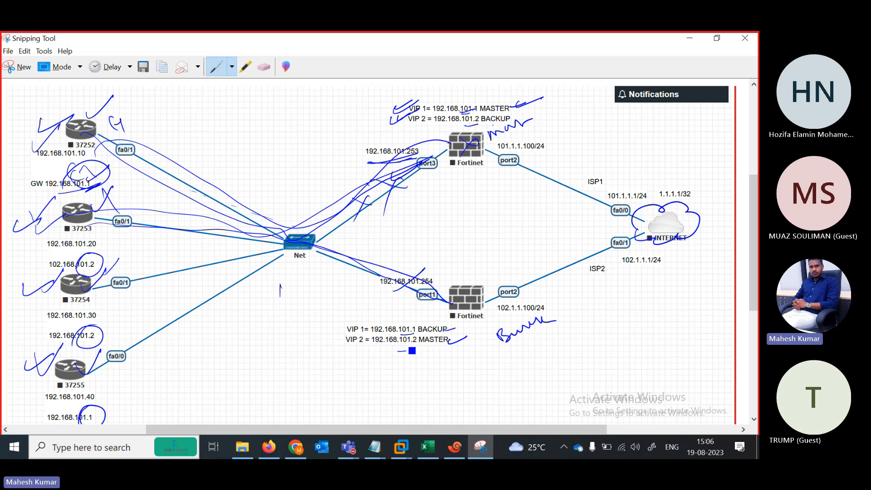
drag(407, 349, 418, 348)
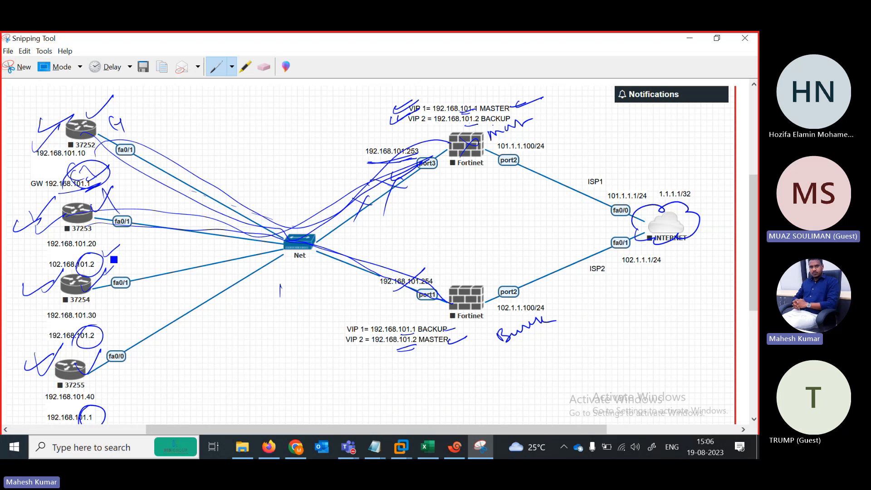
Mark beside 101.1.1.100/24 and the lower Fortinet's note, adding a squiggle over BACKUP.
drag(498, 142, 494, 165)
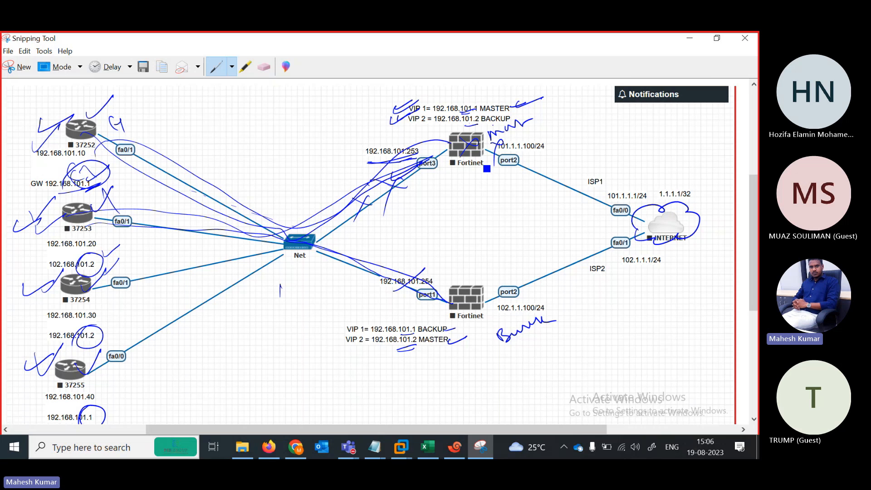
drag(489, 334, 499, 309)
drag(496, 141, 492, 171)
drag(430, 332, 447, 323)
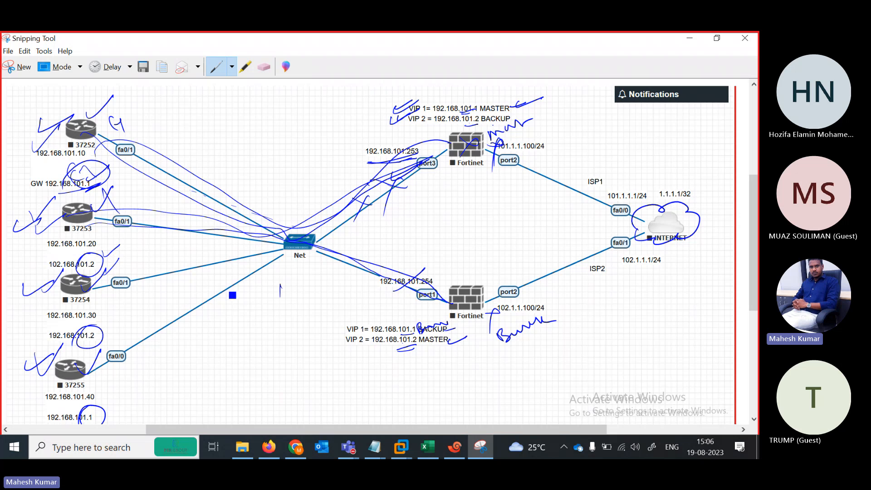
Draw a line from the GW label to fa0/0 and marks around port1 and both Fortinets.
drag(99, 179, 127, 366)
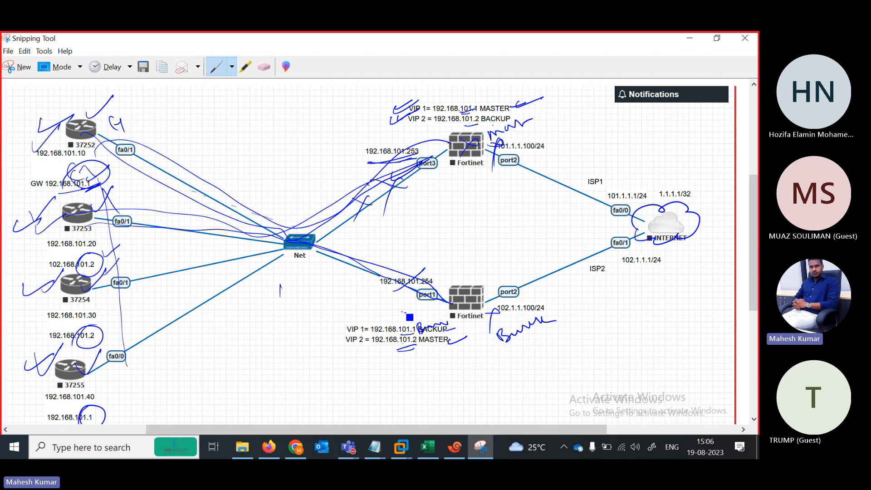
drag(405, 313, 413, 337)
drag(459, 281, 468, 312)
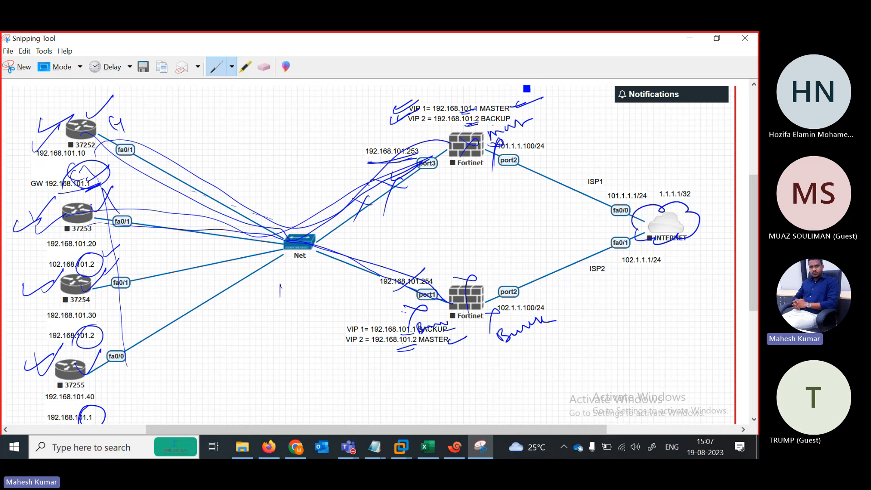
drag(494, 161, 526, 144)
drag(452, 277, 472, 267)
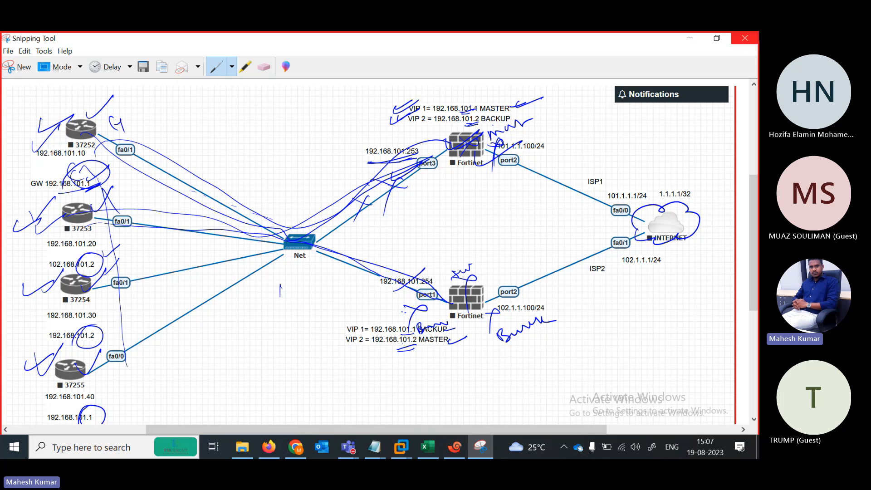
Hide the snip, find the Notepad note with fa0/0 192.168.101.40 and default-route commands, and move it right.
click(688, 39)
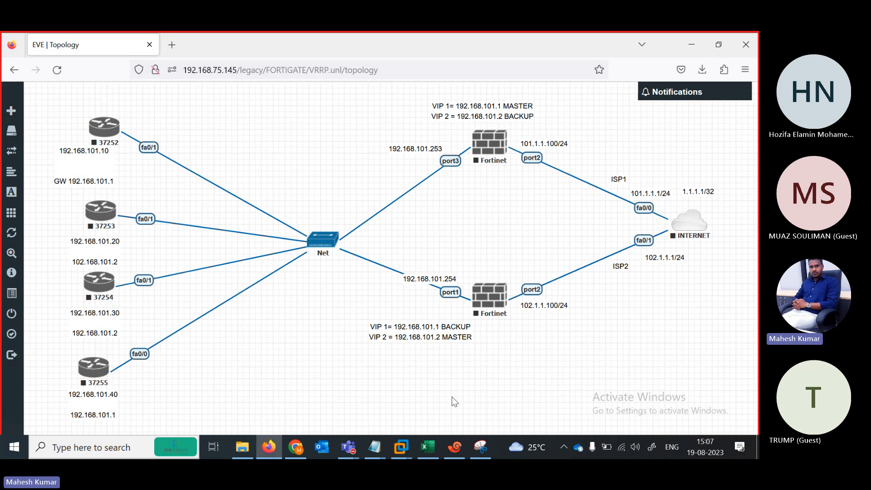
click(375, 448)
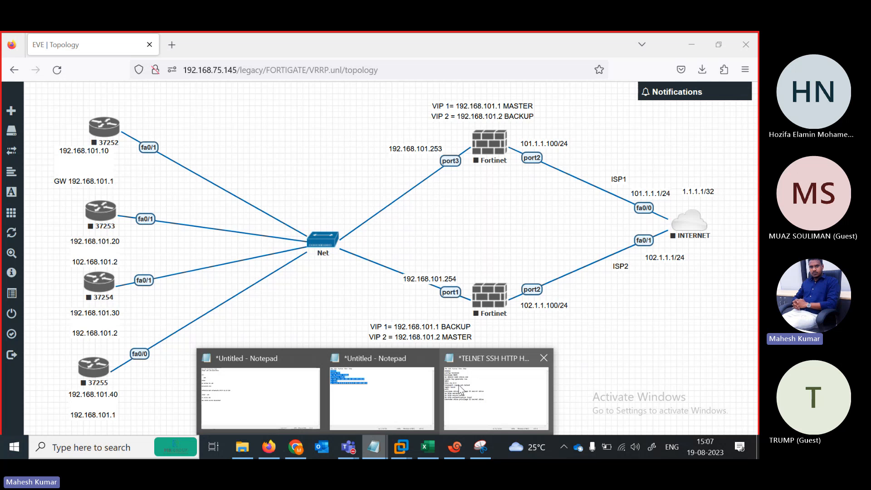
click(457, 387)
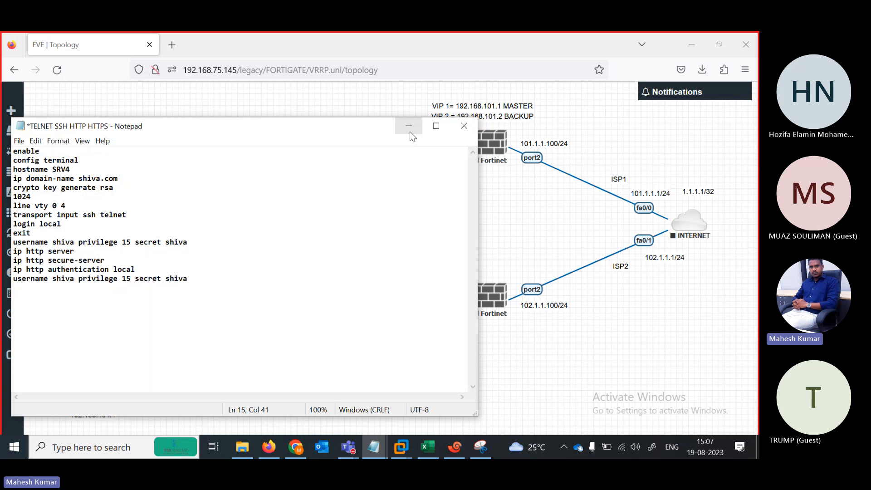
click(409, 128)
mouse_move(382, 445)
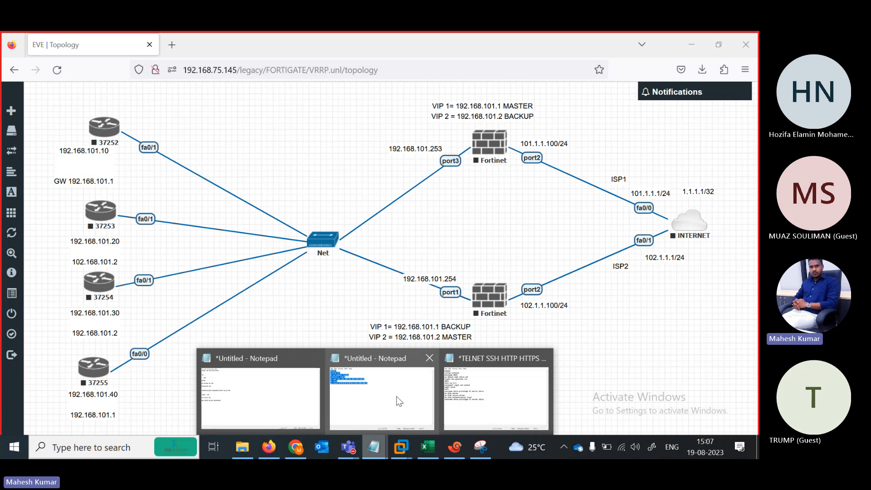
click(295, 408)
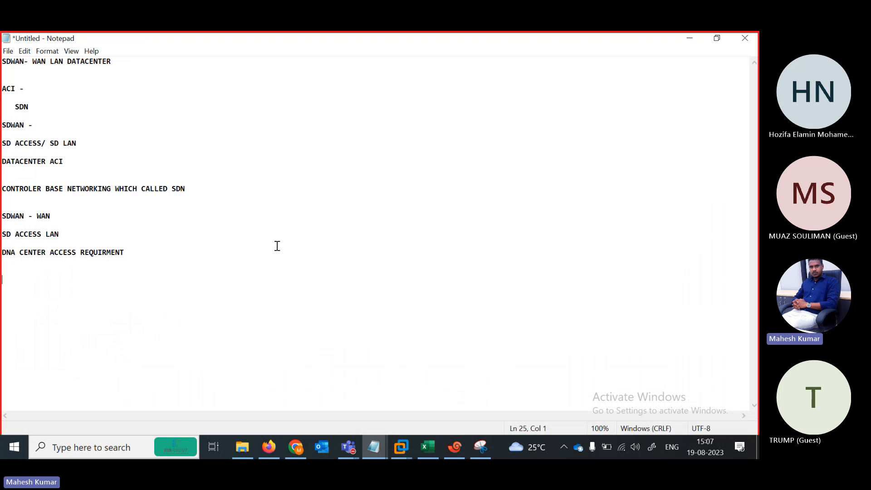
click(695, 37)
mouse_move(373, 447)
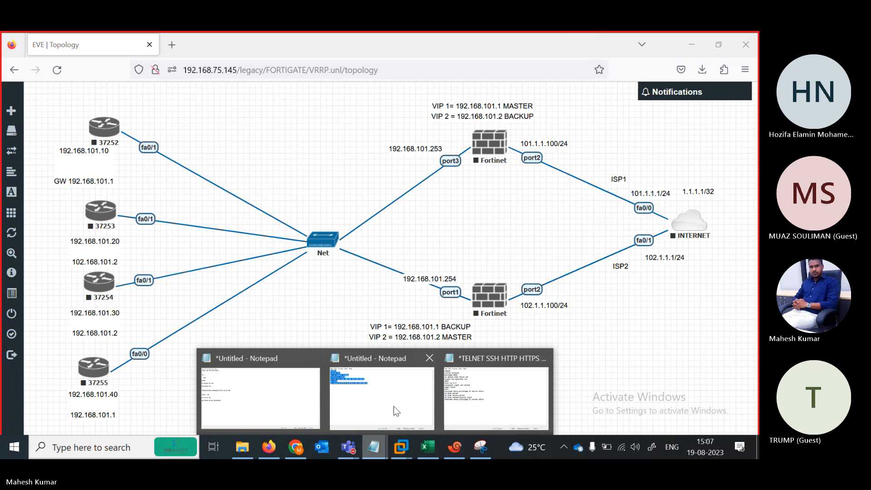
click(396, 400)
drag(384, 87, 431, 80)
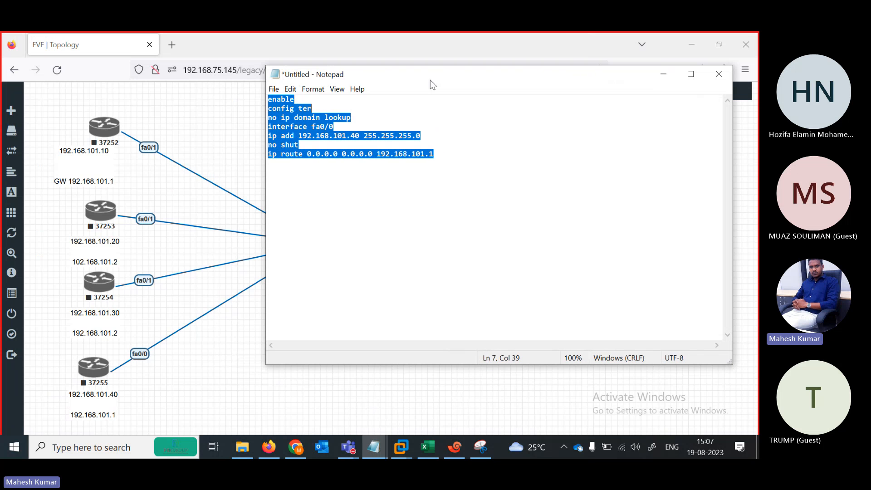
Start all nodes in the VRRP lab.
mouse_move(14, 231)
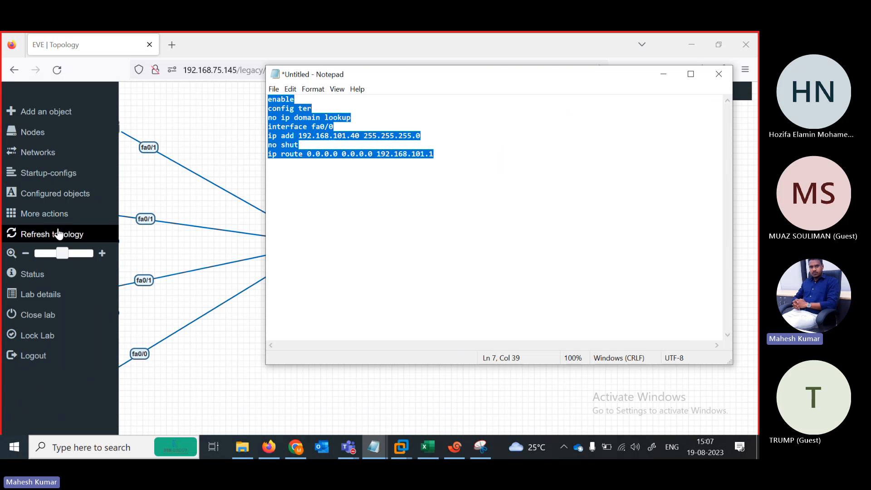
click(41, 216)
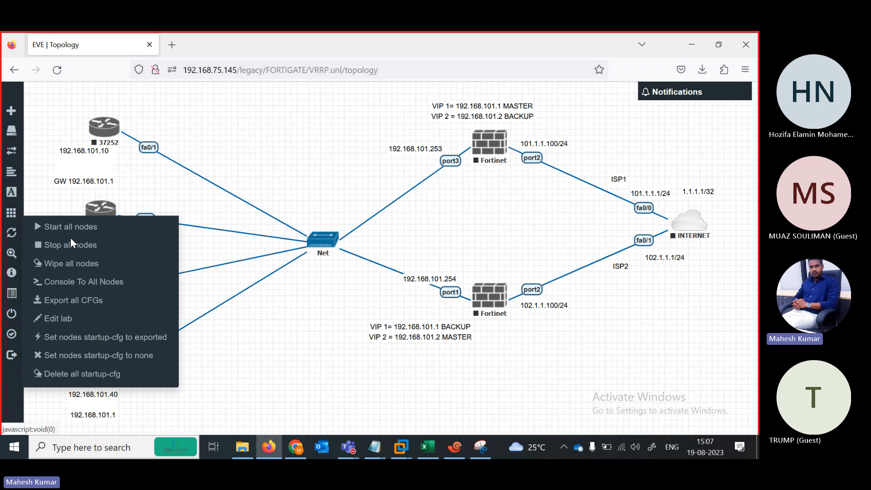
click(84, 233)
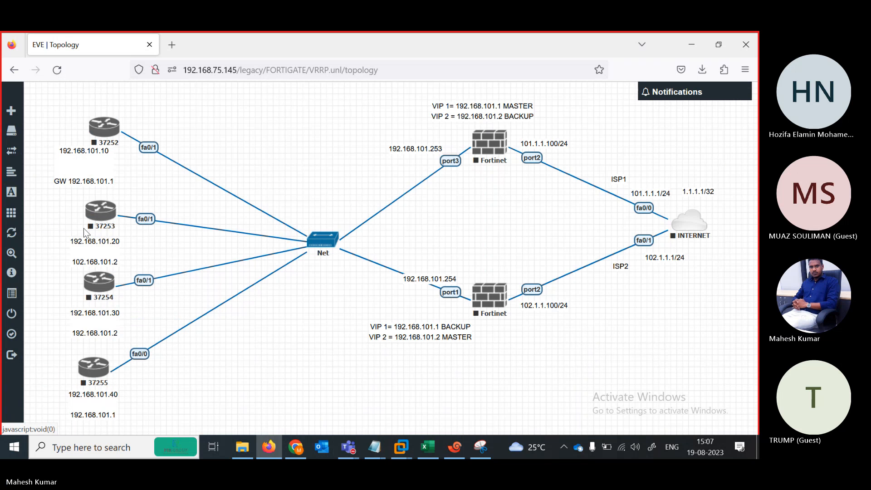
Restore Xshell and close the old SR1 session tab.
click(463, 449)
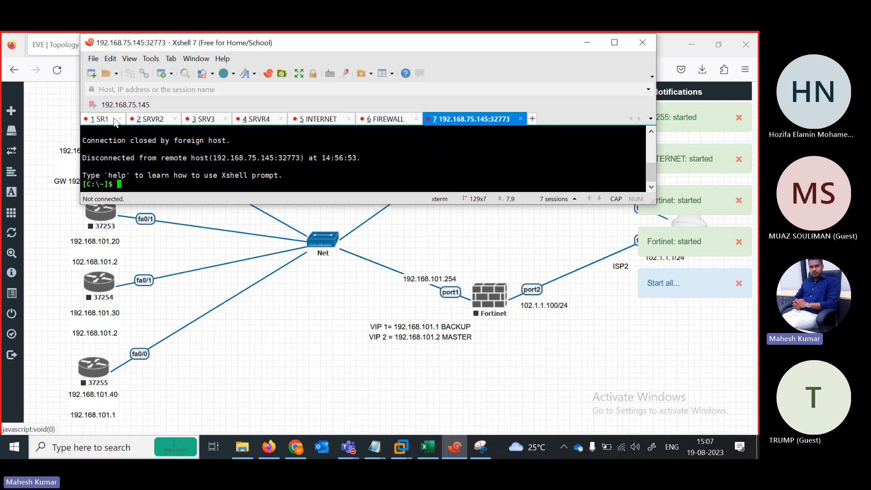
click(114, 121)
click(123, 119)
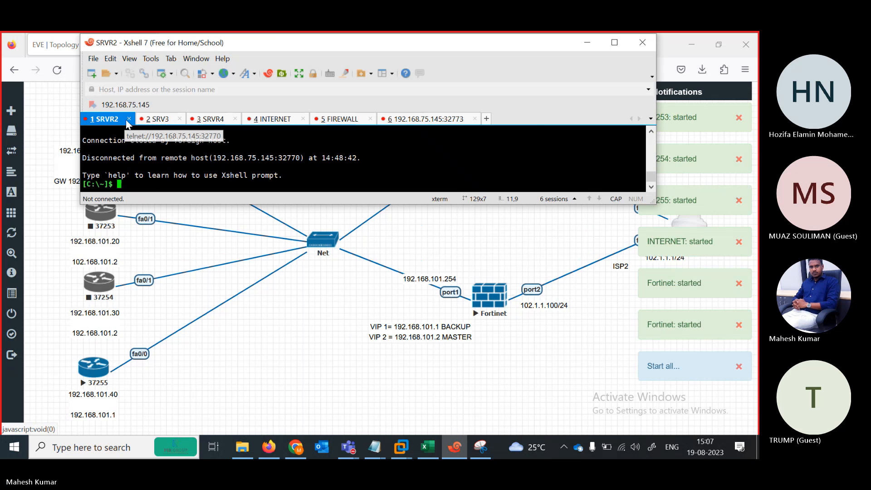
Close the SRVR2, SRV3, SRVR4, INTERNET and FIREWALL tabs, then minimize Xshell.
click(129, 119)
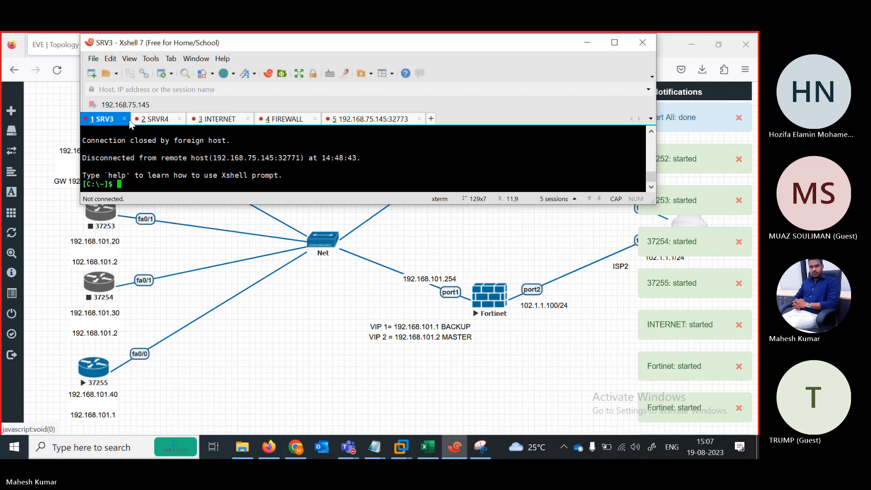
click(124, 119)
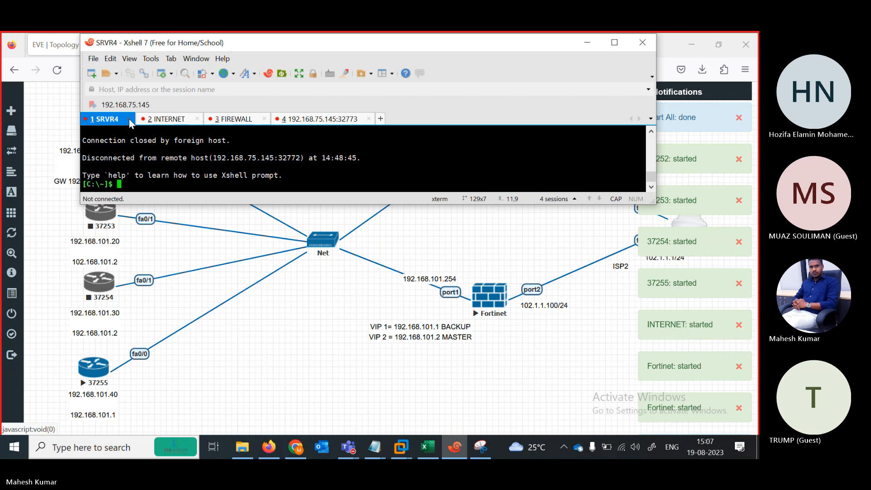
click(129, 119)
click(142, 119)
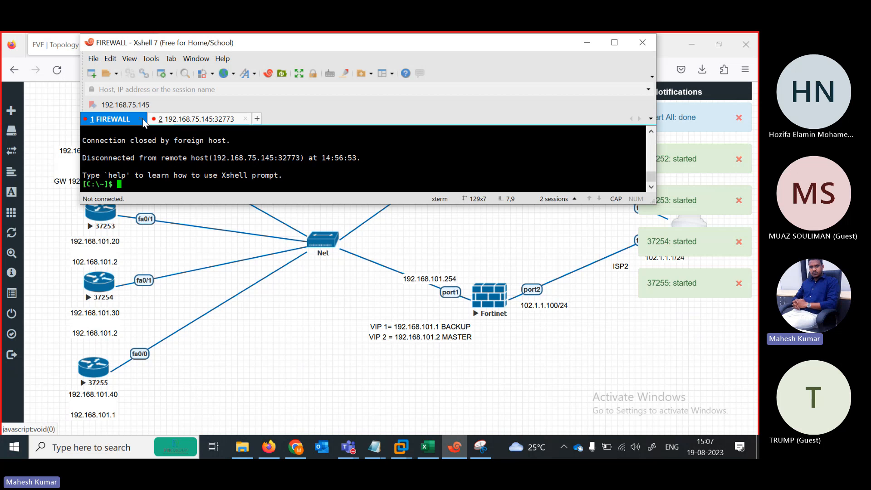
click(141, 119)
click(586, 43)
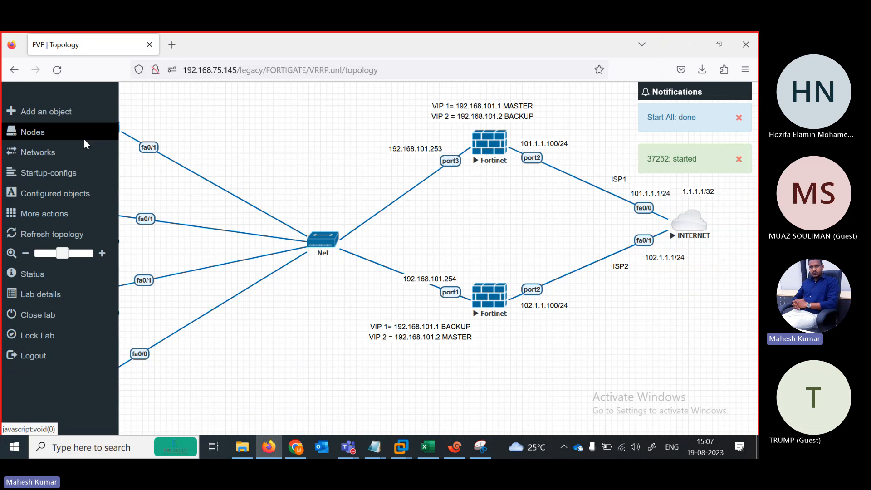
Open router 37252's console as tab R1, close the leftover 32773 session, and decline setup.
click(105, 132)
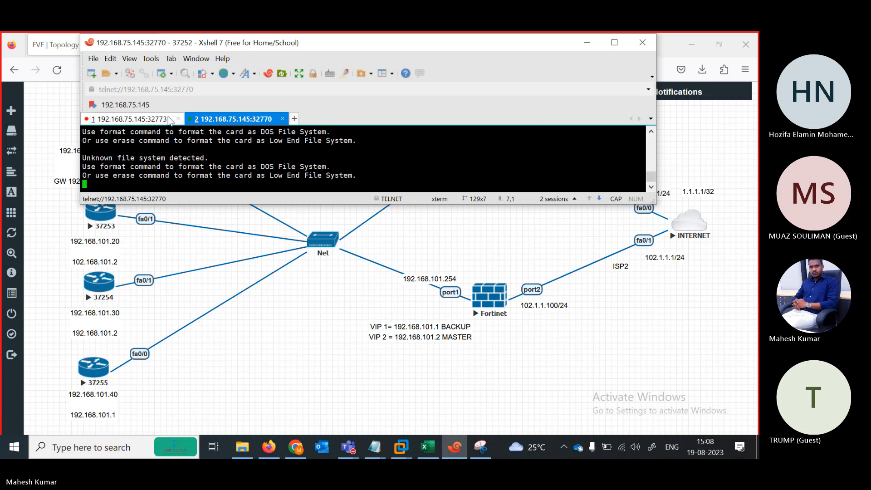
click(177, 119)
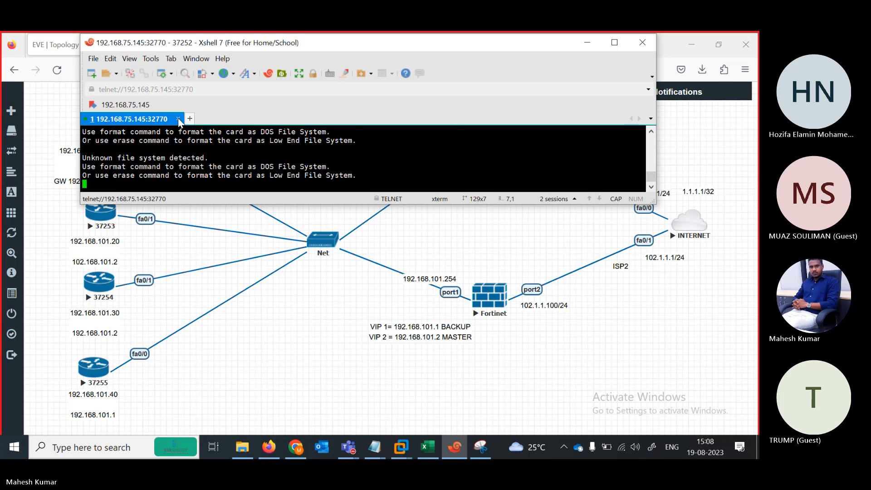
right_click(152, 120)
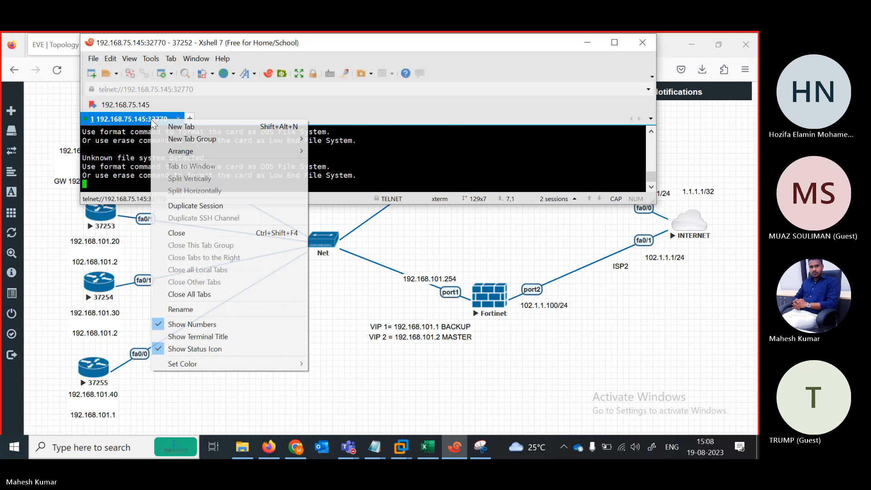
click(181, 309)
text(R1)
key(Return)
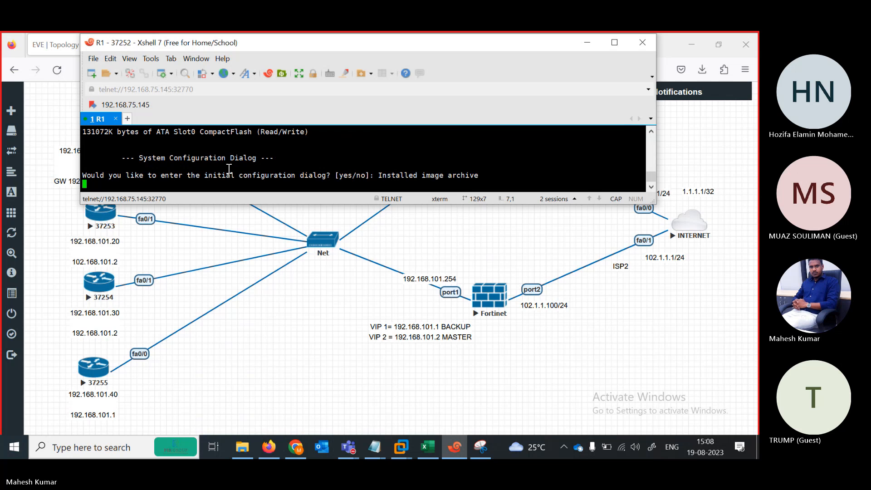
key(Return)
text(N)
key(Return)
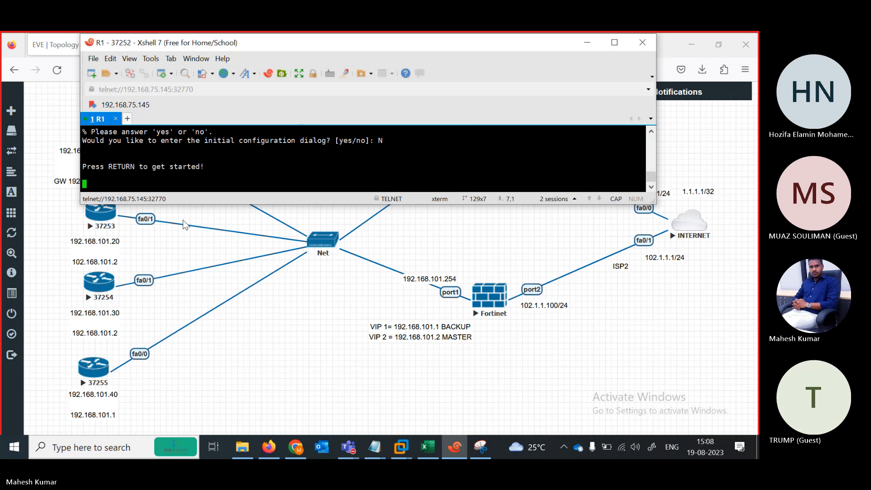
Open router 37253's console, rename its tab R2, and answer N to setup.
click(104, 219)
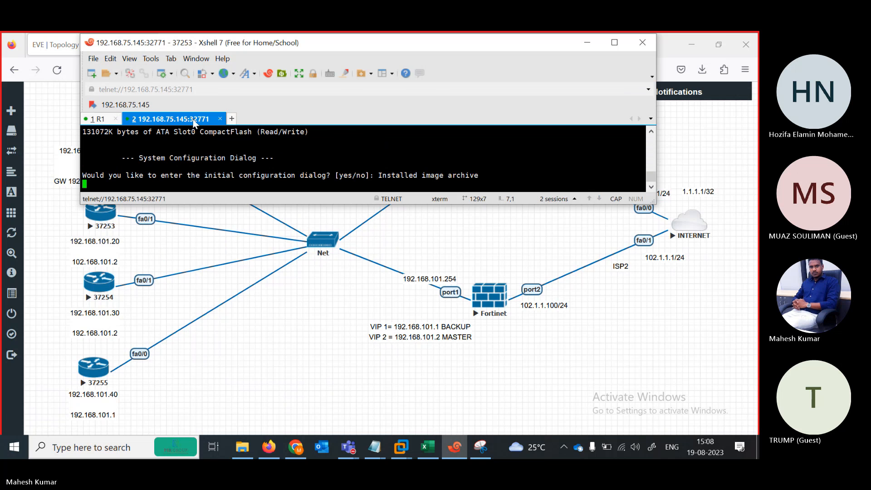
right_click(193, 121)
click(230, 312)
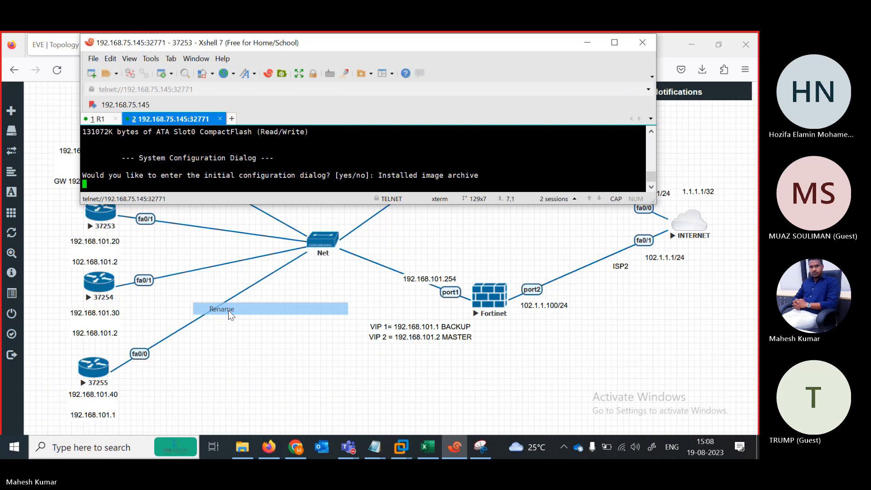
text(R)
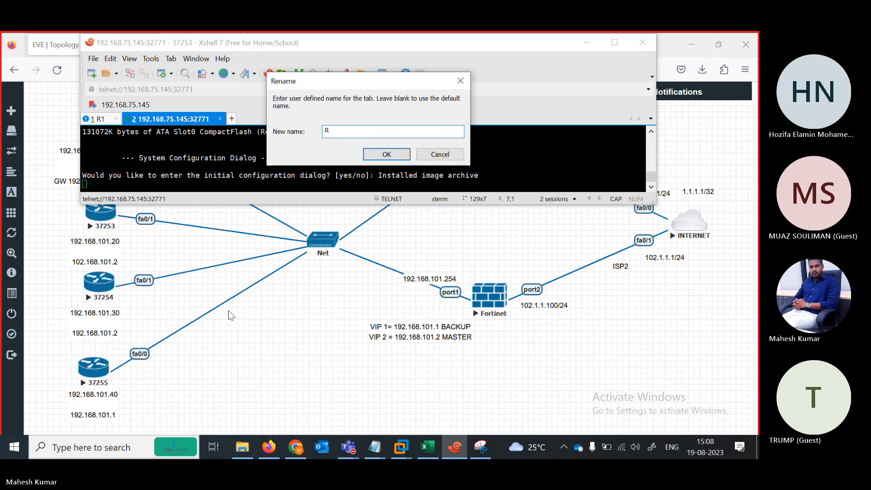
text(2)
key(Return)
key(Return)
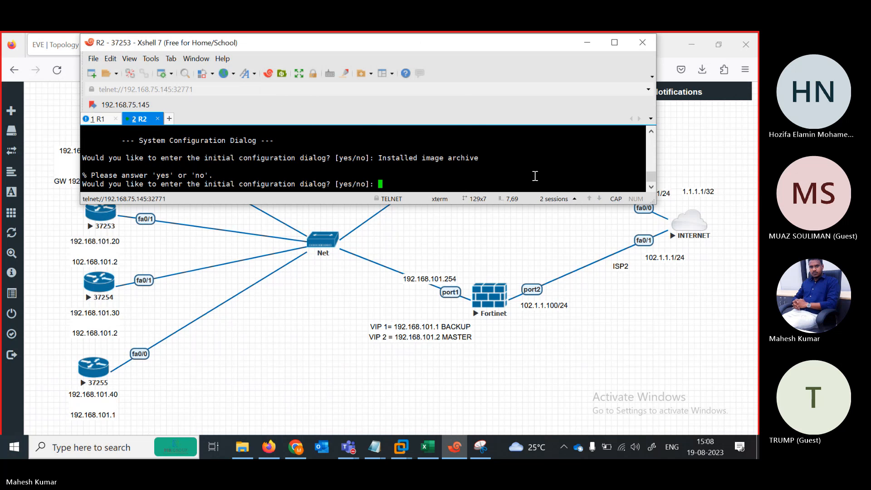
text(N)
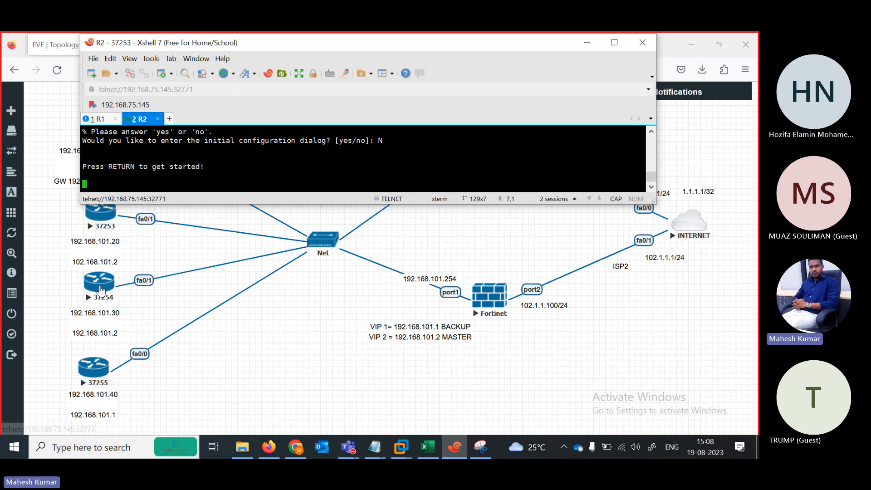
Open router 37254's console as tab R3, and open a console to router 37255.
click(101, 291)
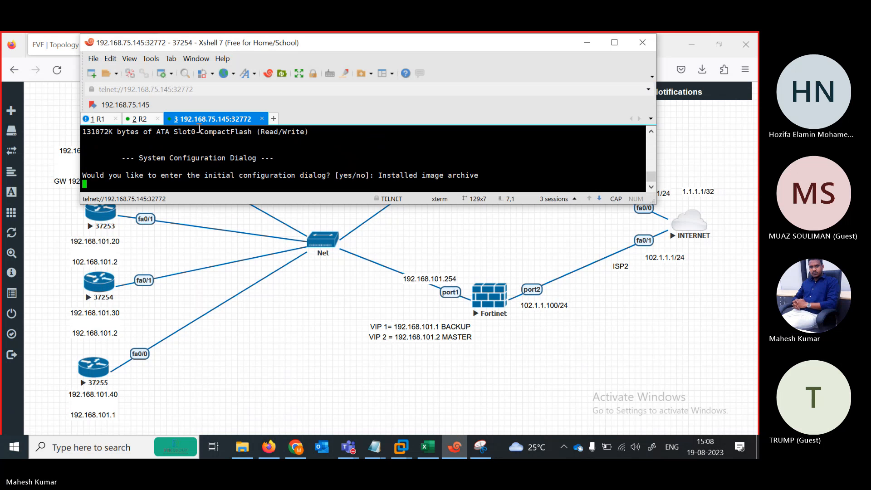
right_click(196, 122)
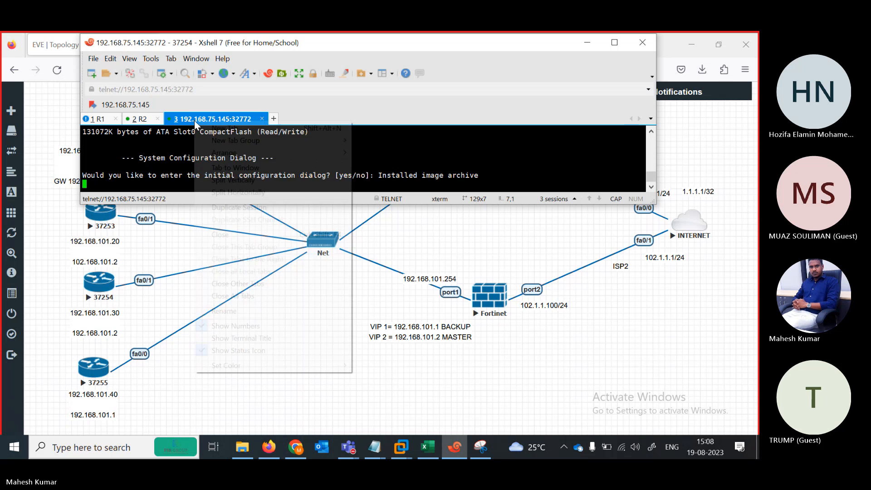
click(239, 311)
text(R3)
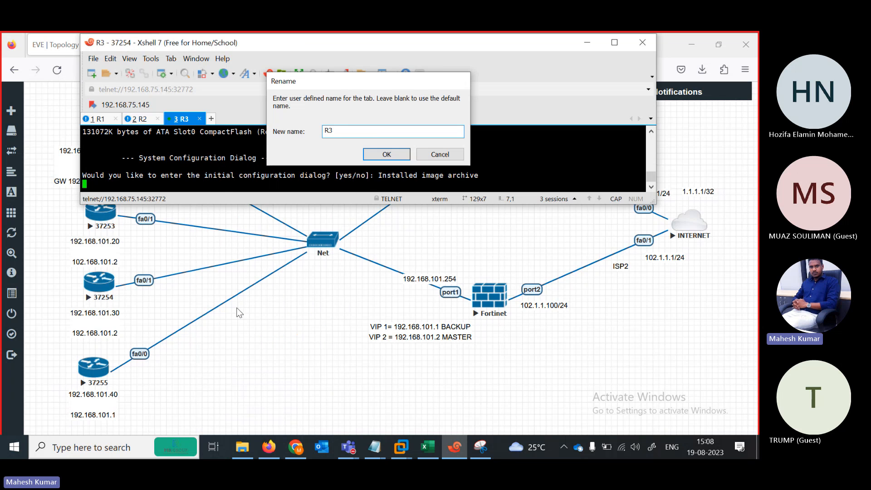
key(Return)
click(94, 368)
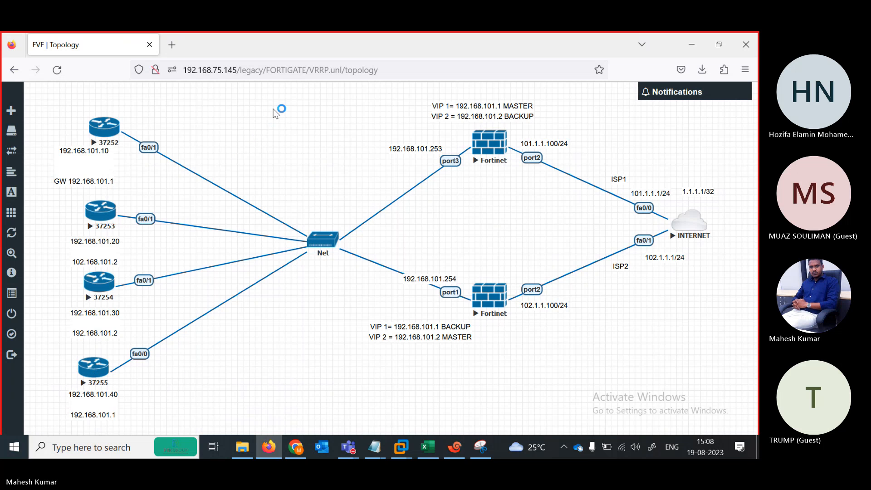
Rename router 37255's session tab to R4.
right_click(234, 119)
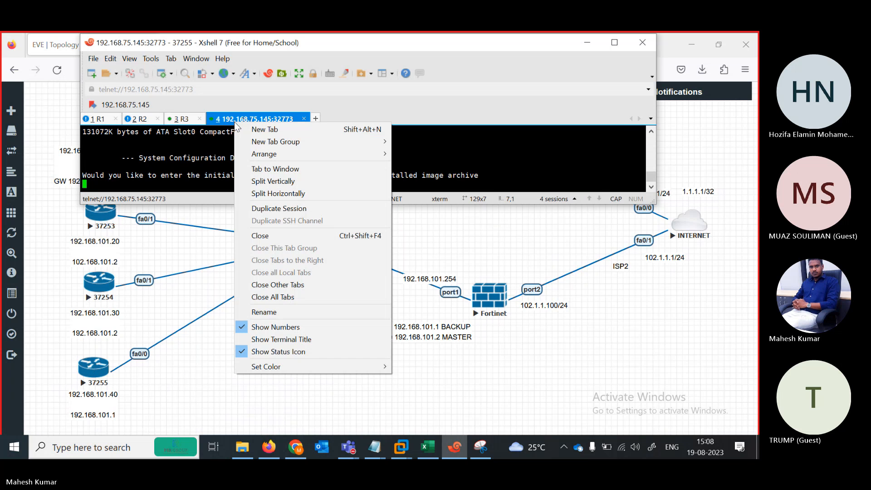
click(264, 312)
text(R4)
key(Return)
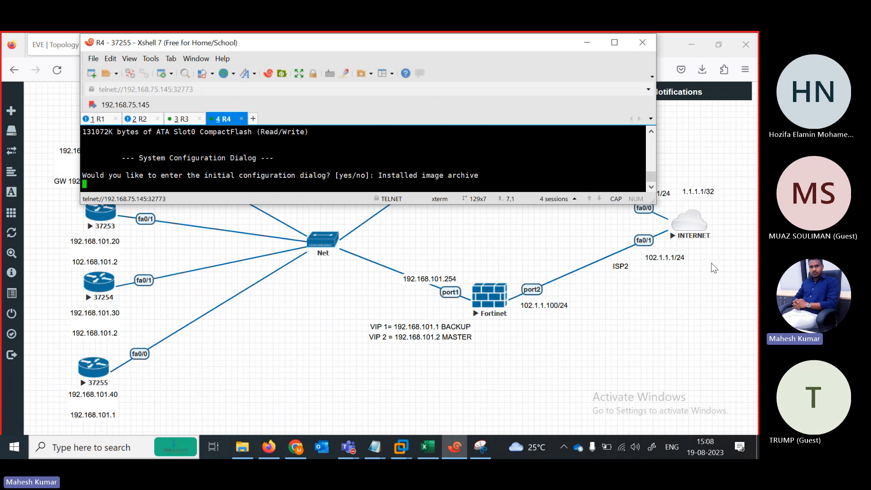
Open the INTERNET node's console as tab INTERNET and answer N to its setup dialog.
click(708, 285)
click(691, 225)
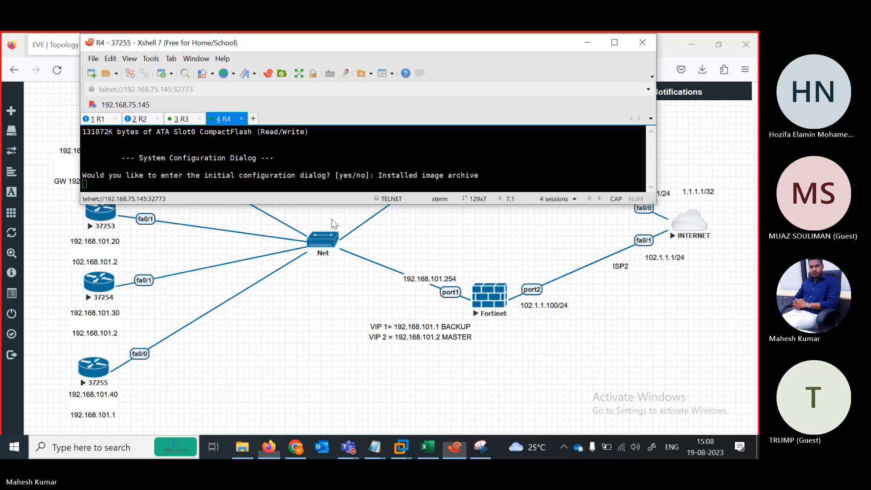
right_click(305, 119)
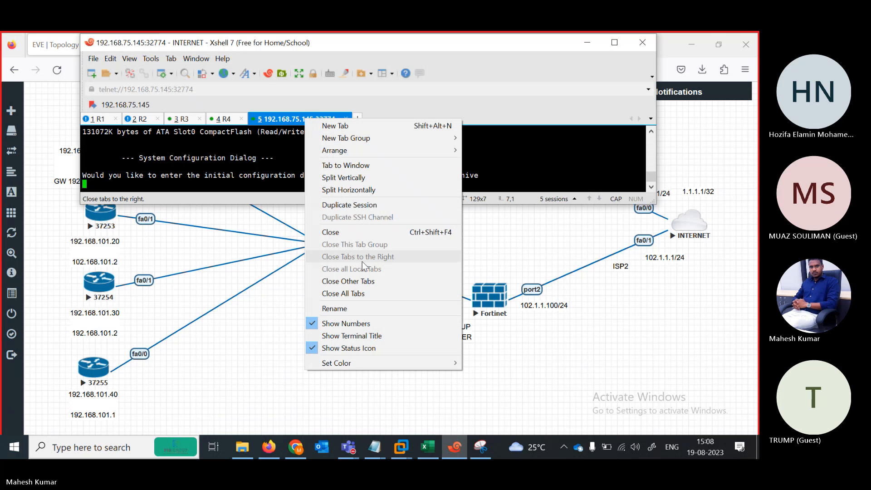
click(337, 309)
text(INTERNET)
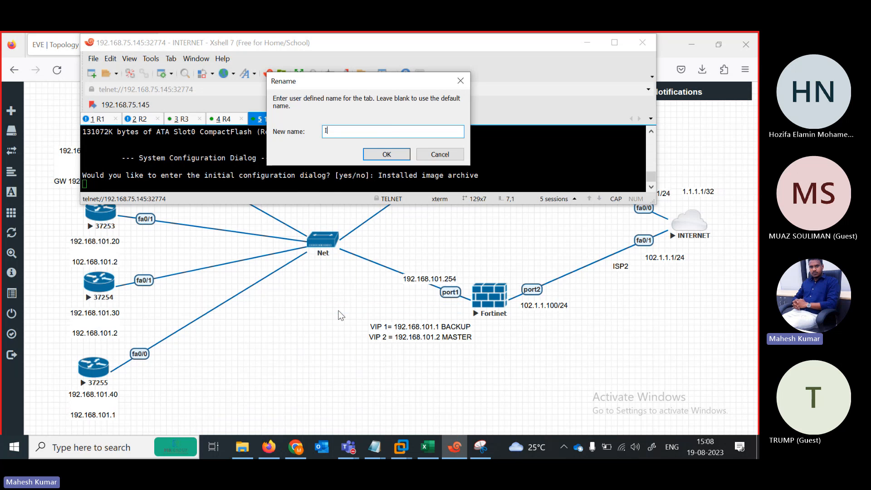
click(387, 154)
key(Return)
text(N)
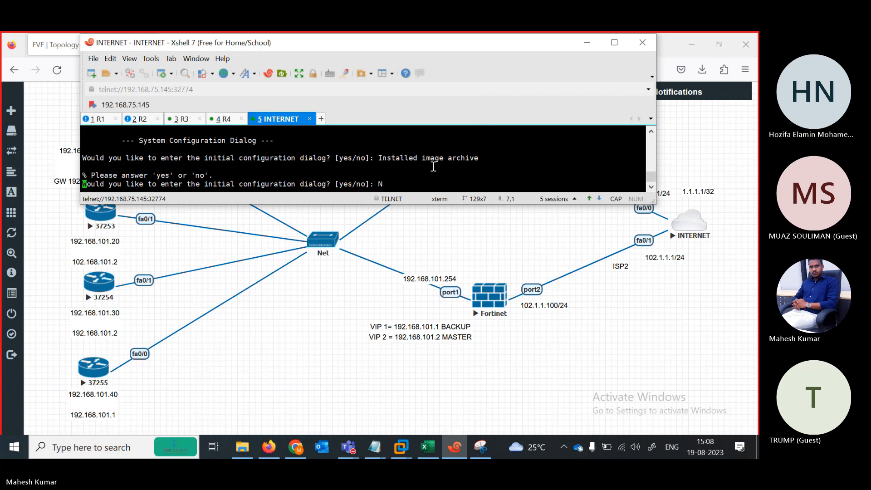
key(Return)
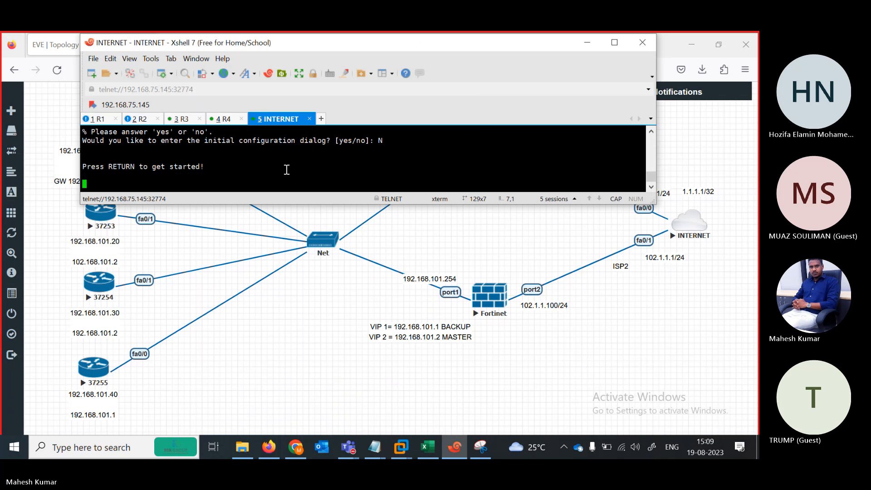
drag(285, 45, 262, 45)
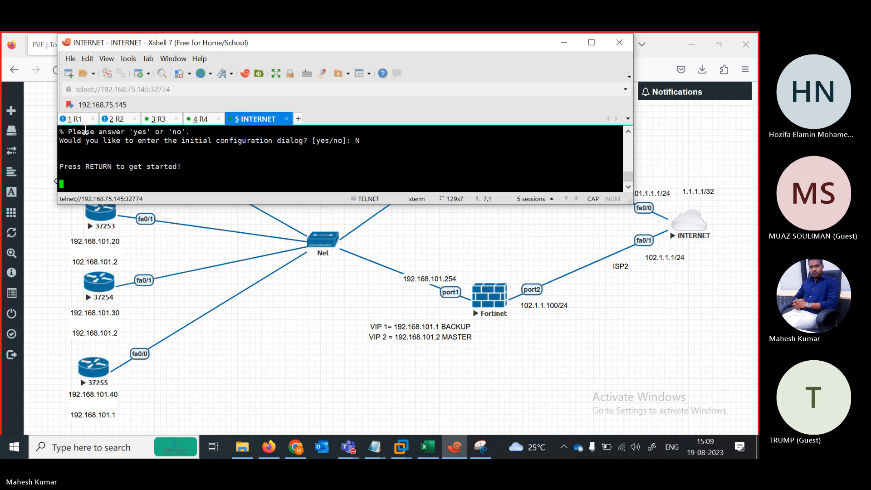
Enter global configuration on the INTERNET router and disable DNS domain lookup.
key(Return)
key(Return)
key(Return)
key(Return)
key(Return)
key(Return)
key(Return)
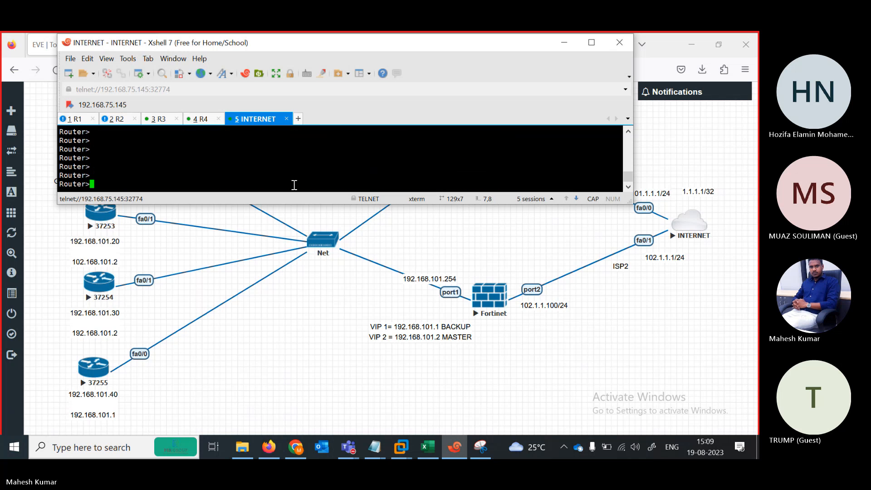
text(en)
key(Return)
text(conf tre)
key(Return)
text(i)
key(BackSpace)
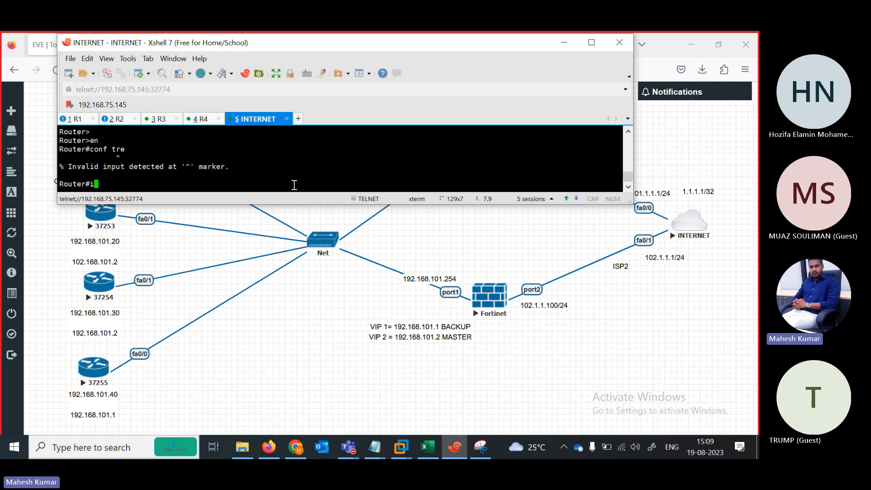
text(conf ter)
key(Return)
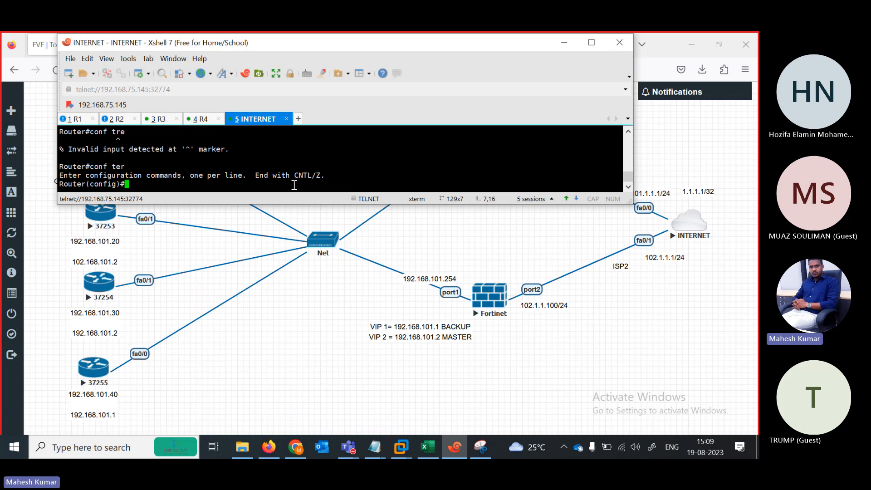
text(no ip dom)
key(Tab)
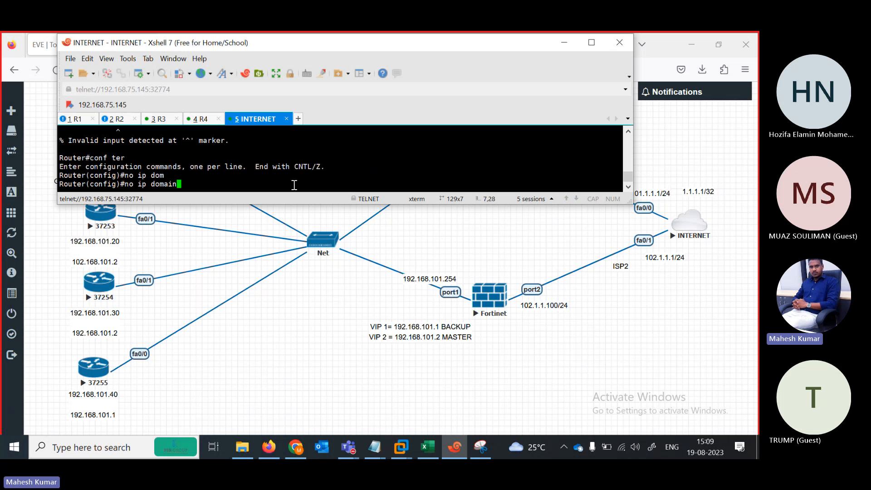
text(l)
key(Tab)
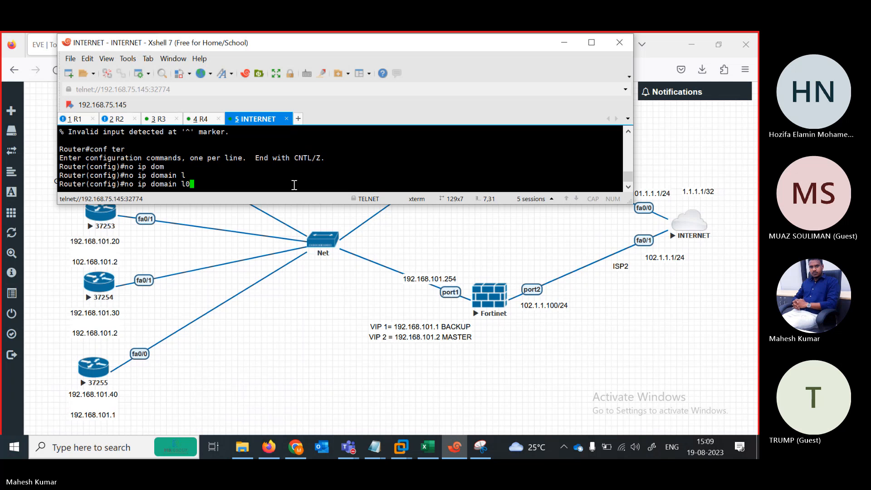
text(oo)
key(Tab)
key(Return)
key(Return)
key(Return)
key(Return)
Give FastEthernet0/0 address 102.1.1.1 255.255.255.0 and bring it up.
text(in)
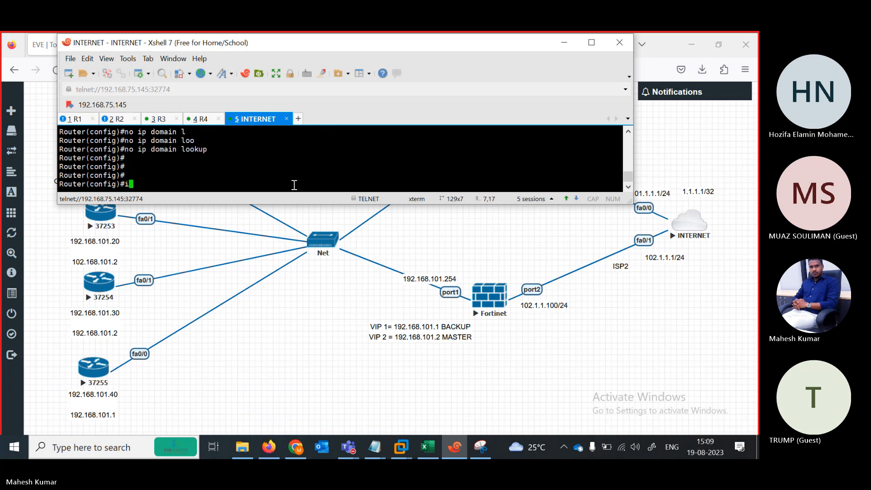
key(Tab)
text(fas)
key(Tab)
text(0/)
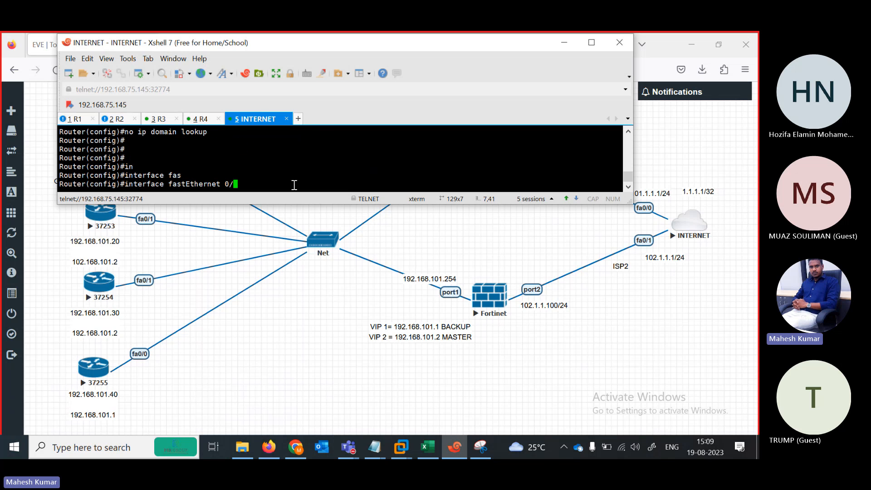
text(0)
key(Return)
text(ip add )
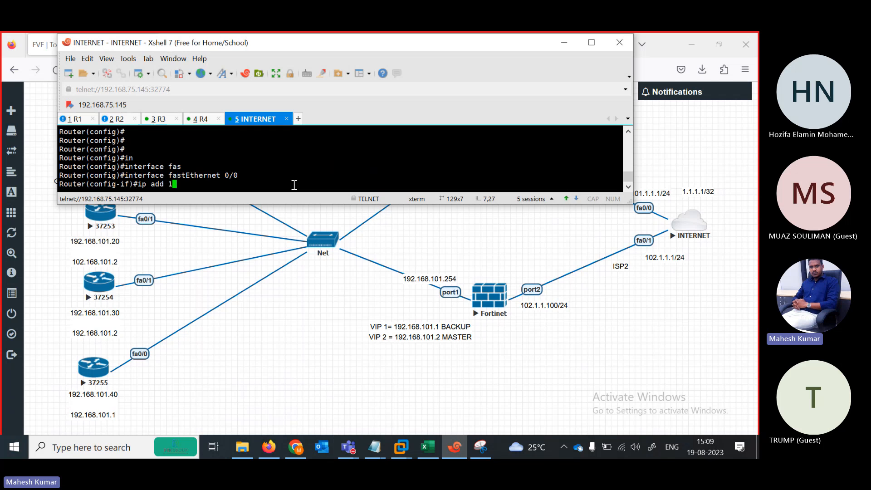
text(102.1.1.1 255.255.255.0)
key(Return)
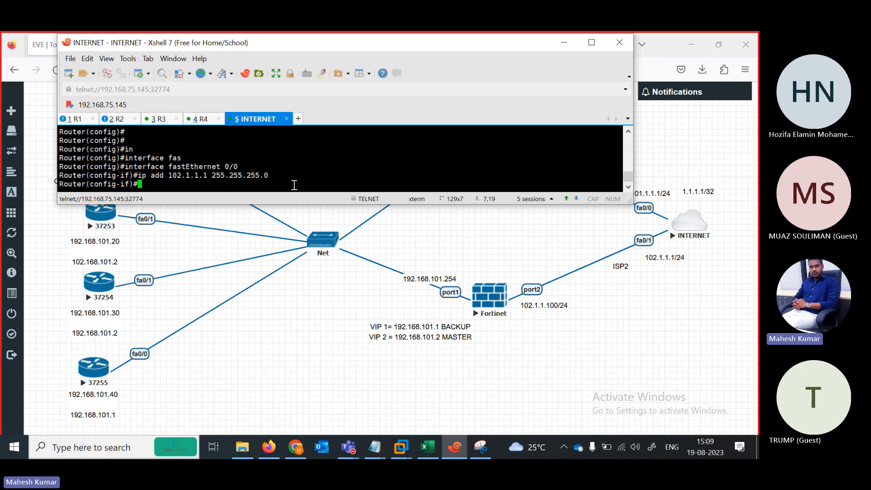
text(no sh)
key(Tab)
key(Return)
Try assigning a 102.1.1.x /24 address to FastEthernet0/1, then leave interface mode.
text(int fa)
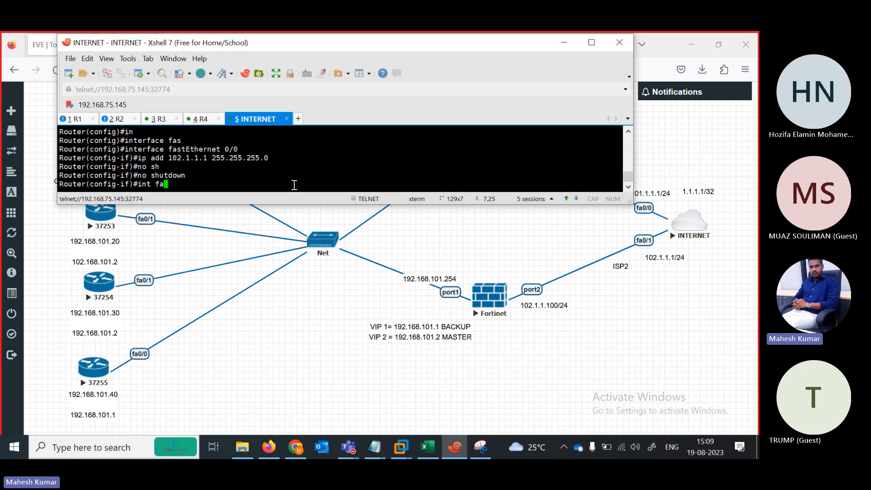
key(Tab)
text(0/1)
key(Return)
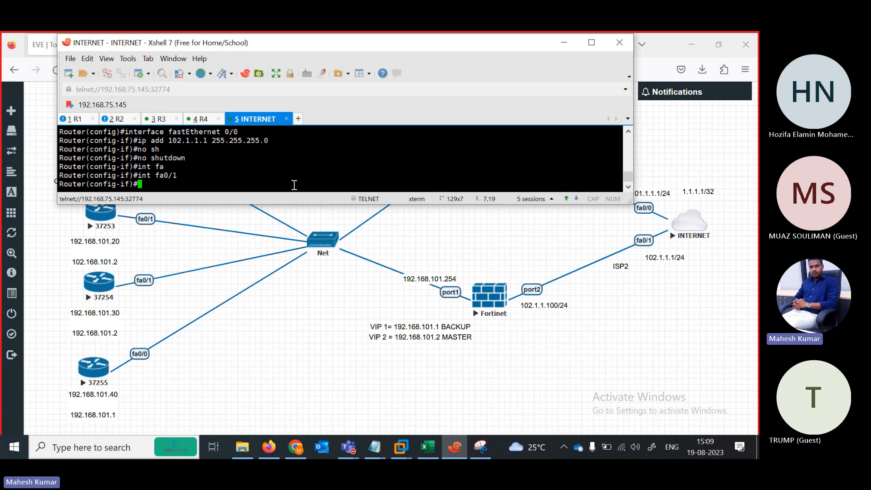
text(ip ad)
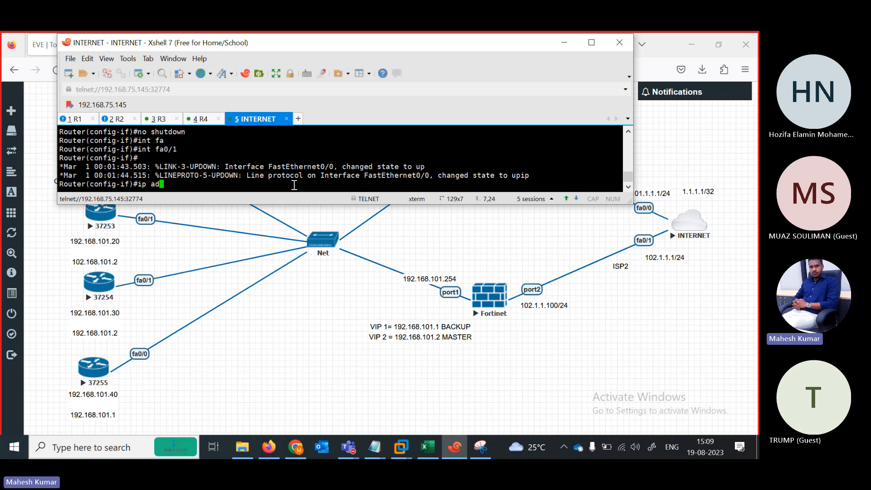
text(d 102.1.11.)
key(BackSpace)
key(BackSpace)
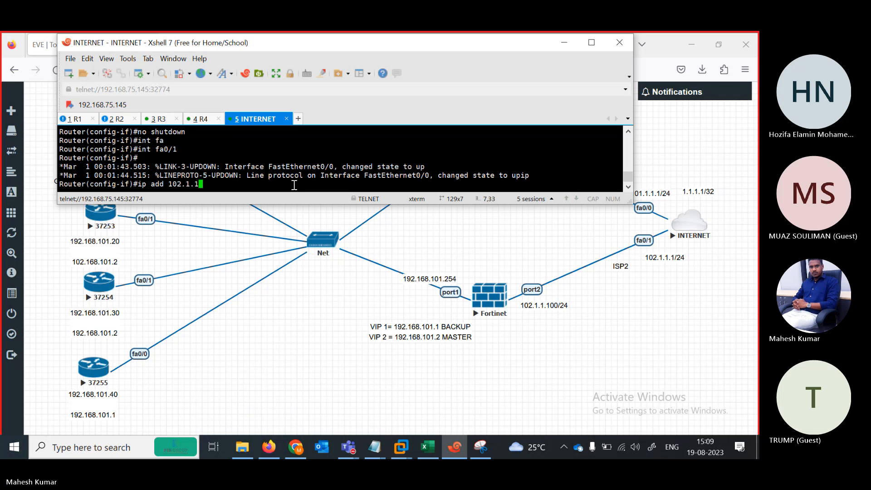
text(.1 255.255.2)
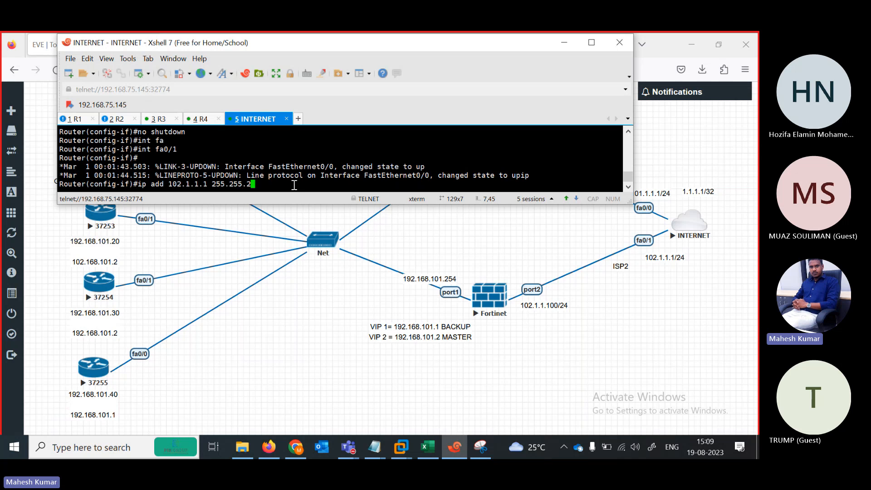
text(55.0)
key(Return)
text(no)
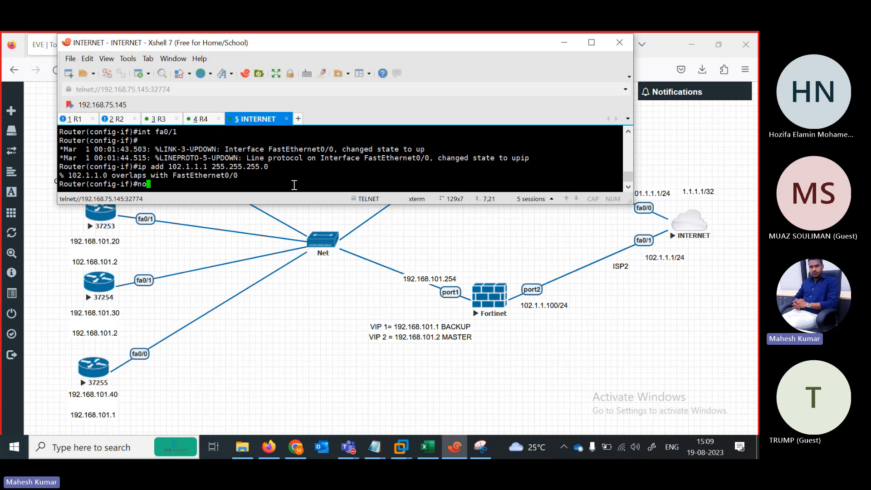
key(Return)
key(Return)
key(Return)
key(Return)
key(Return)
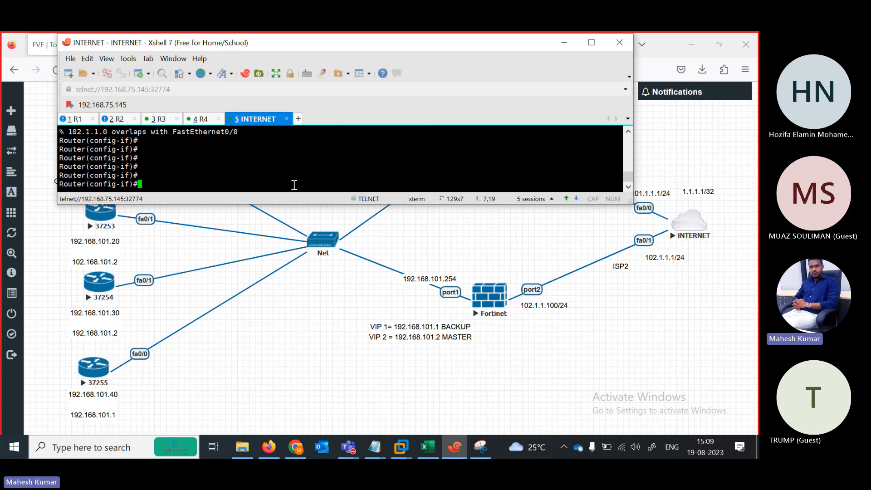
text(exit)
key(Return)
Retry 102.1.1.1 255.255.255.0 with no shutdown on FastEthernet0/1, then run 'do sh ip int br'.
text(in)
key(Tab)
text(fas)
key(Tab)
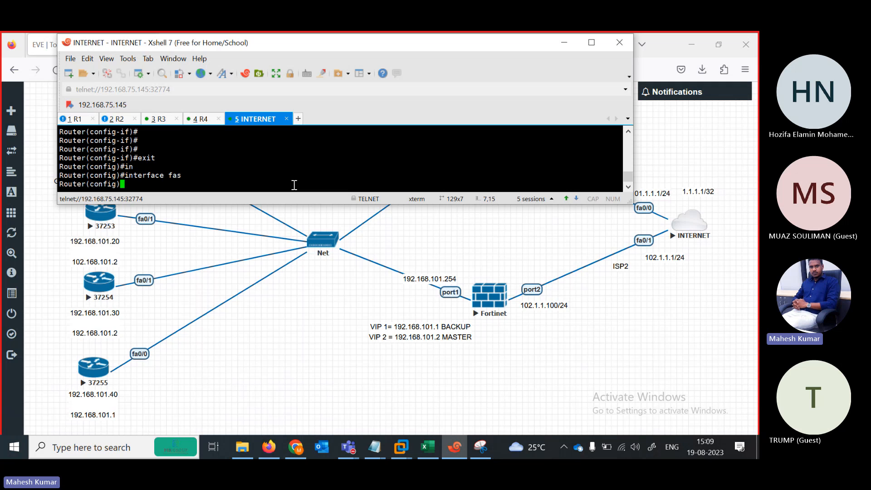
text(face fastEthernet 0)
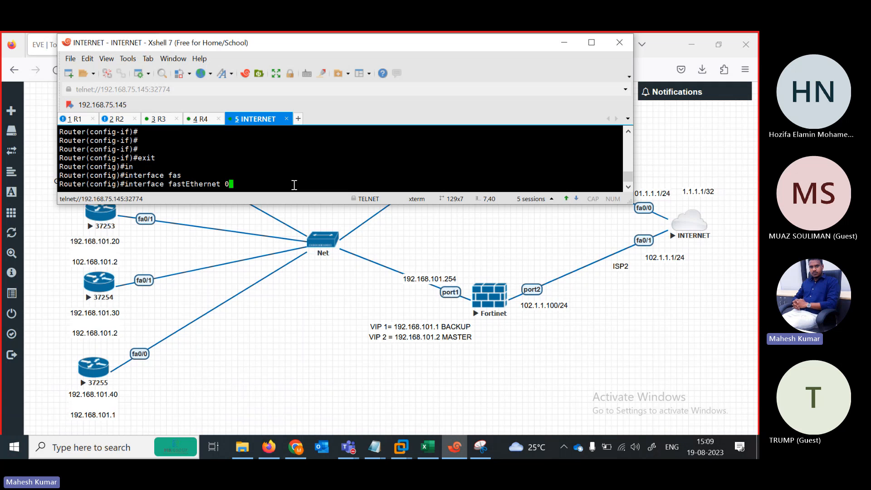
text(1)
key(Return)
text(ip add)
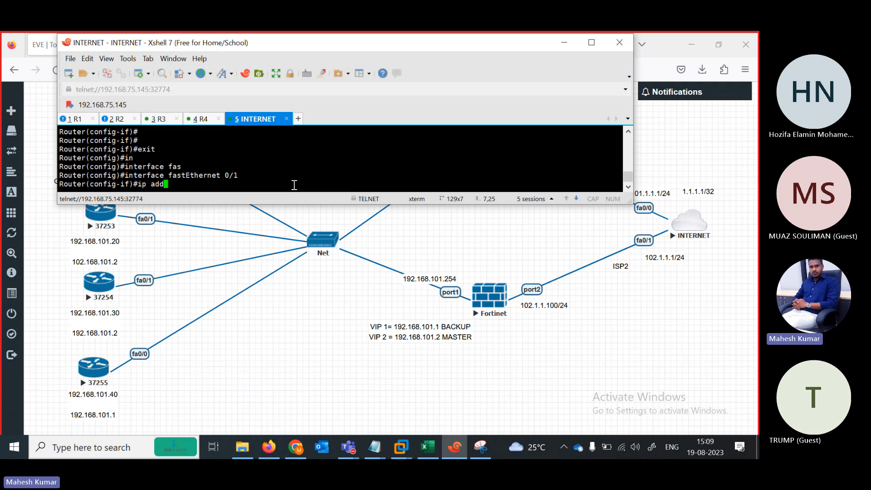
text( 102.1.1.1 255.255.24554)
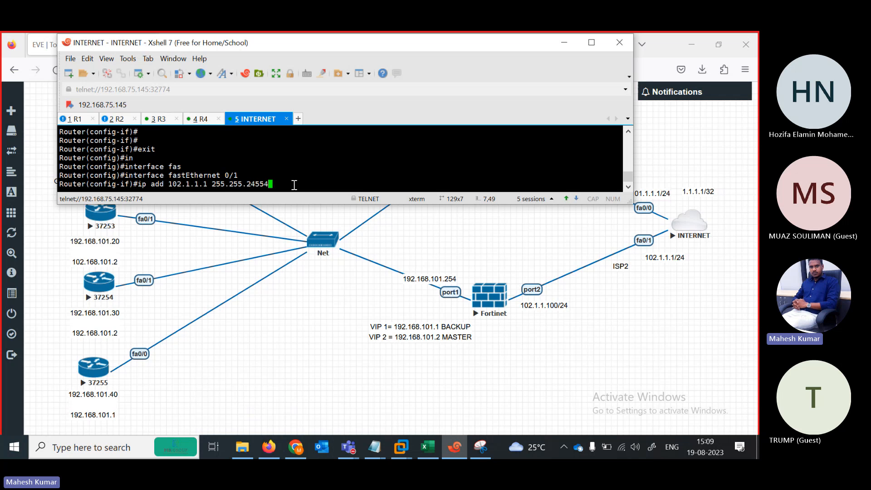
key(BackSpace)
key(BackSpace)
key(BackSpace)
key(BackSpace)
text(55.0)
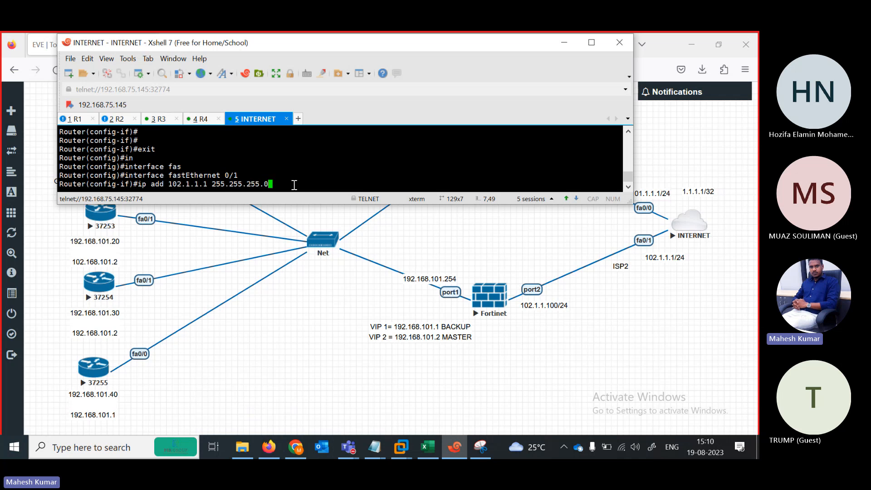
key(Return)
text(no sh)
key(Return)
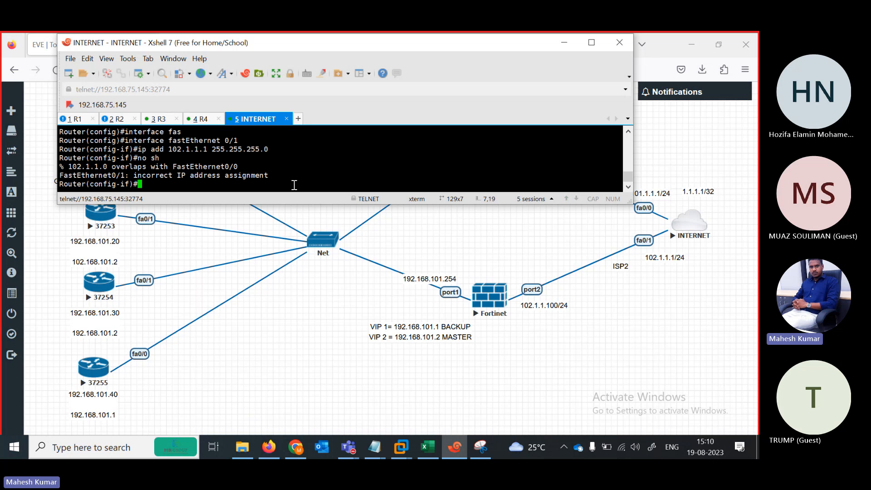
key(BackSpace)
key(BackSpace)
key(BackSpace)
key(BackSpace)
key(BackSpace)
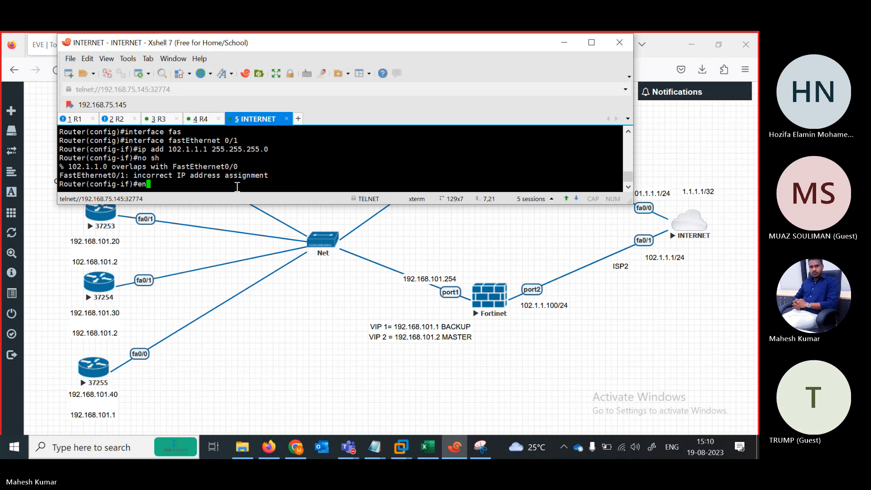
text(exit)
key(Return)
key(Return)
key(Return)
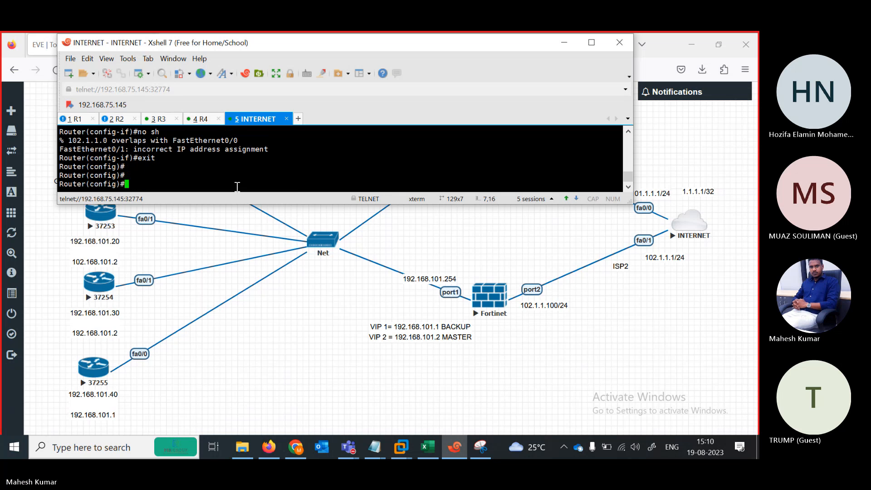
text(do sh ip int br)
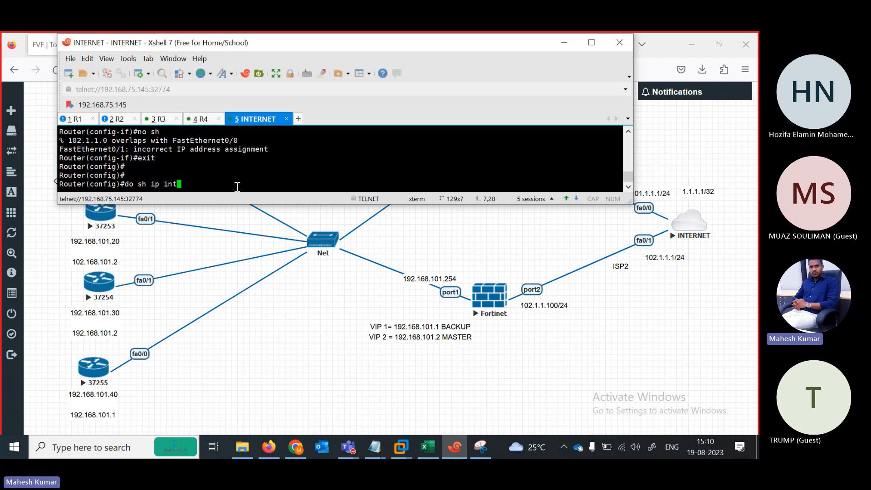
key(Return)
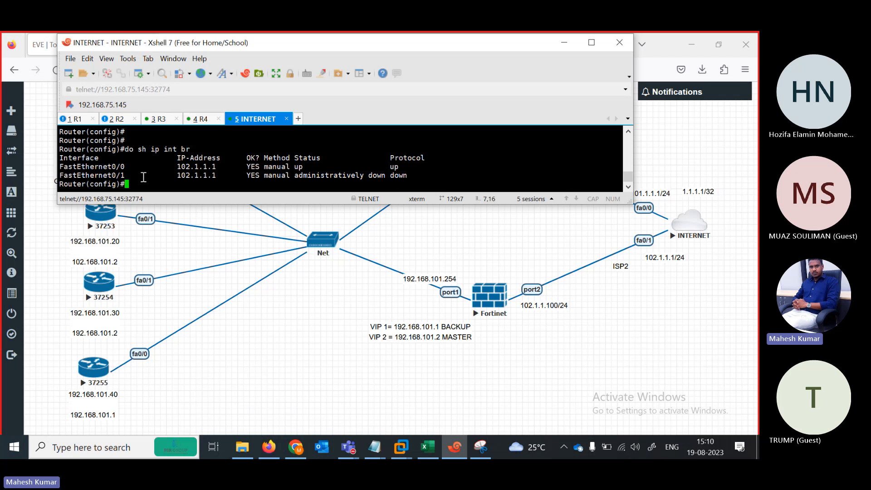
On FastEthernet0/0, run 'no ip add 102.1.1.1 255.255.255.0' to remove the address.
key(Return)
key(Return)
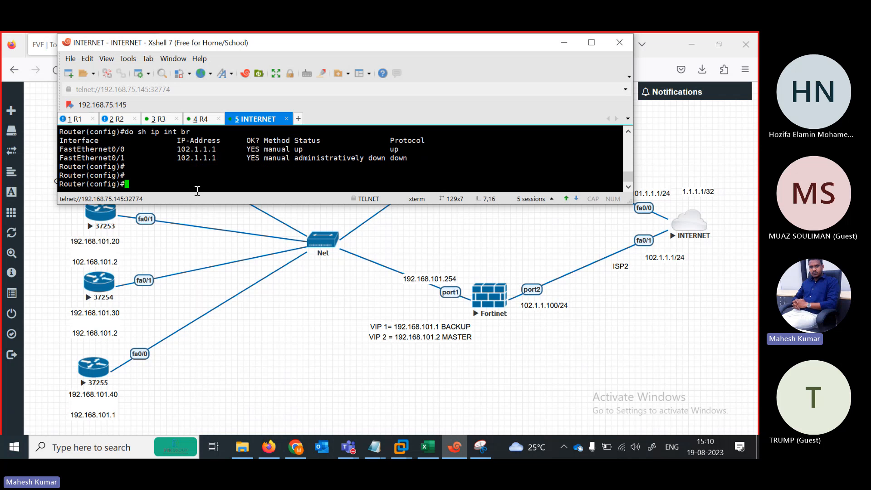
text(inter)
key(Tab)
text(fas)
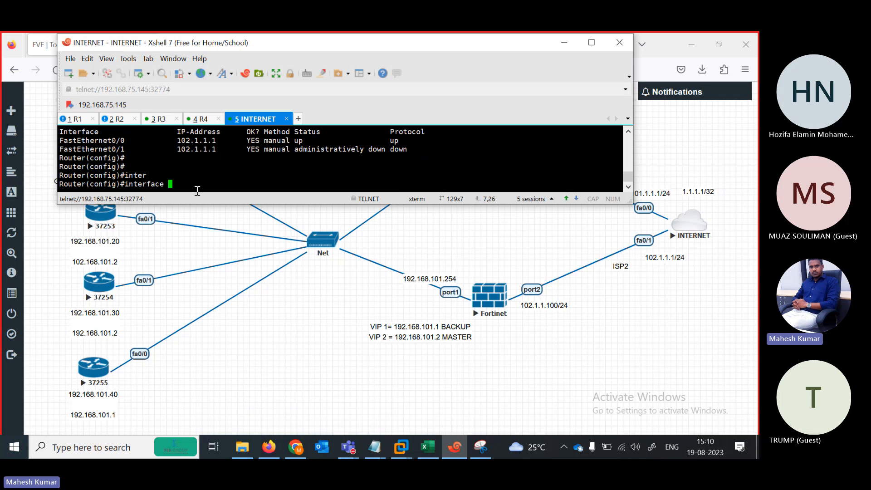
key(Tab)
text(0/0)
key(Return)
text(n)
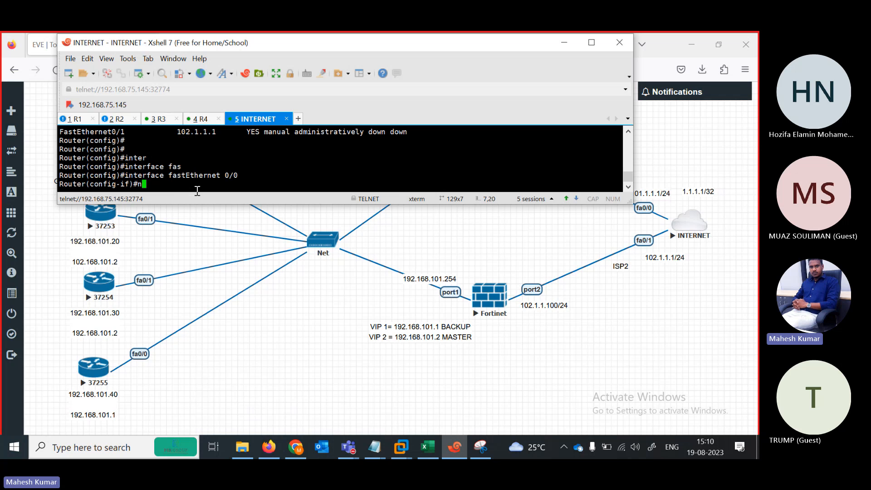
text(o ip add 102.1.1)
text(.1 255.)
text(12)
key(BackSpace)
key(BackSpace)
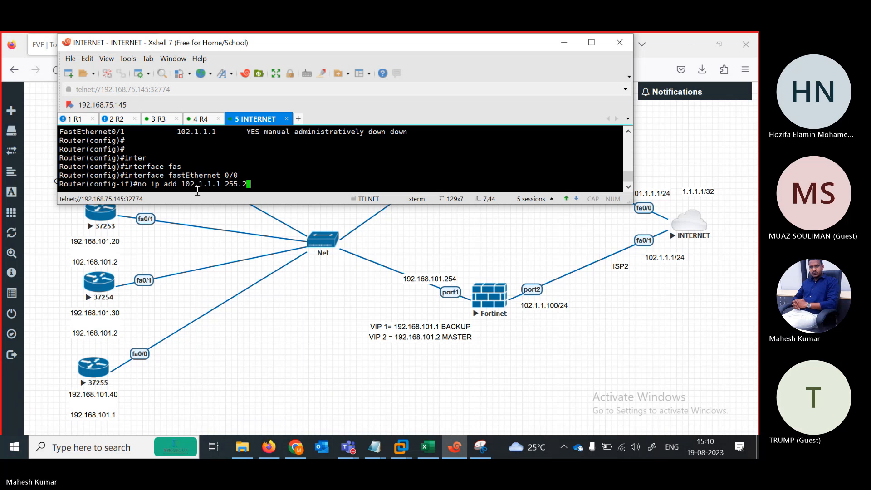
text(255255.)
key(BackSpace)
key(BackSpace)
key(BackSpace)
key(BackSpace)
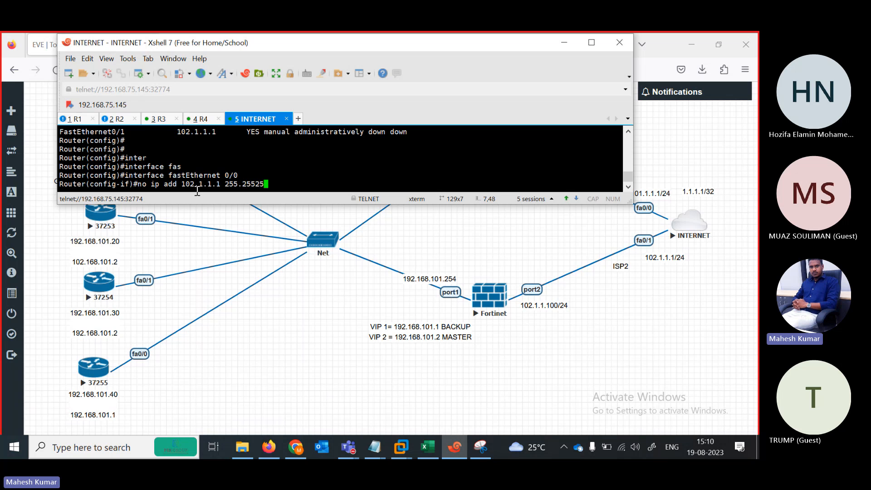
text(.2)
text(55.)
text(0)
key(Return)
key(Return)
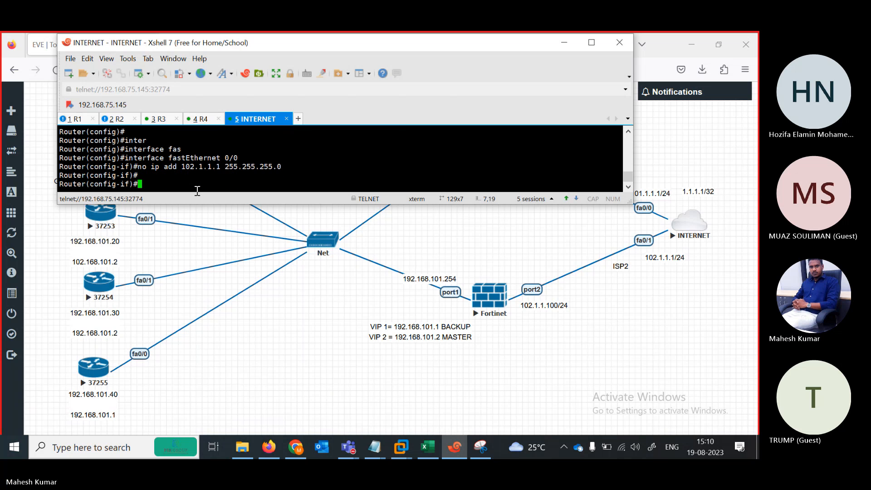
key(Return)
key(Return)
Rerun the address removal edited to 101.1.1.1, then end configuration mode.
key(Up)
key(BackSpace)
text(02.1.1.1 255.255.255.0)
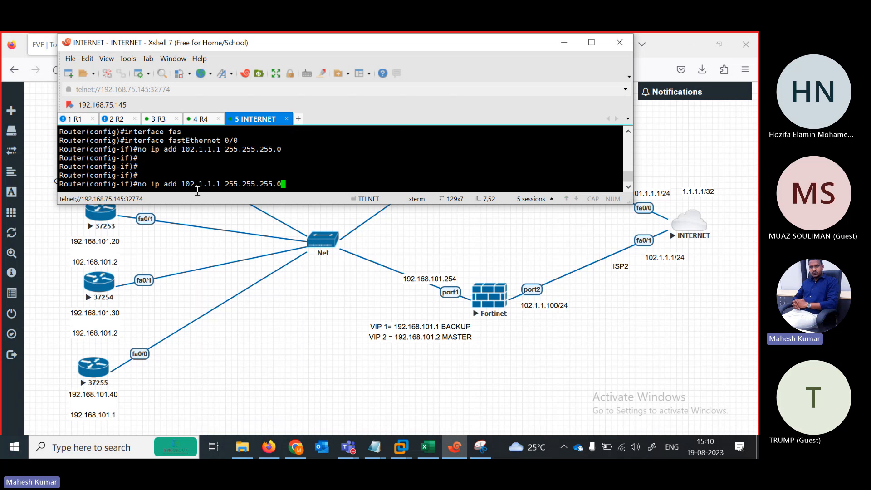
key(Up)
key(Return)
key(Up)
key(Up)
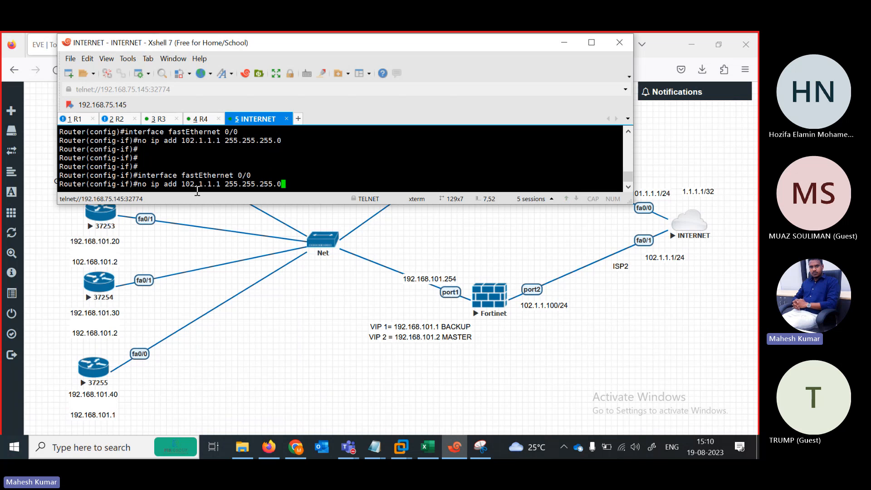
key(Left)
key(Left)
key(Left)
key(Left)
key(Left)
key(Left)
key(Left)
key(Left)
key(Left)
key(Left)
key(Left)
key(Left)
key(Left)
key(Left)
key(Left)
key(Left)
key(Left)
key(Left)
key(Left)
key(Left)
key(BackSpace)
text(1)
key(Return)
key(Return)
key(Return)
key(Return)
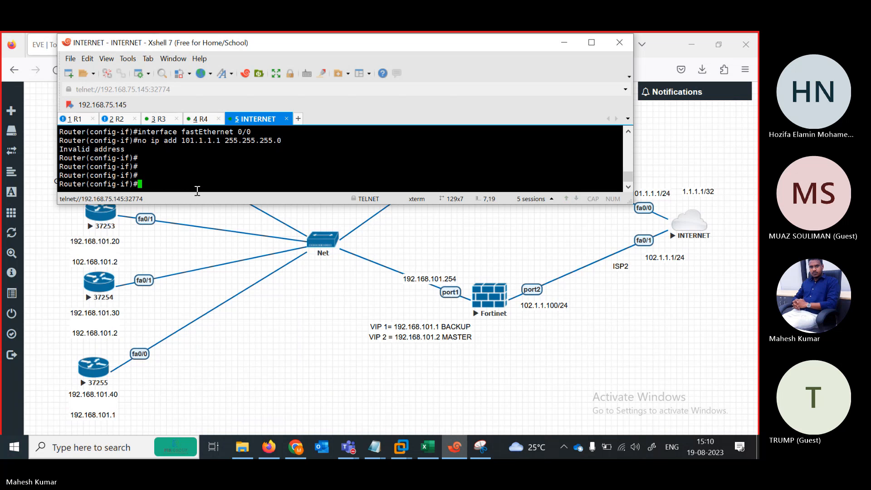
text(end)
key(Return)
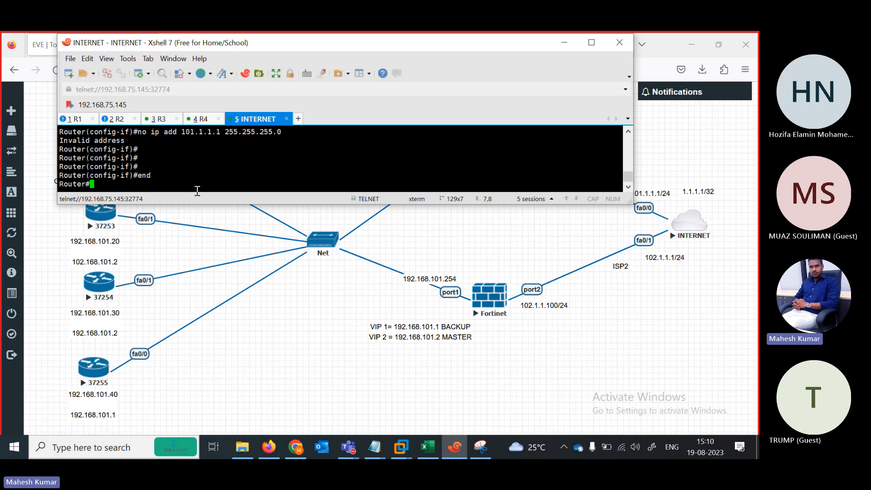
key(Return)
key(Return)
key(Return)
key(Return)
key(Return)
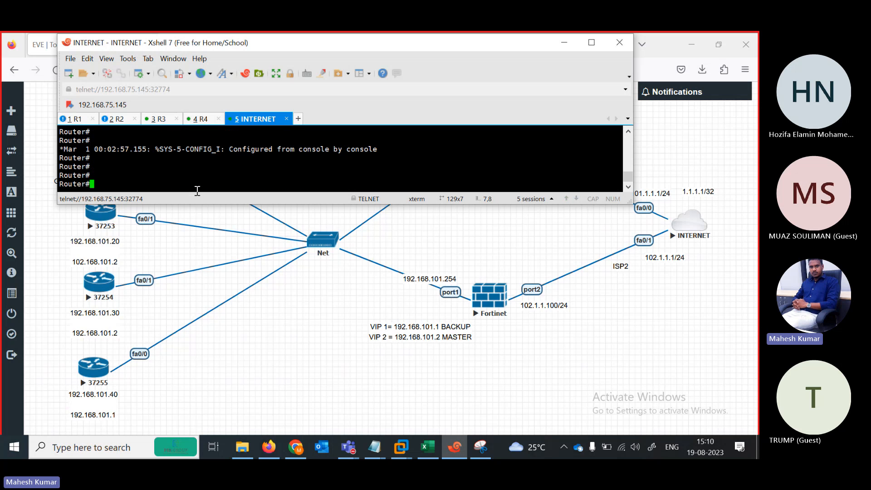
Re-enable FastEthernet0/0 with no shutdown and confirm it shows unassigned in 'do sh ip int br'.
text(conf ter)
key(Return)
text(in)
key(Tab)
text(fas)
key(Tab)
text(0/0)
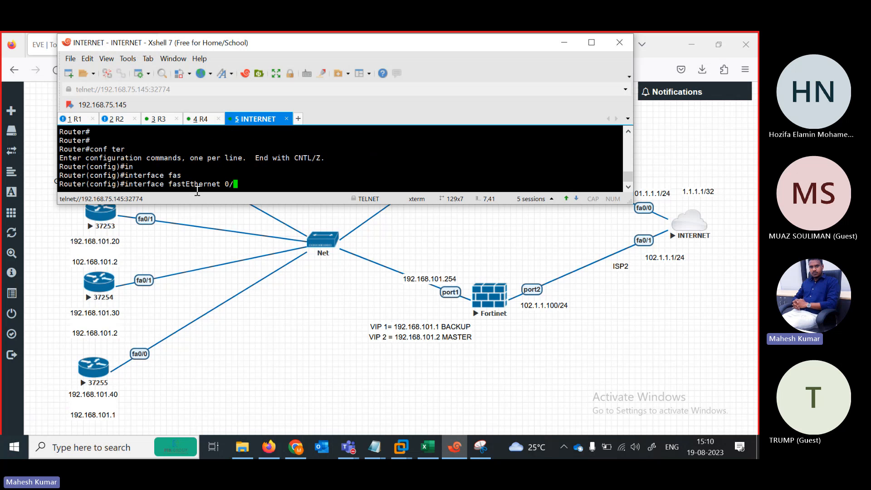
key(Return)
text(no sh)
key(Tab)
key(Return)
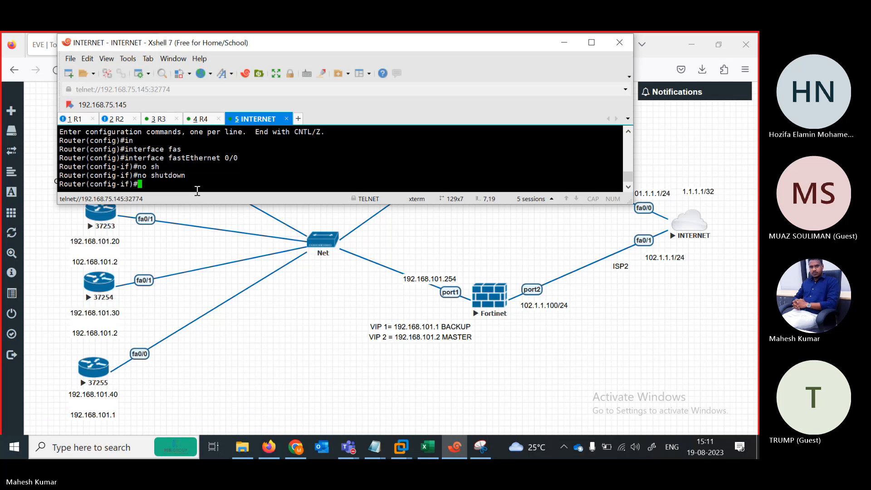
key(Return)
key(Return)
key(Return)
text(exit)
key(Return)
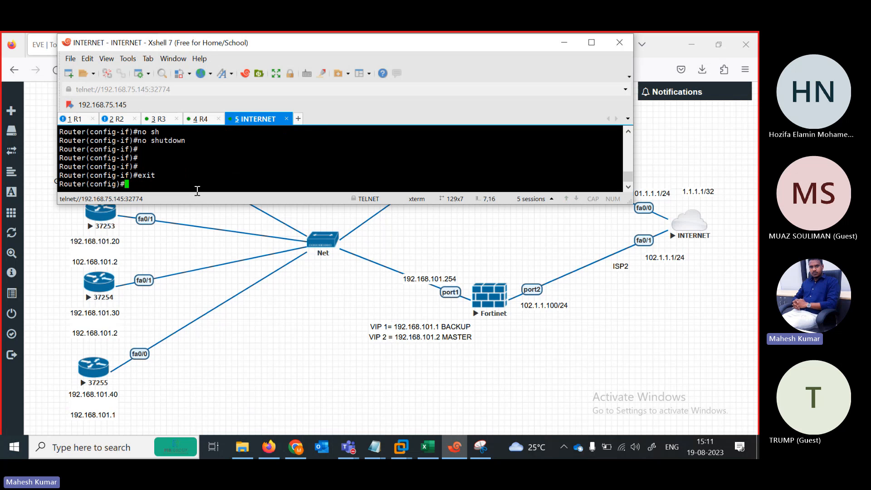
text(do sh ip int br)
key(Return)
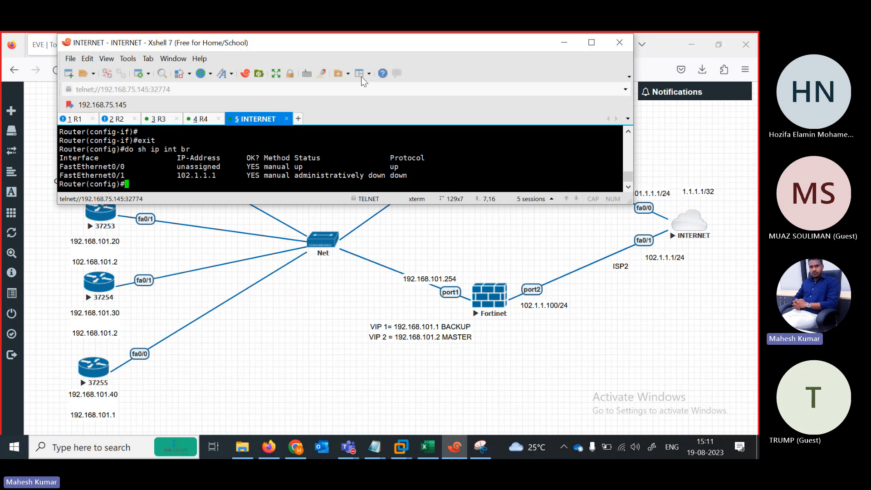
Bring FastEthernet0/1 up with no shutdown and return to global configuration.
drag(340, 49, 330, 84)
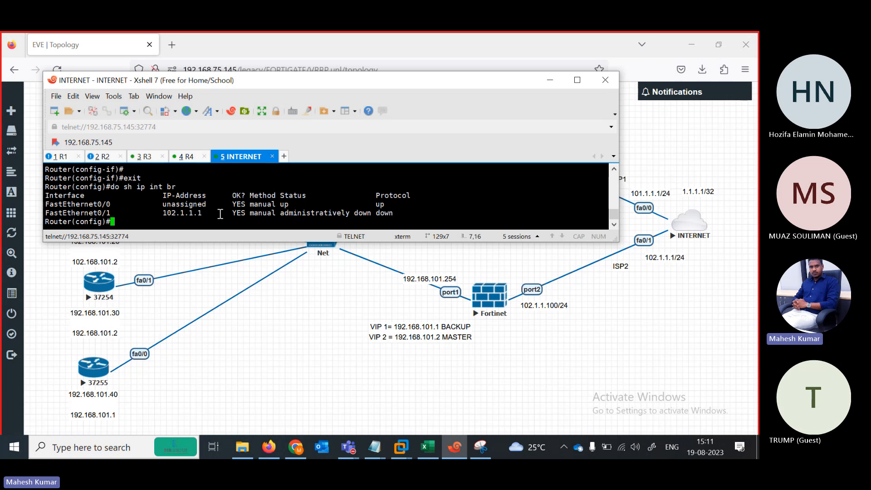
text(inter)
key(Tab)
text(fas)
key(Tab)
text(0)
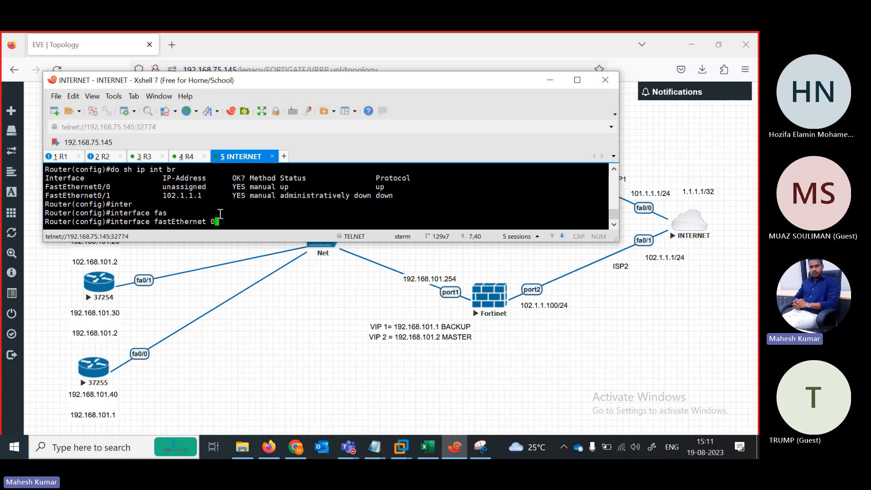
text(/1)
key(Return)
text(no sh)
key(Tab)
key(Return)
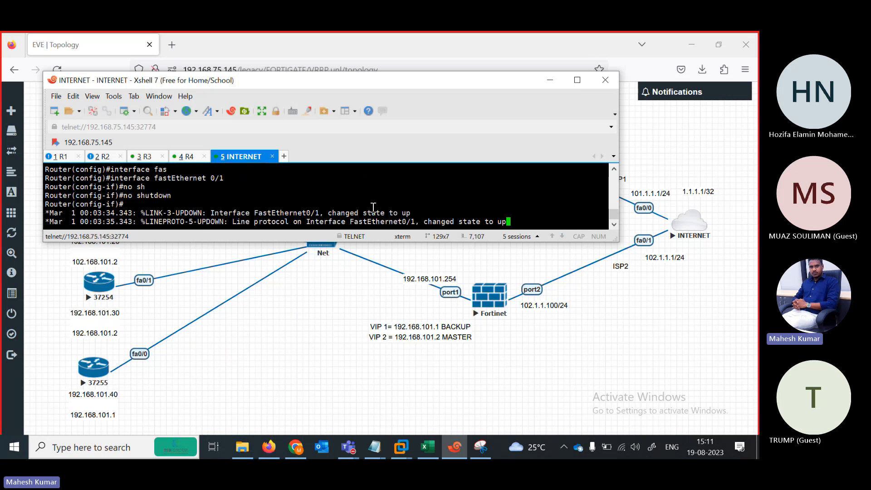
key(Return)
key(Return)
text(exit)
key(Return)
Give FastEthernet0/0 address 101.1.1.1 255.255.255.0, enable it, and check 'do sh ip int br'.
text(in)
key(Tab)
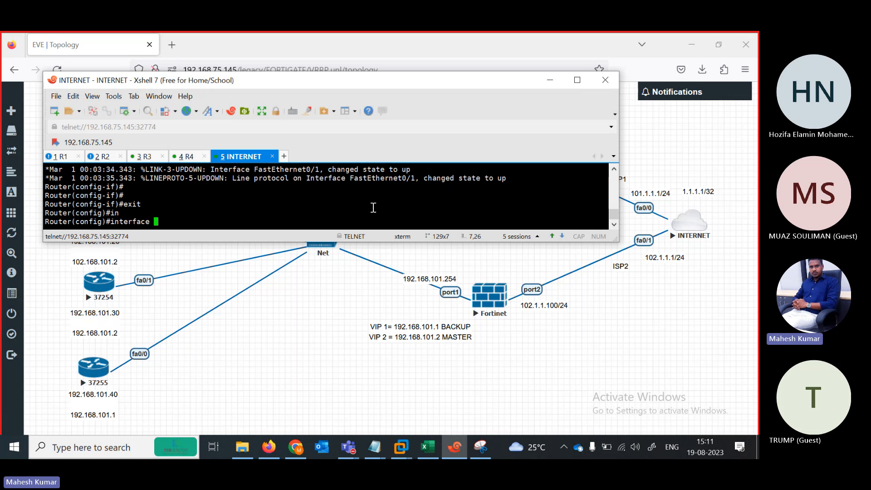
text(fas)
key(Tab)
text(0/0)
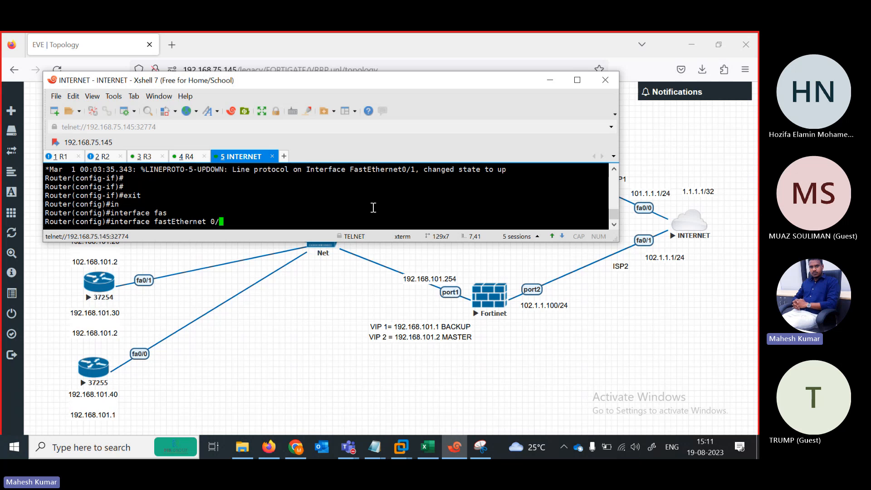
key(Return)
text(ip add 1)
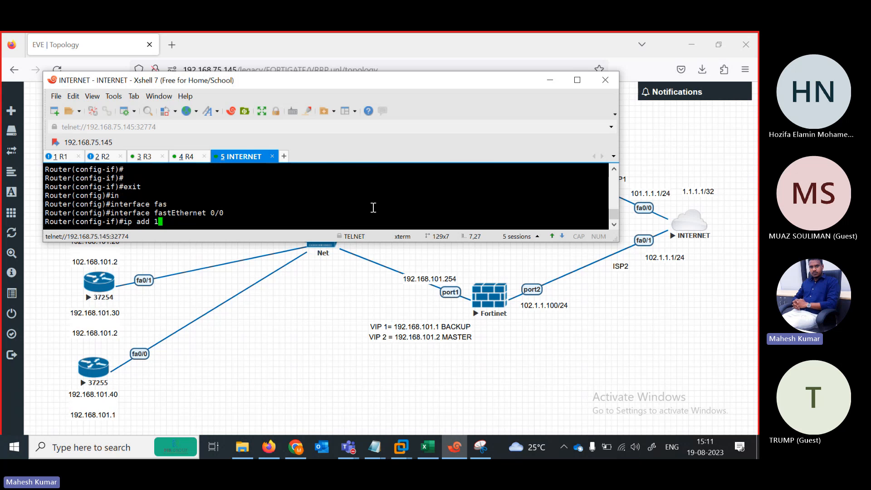
text(01.1.1.1 255.255.255.)
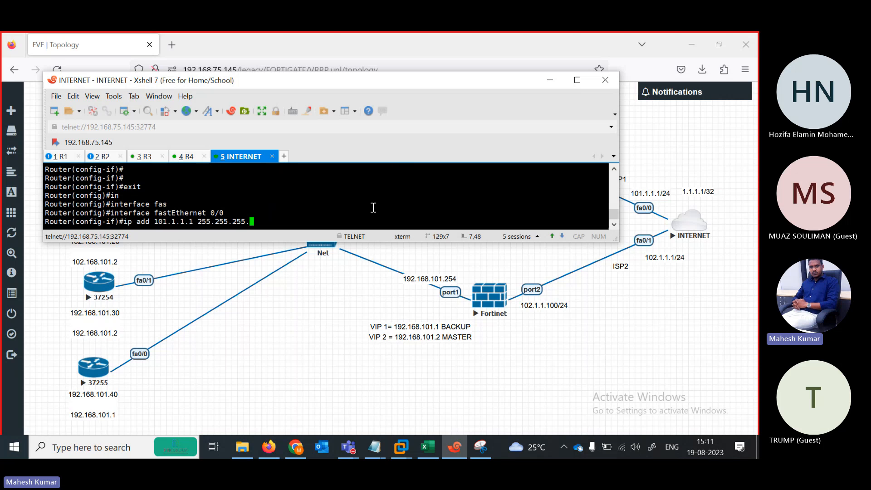
text(0)
key(Return)
text(no sh)
key(Tab)
key(Return)
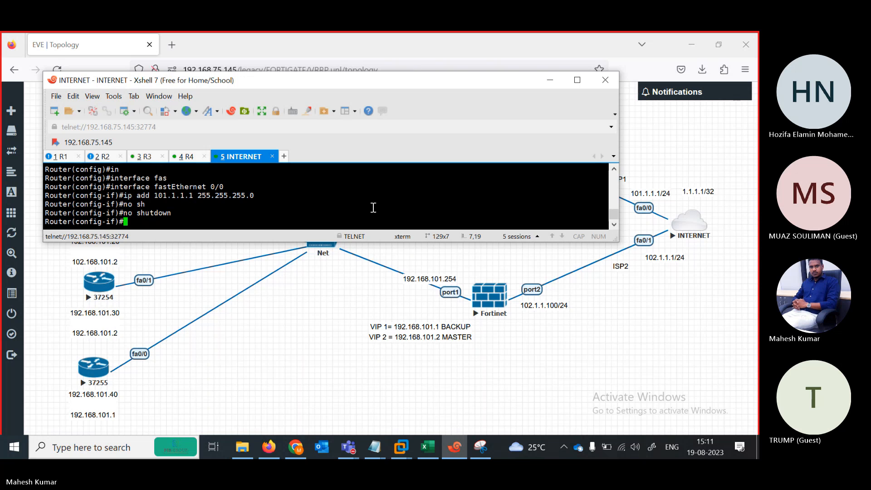
key(Return)
key(Return)
key(Return)
key(Return)
key(Return)
key(Return)
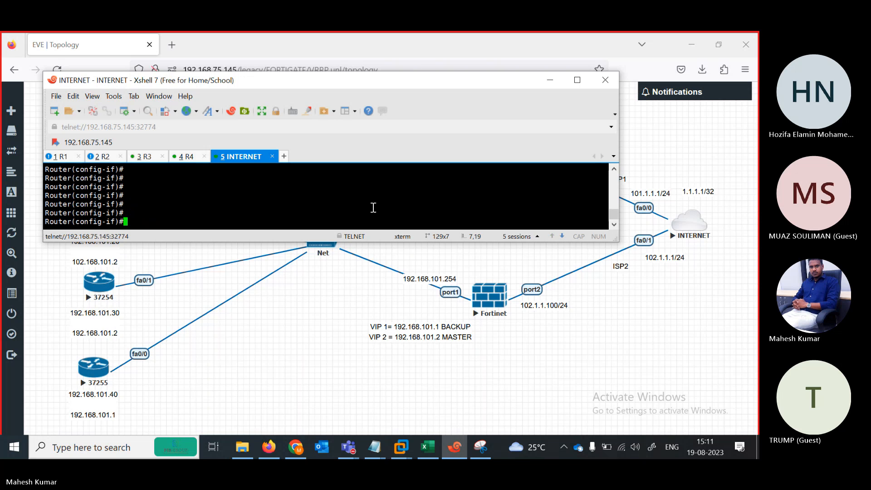
text(exit)
key(Return)
text(do)
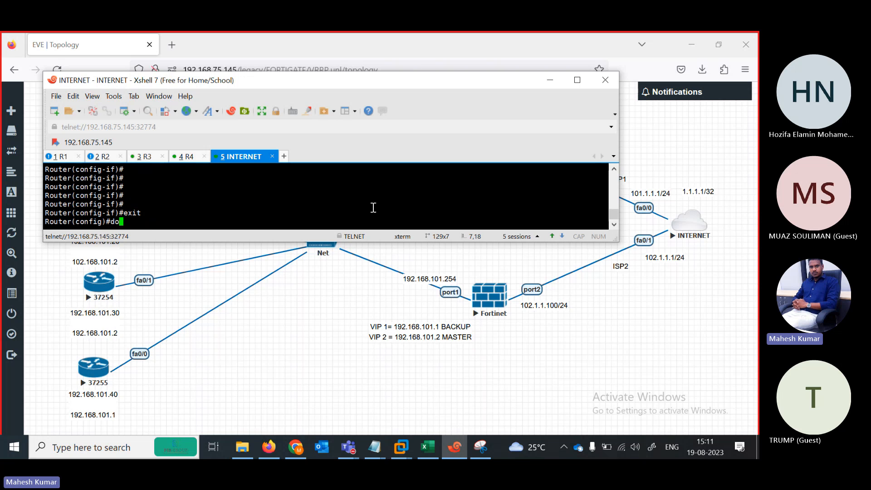
text( sh ip int br)
key(Return)
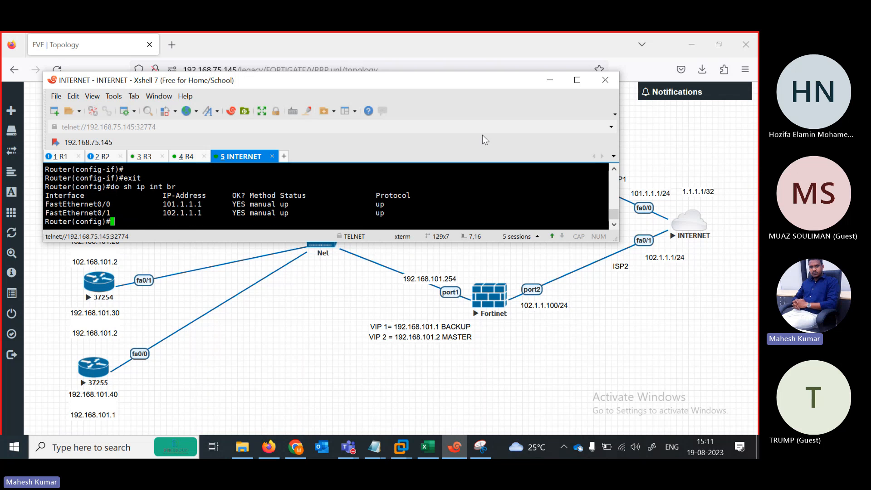
Edit the R1 note to use fa0/1 address 192.168.101.10 and default route via 192.168.101.1.
drag(162, 80, 300, 60)
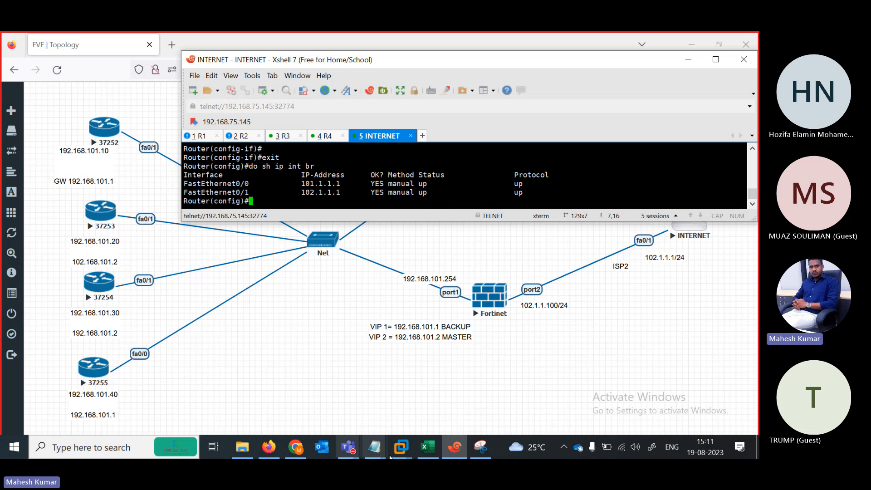
mouse_move(375, 449)
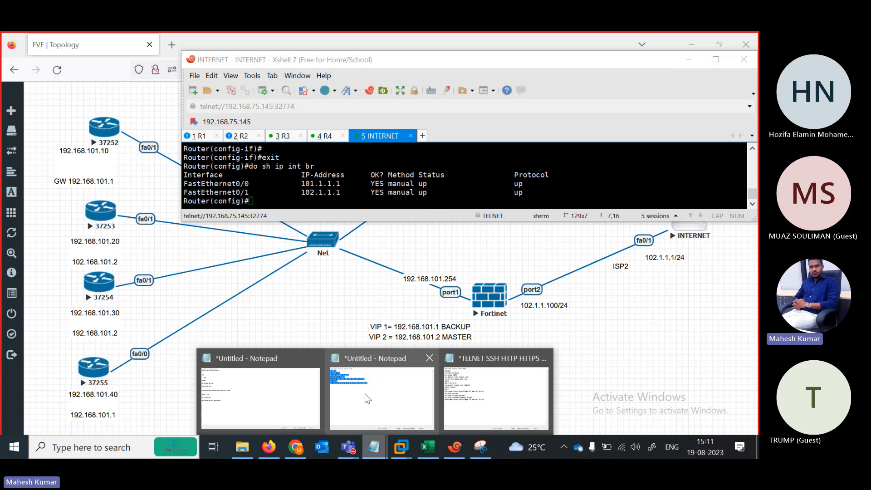
click(364, 393)
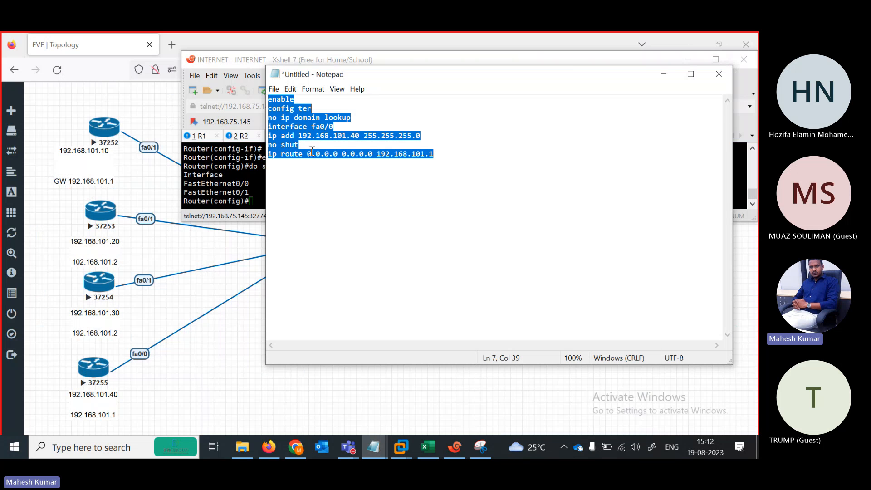
click(344, 125)
text(1)
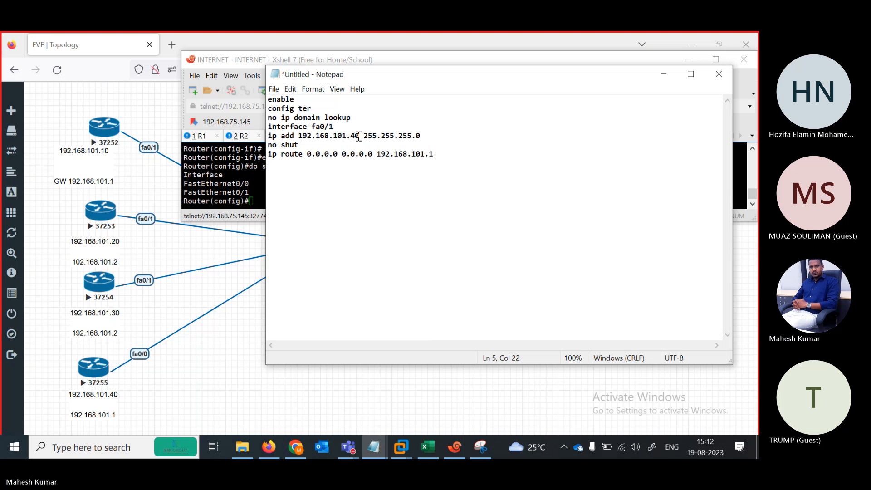
key(BackSpace)
key(BackSpace)
text(10)
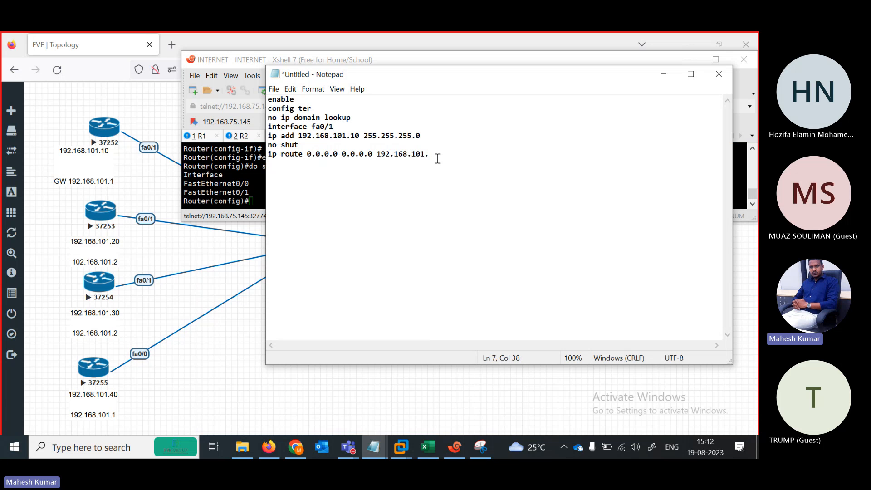
text(1)
drag(442, 155, 258, 102)
key(ctrl+c)
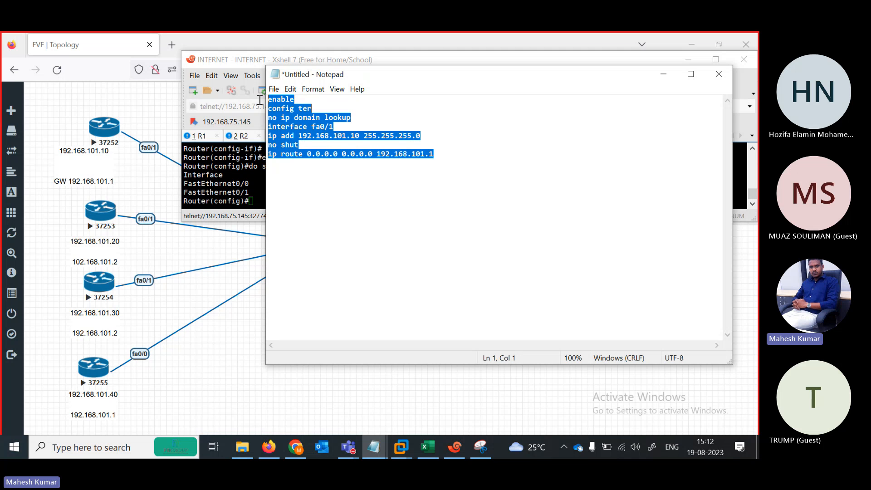
click(255, 338)
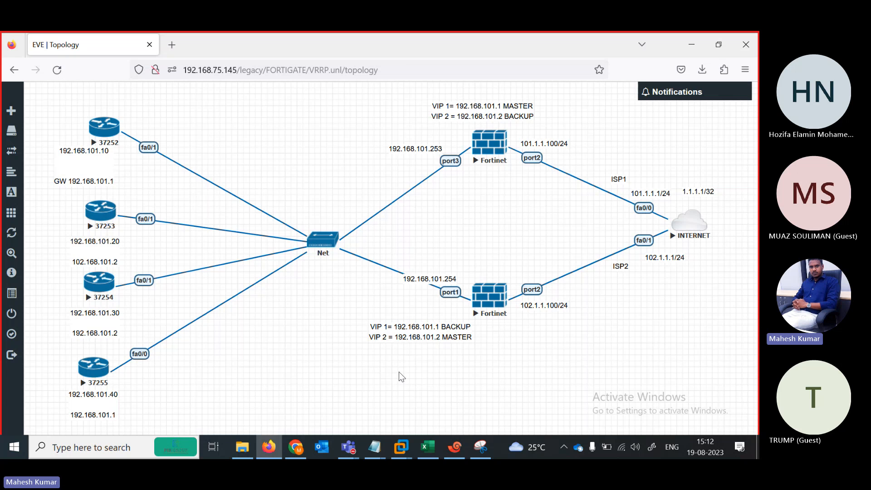
Paste the script into R1, giving fa0/1 192.168.101.10 with a default route via 192.168.101.1.
click(459, 455)
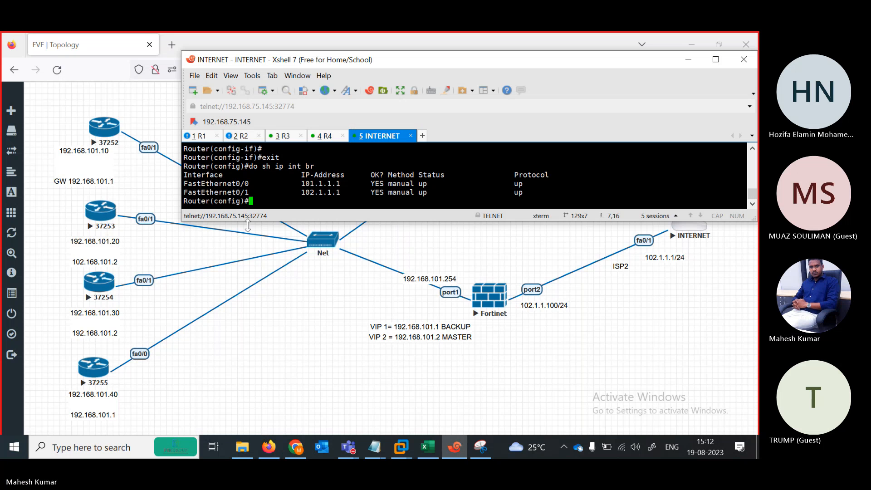
click(203, 136)
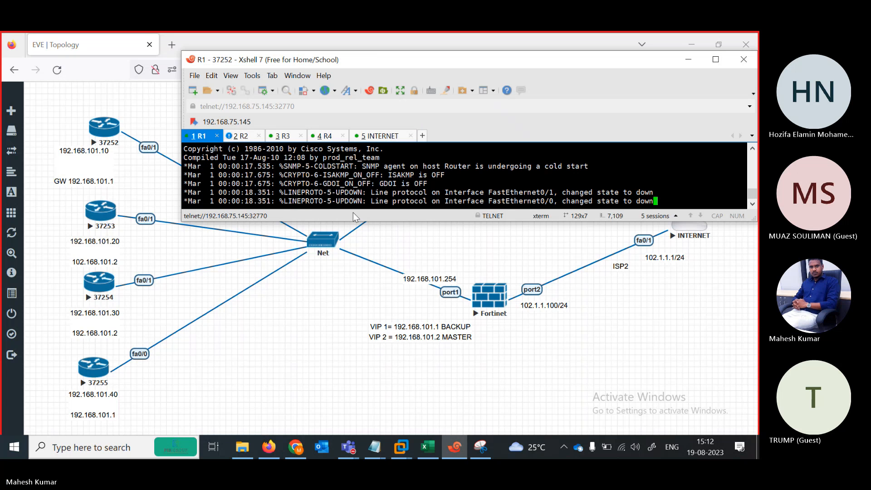
key(Return)
key(Return)
key(Return)
key(Return)
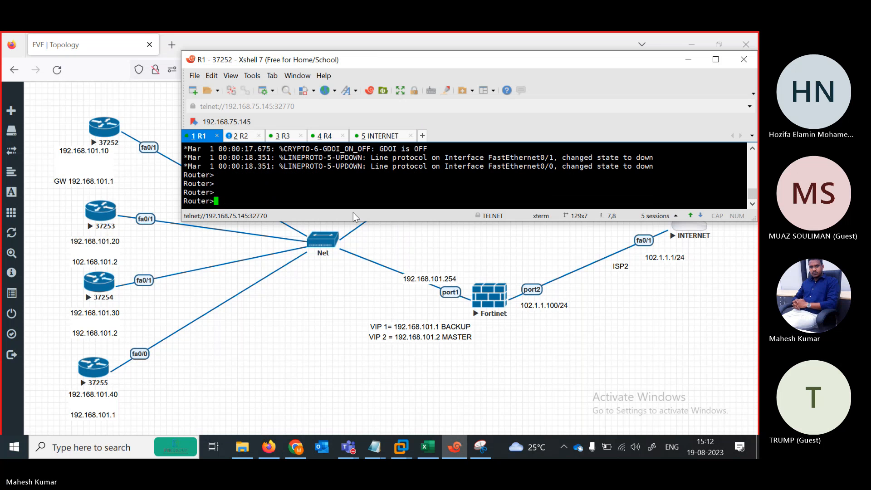
right_click(330, 199)
click(361, 239)
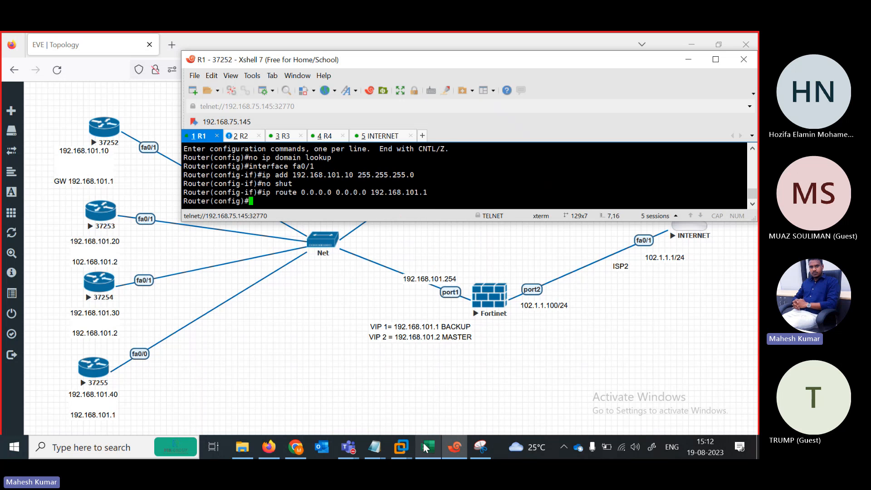
Edit the Notepad script for R2 (host .20, gateway .2), select it all, and go to R2's console.
click(375, 447)
click(400, 423)
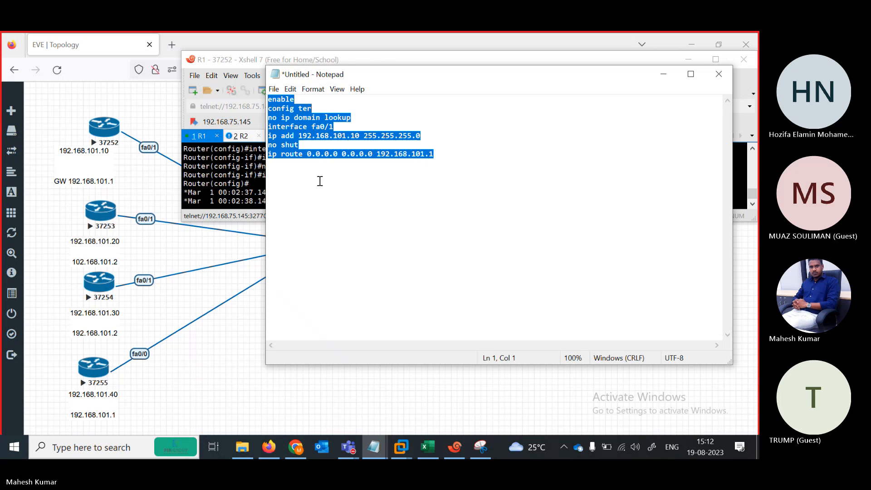
click(341, 128)
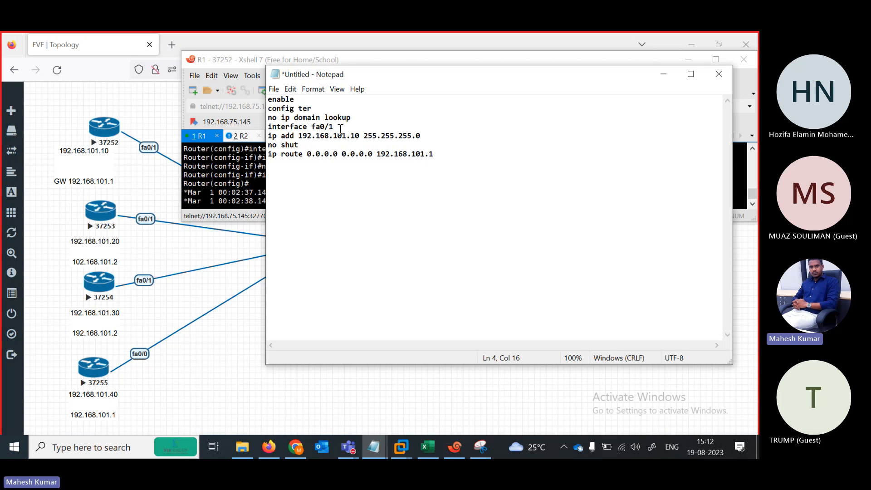
key(shift+Left)
text(2)
click(446, 154)
key(BackSpace)
text(2)
key(ctrl+a)
key(ctrl+c)
click(262, 186)
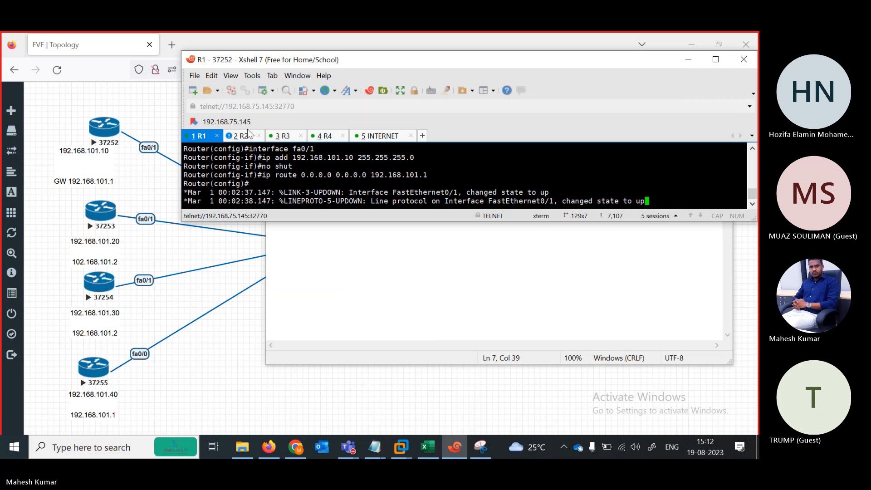
key(ctrl+Tab)
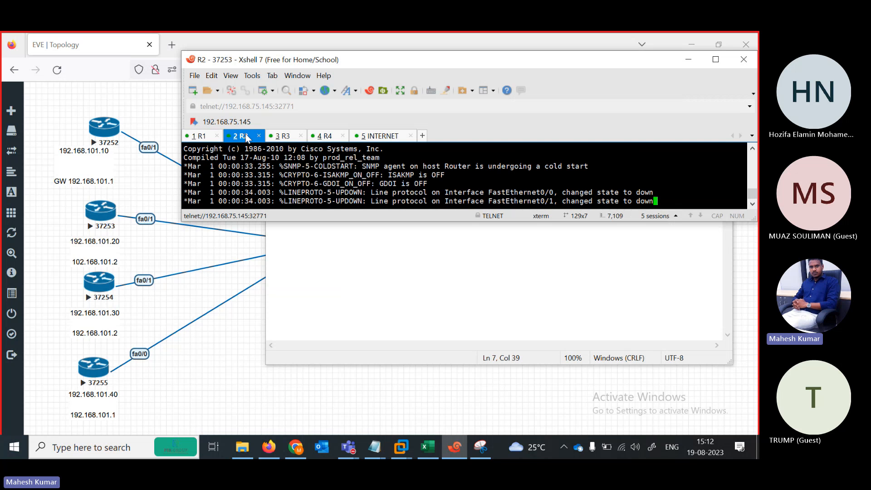
Paste the script into R2, giving fa0/1 192.168.101.20 with a default route via 192.168.101.2.
key(Return)
key(Return)
key(Return)
key(Return)
key(Return)
key(Return)
key(Return)
right_click(278, 191)
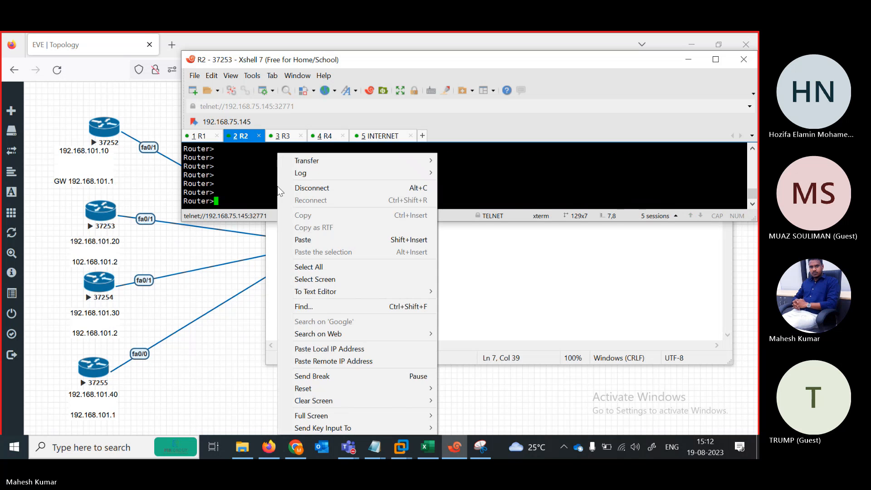
click(308, 239)
key(Return)
key(Return)
key(Return)
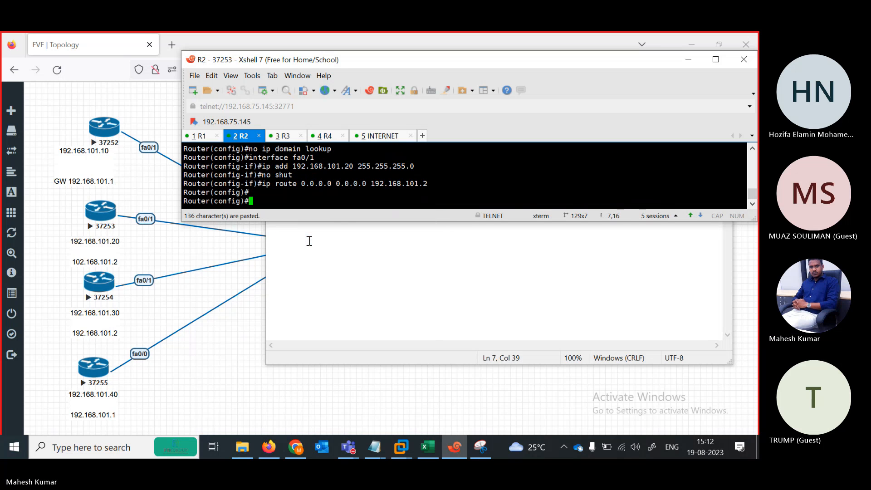
On R3's console, answer 'n' to decline the initial configuration dialog.
right_click(296, 138)
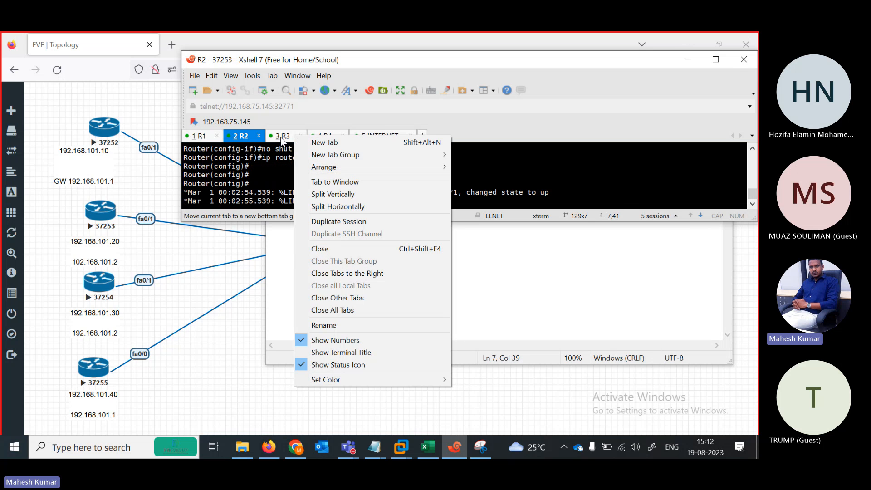
click(281, 136)
click(387, 251)
click(221, 193)
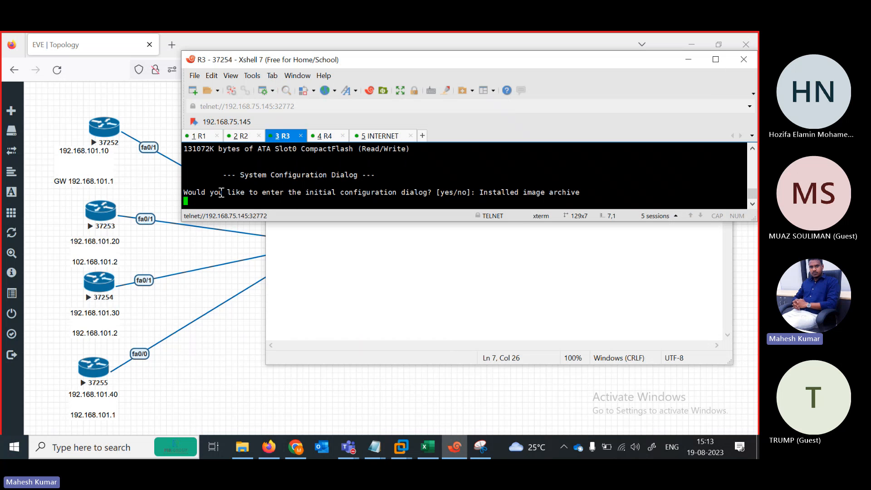
key(Return)
key(Return)
key(Return)
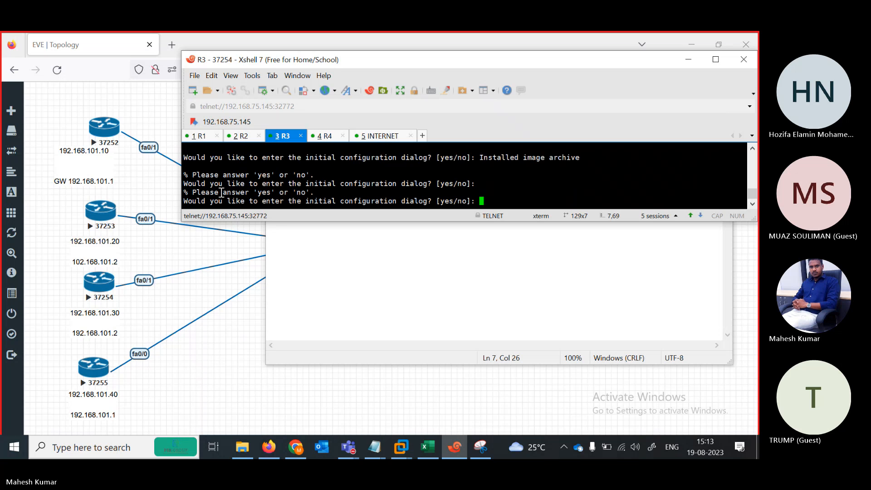
text(n)
key(Return)
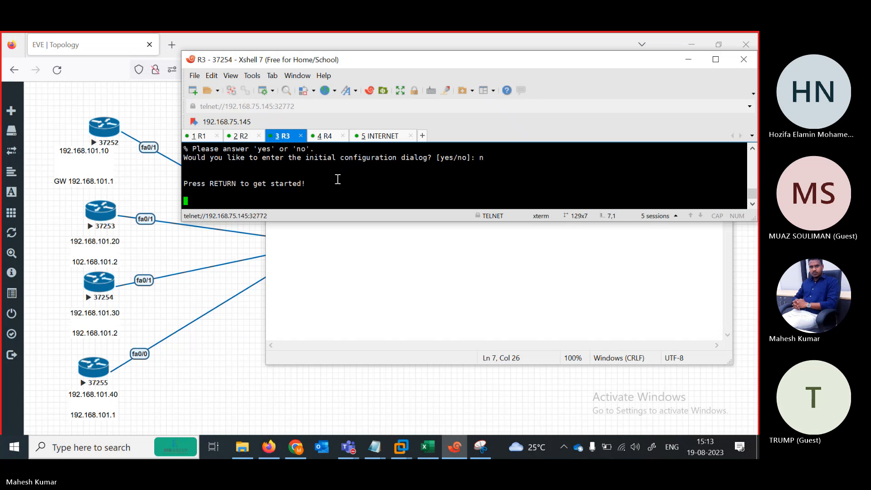
Edit the Notepad script for R3: host address 192.168.101.30, gateway 192.168.101.2, then select it all.
click(358, 254)
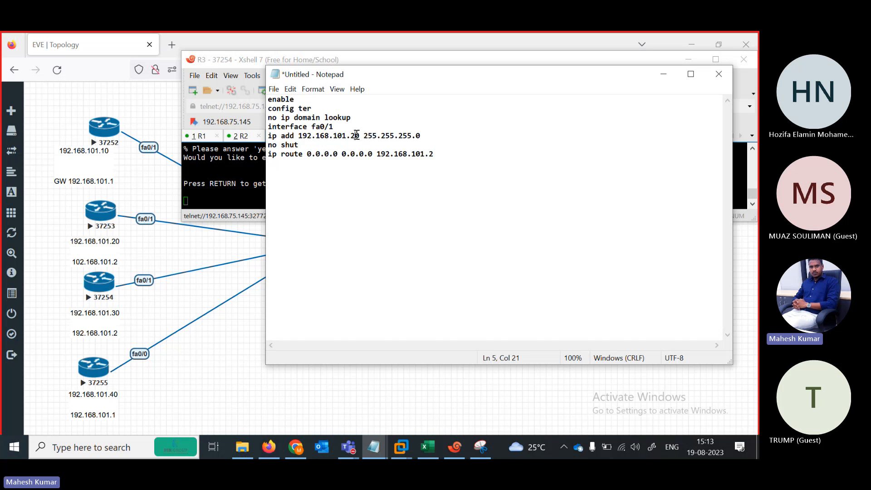
key(shift+Left)
text(3)
key(Down)
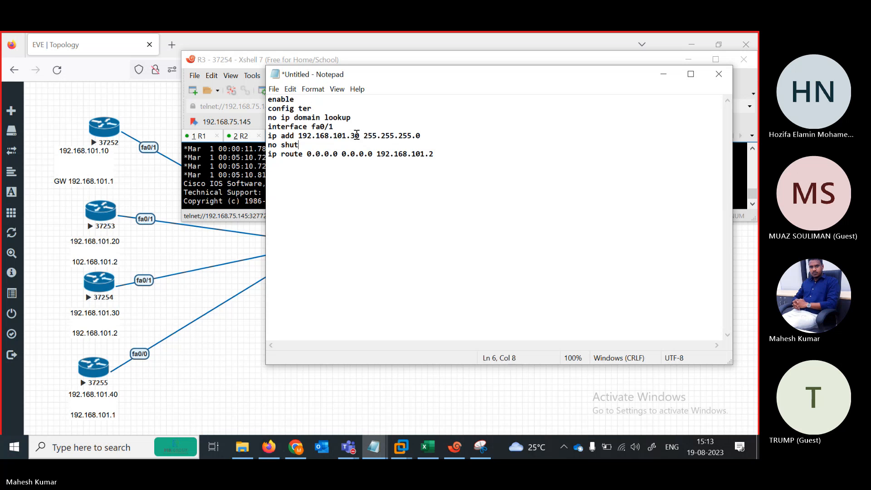
key(BackSpace)
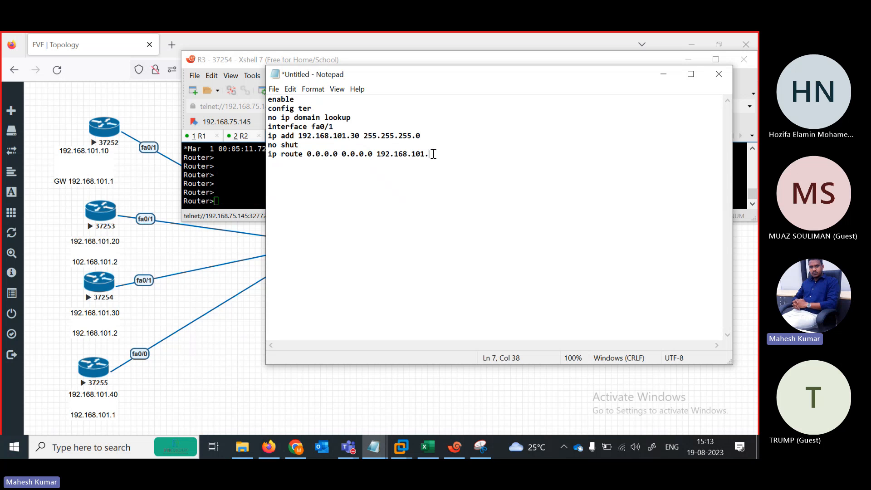
key(ctrl+a)
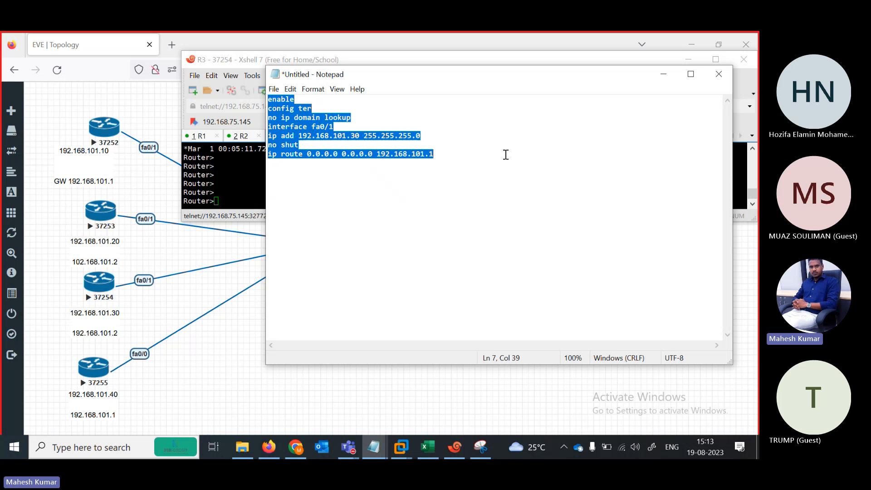
click(438, 160)
key(BackSpace)
text(2)
key(ctrl+a)
key(ctrl+c)
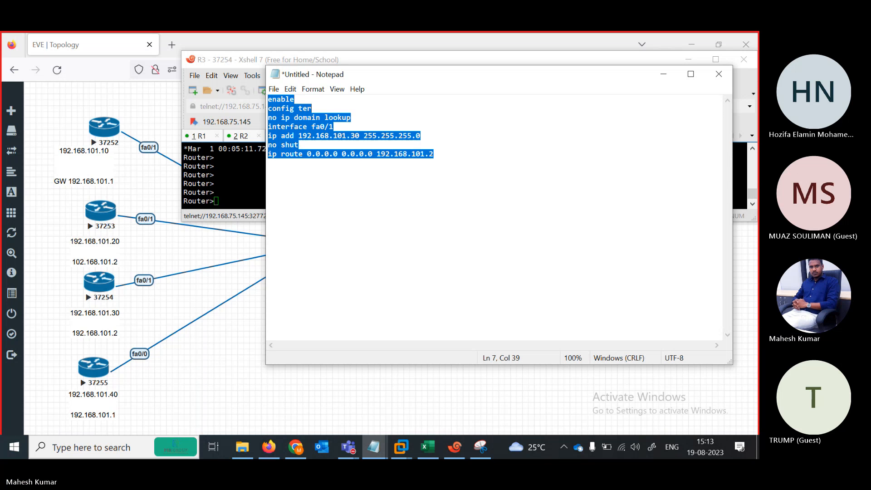
Paste the R3 script into R3's console, then move on to R4's console.
click(235, 186)
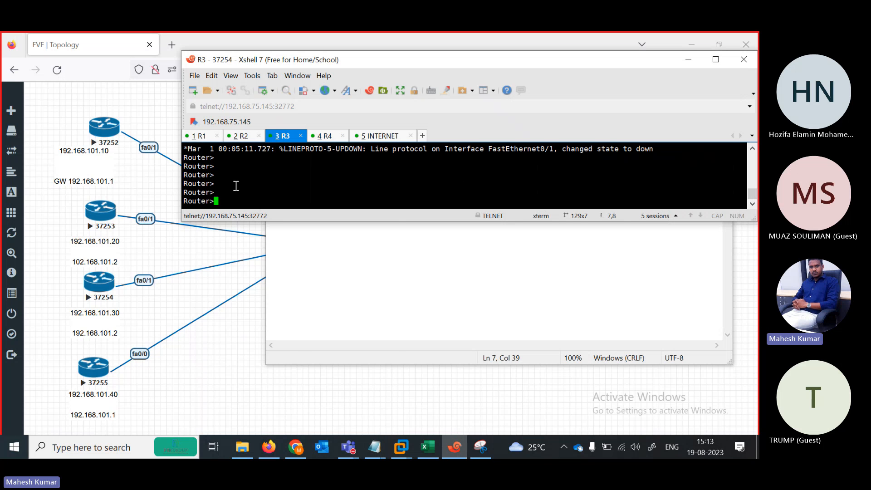
right_click(236, 186)
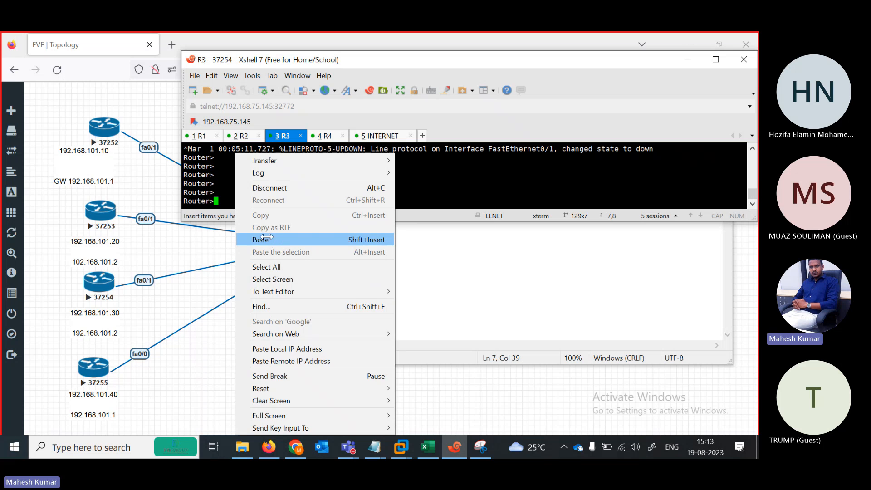
click(261, 240)
key(Return)
key(Return)
key(Return)
key(Return)
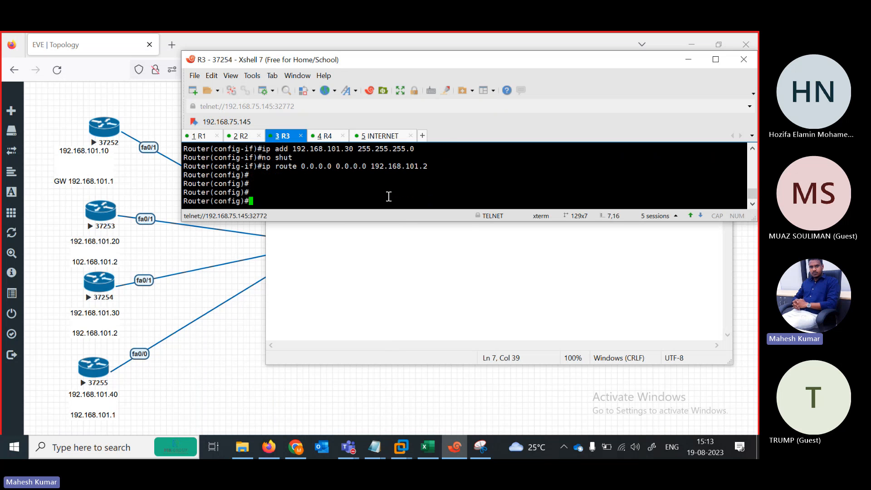
click(335, 136)
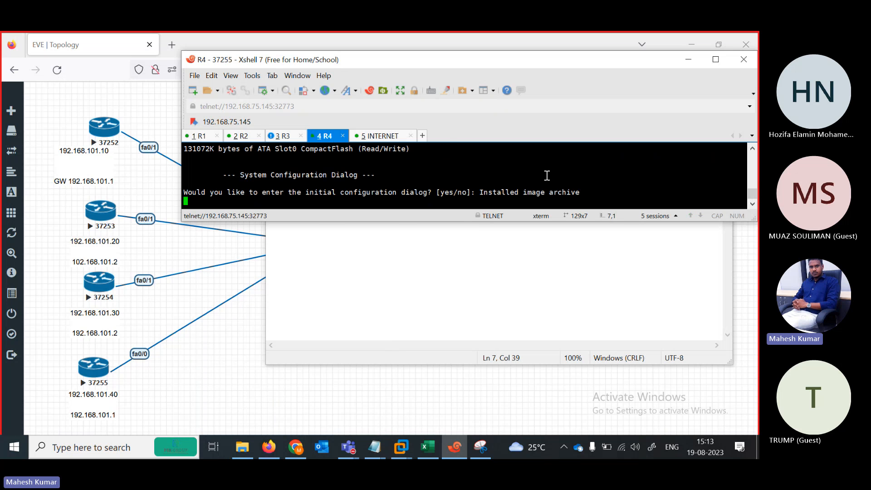
Decline R4's initial configuration dialog by answering 'n'.
key(Return)
text(n)
key(Return)
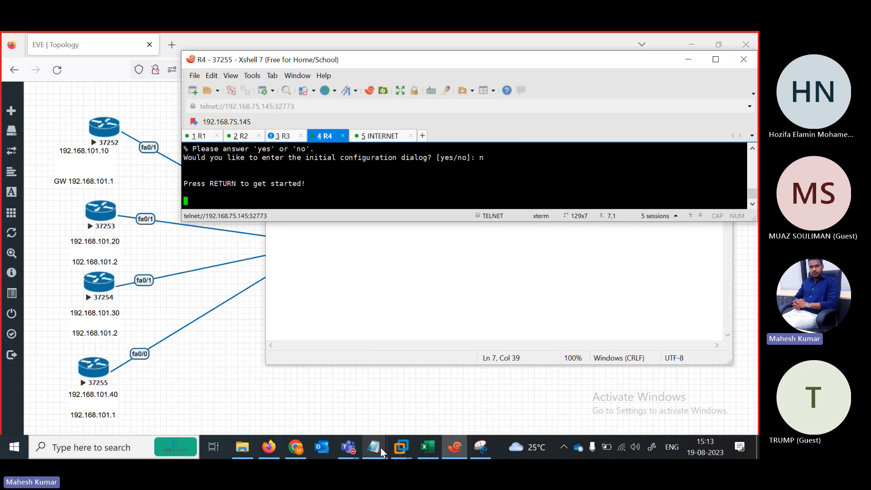
Change the script's route gateway to 192.168.101.1 and select the whole script.
click(392, 403)
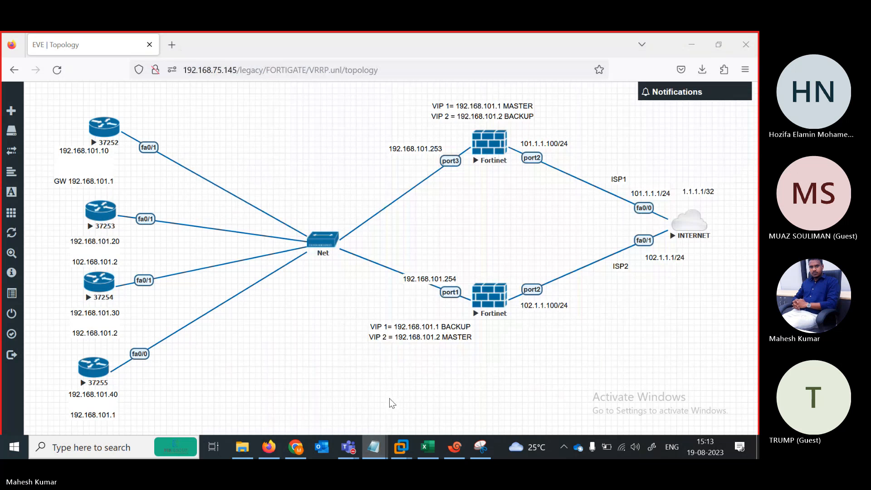
mouse_move(380, 455)
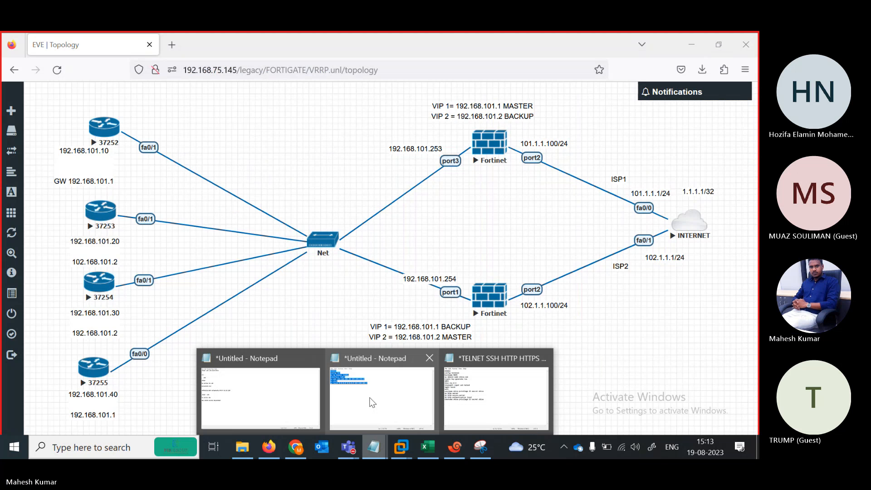
click(383, 391)
click(447, 160)
key(BackSpace)
text(192.168.101.1)
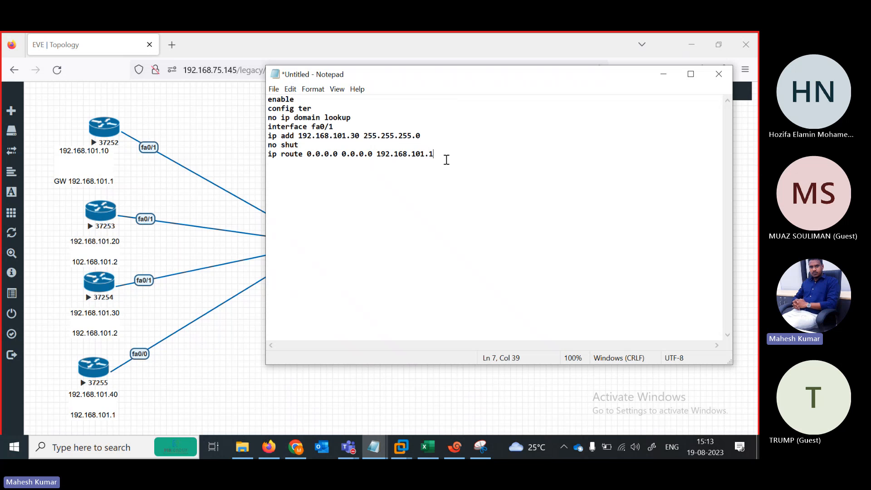
click(337, 129)
key(ctrl+a)
key(ctrl+c)
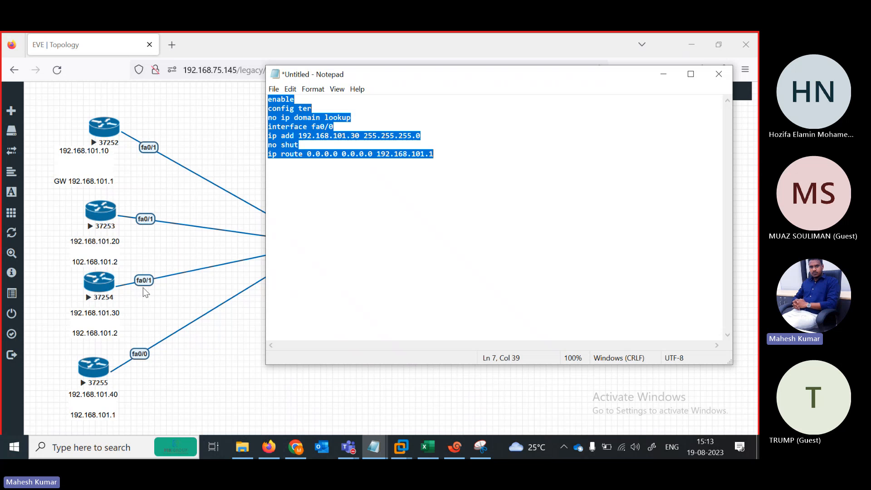
Paste the edited script into R4's console, then return to R2's console.
click(456, 449)
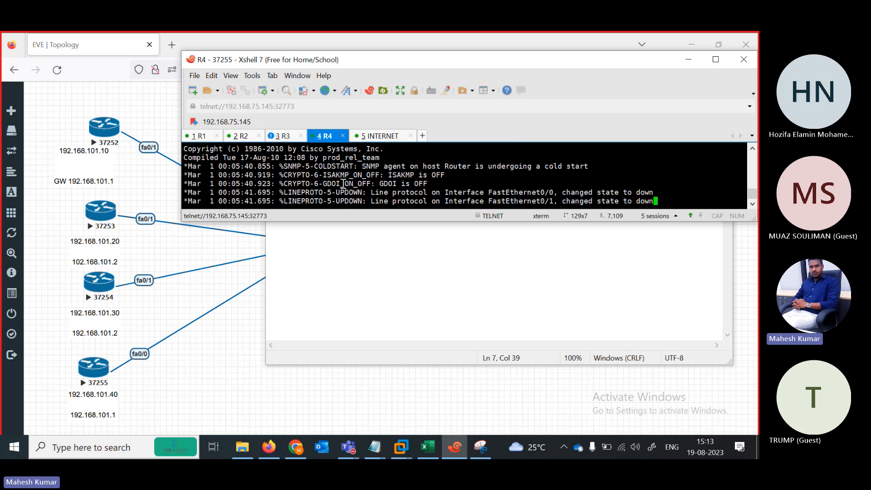
key(Return)
key(Return)
key(Return)
key(Return)
key(Return)
key(Return)
key(Return)
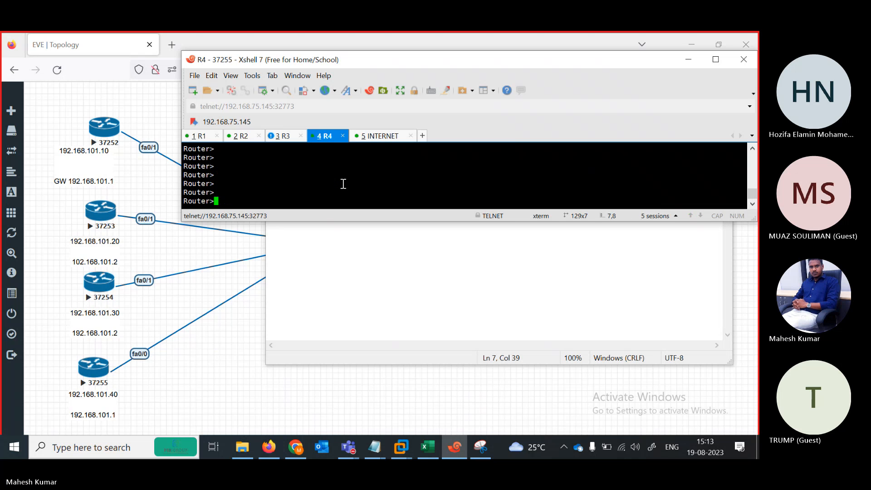
right_click(344, 184)
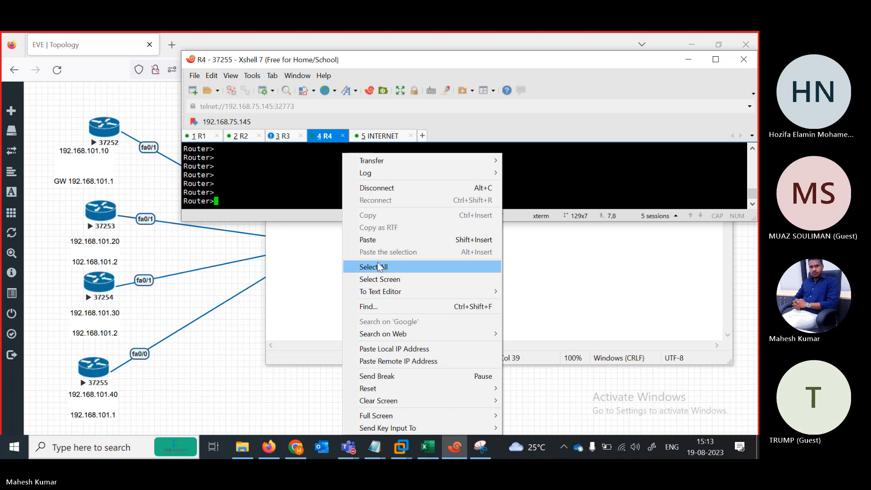
click(382, 238)
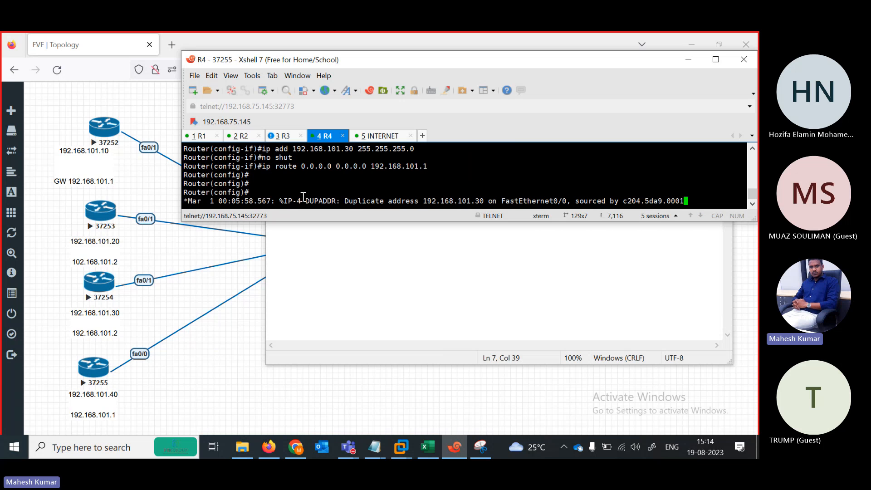
click(244, 136)
key(Return)
key(Return)
key(Return)
key(Return)
key(Return)
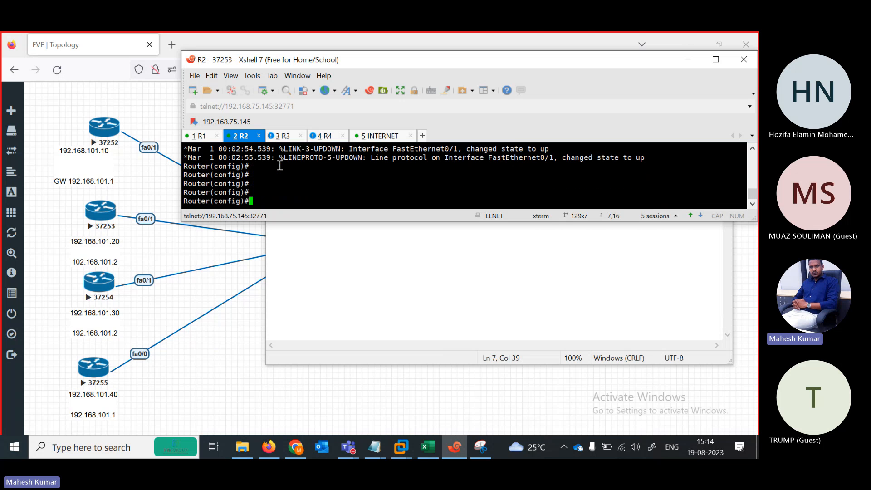
Exit configuration mode on R2 and run 'sh ip int br' to check its interfaces.
text(exit)
key(Return)
text(s)
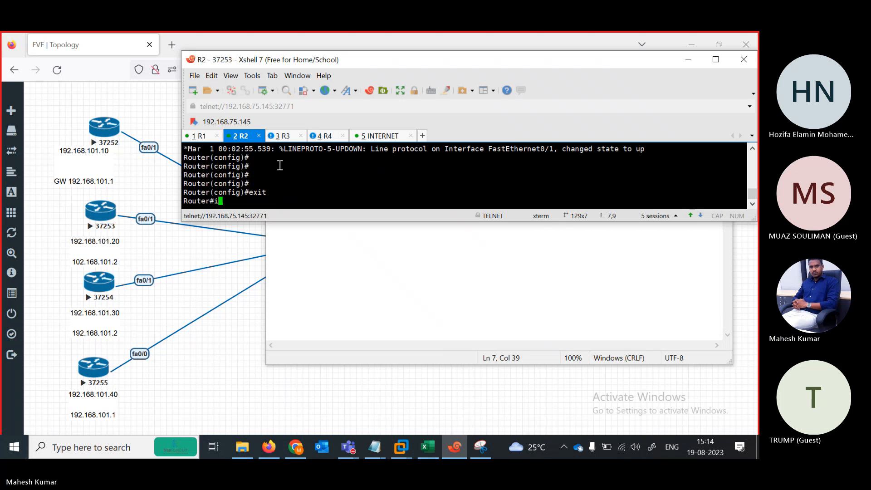
text(h ip)
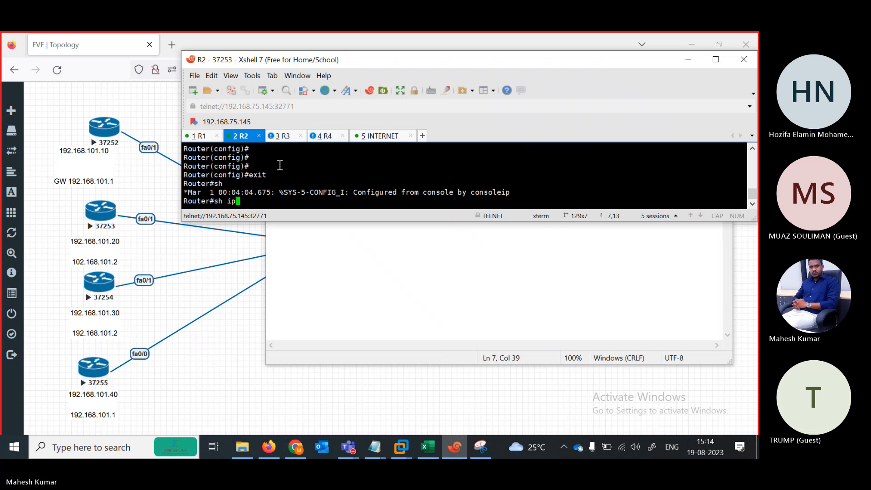
text( int br)
key(Return)
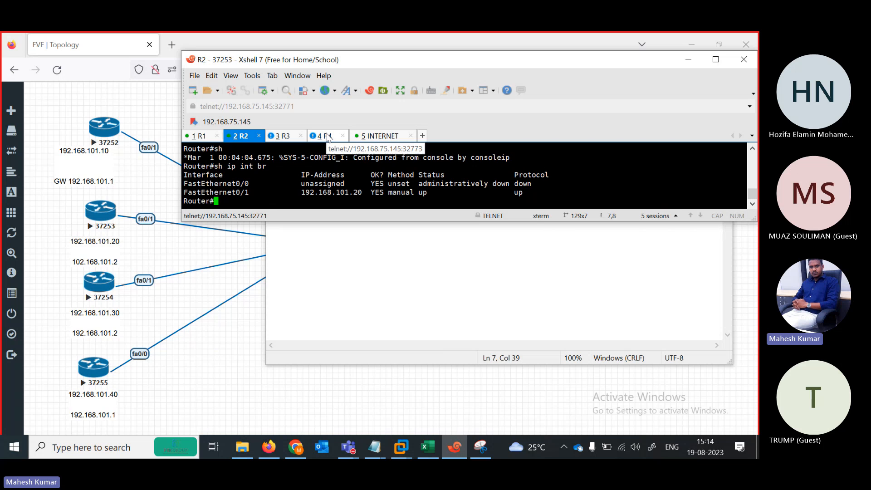
Go to R4's console, then minimize Xshell and Notepad to reveal the EVE topology.
click(328, 138)
key(Return)
key(Return)
key(Return)
key(Return)
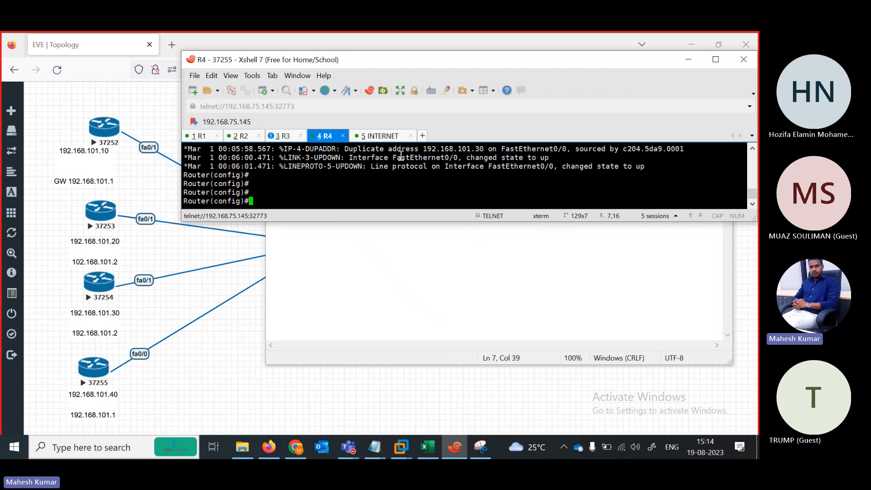
click(689, 61)
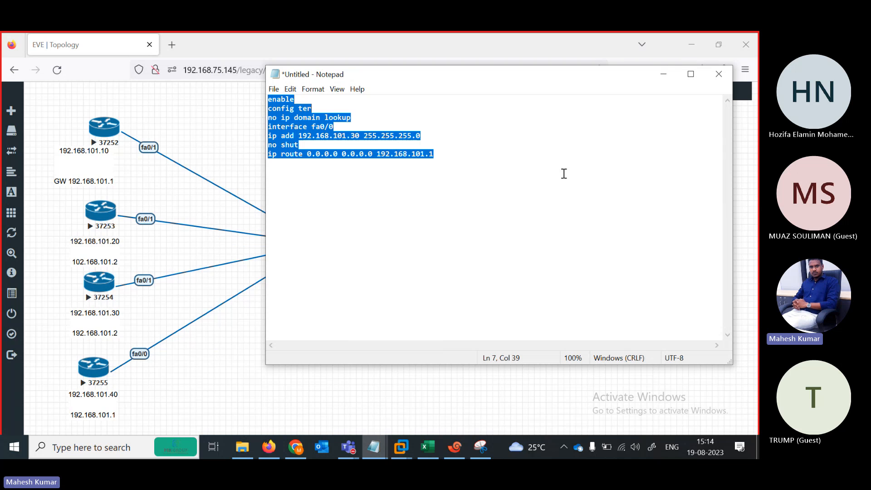
right_click(662, 72)
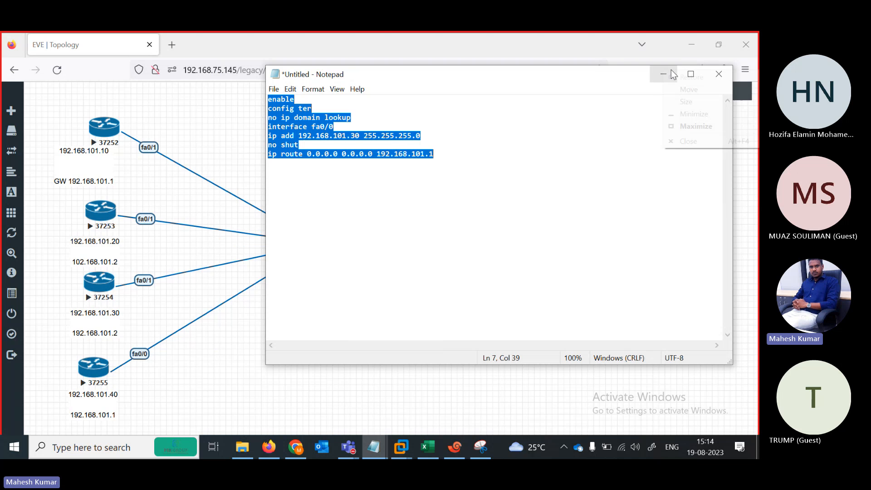
click(514, 162)
click(663, 74)
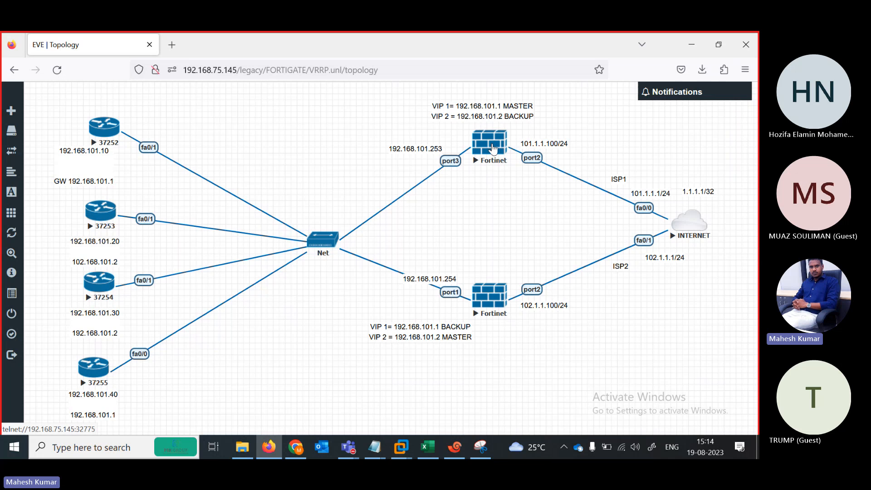
Open the top FortiGate's console and log in as admin, setting a new password.
click(493, 144)
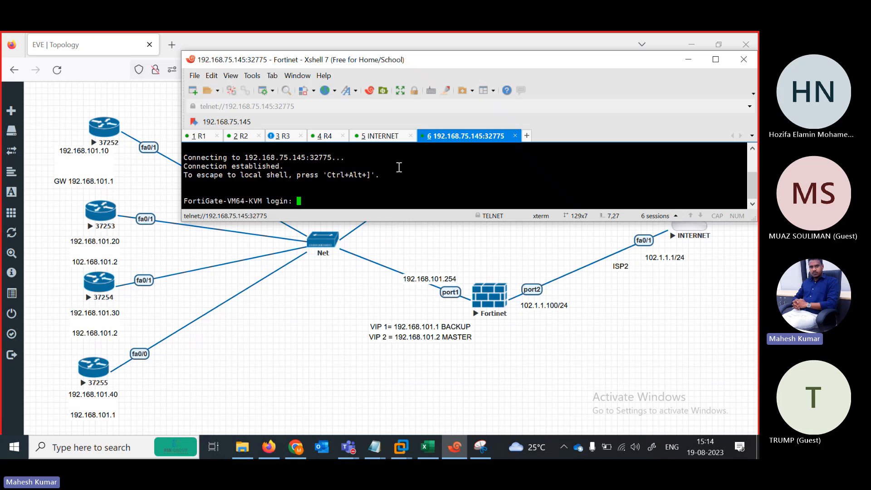
text(admin)
key(Return)
key(Return)
key(Return)
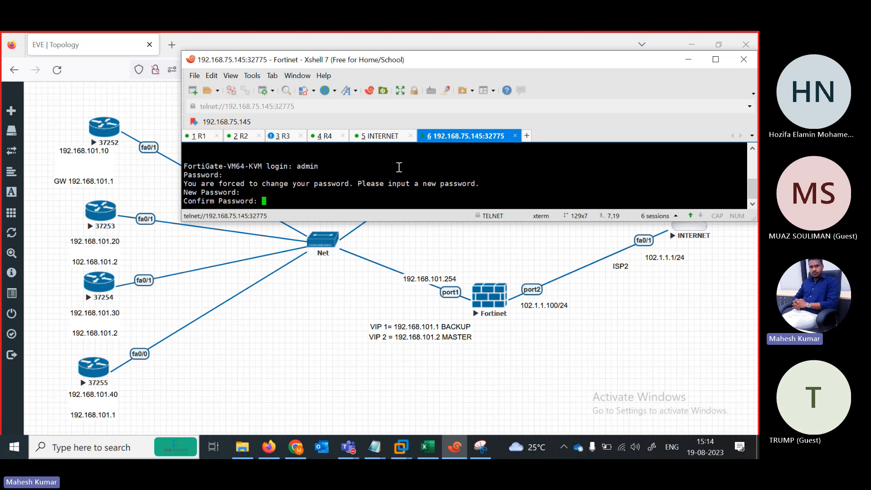
key(Return)
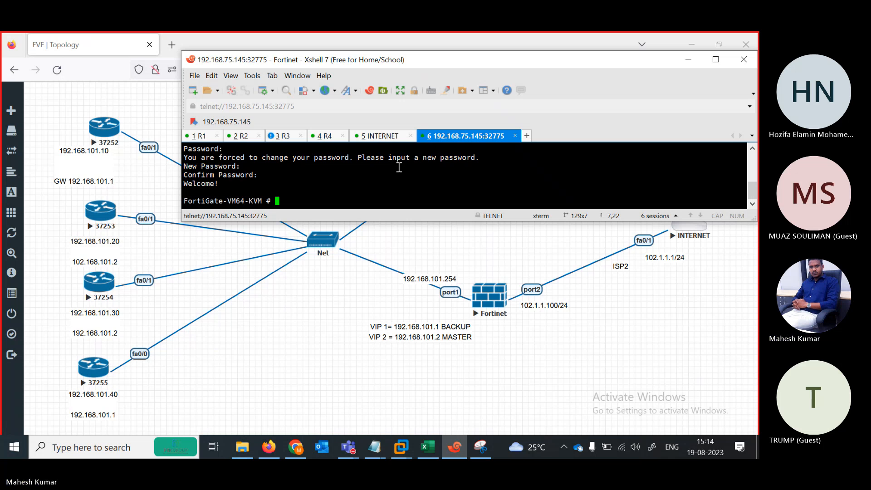
Rename this FortiGate session tab to FW1.
right_click(474, 133)
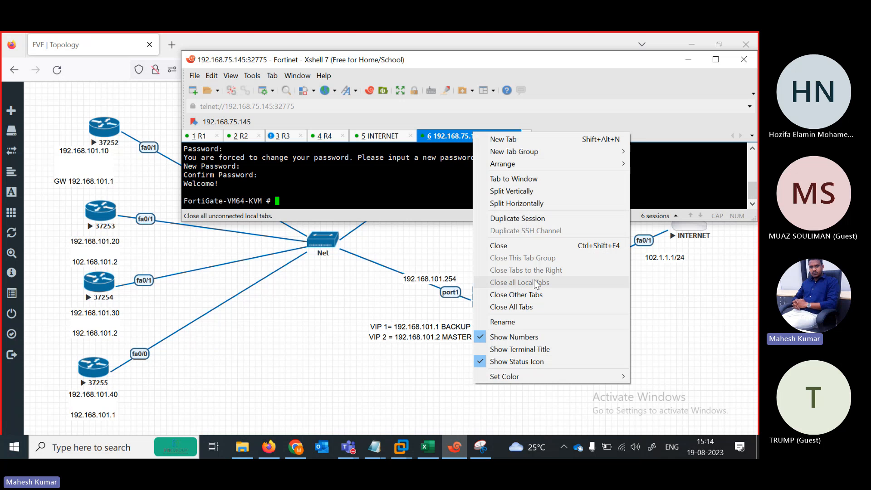
click(505, 322)
text(f)
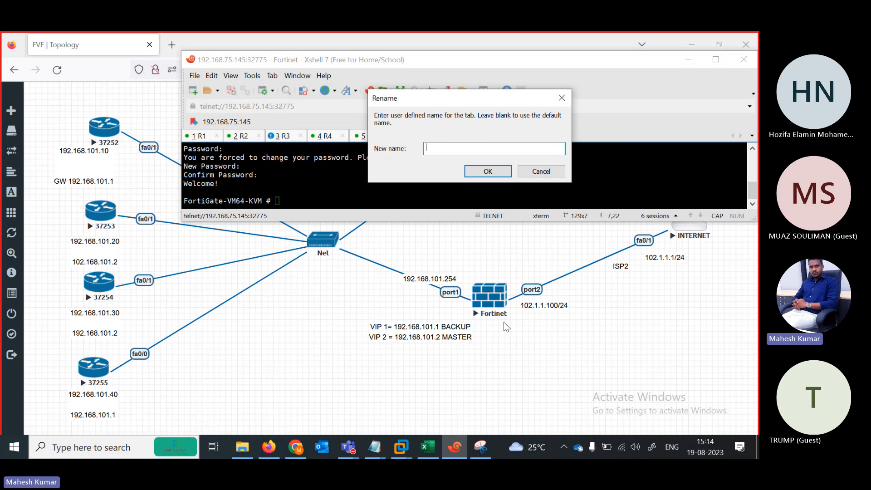
text(FW1)
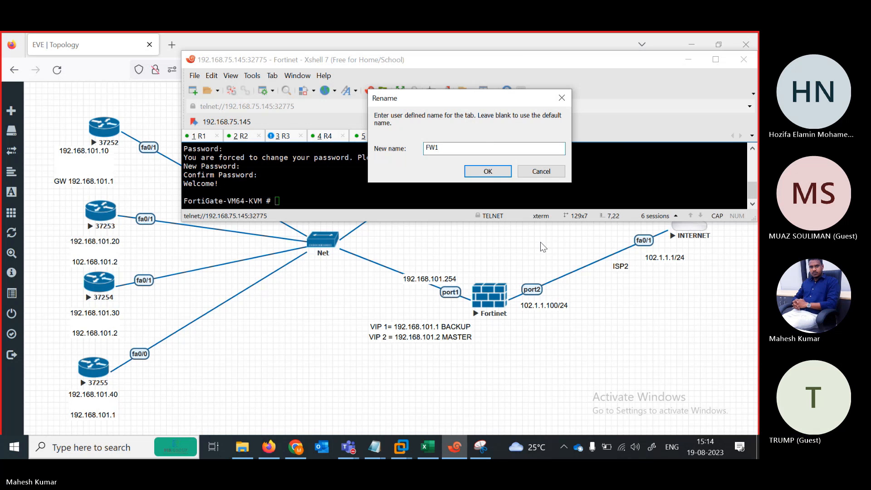
click(487, 172)
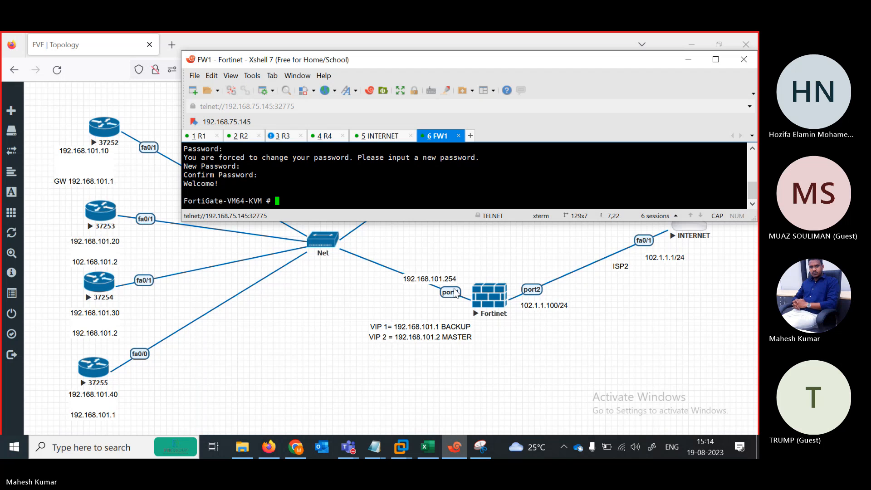
Open the second FortiGate's console and rename its session tab to FW2.
click(487, 300)
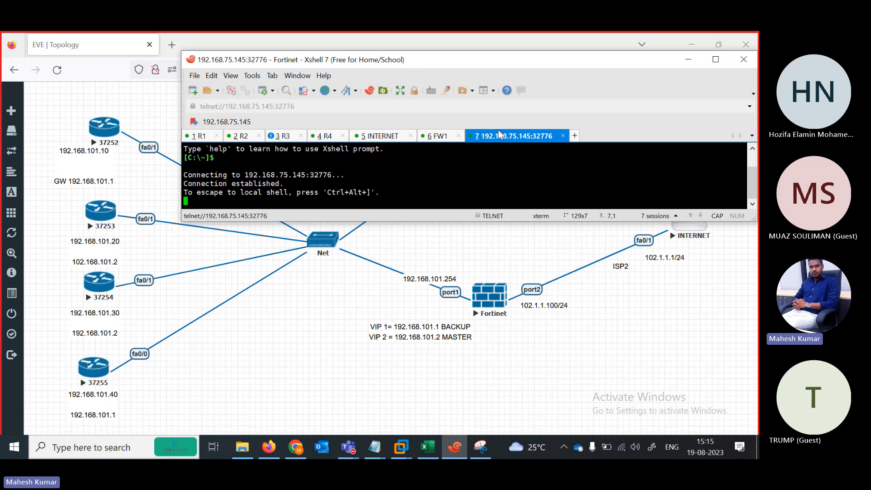
right_click(500, 137)
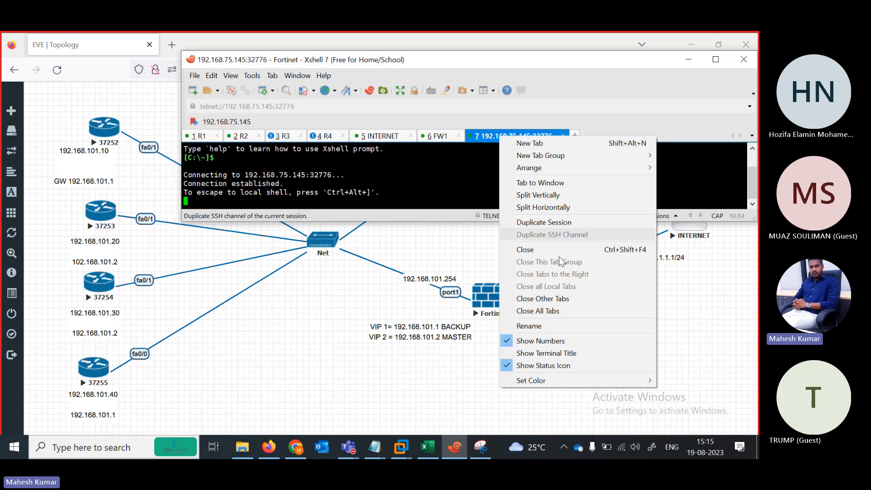
click(544, 325)
text(F)
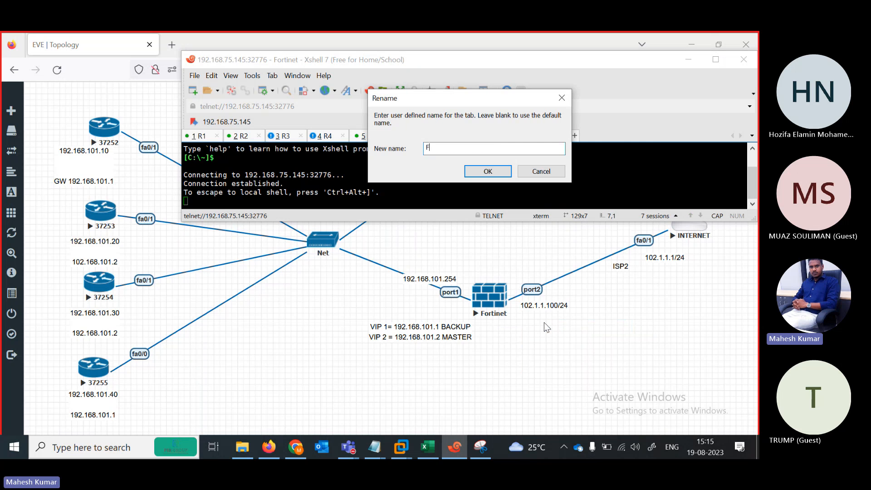
text(W2)
key(Return)
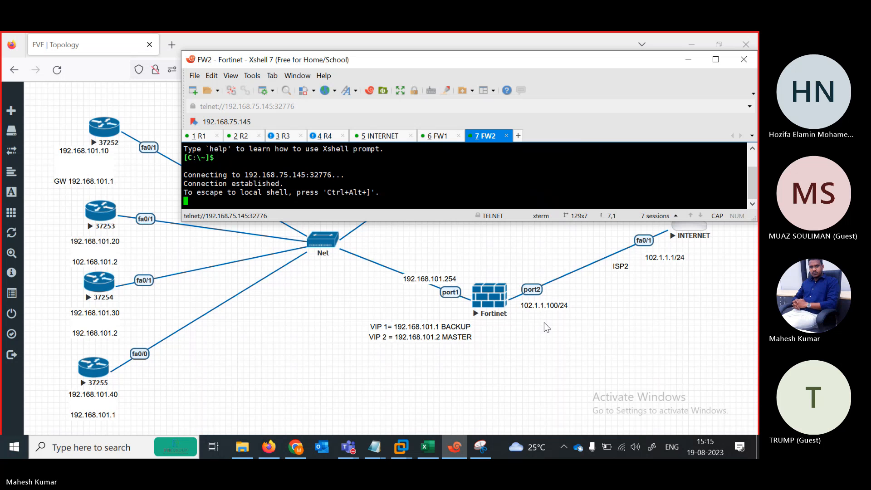
Log in to FW2 as admin with the empty default password.
key(Return)
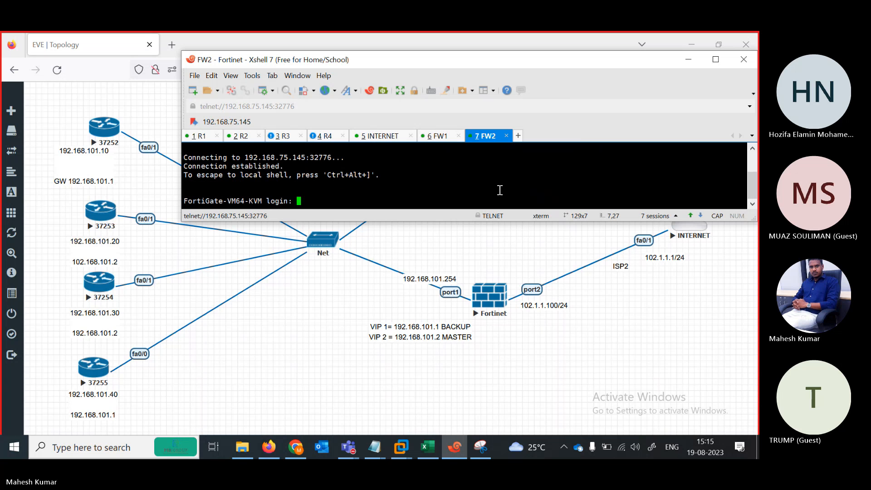
text(admin)
key(Return)
key(Return)
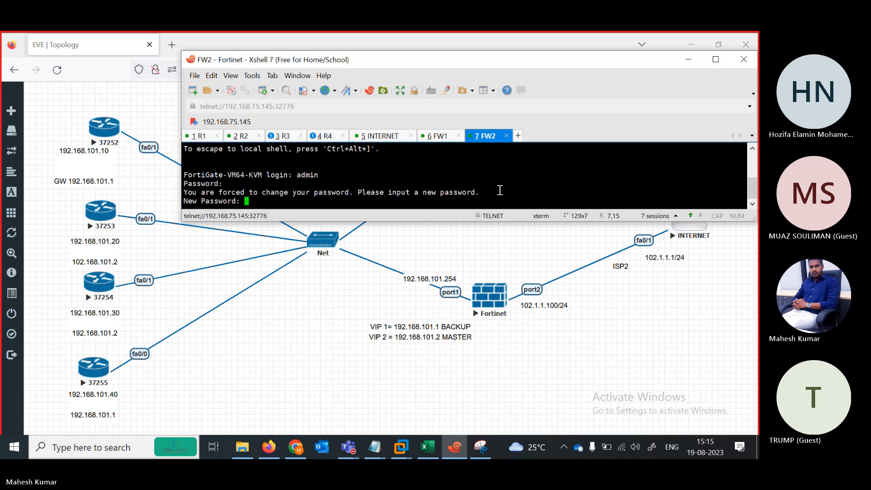
key(Return)
key(Return)
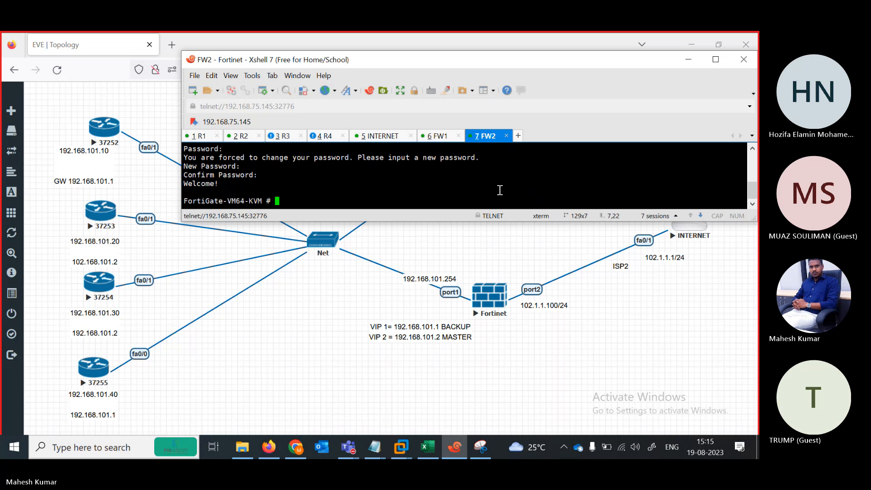
Close the Untitled Notepad window without saving.
click(246, 448)
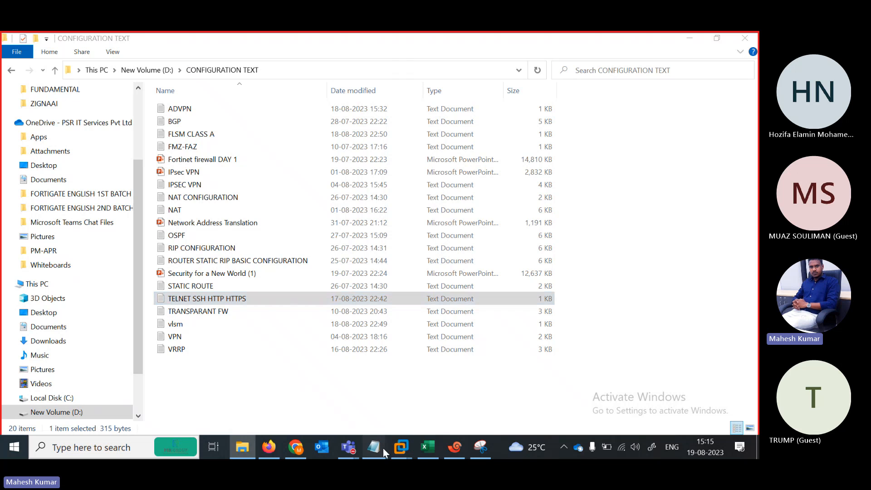
click(383, 448)
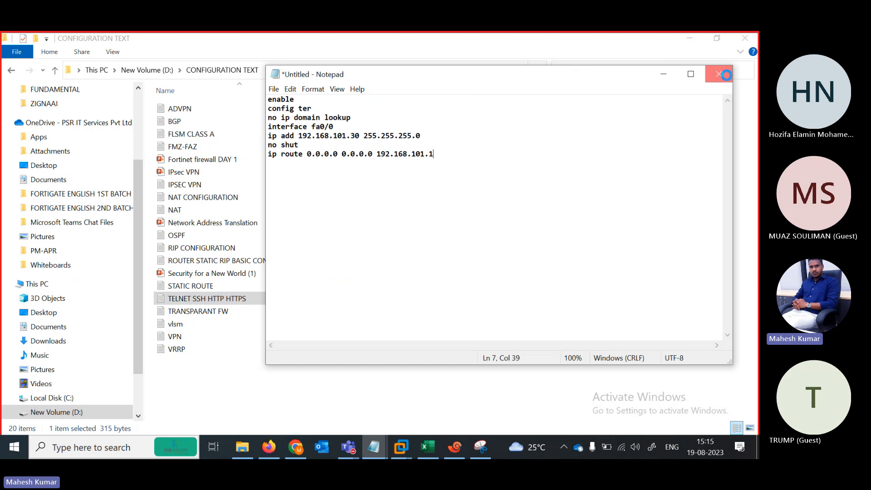
click(719, 74)
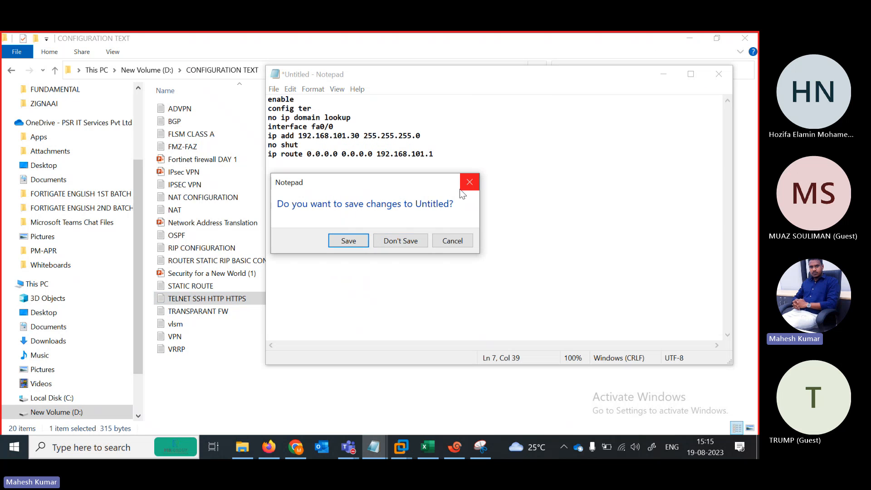
click(404, 240)
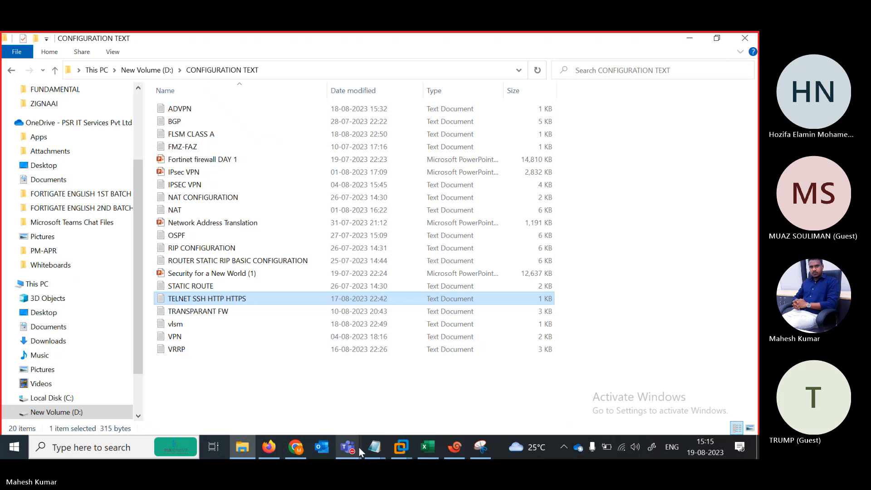
Close the TELNET SSH HTTP HTTPS note, saving its changes.
mouse_move(369, 453)
click(418, 409)
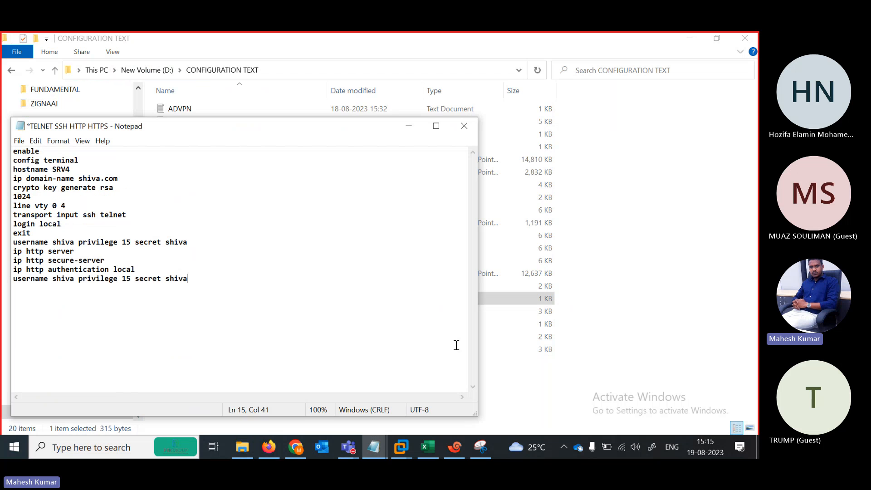
click(464, 126)
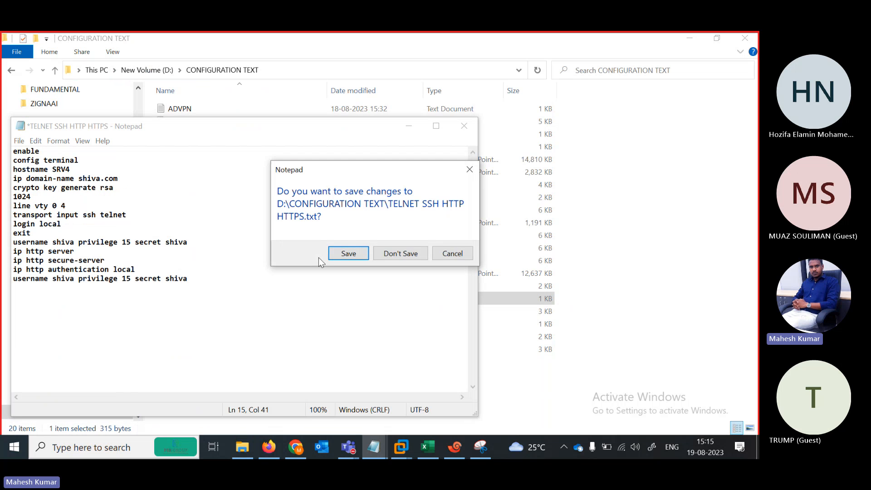
click(348, 253)
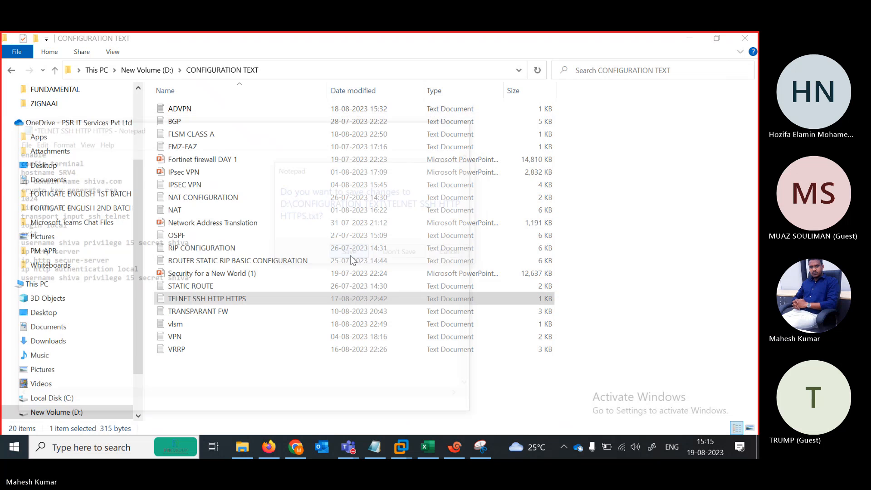
Close the remaining untitled Notepad window, discarding its text.
mouse_move(374, 447)
mouse_move(384, 420)
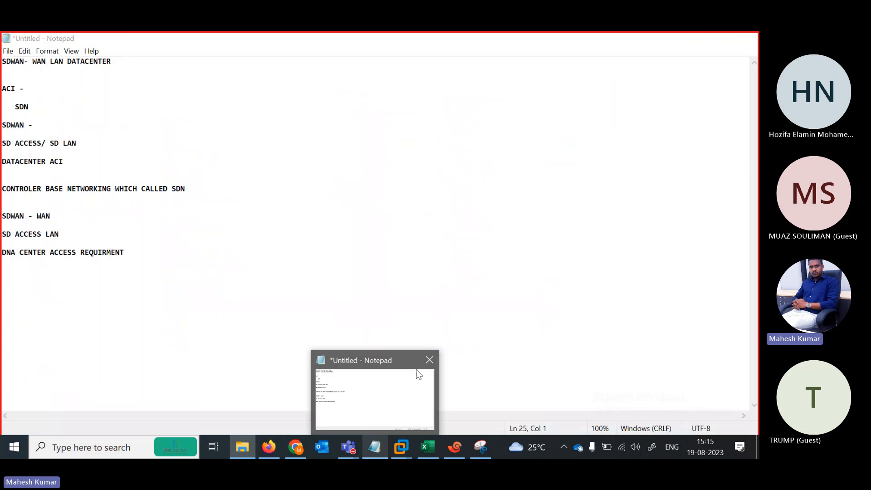
click(428, 366)
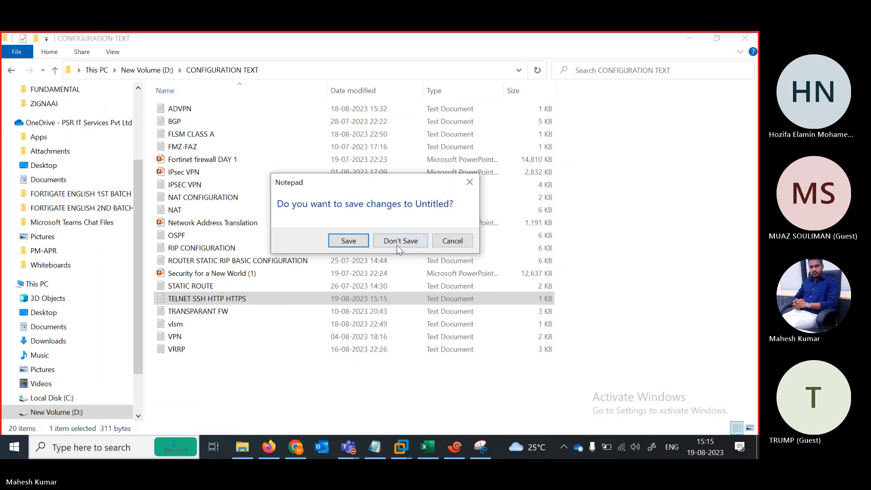
click(395, 242)
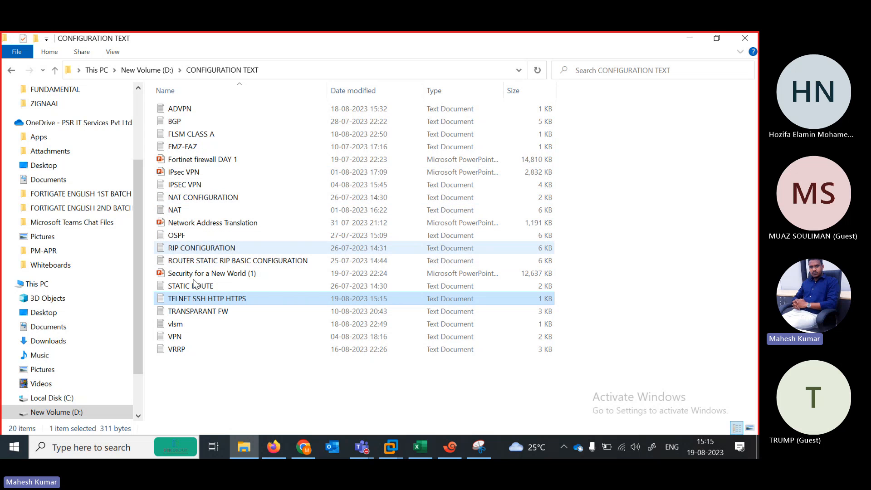
Open the VRRP note maximized and select FIREWALL 1's global, interface and static route commands.
double_click(185, 351)
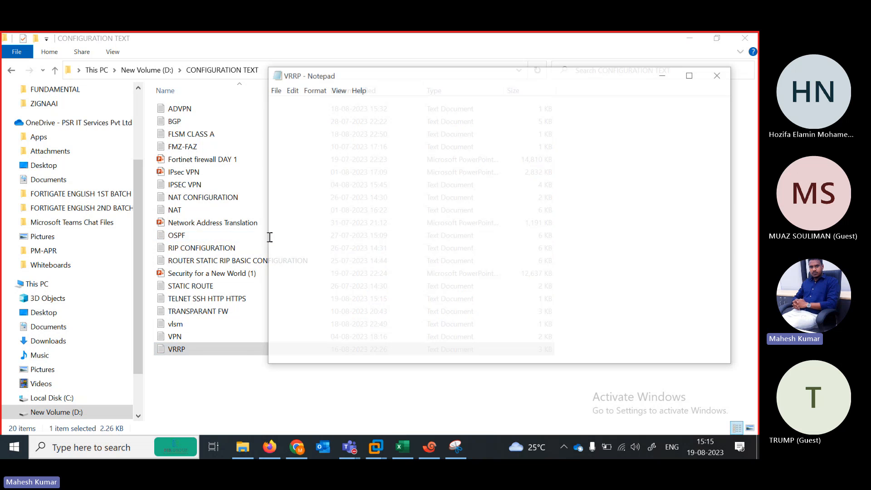
click(698, 73)
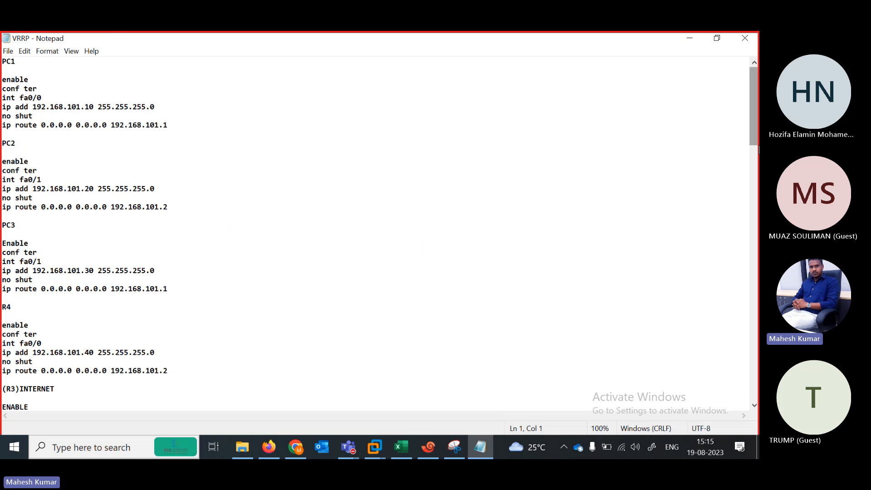
drag(754, 149, 752, 224)
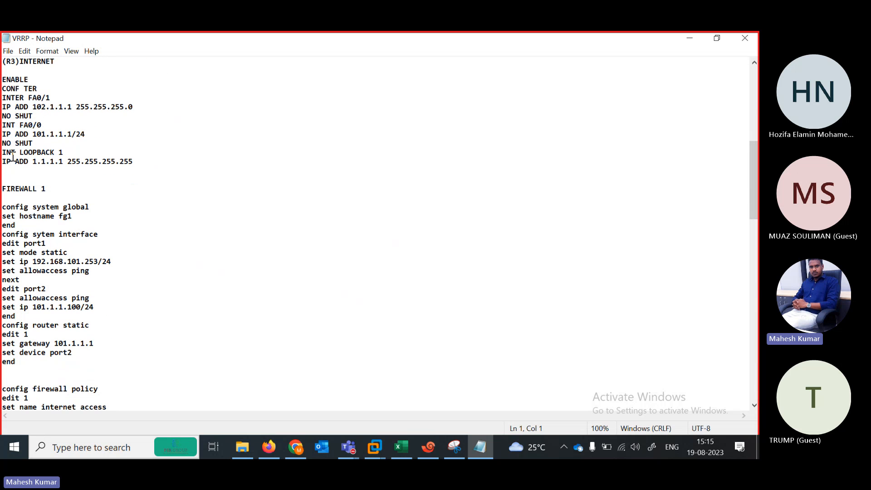
drag(2, 153, 133, 168)
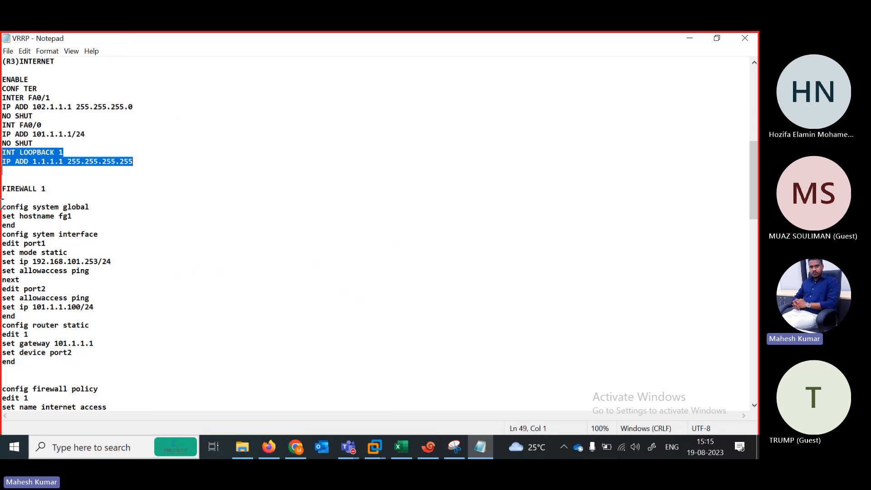
drag(3, 206, 140, 240)
click(38, 218)
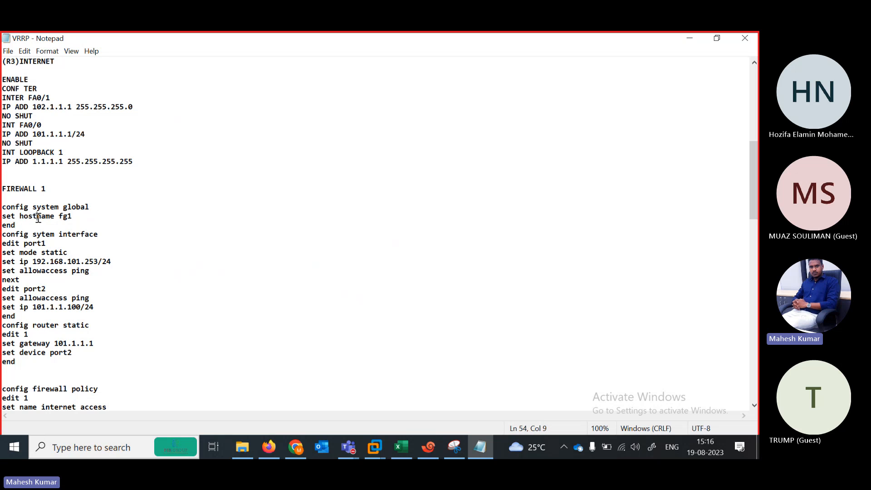
drag(3, 207, 121, 357)
key(ctrl+c)
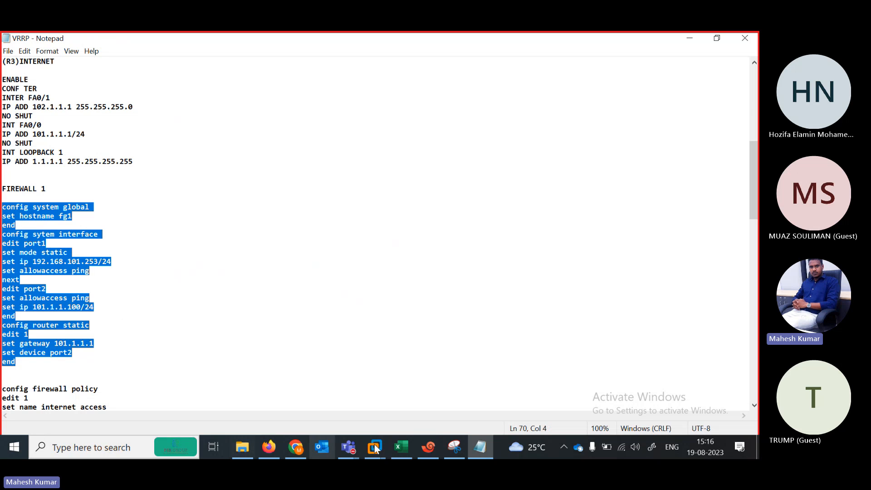
Paste the hostname fg1, port1/port2 addresses and static route commands into the FW1 console.
click(428, 446)
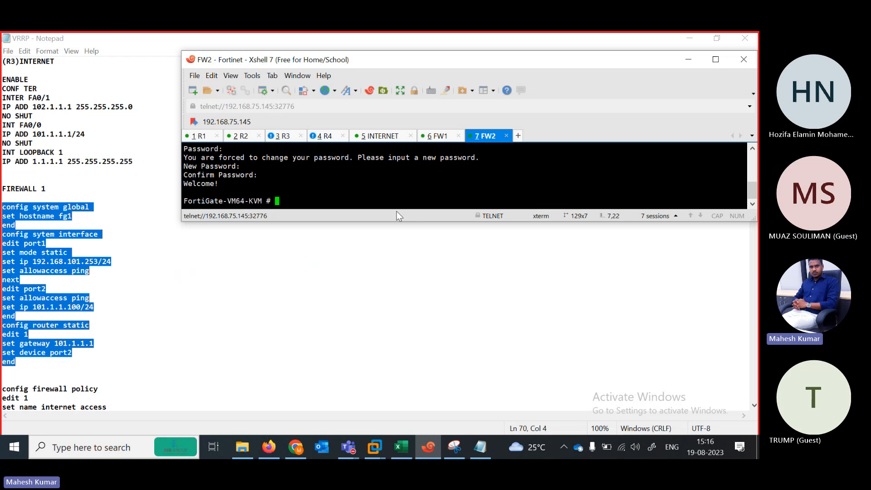
click(425, 137)
key(Return)
key(Return)
key(Return)
key(Return)
key(Return)
key(Return)
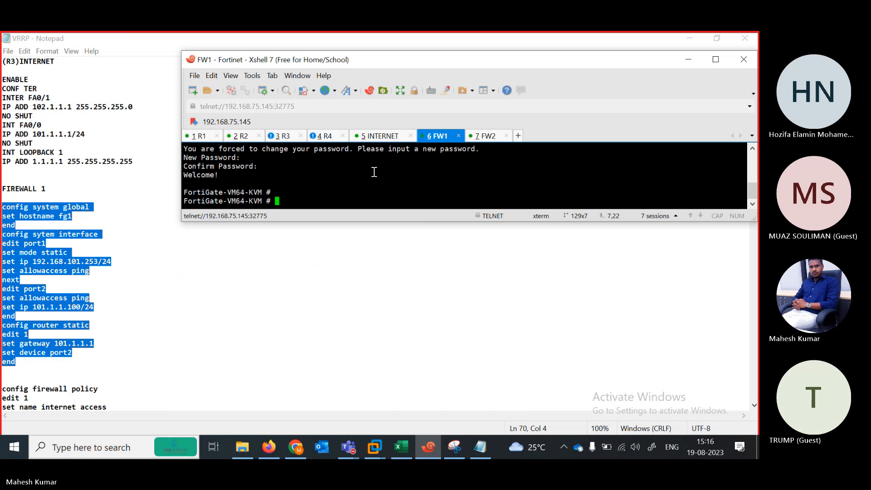
right_click(374, 172)
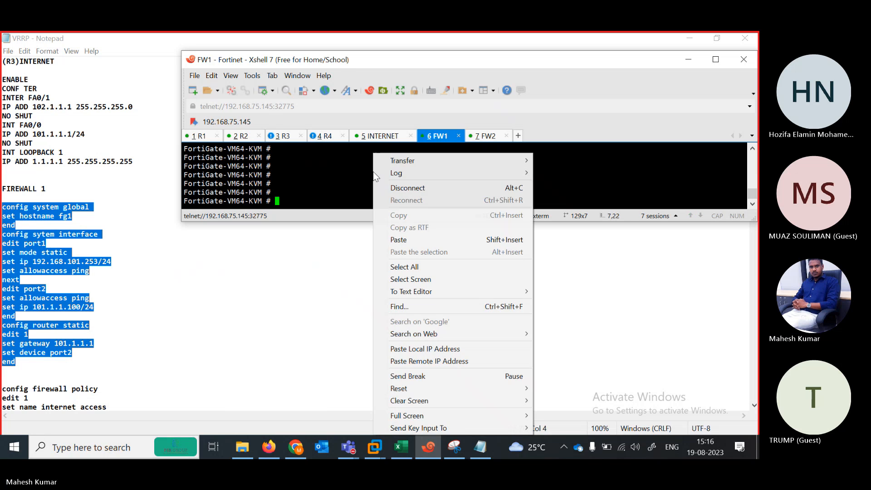
click(403, 242)
key(Return)
key(Return)
key(Return)
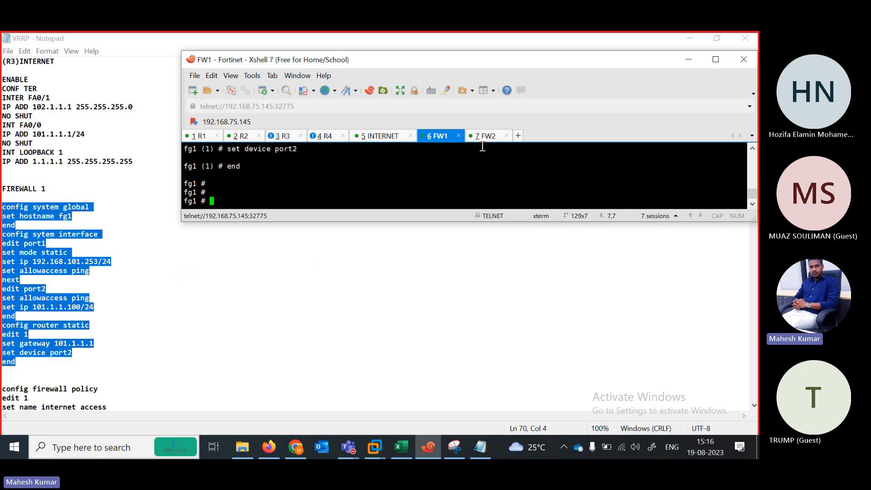
Copy the internet_access firewall policy from the notes and paste it into FW1.
right_click(156, 358)
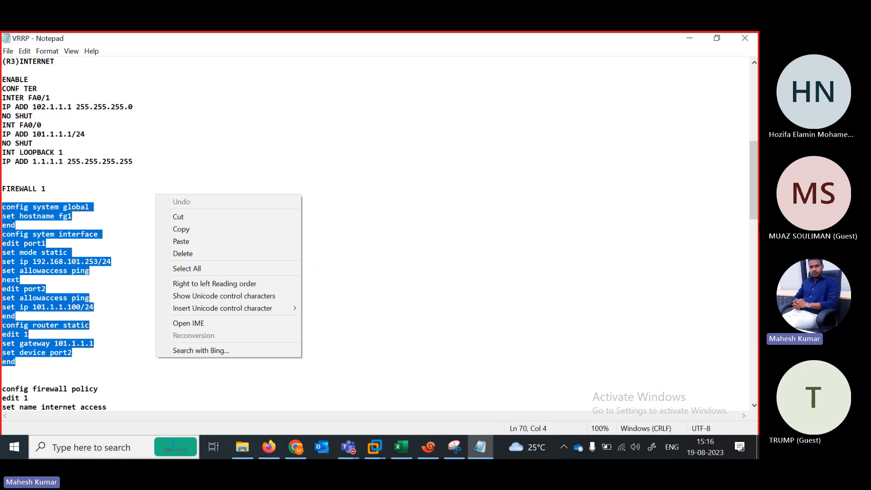
drag(755, 166, 755, 214)
drag(3, 180, 113, 278)
key(ctrl+c)
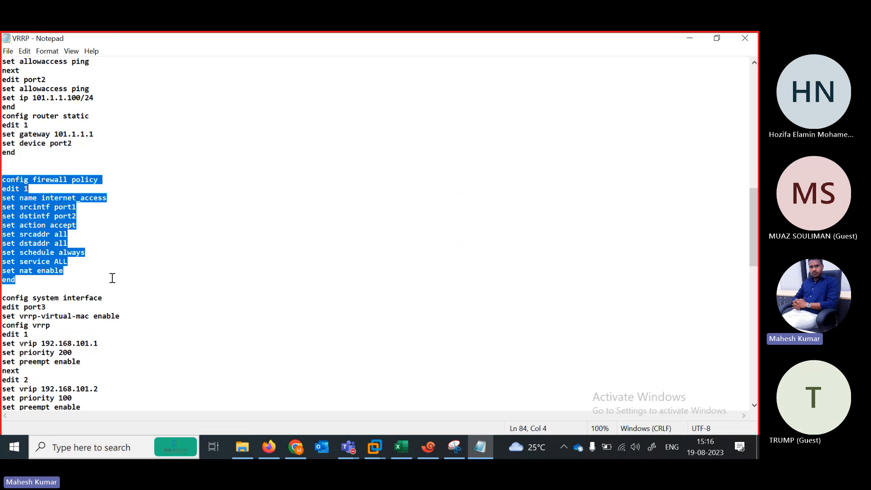
click(423, 449)
right_click(273, 190)
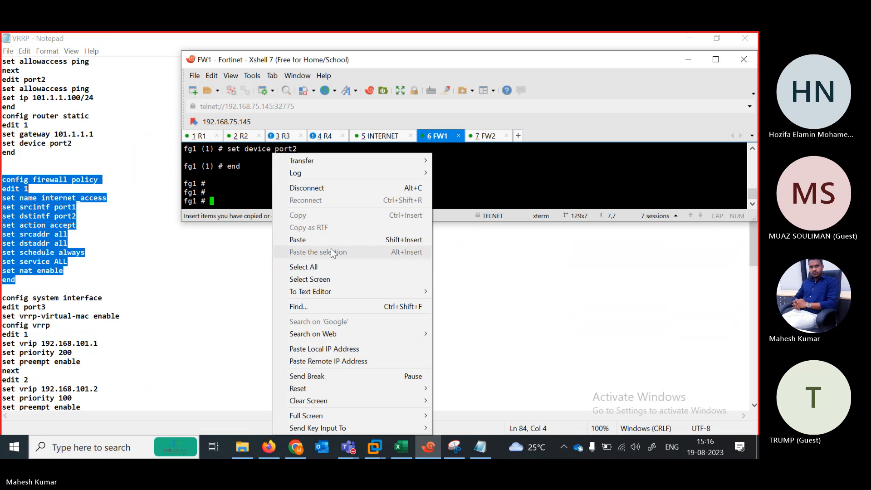
click(309, 239)
key(Return)
key(Return)
key(Return)
key(Return)
key(Return)
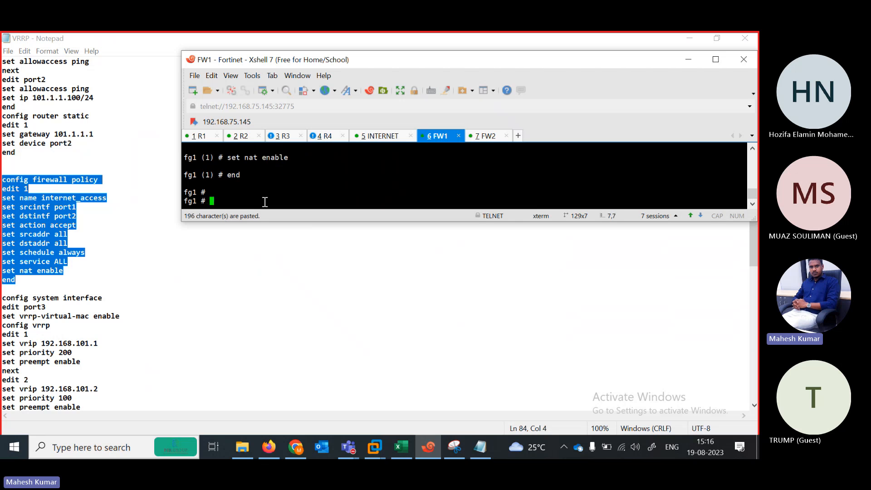
Review FW1's port3 commands, highlighting vrrp-virtual-mac enable and the first VRRP group settings.
click(202, 285)
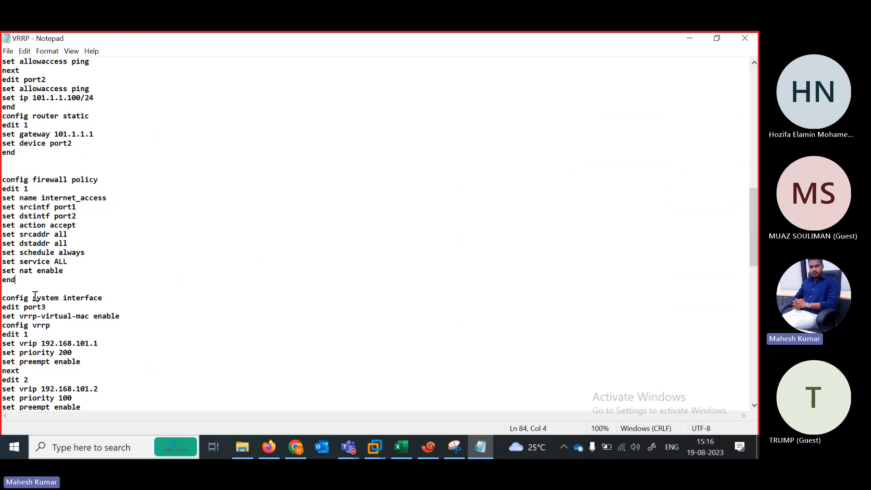
drag(1, 298, 121, 313)
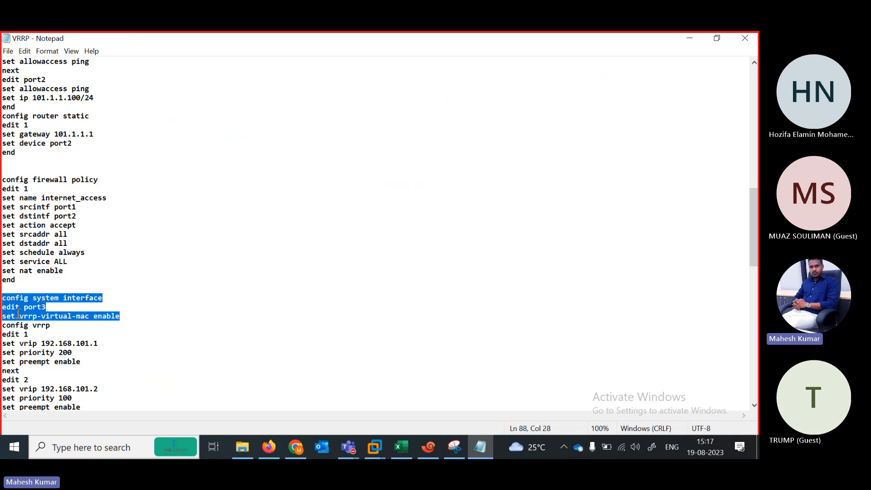
drag(89, 307, 124, 318)
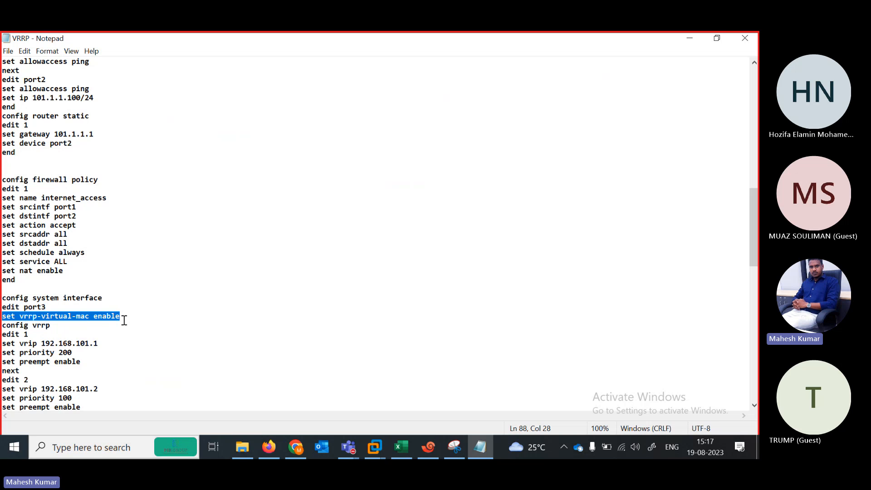
drag(125, 319, 120, 349)
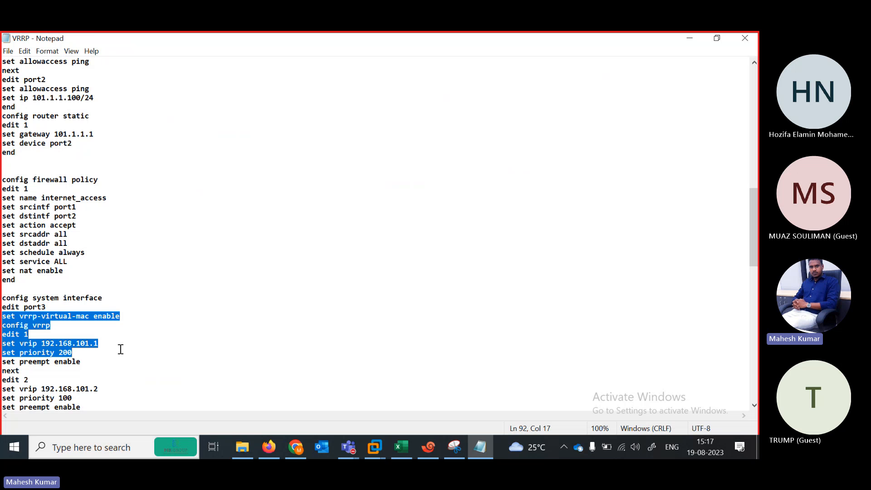
click(688, 39)
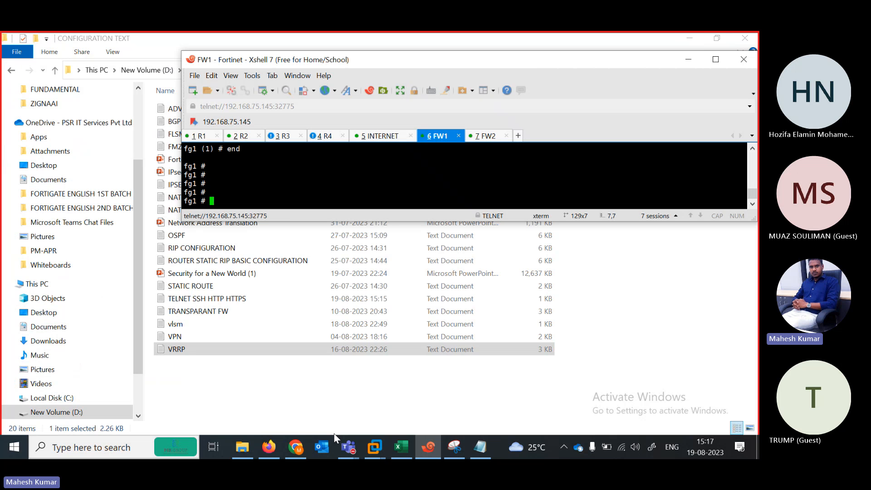
click(275, 447)
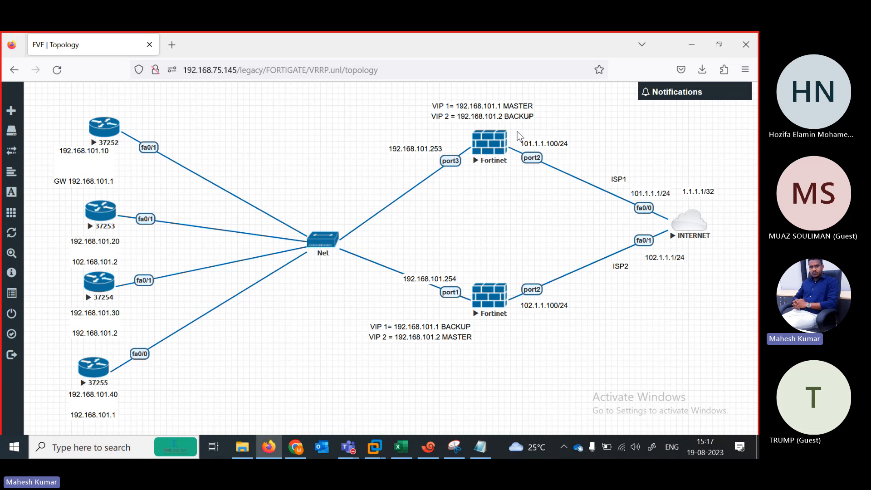
Highlight the set preempt enable line, then minimize Notepad to show the EVE-NG topology.
click(482, 448)
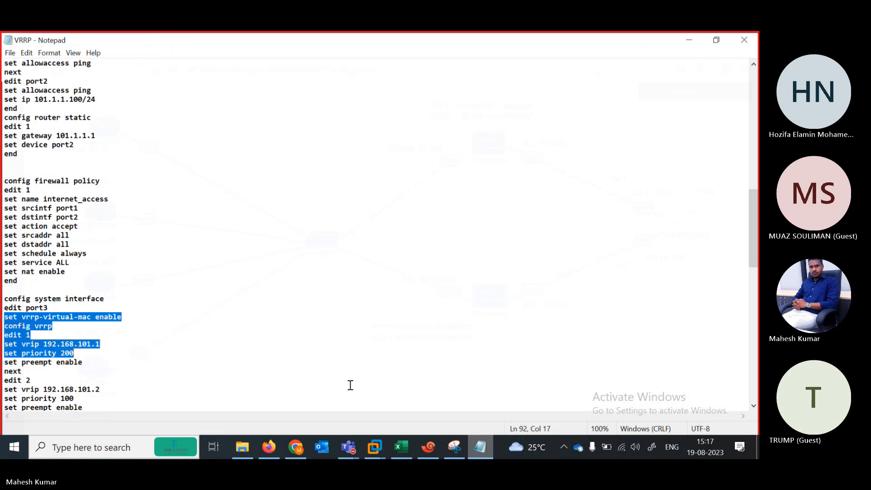
click(87, 355)
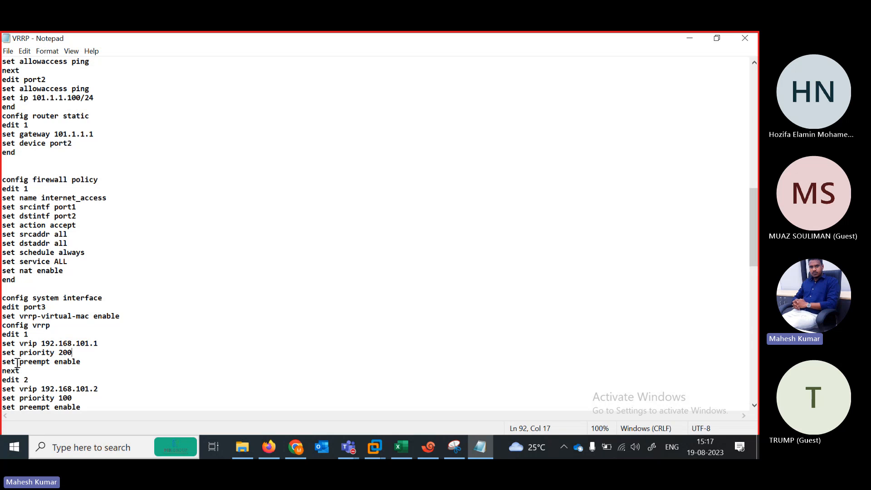
drag(3, 361, 89, 365)
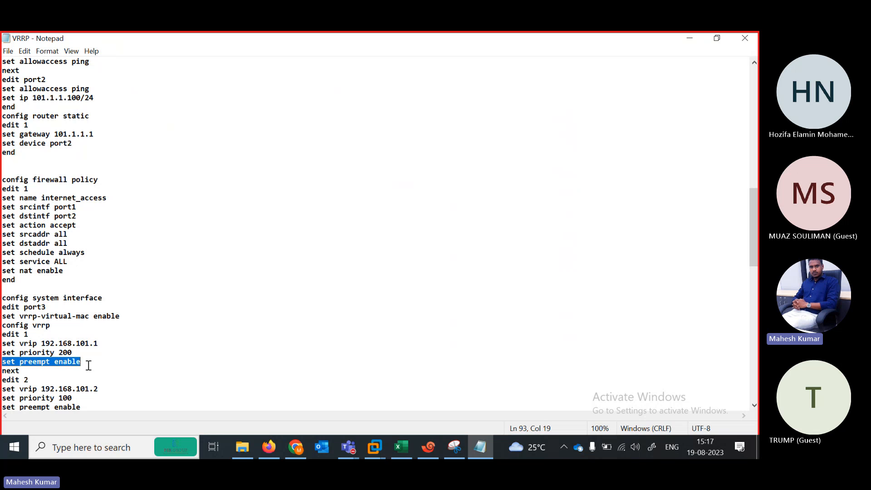
click(688, 39)
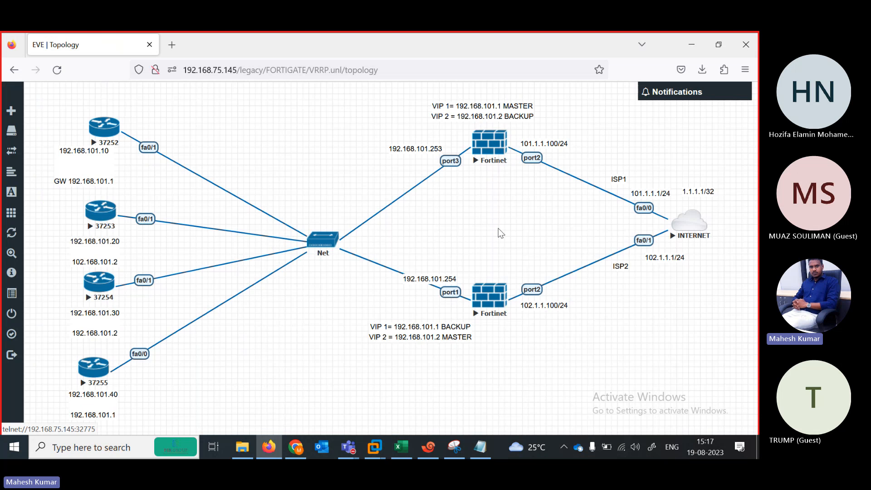
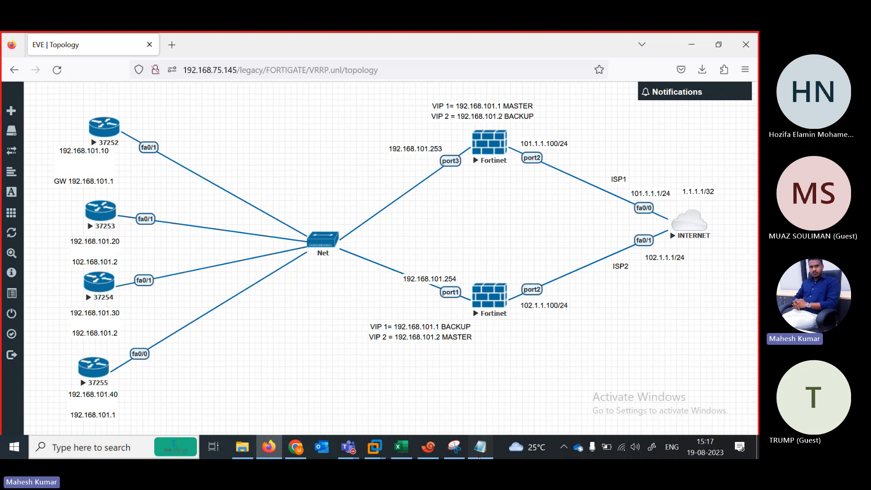
In the VRRP notes, select FW1's port3 VRRP block, noting the second VIP at priority 100.
click(480, 447)
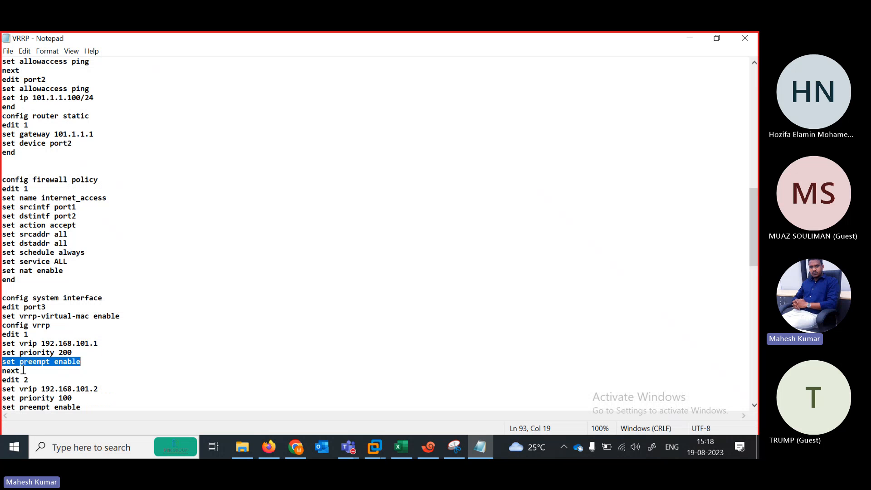
scroll(753, 219, down, 3)
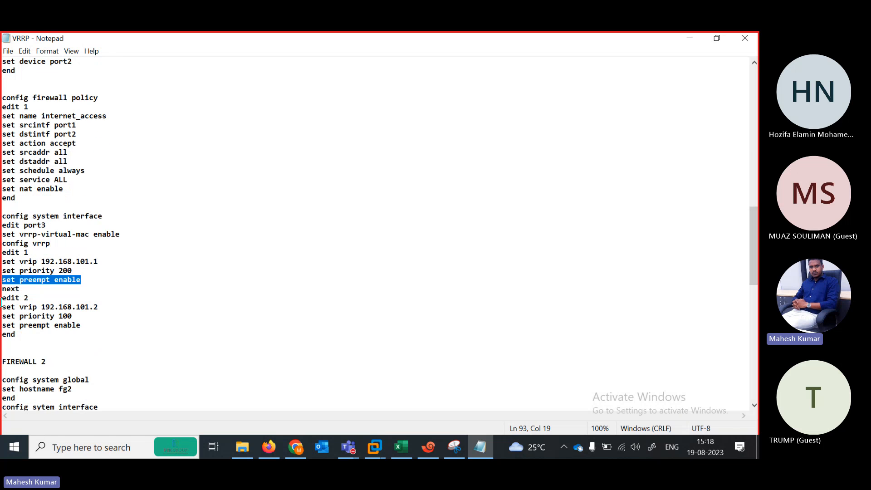
drag(1, 306, 97, 305)
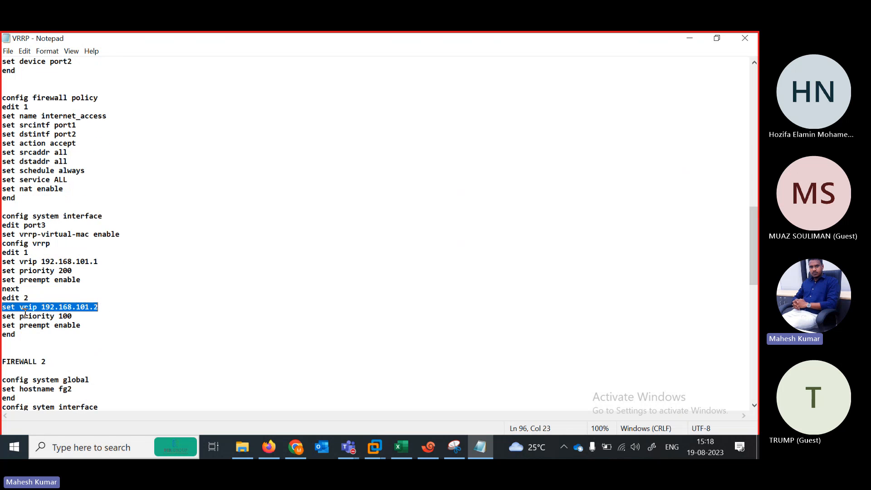
drag(20, 317, 80, 313)
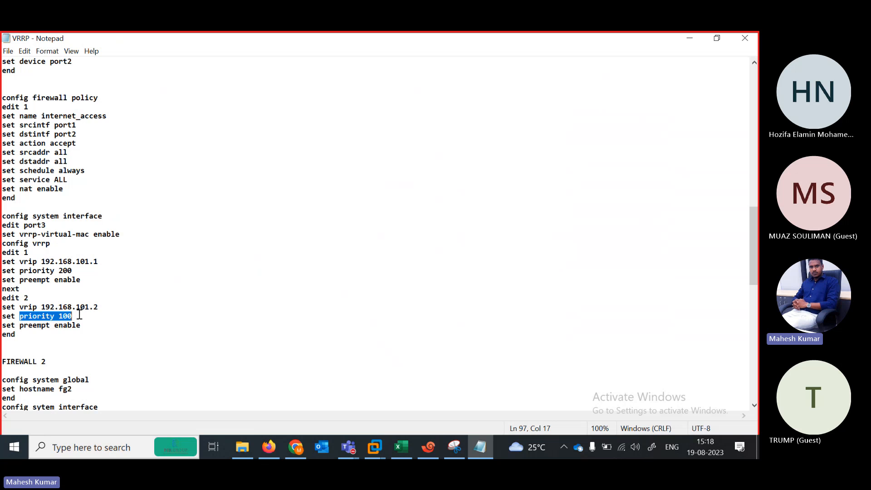
drag(20, 344, 3, 219)
key(ctrl+c)
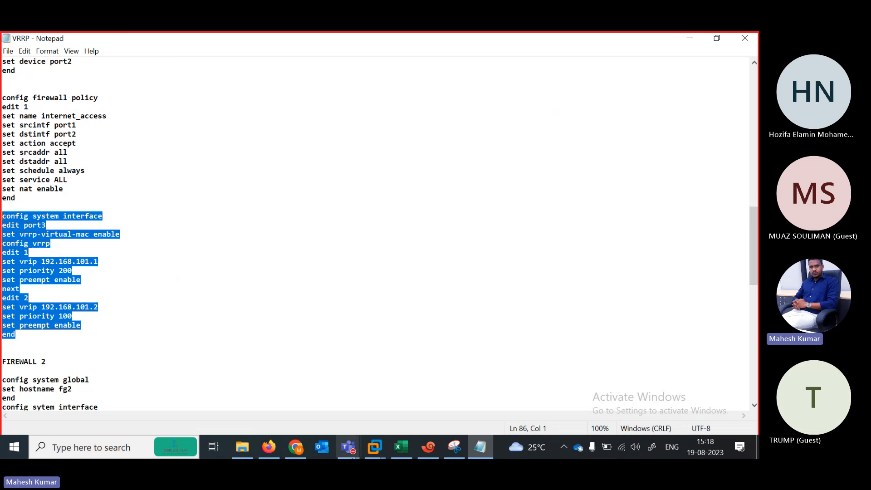
Paste FW1's port3 VRRP block into the FW1 terminal and close it with end.
click(428, 447)
right_click(323, 205)
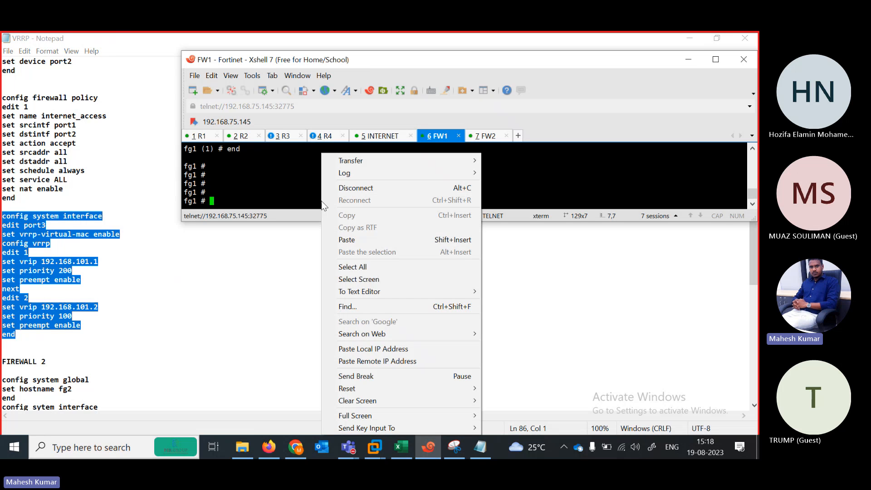
click(346, 240)
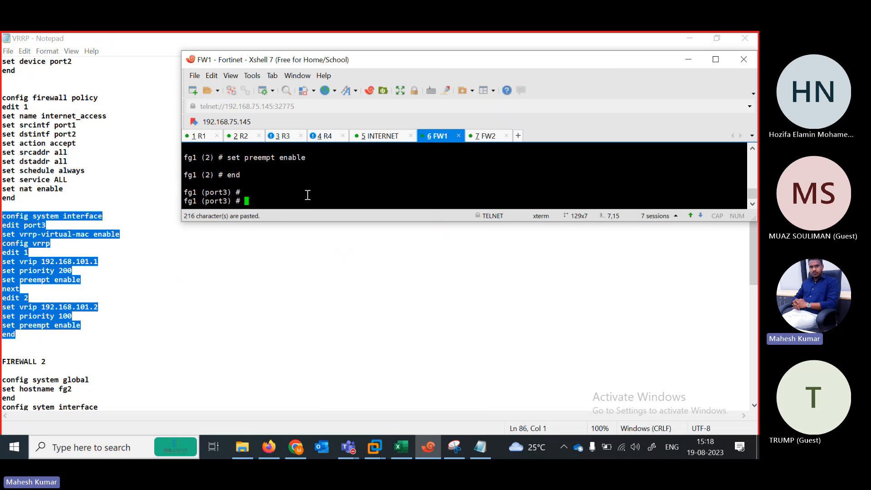
key(Return)
key(Return)
key(Return)
key(Return)
key(Return)
text(end)
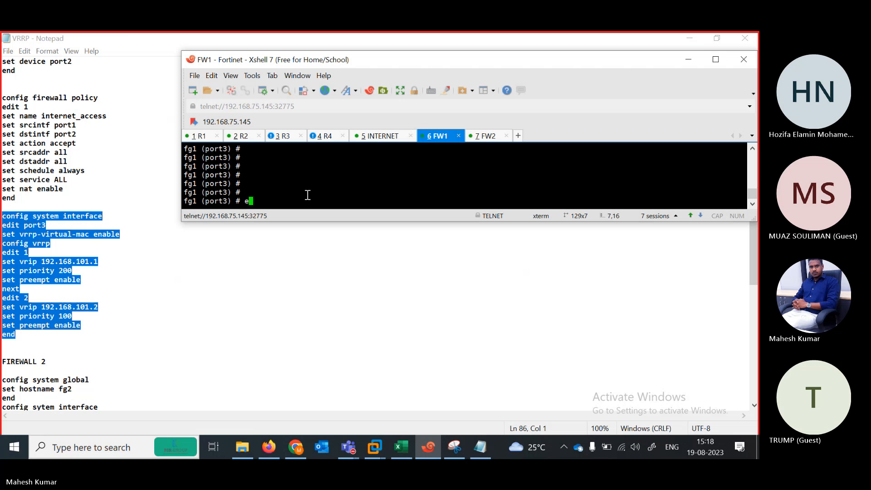
key(Return)
key(Return)
key(Return)
key(Return)
key(Return)
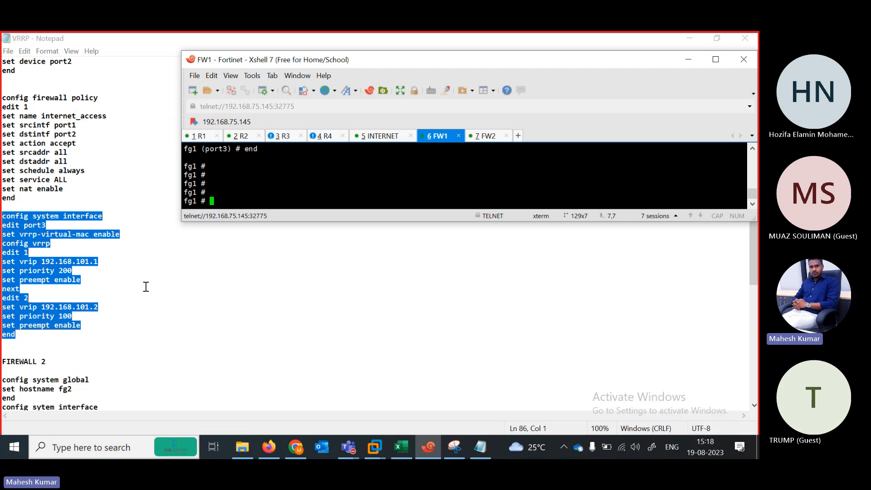
Select the FIREWALL 2 base configuration in the VRRP notes.
click(146, 316)
drag(754, 227, 756, 287)
drag(2, 116, 129, 268)
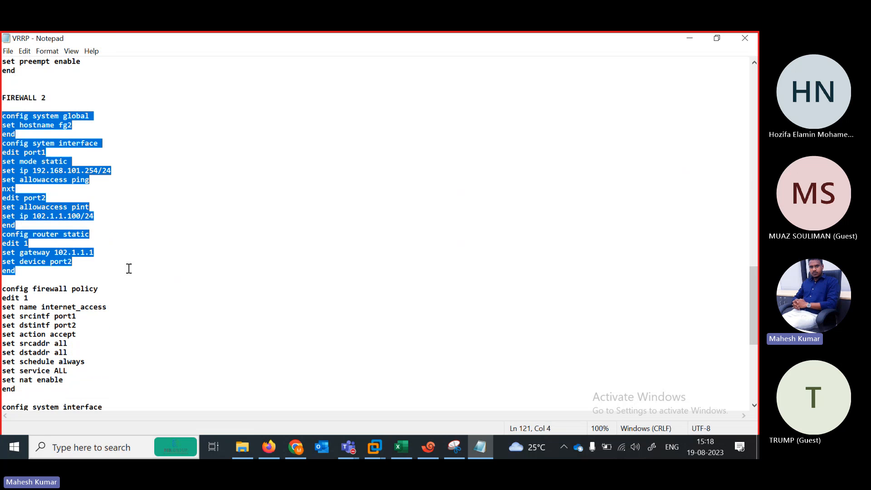
Copy FW2's base config (hostname fg2, ports, route via 102.1.1.1) into the FW2 session.
right_click(20, 248)
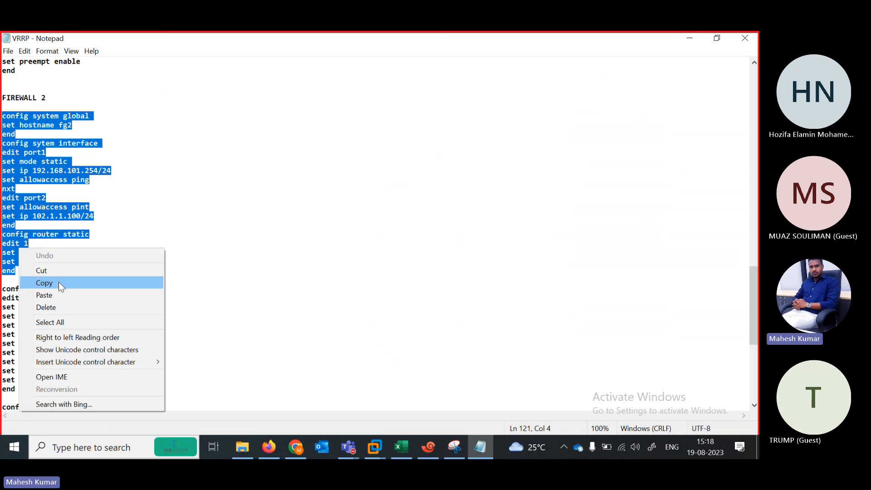
click(60, 285)
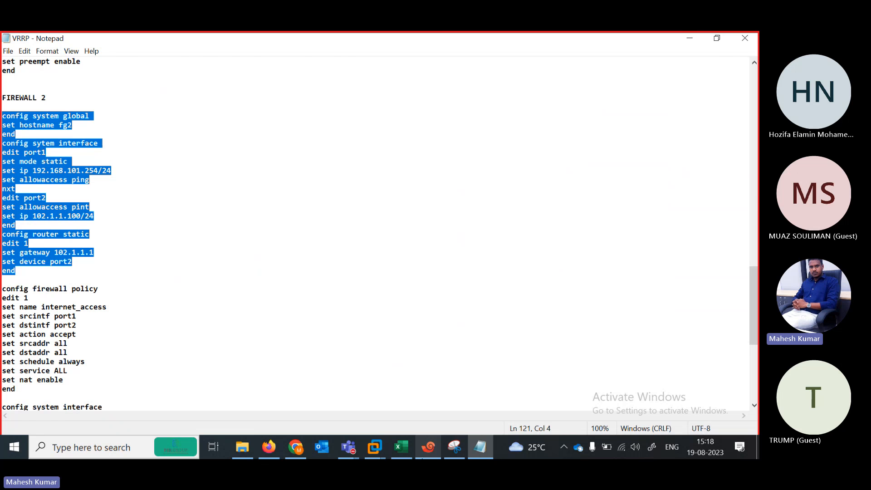
click(428, 447)
click(480, 136)
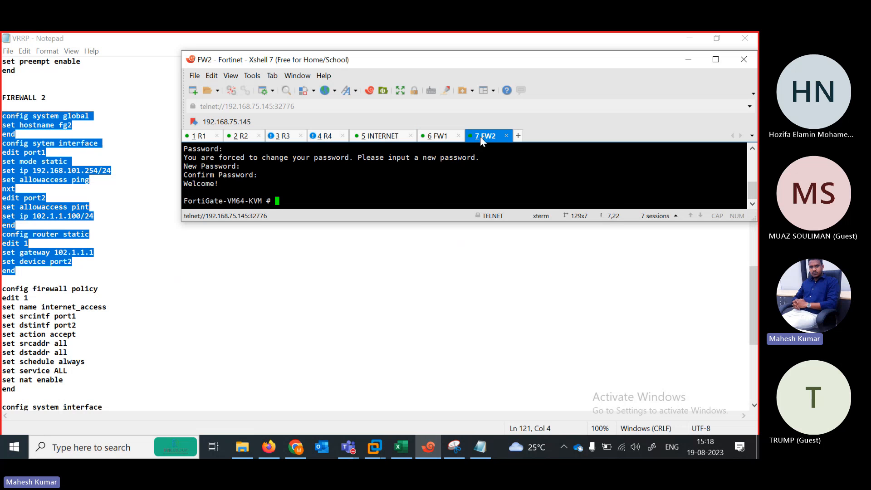
right_click(369, 187)
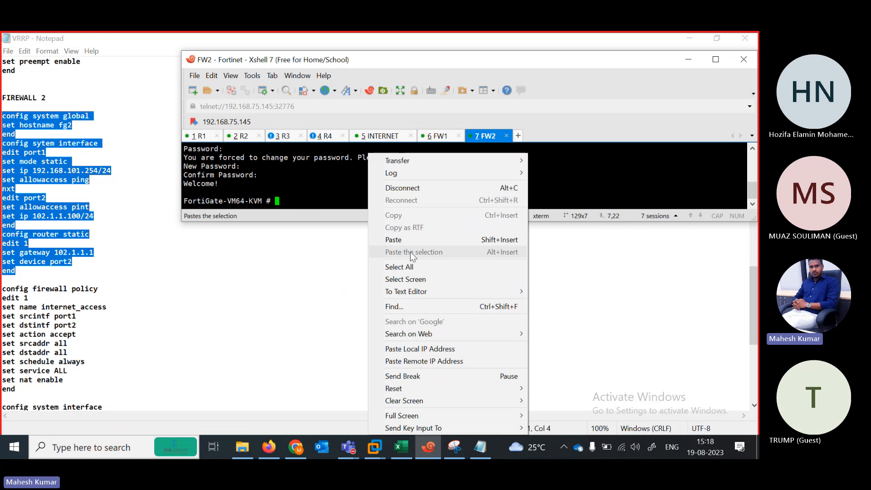
click(398, 241)
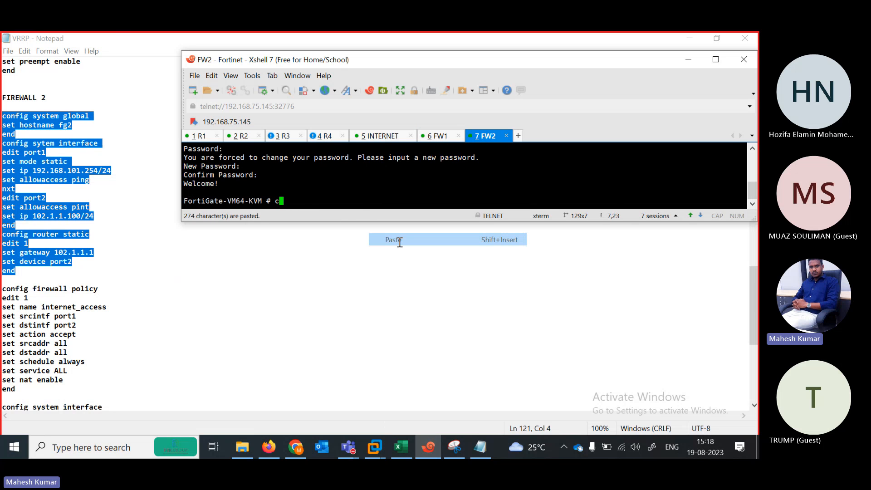
Copy the internet_access firewall policy from the notes into FW2.
click(6, 289)
shift+click(88, 389)
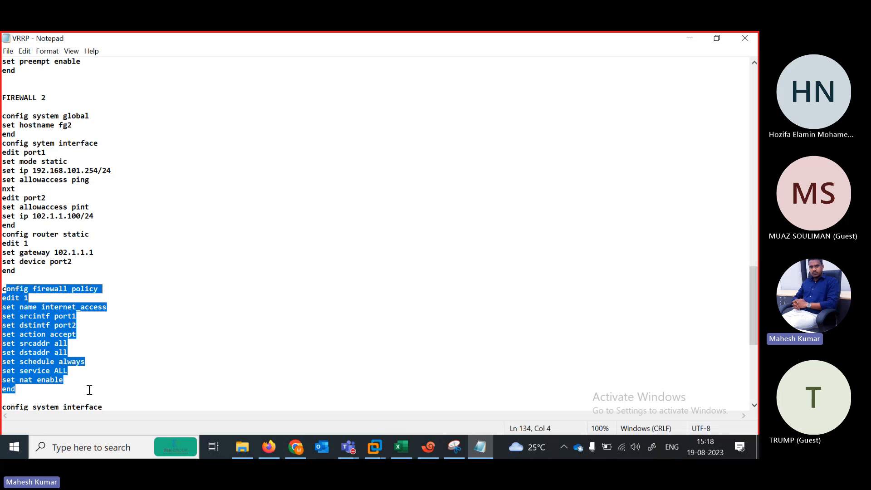
drag(3, 287, 99, 392)
key(ctrl+c)
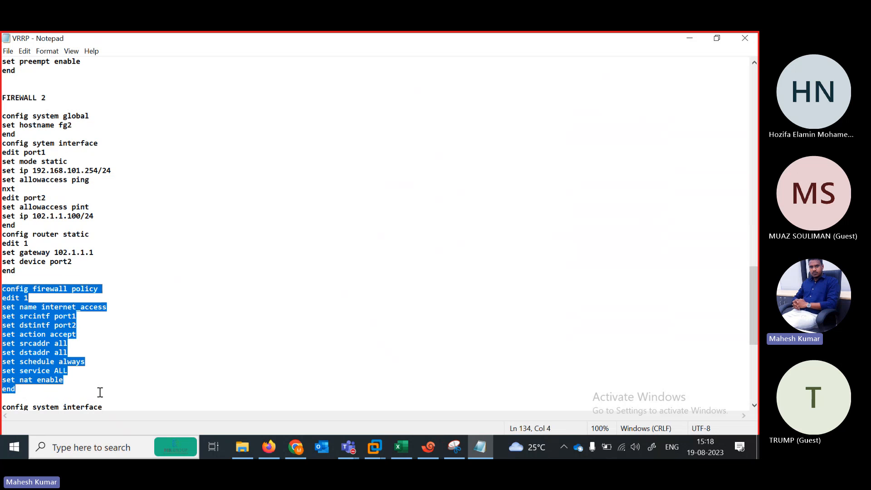
click(428, 447)
right_click(307, 194)
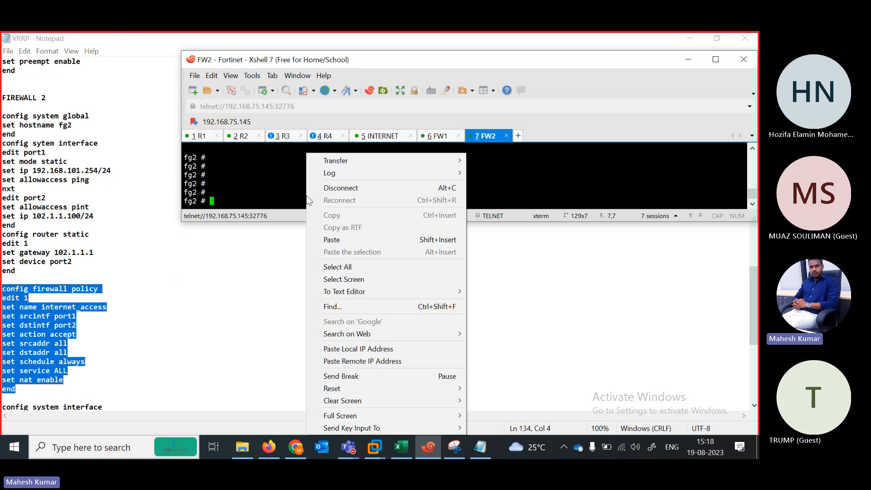
click(349, 240)
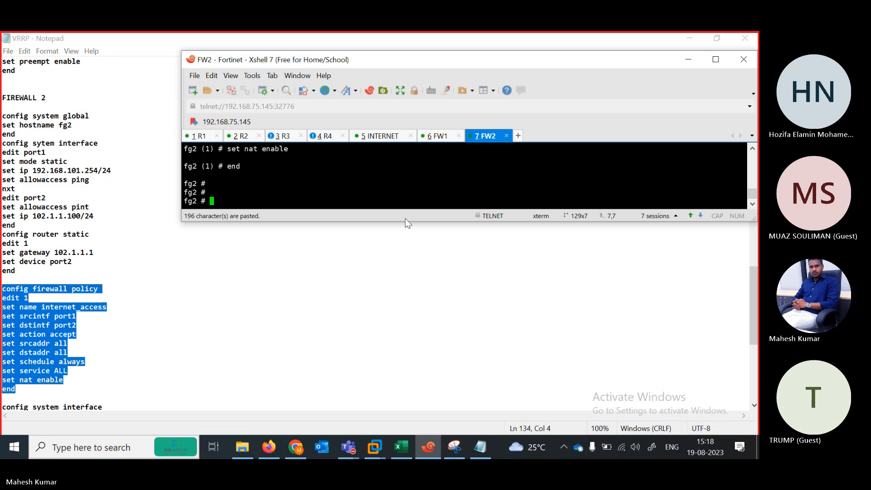
click(634, 312)
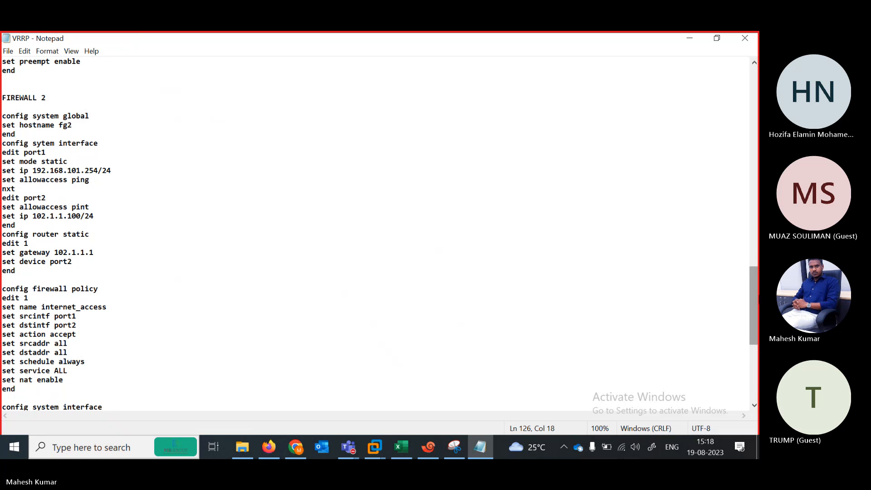
Paste FW2's port1 VRRP block (192.168.101.1 priority 100, 192.168.101.2 priority 200) into FW2.
scroll(56, 166, down, 9)
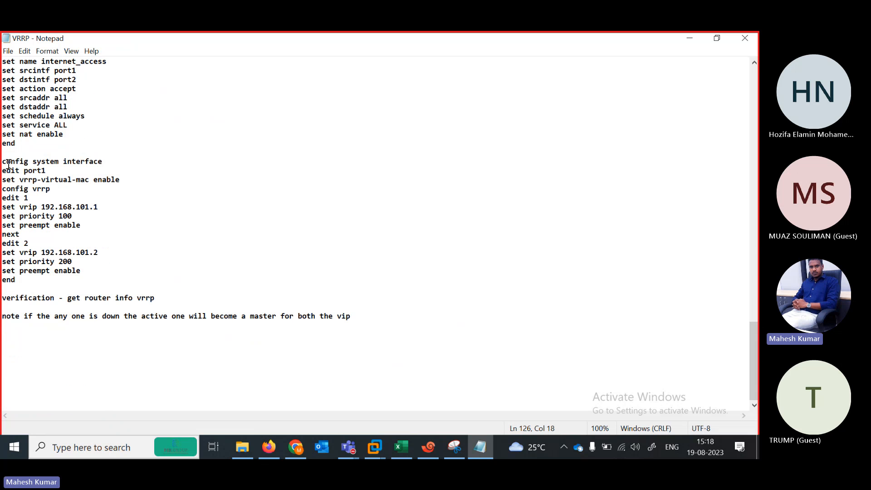
drag(2, 162, 104, 213)
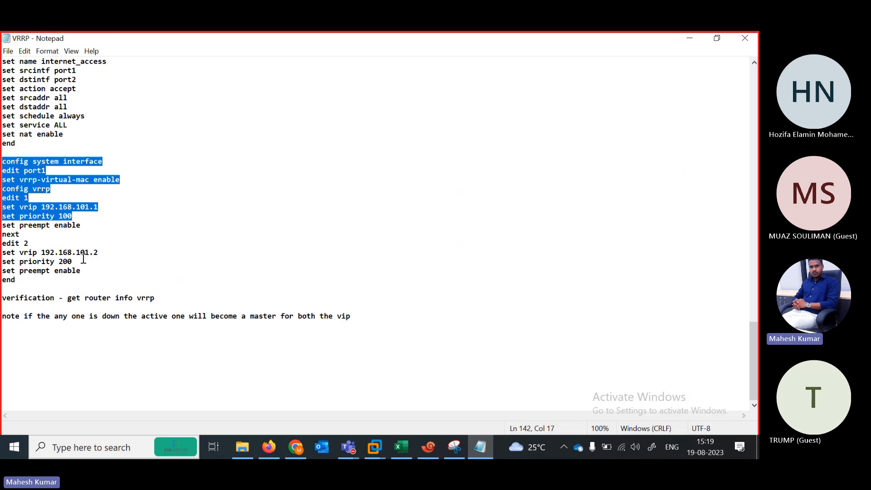
drag(82, 259, 55, 257)
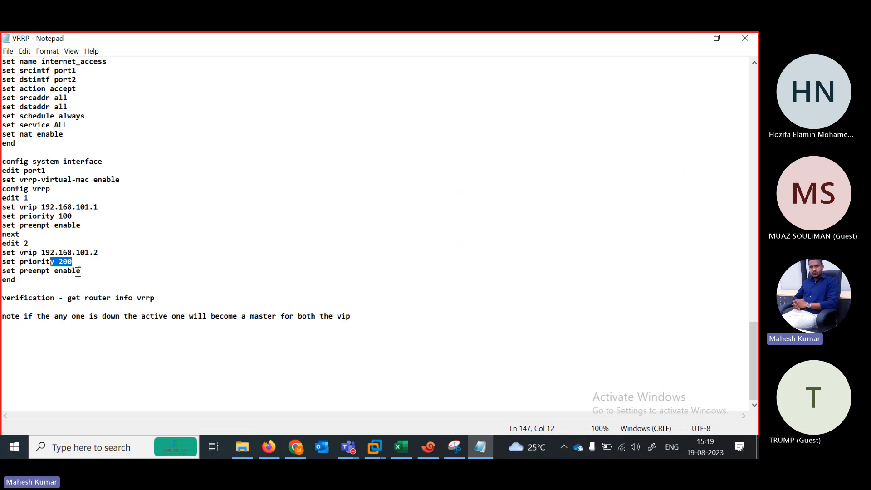
drag(34, 280, 1, 159)
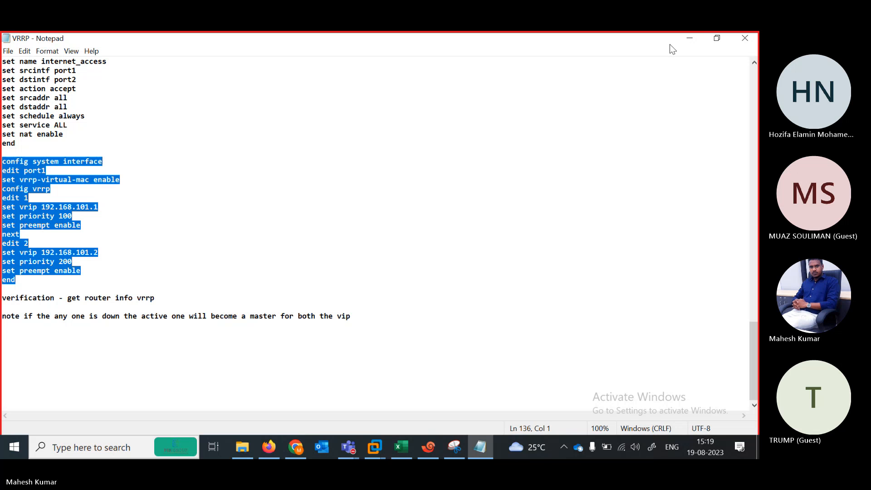
click(688, 39)
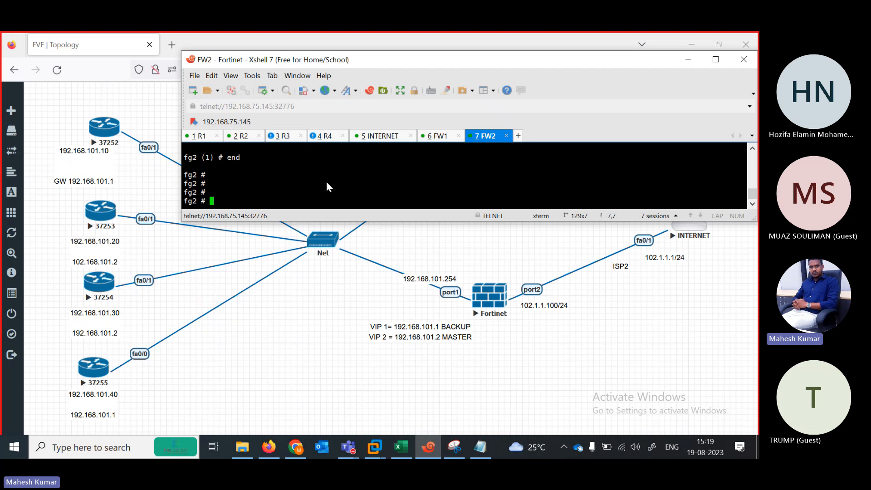
right_click(335, 186)
click(347, 240)
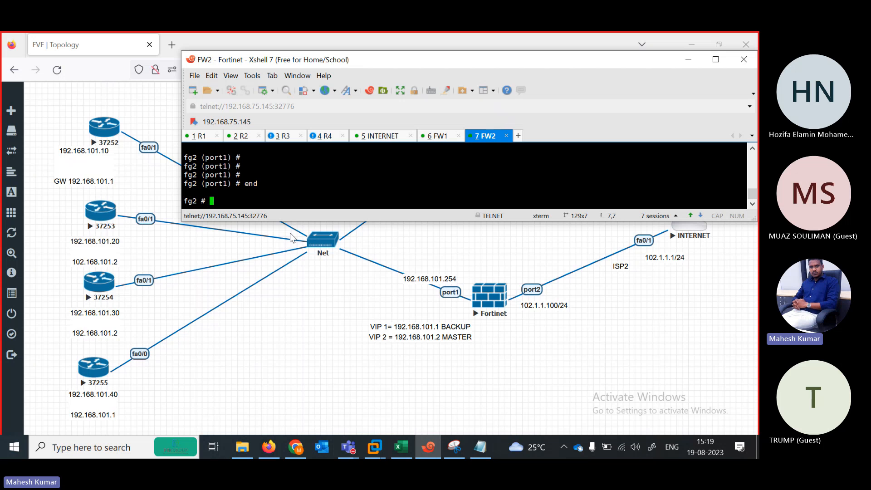
Run get router info vrrp on FW1 with the terminal maximized.
click(434, 137)
text(get  )
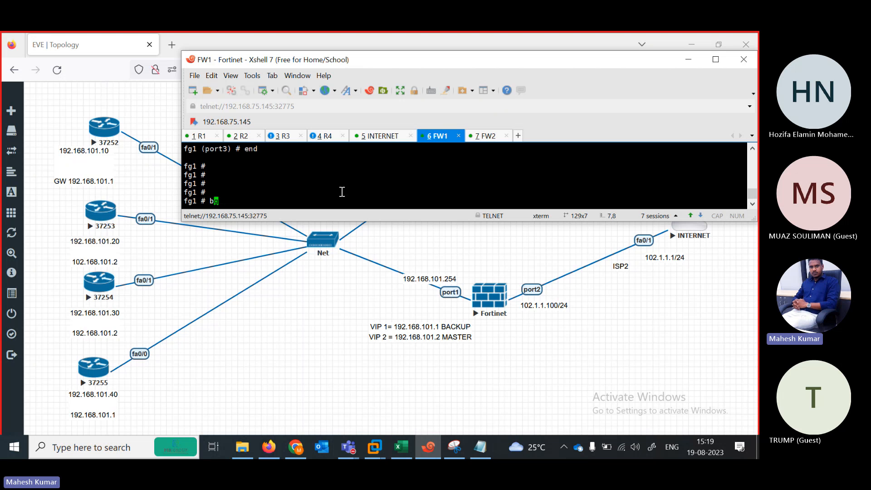
text(outer infov)
click(716, 60)
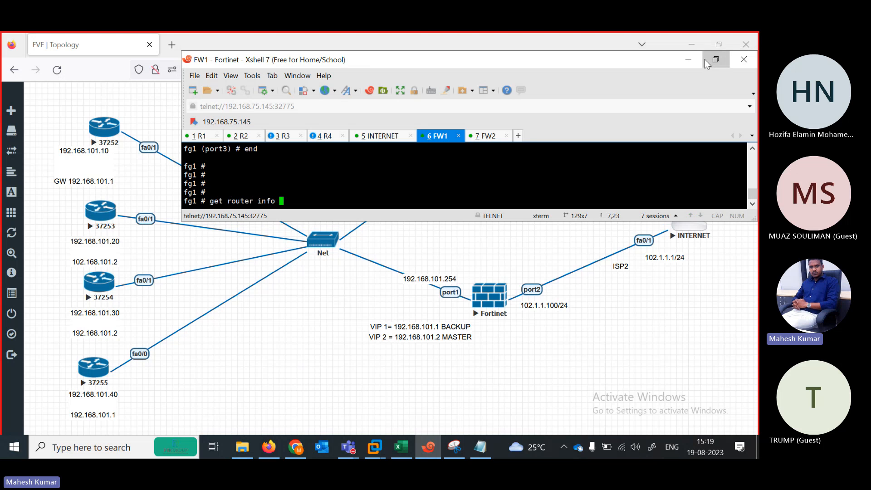
text(b)
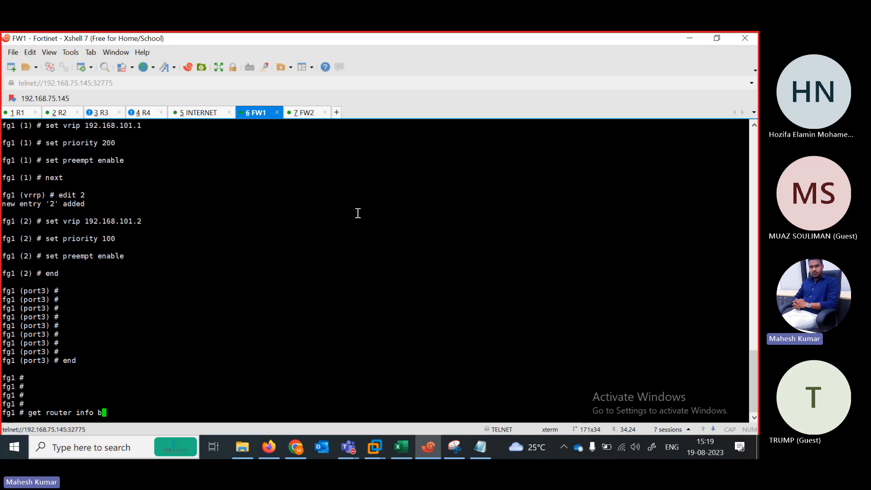
key(BackSpace)
text(vrrp)
key(Return)
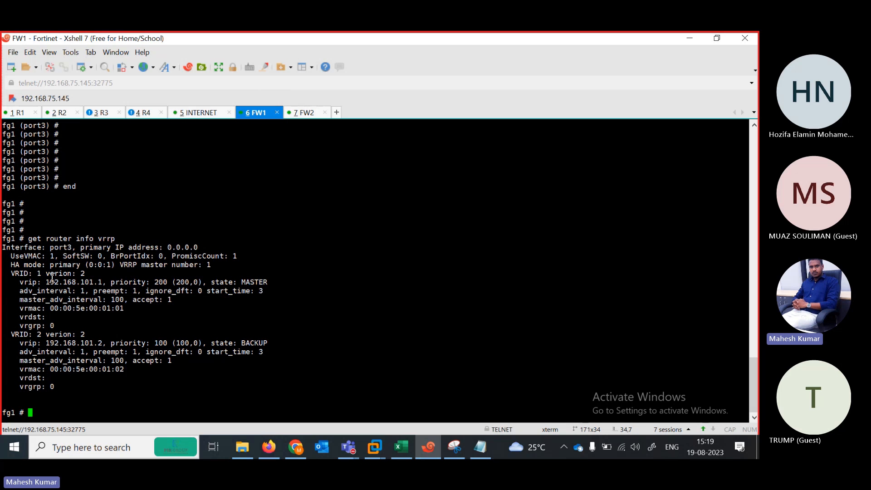
Highlight FW1's VRRP status: VRID 1 MASTER at priority 200, VRID 2 BACKUP at 100.
drag(72, 282, 98, 282)
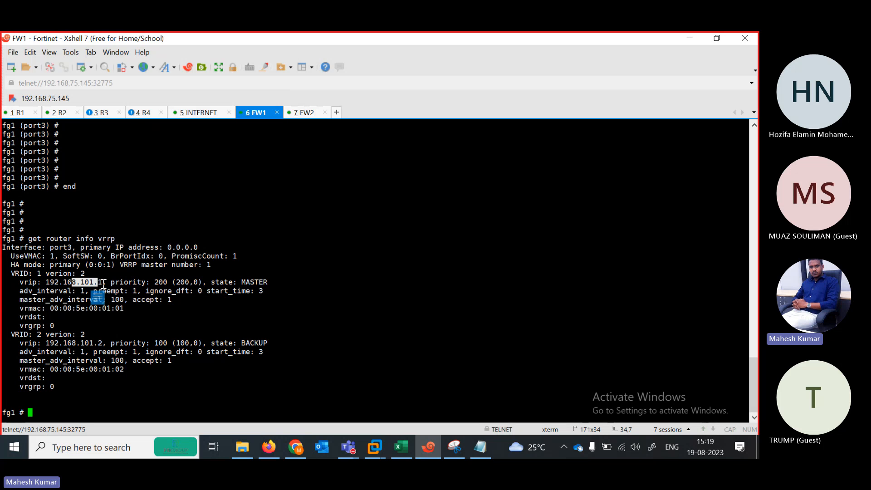
drag(155, 282, 168, 282)
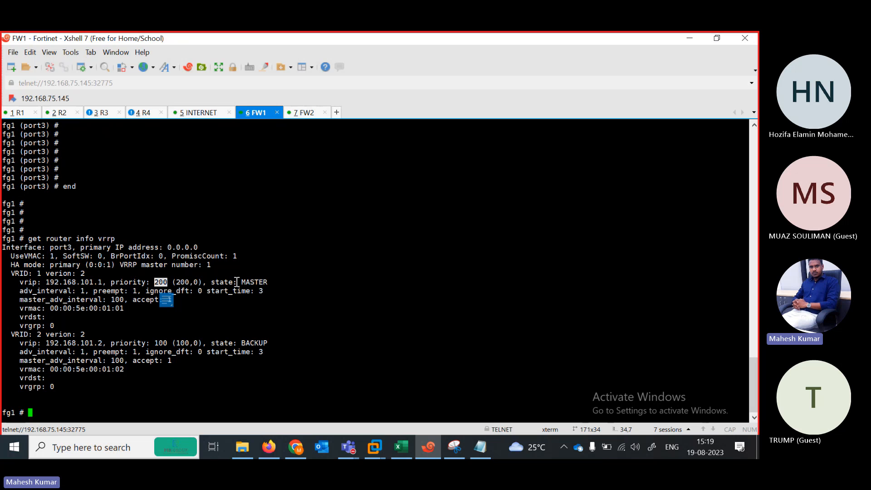
drag(237, 281, 280, 287)
click(85, 343)
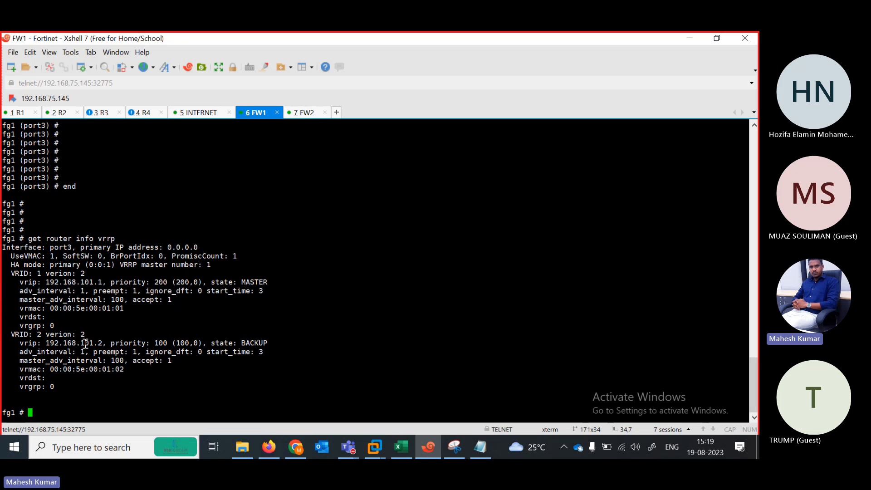
drag(86, 344, 168, 343)
drag(236, 343, 274, 344)
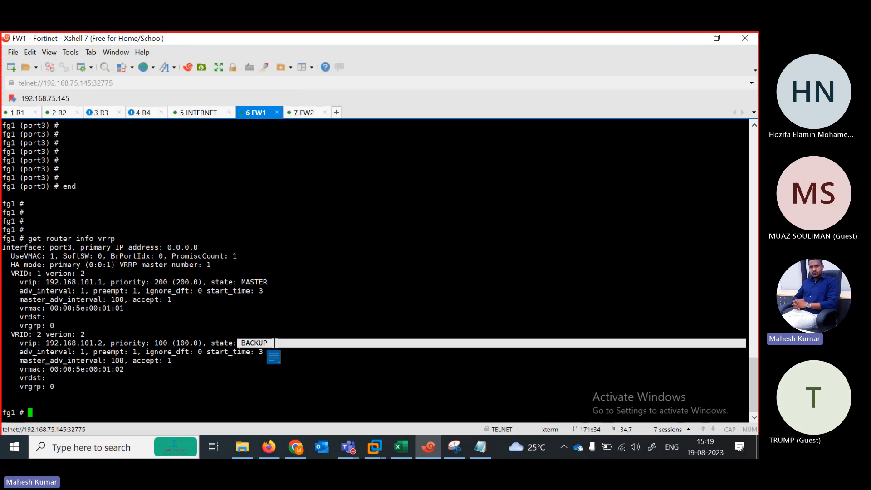
Run get router info vrrp on FW2, showing VRID 1 BACKUP and VRID 2 MASTER.
click(296, 117)
text(ge)
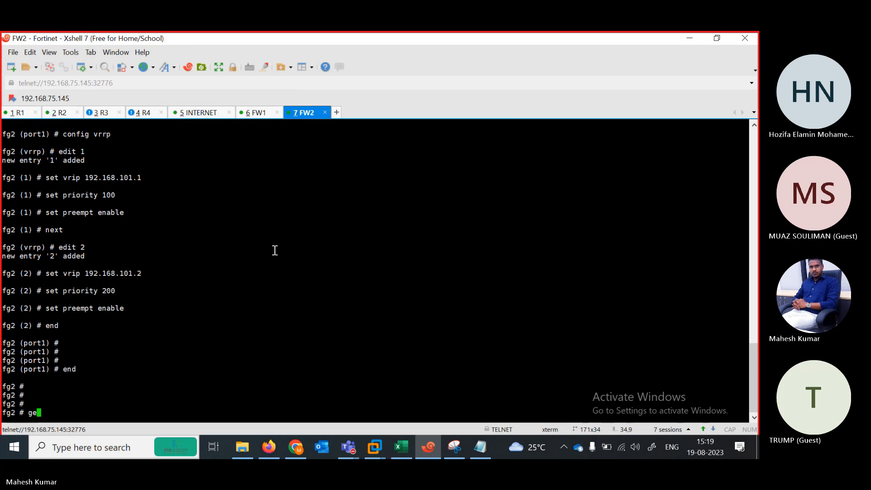
text(t router info v)
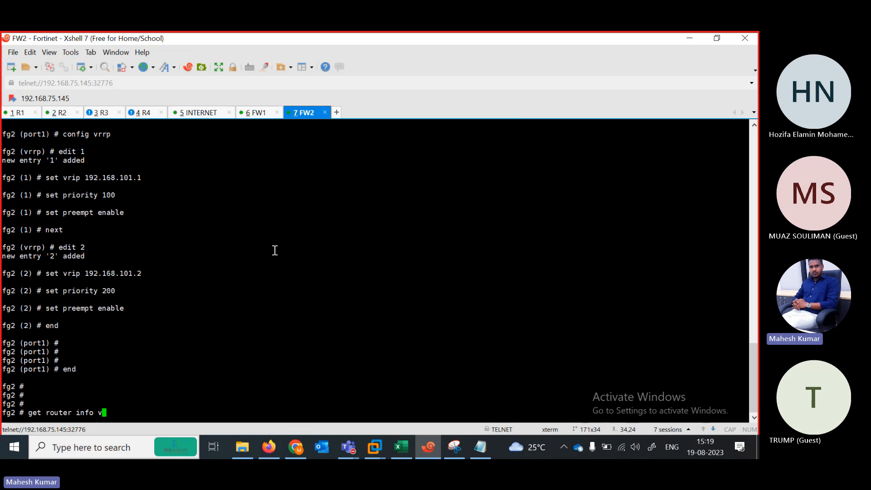
text(rrp)
key(Return)
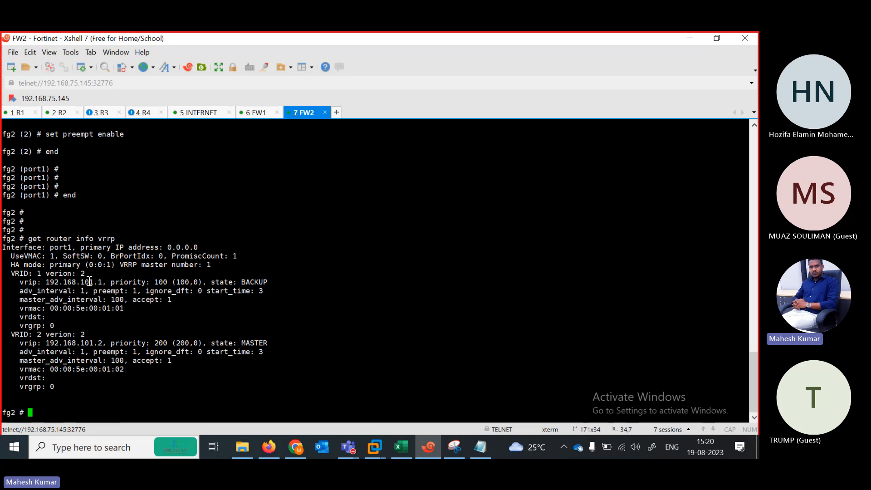
drag(89, 281, 141, 282)
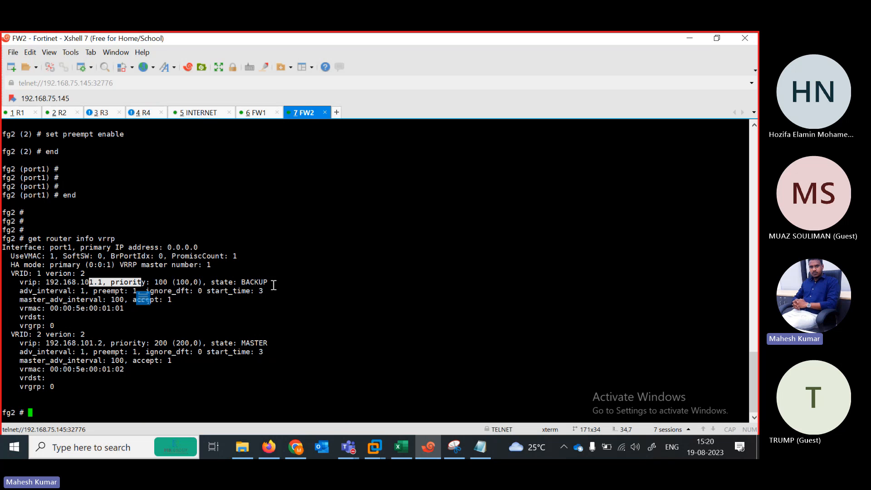
drag(273, 282, 207, 282)
drag(107, 343, 161, 345)
drag(239, 343, 289, 342)
click(286, 393)
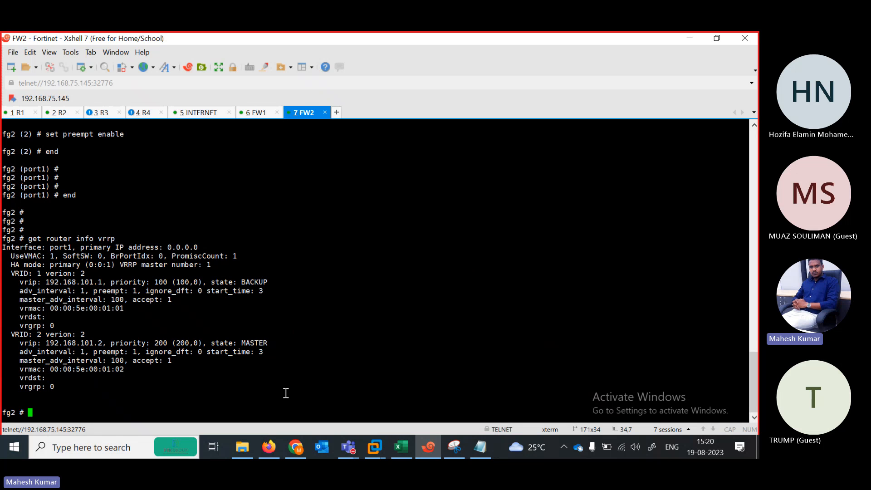
Enable debugging on FW2 with diagnose debug enable.
key(Return)
key(Return)
key(Return)
key(Return)
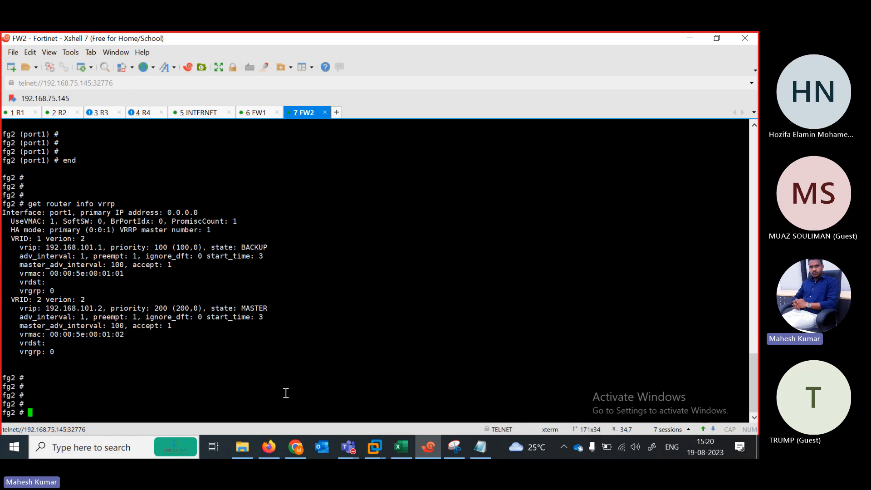
text(diagnose debug enable)
key(Return)
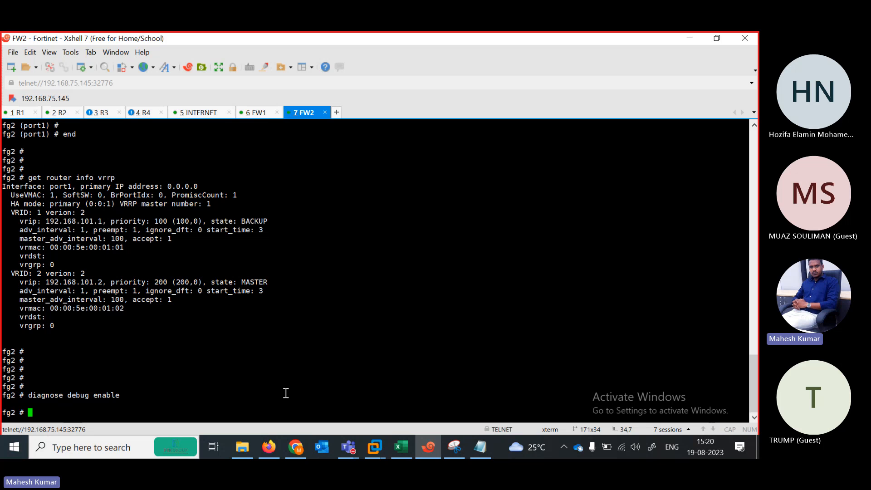
List the diagnose debug options, then run diagnose debug flow trace start on FW2.
text(diagnose de)
key(BackSpace)
text(debug )
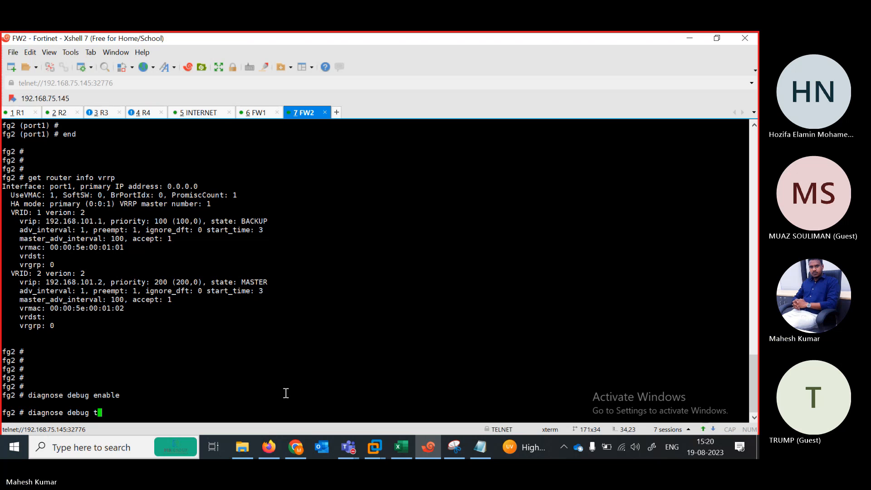
text(traffic )
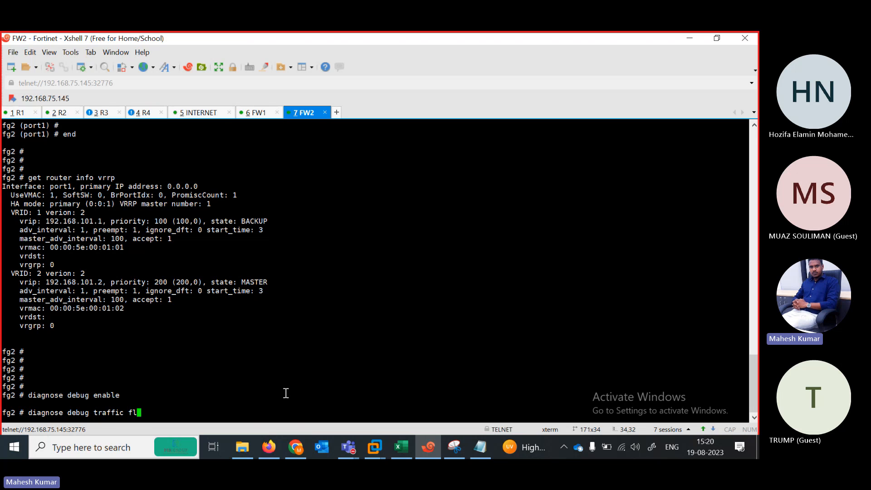
text(fl)
key(BackSpace)
key(BackSpace)
text(?)
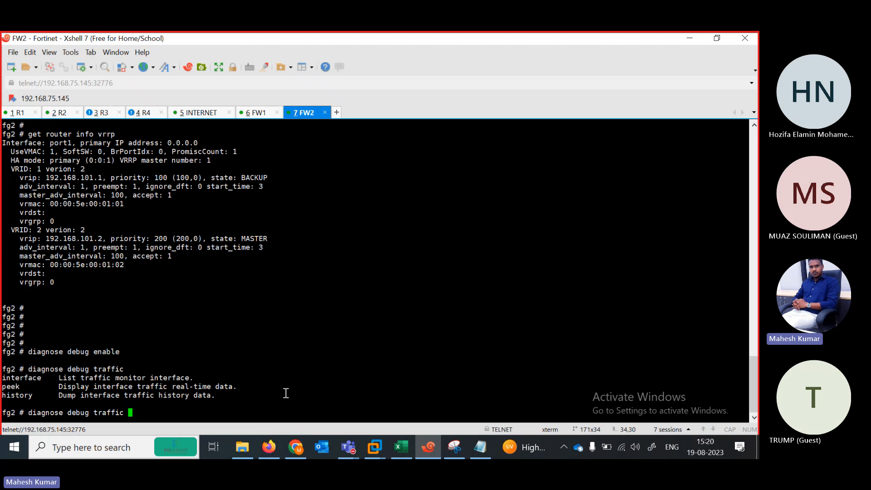
key(BackSpace)
key(BackSpace)
key(BackSpace)
key(BackSpace)
key(BackSpace)
key(BackSpace)
key(BackSpace)
key(BackSpace)
key(BackSpace)
text(flow trace start)
key(Return)
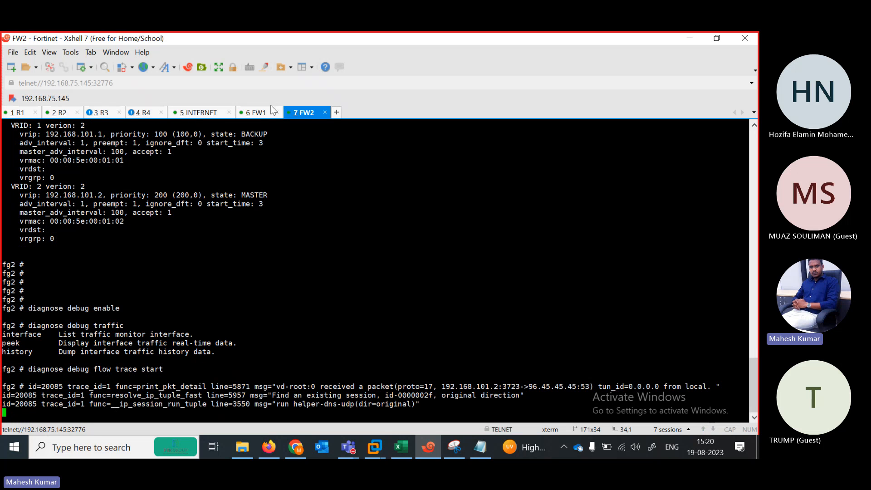
On FW1, run diagnose debug enable and diagnose debug flow trace start.
click(261, 114)
key(Return)
key(Return)
text(diagnose debug enable)
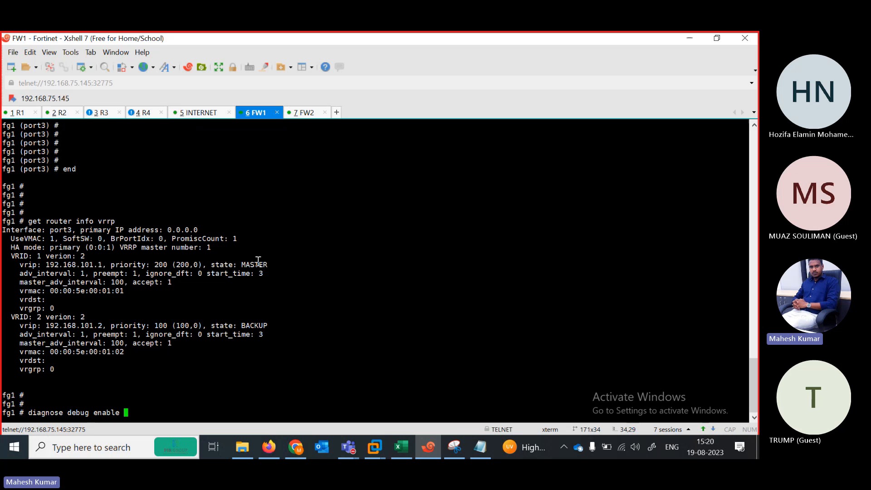
key(Return)
text(diagnose de)
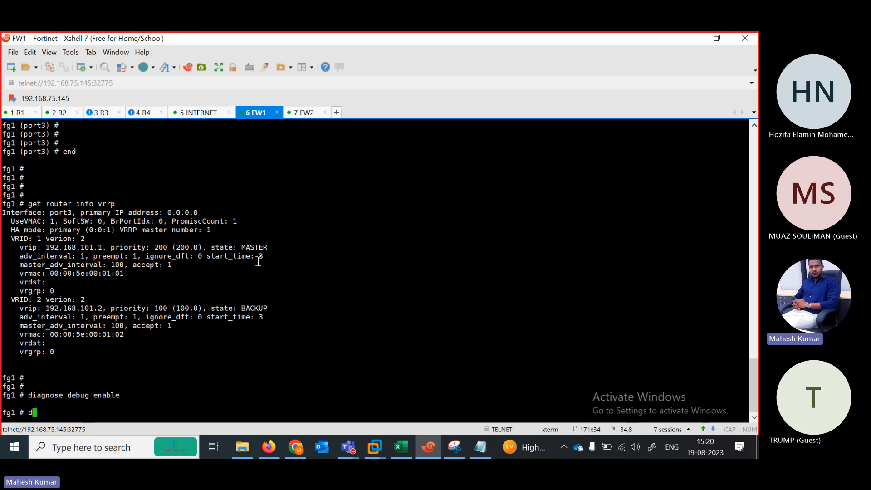
text(bug traffic)
key(BackSpace)
key(BackSpace)
key(BackSpace)
key(BackSpace)
key(BackSpace)
key(BackSpace)
key(BackSpace)
key(BackSpace)
text(flow t)
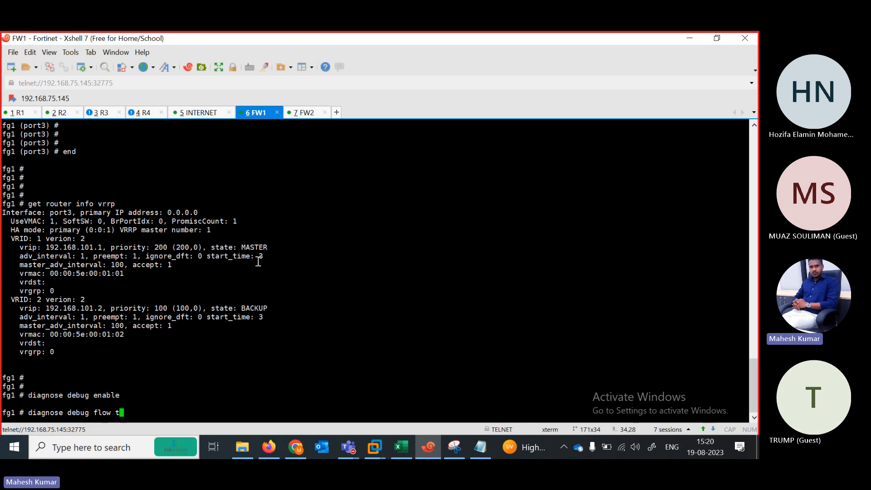
text(race start)
key(Return)
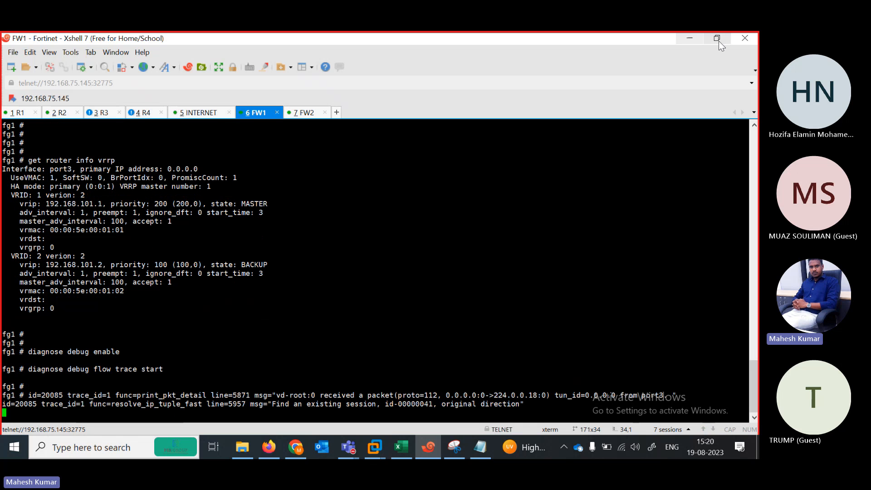
Exit configuration mode on the INTERNET router.
click(201, 113)
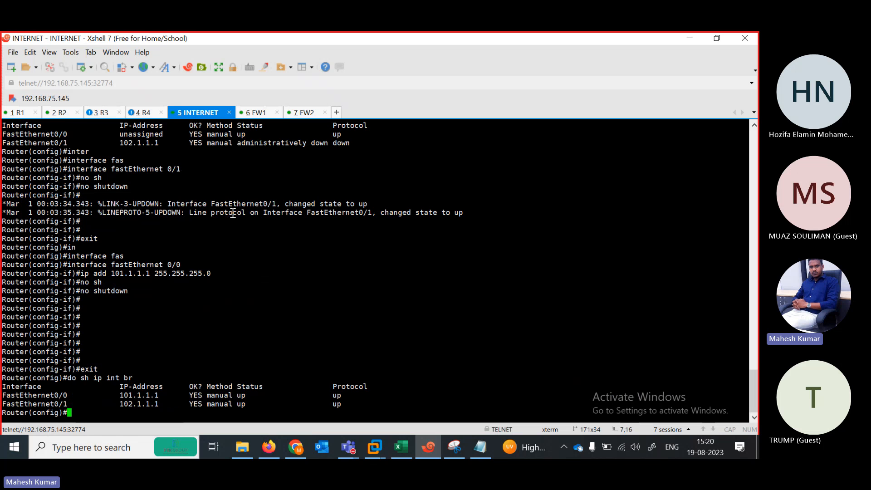
key(Return)
key(Return)
key(Return)
text(exi)
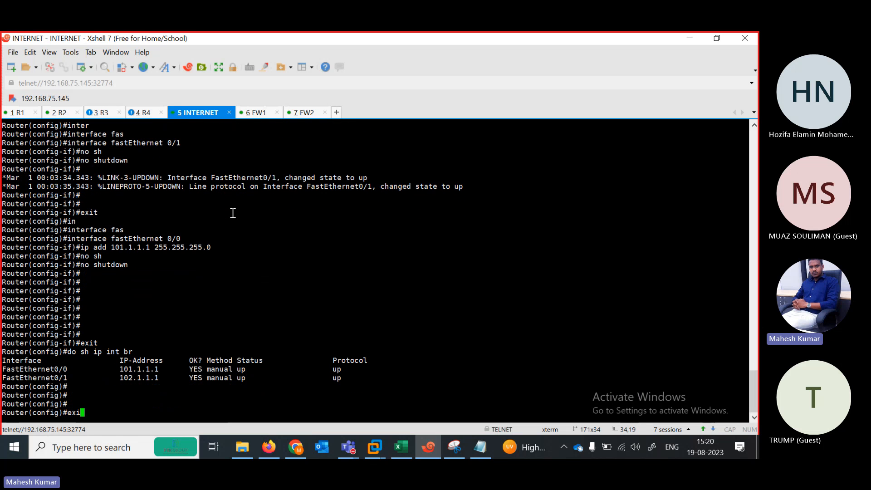
key(Return)
key(Return)
key(Return)
Turn on ICMP packet debugging with debug ip icmp on the INTERNET router.
text(di)
key(BackSpace)
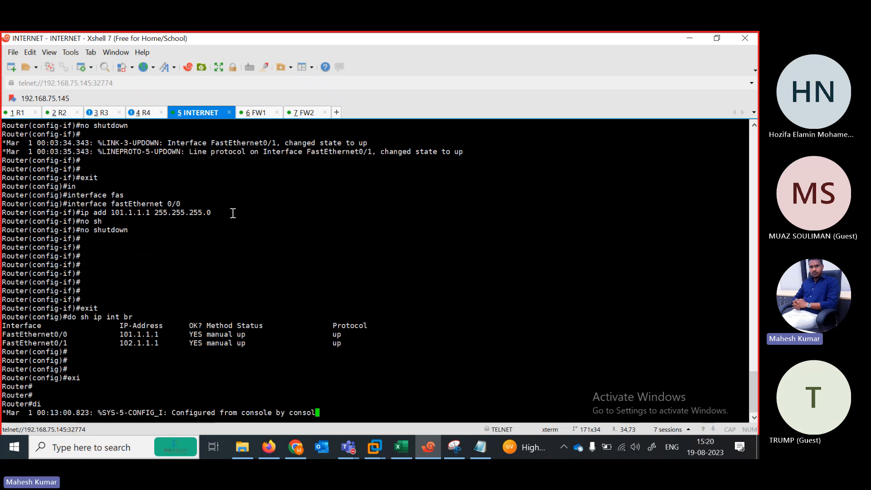
text(er#de)
key(Tab)
text(b)
key(Tab)
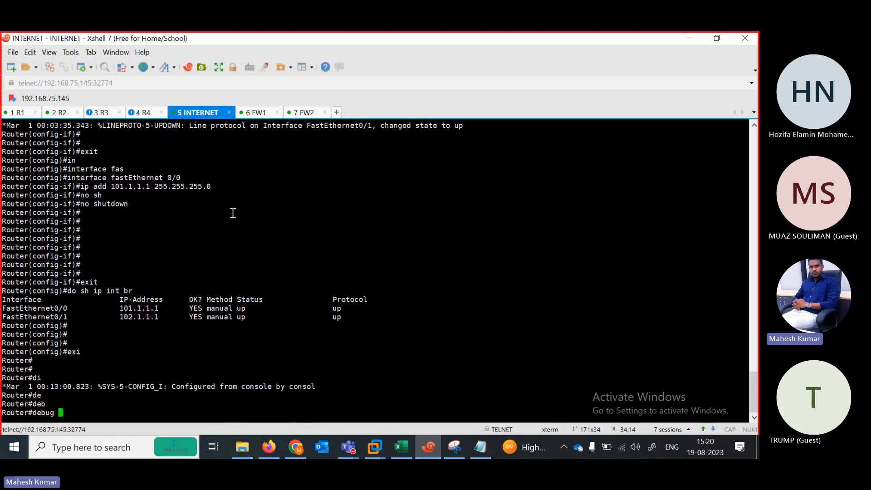
text(ip ic)
key(Tab)
key(Return)
key(Return)
key(Return)
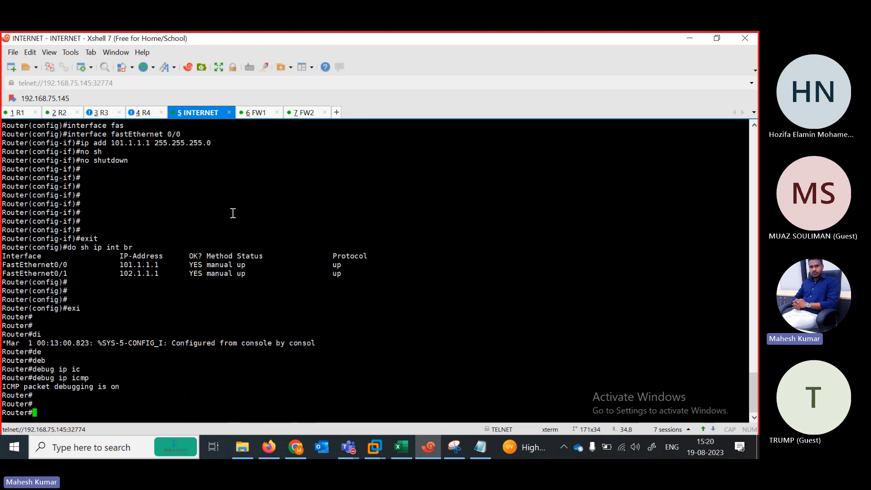
Display R1's routing table with do sh ip route.
click(20, 115)
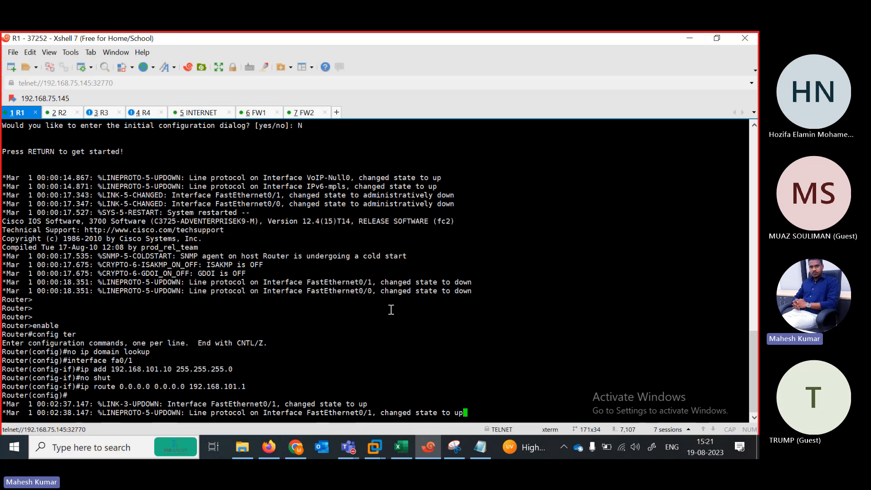
key(Return)
key(Return)
key(Return)
text(do sh ip)
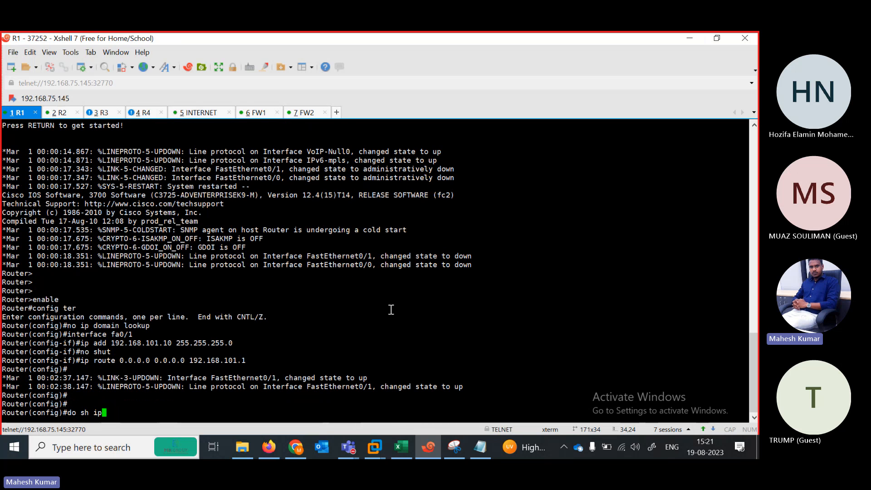
text( route)
key(Return)
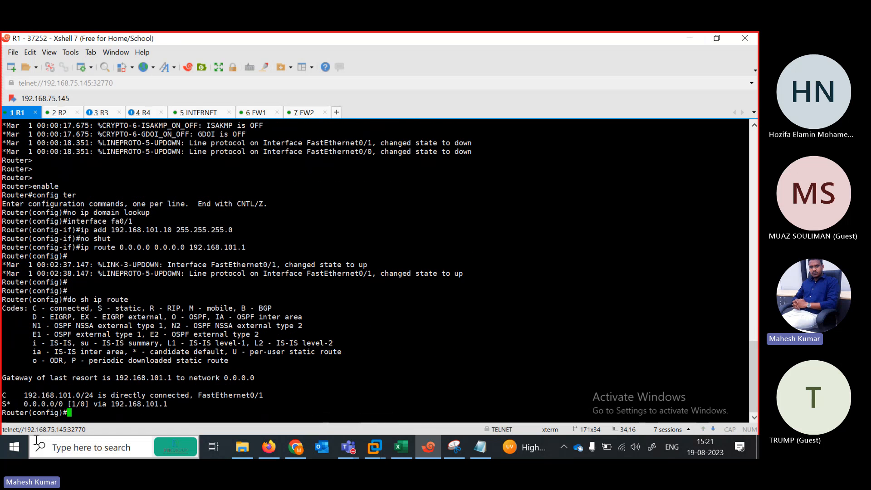
key(Return)
key(Return)
key(Return)
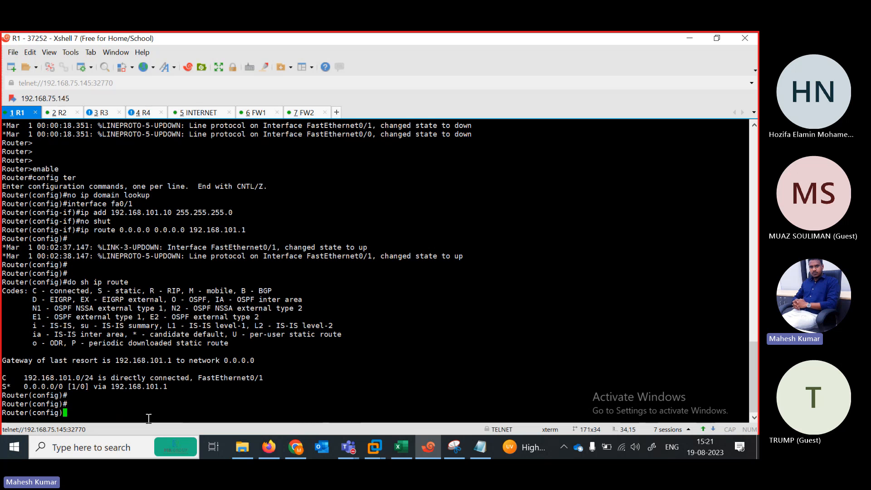
Ping the virtual gateway 192.168.101.1 from R1, then exit configuration mode and retry.
text(pi)
key(Tab)
text(n)
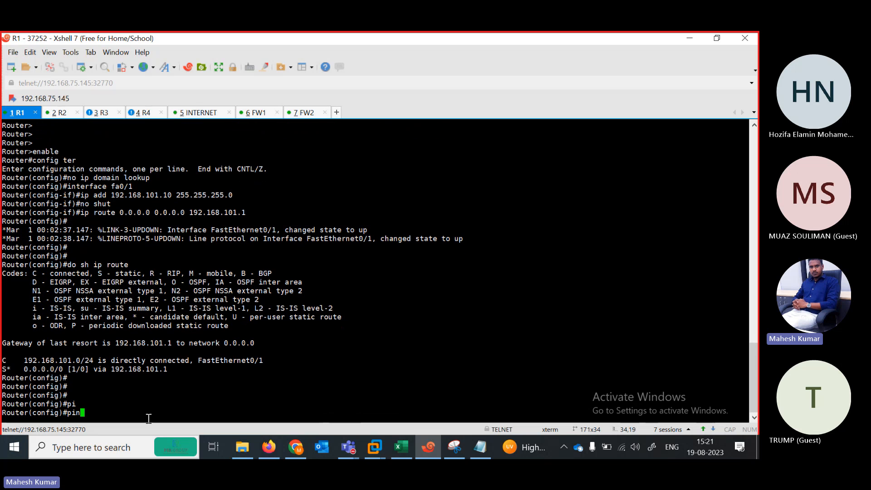
text(g 192.168.101.1)
key(Return)
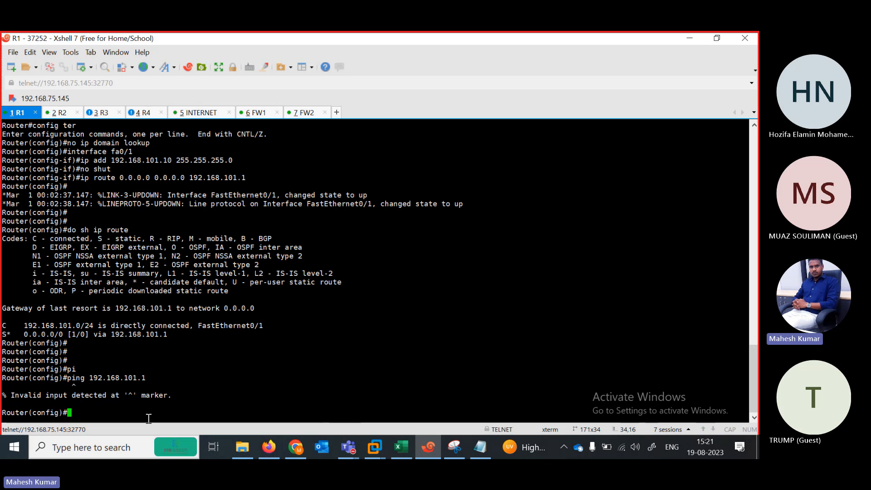
text(exit)
key(Return)
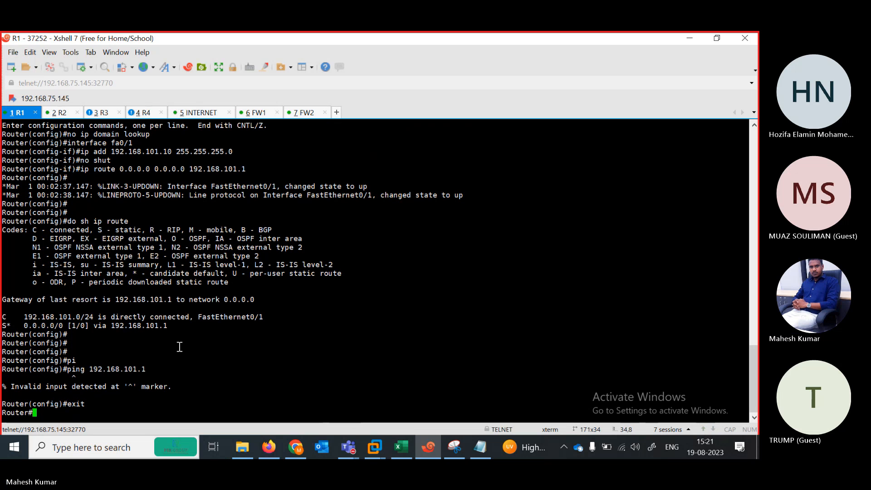
text(pi)
key(Tab)
text(1921)
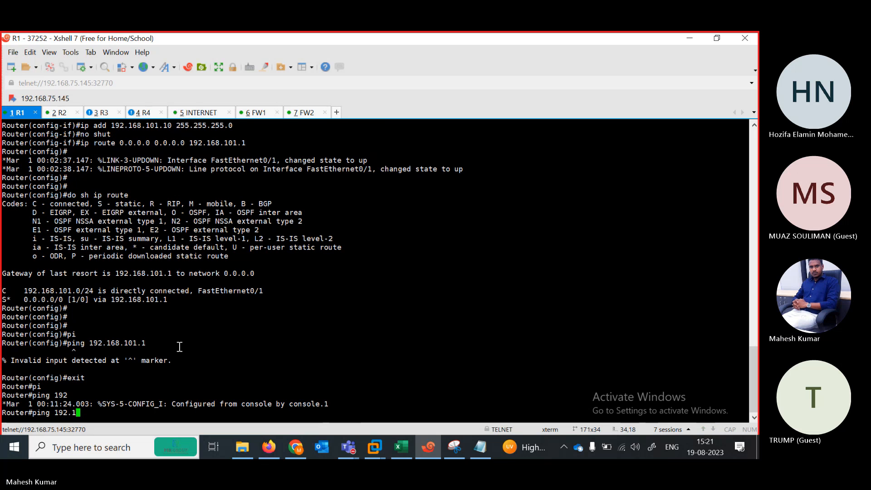
On the INTERNET router, create Loopback1 with address 1.1.1.1 255.255.255.0 and return to the privileged prompt.
click(208, 113)
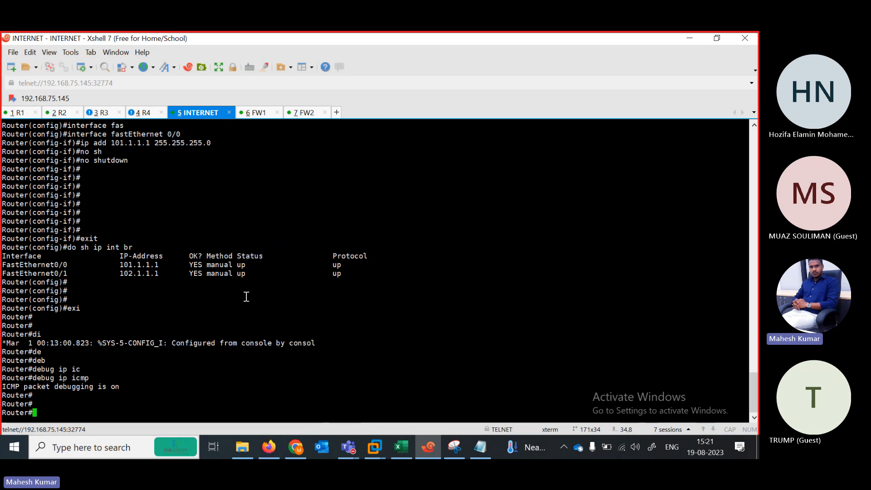
key(Return)
text(conf ter)
key(Return)
key(Return)
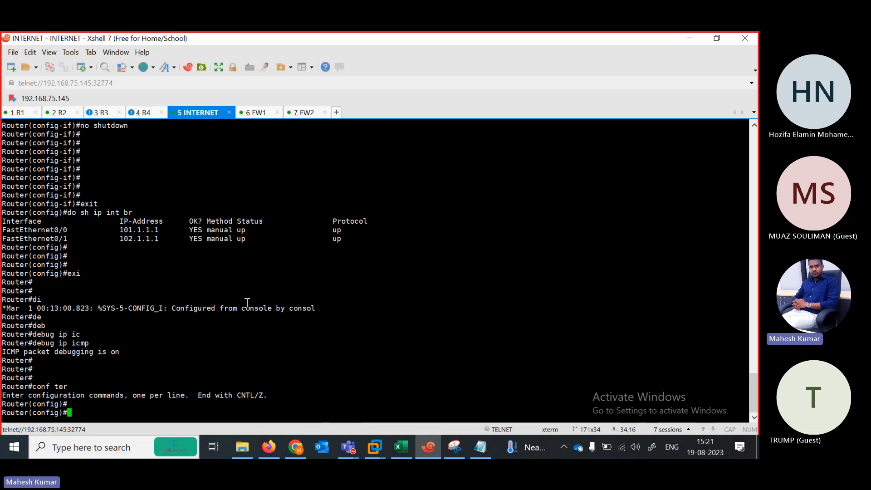
text(in)
key(Tab)
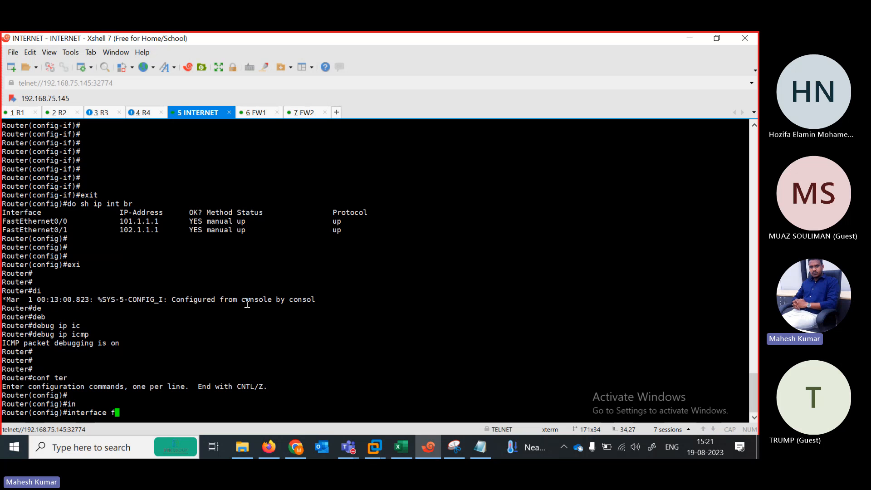
text(lo)
key(Tab)
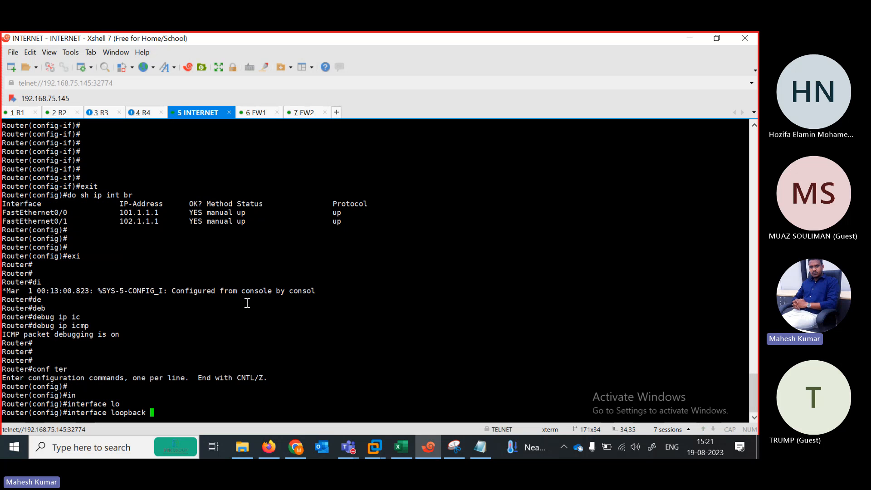
text(1)
key(Return)
text(ip add 1.1.1)
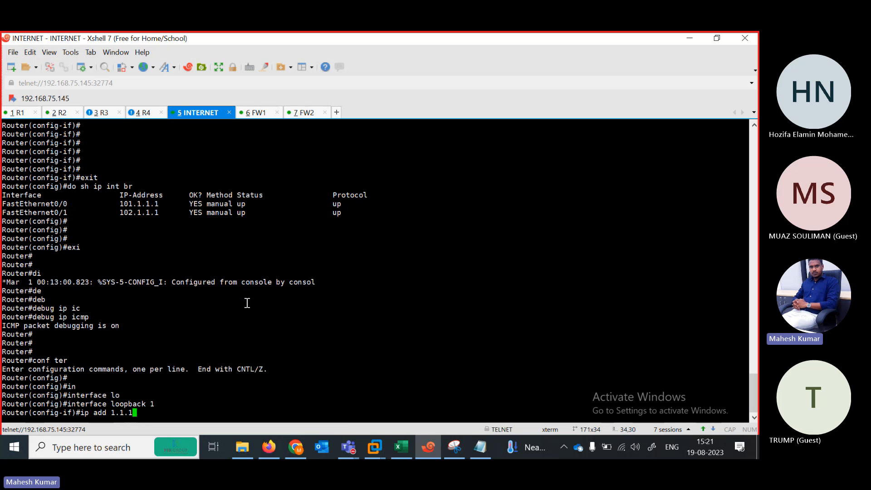
text(.1 2)
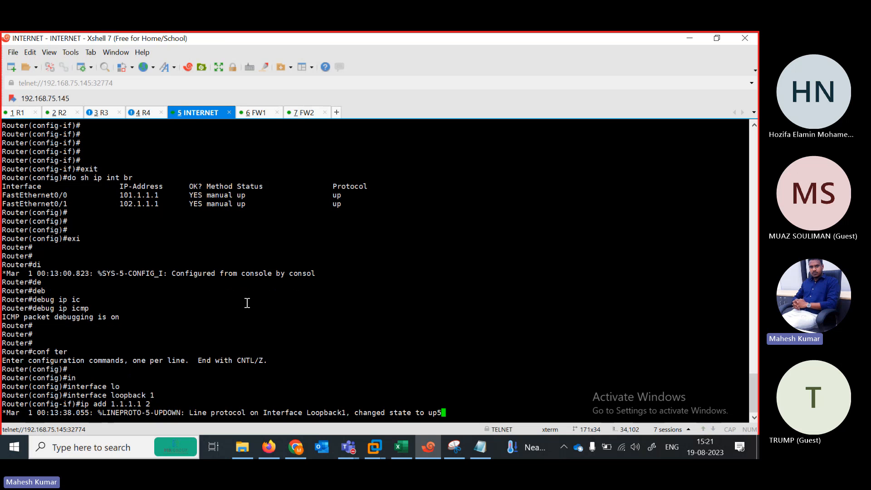
text(55.2)
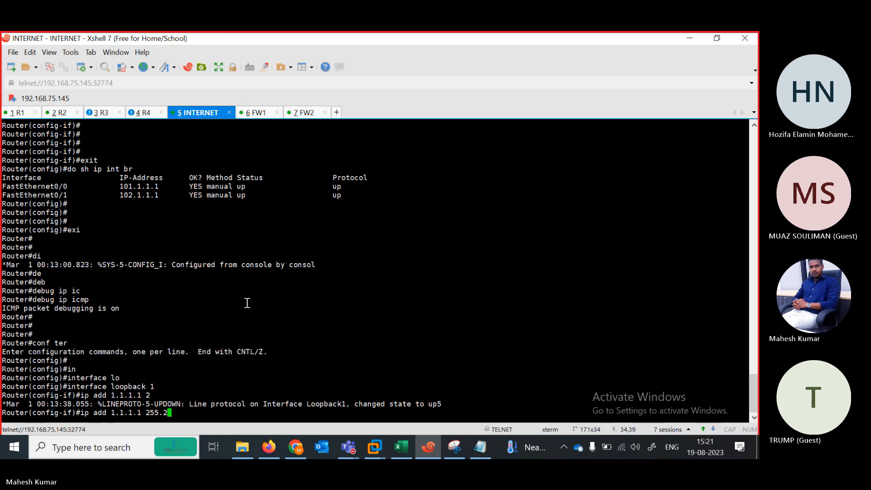
text(55.255.0)
key(Return)
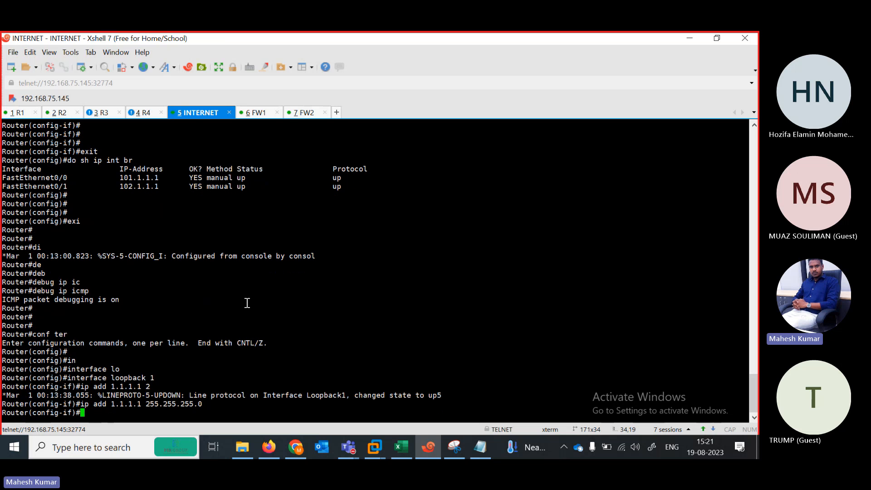
text(end)
key(Return)
key(Return)
key(Return)
key(Return)
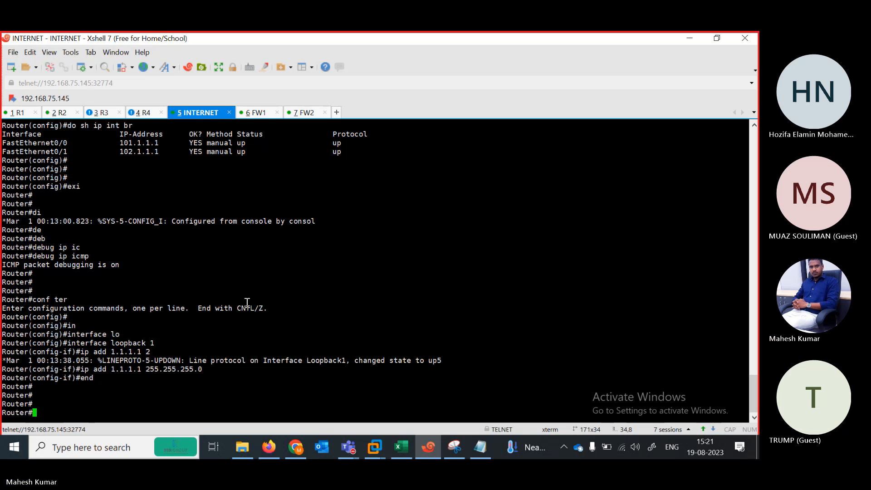
key(Return)
key(Return)
key(Return)
key(Return)
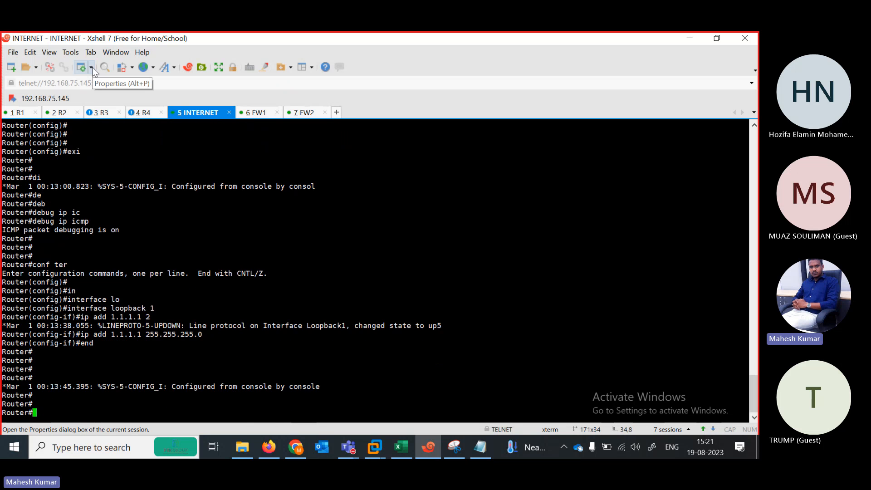
From R1, ping 1.1.1.1; every reply times out.
click(18, 113)
key(BackSpace)
key(BackSpace)
key(BackSpace)
key(BackSpace)
key(BackSpace)
key(BackSpace)
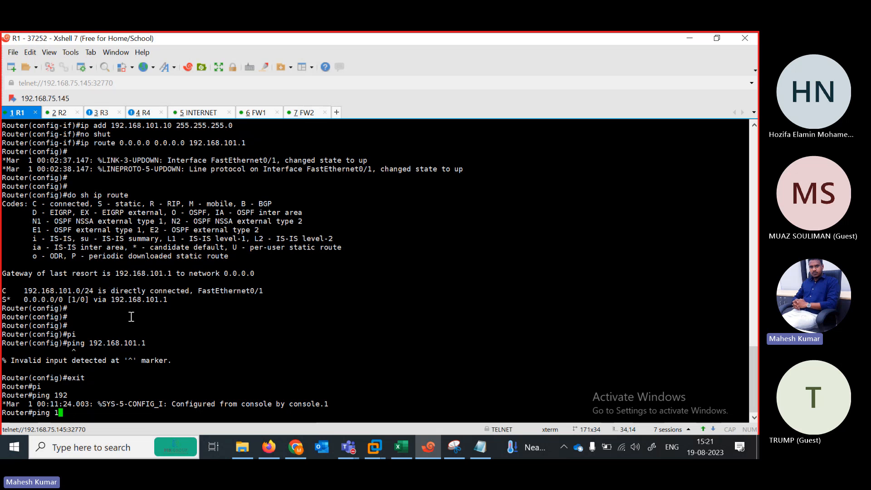
text(ng )
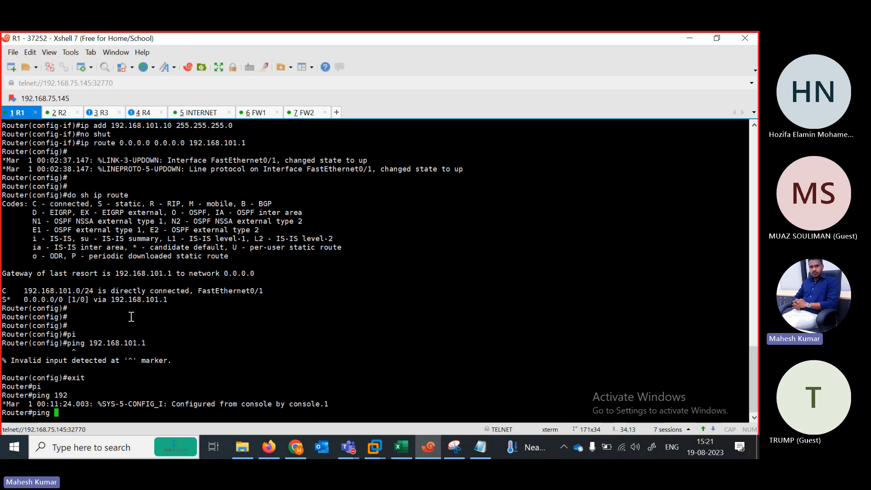
text(1.1.1.1.)
key(Return)
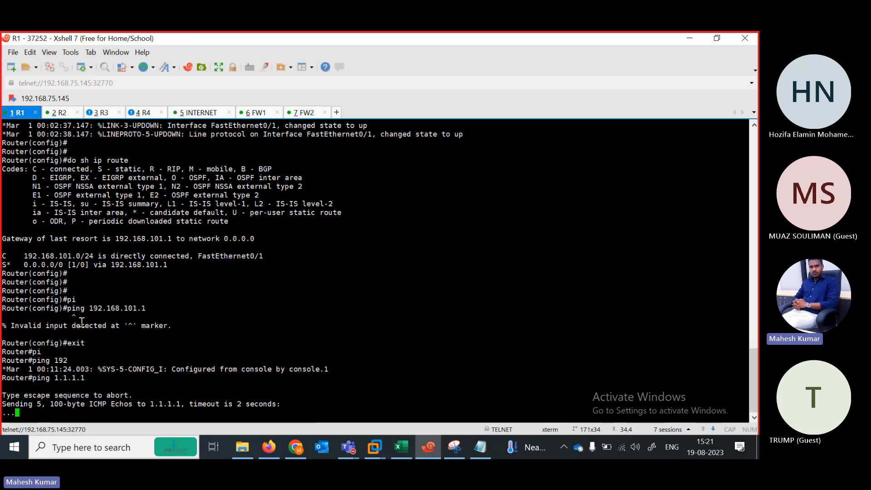
click(59, 113)
Display R2's routing table with sh ip route.
key(Return)
key(Return)
key(Return)
key(Return)
text(sh )
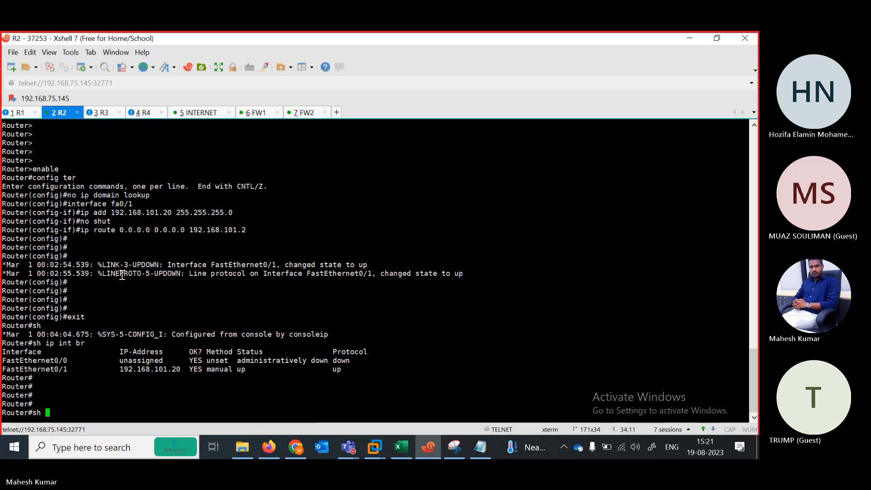
text(ip route)
key(Return)
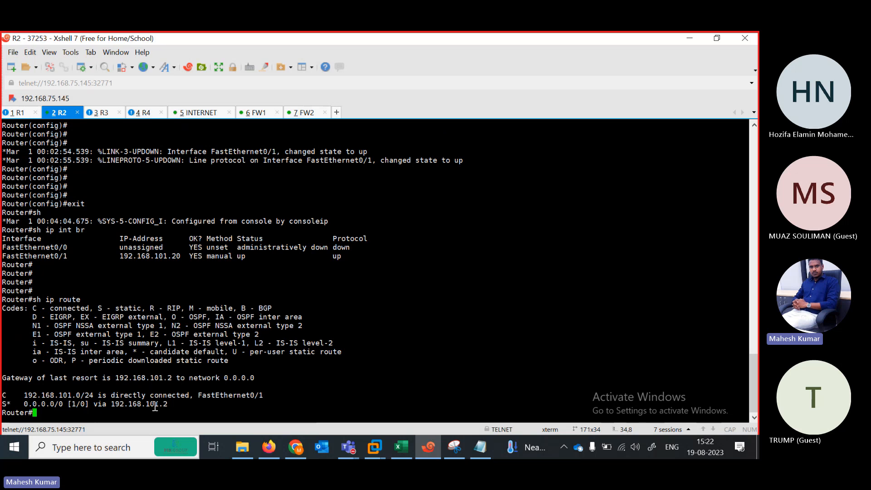
Ping R2's gateway 192.168.101.2; it fails with 0/5 success.
key(Return)
key(Return)
text(p)
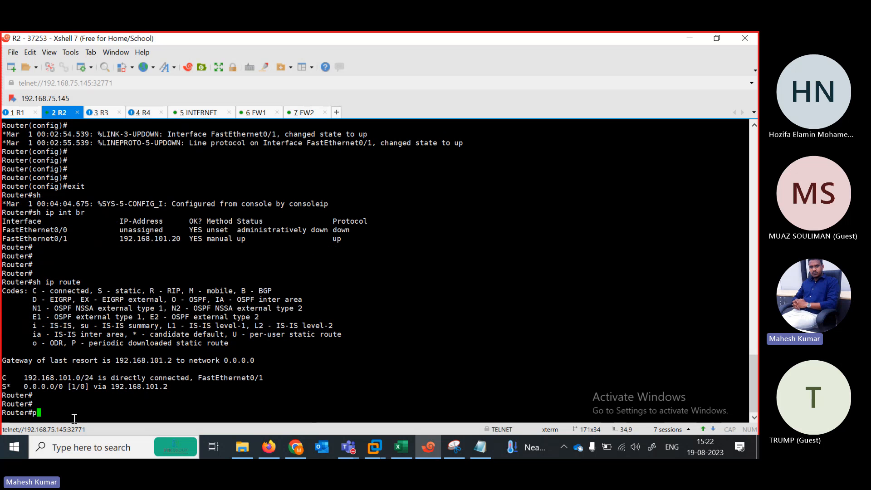
text(ing 192.168.1)
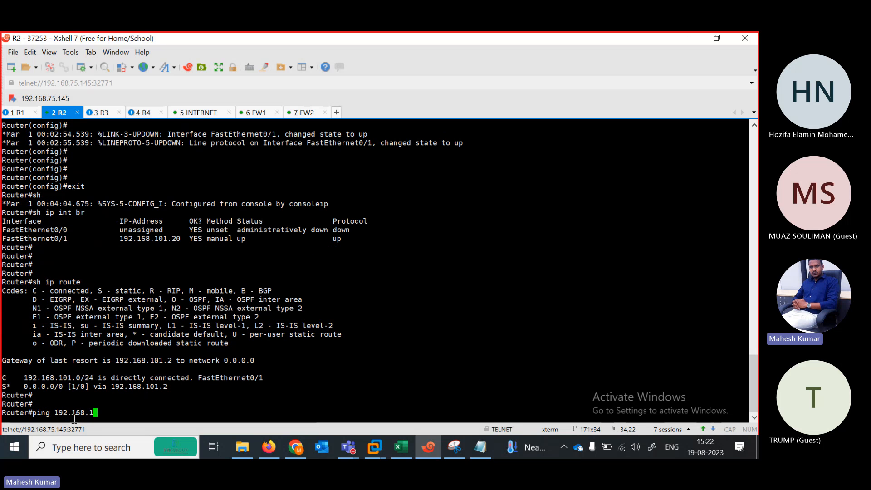
text(01.2)
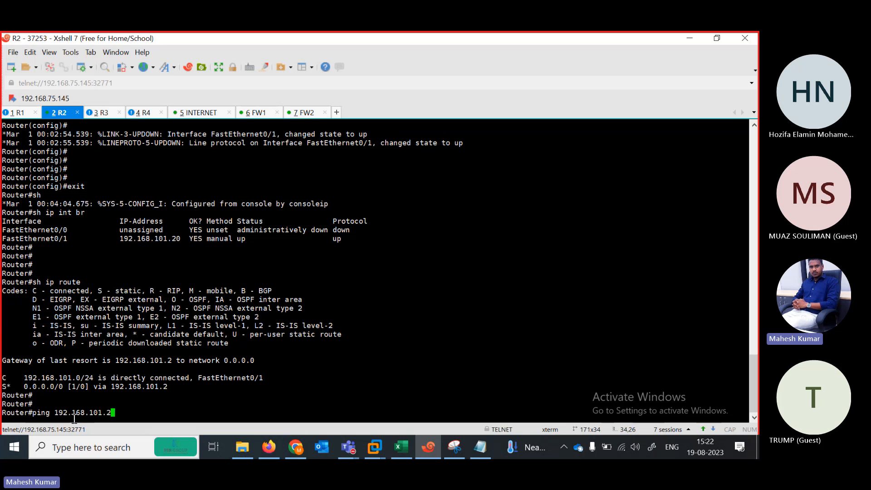
key(Return)
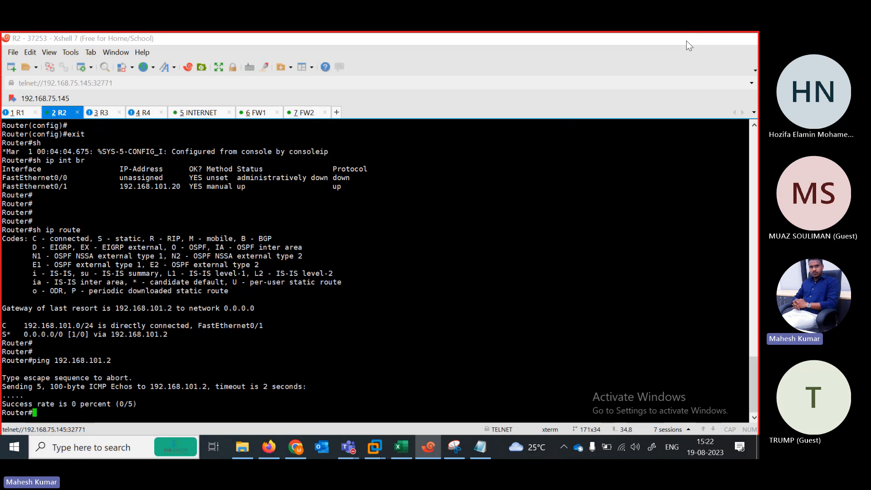
click(434, 361)
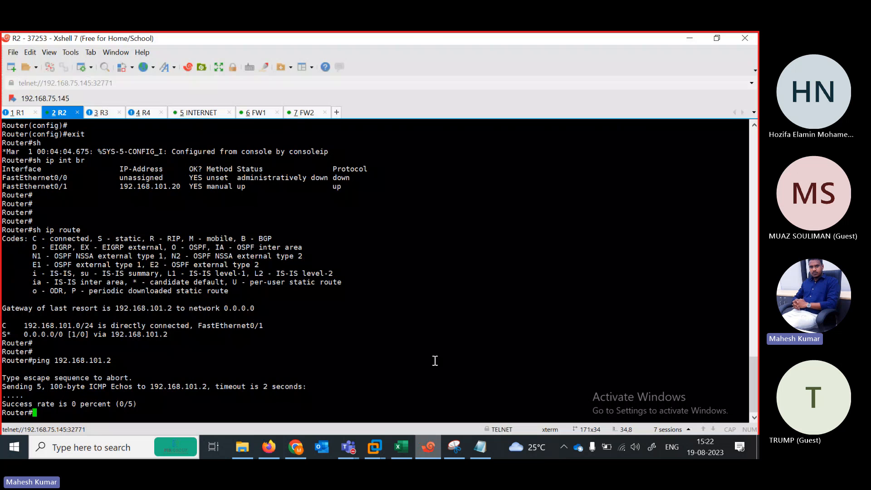
On FW1, view the help for config system interface and show system interface.
click(262, 114)
key(Return)
key(Return)
key(Return)
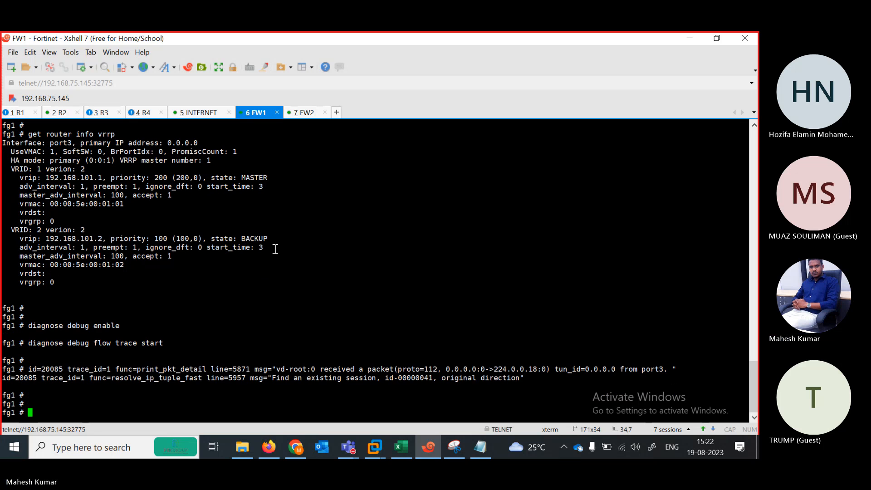
text(show)
key(BackSpace)
key(BackSpace)
key(BackSpace)
key(BackSpace)
text(config system interface ?)
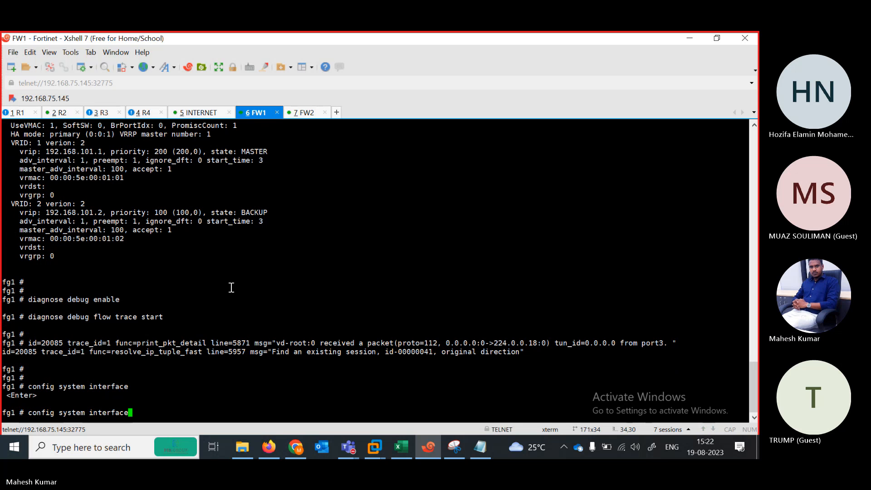
key(BackSpace)
key(BackSpace)
key(BackSpace)
key(BackSpace)
key(BackSpace)
key(BackSpace)
key(BackSpace)
key(BackSpace)
key(BackSpace)
key(BackSpace)
key(BackSpace)
key(BackSpace)
key(BackSpace)
key(BackSpace)
key(BackSpace)
key(BackSpace)
key(BackSpace)
key(BackSpace)
key(BackSpace)
key(BackSpace)
text(show system )
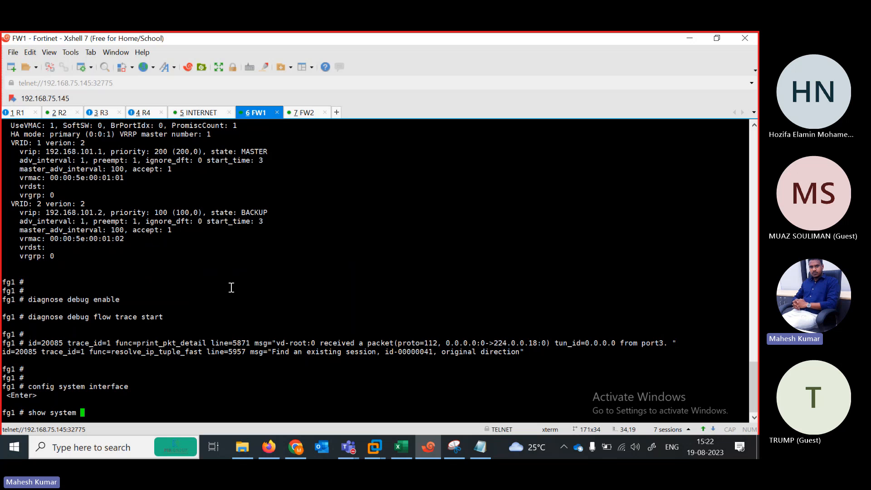
text(interface ?)
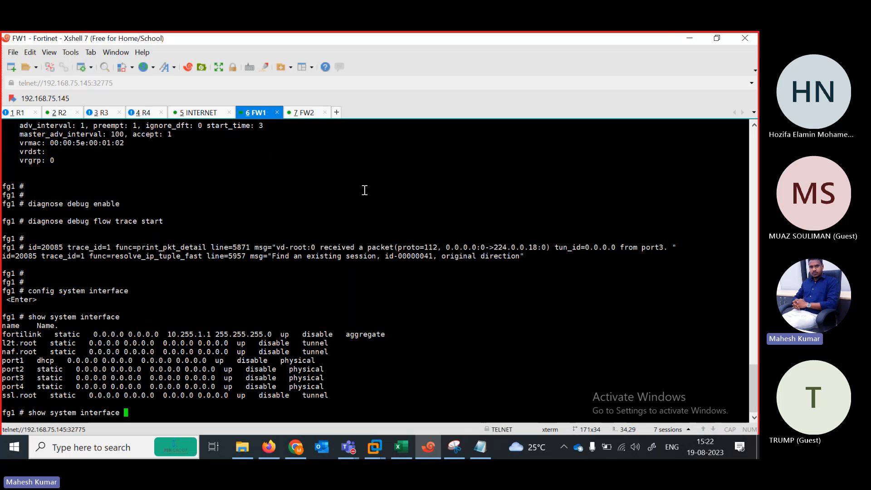
Bring FW2's console back into the single maximized Xshell session window.
click(717, 39)
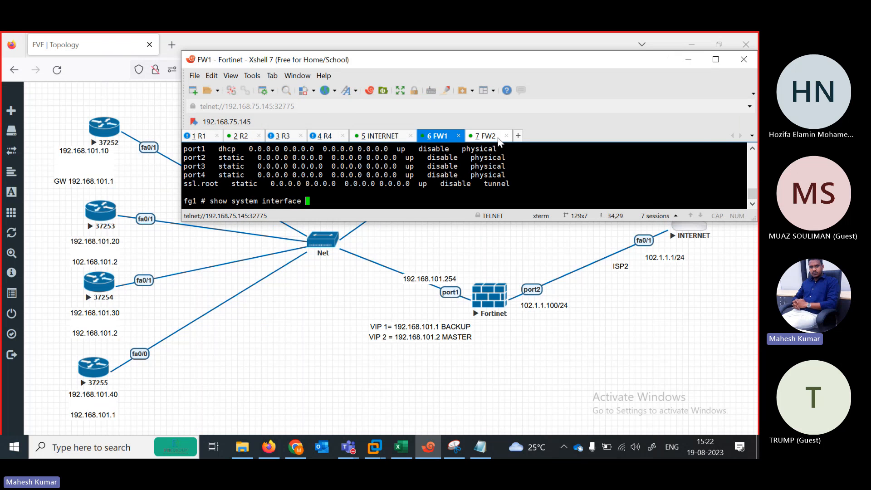
drag(487, 137, 476, 149)
click(475, 149)
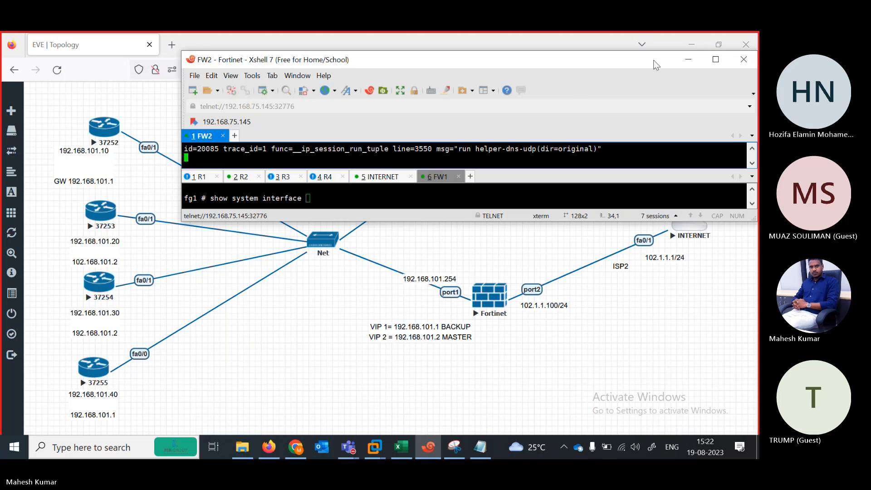
click(715, 59)
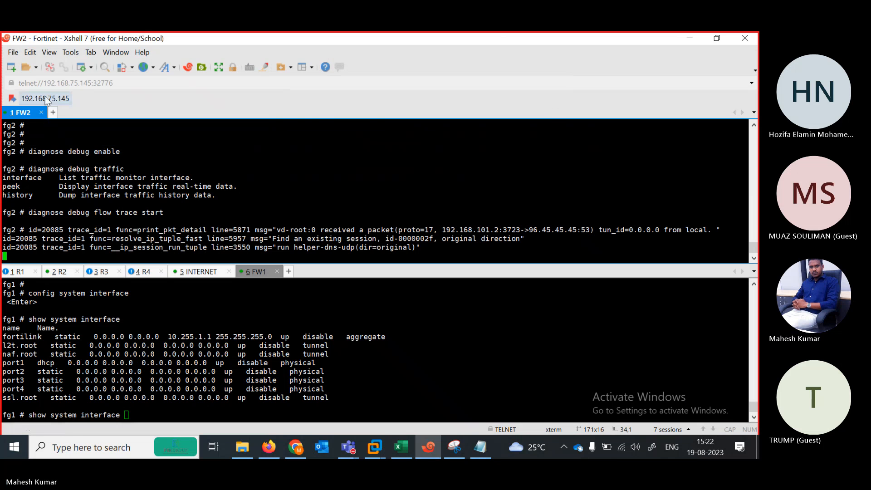
drag(298, 267, 299, 271)
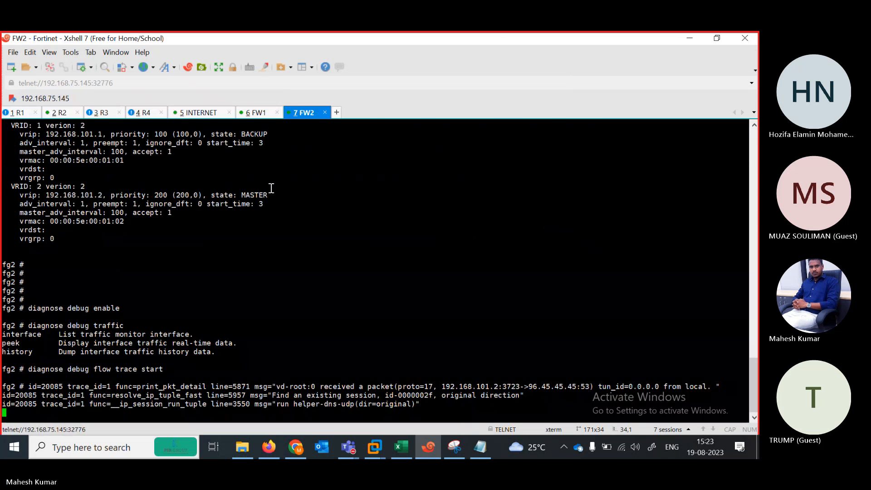
On FW2, enter system interface configuration and set port1 to static mode.
click(717, 38)
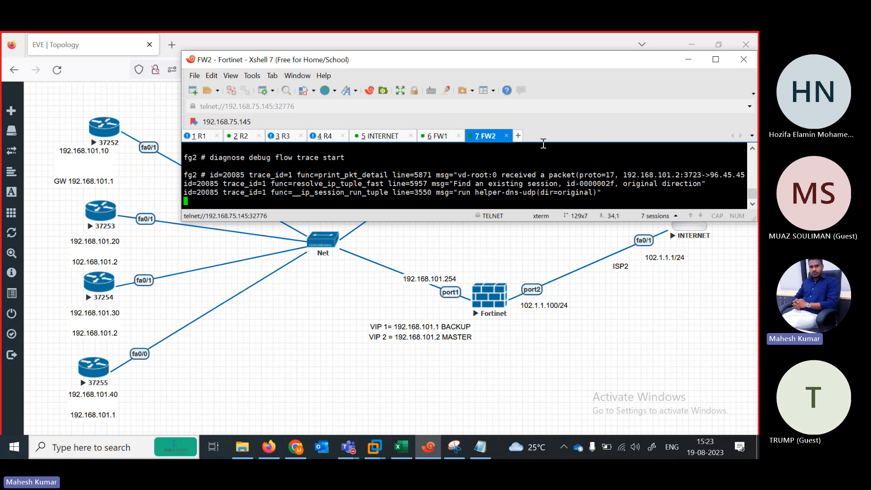
key(Return)
key(Return)
key(Return)
key(Return)
key(Return)
text(config system i)
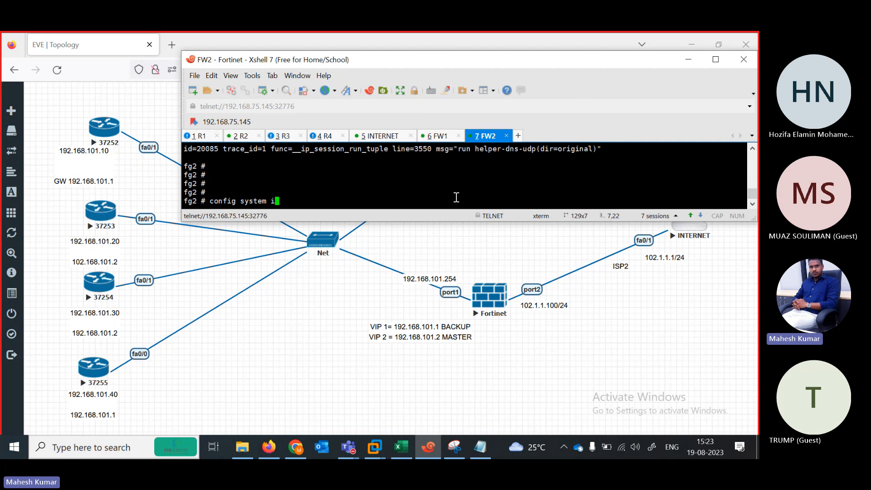
key(Tab)
key(Return)
text(edit port1)
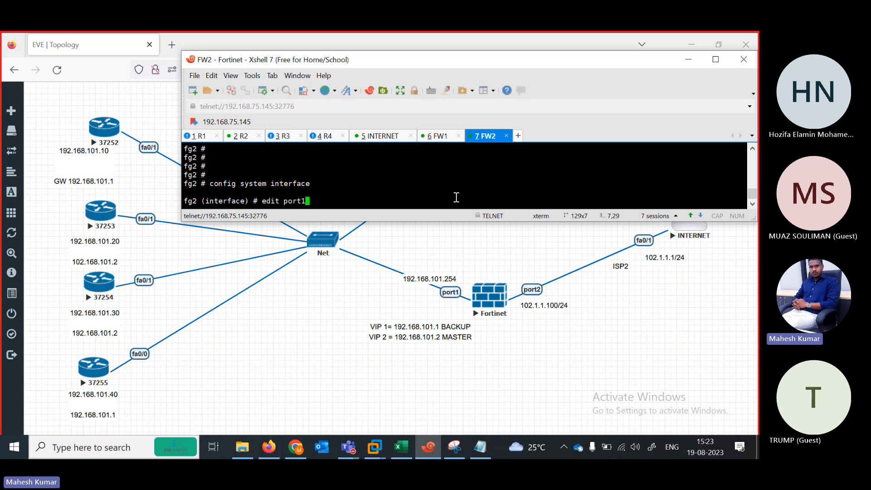
key(Return)
key(Return)
text(set mode )
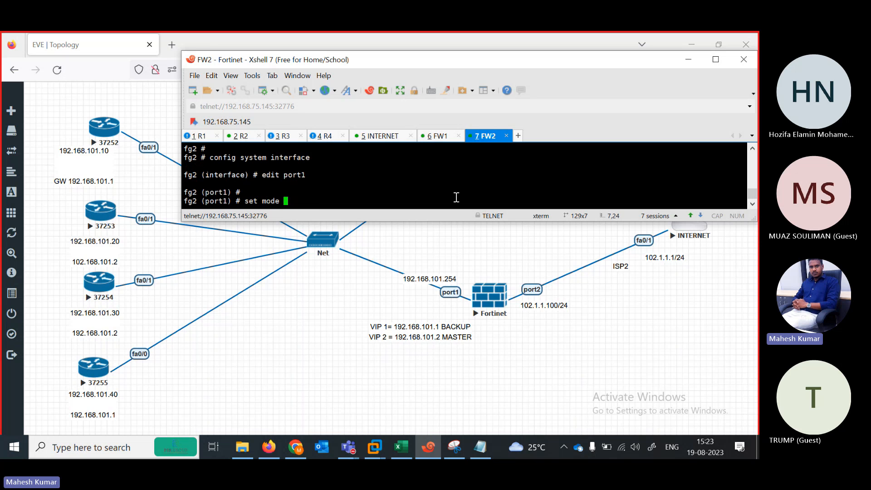
text(static)
key(Return)
key(Return)
Allow only ping on FW2 port1, assign 192.168.101.254/24, and save it with next.
text(set a)
key(Tab)
text(p)
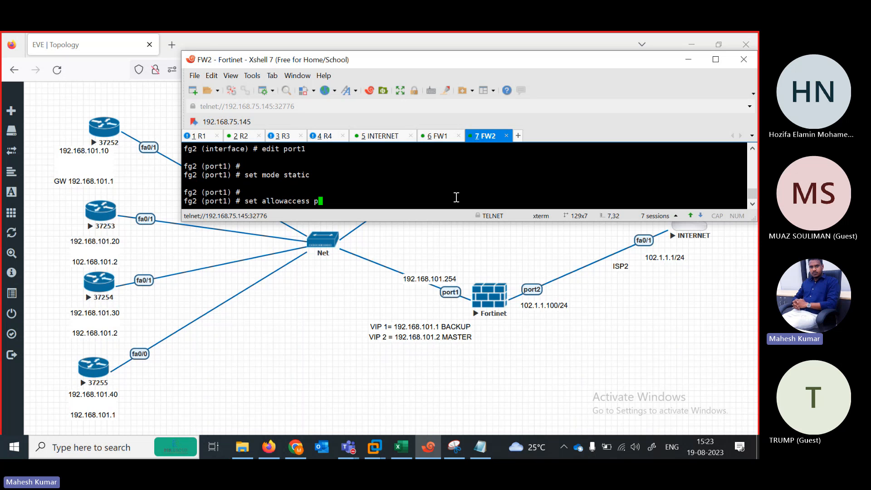
text(ing https ssh)
key(BackSpace)
key(BackSpace)
key(BackSpace)
key(BackSpace)
key(BackSpace)
key(BackSpace)
key(BackSpace)
key(BackSpace)
key(BackSpace)
key(Return)
key(Return)
text(se)
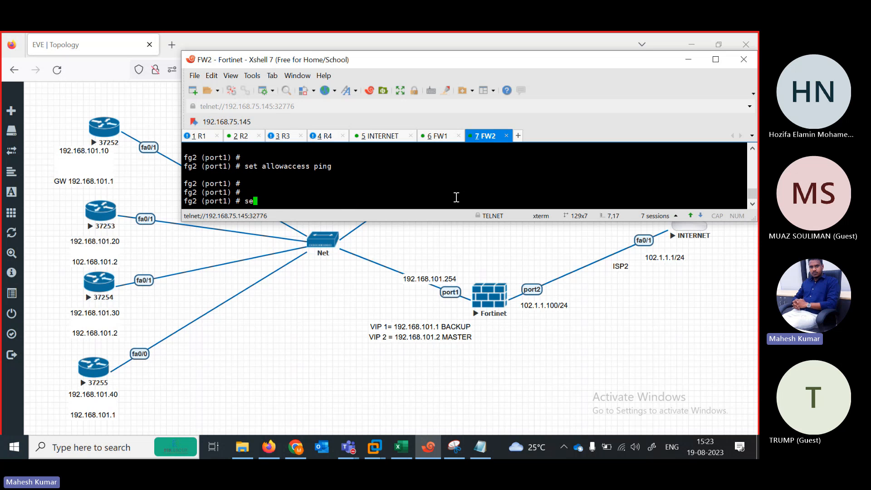
text(t ip 192.168.101.254)
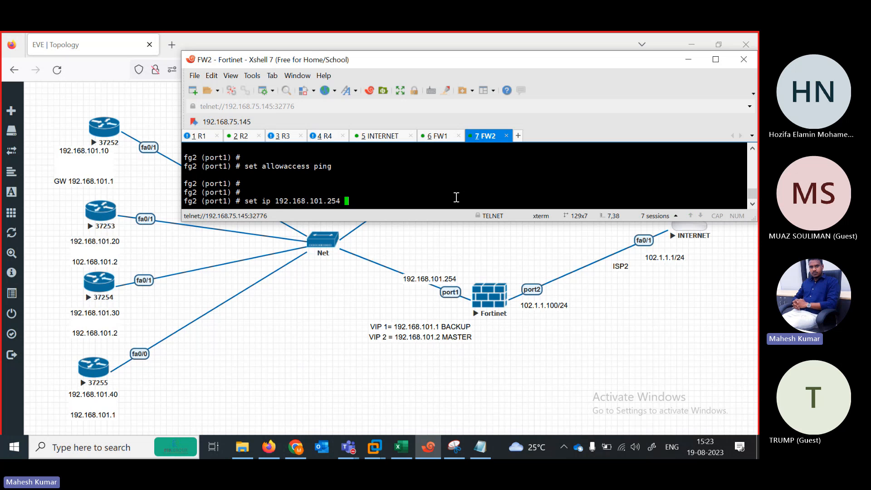
text(/24)
key(Return)
key(Return)
key(Return)
key(Return)
key(Return)
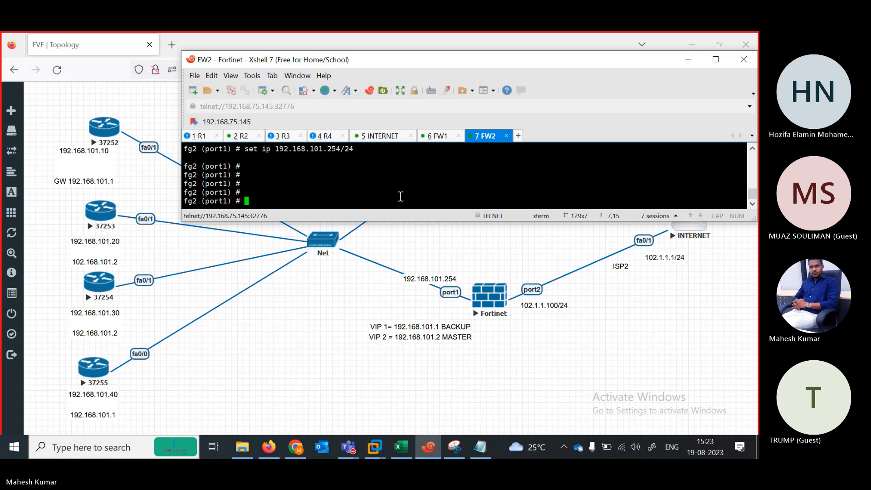
text(ext ed)
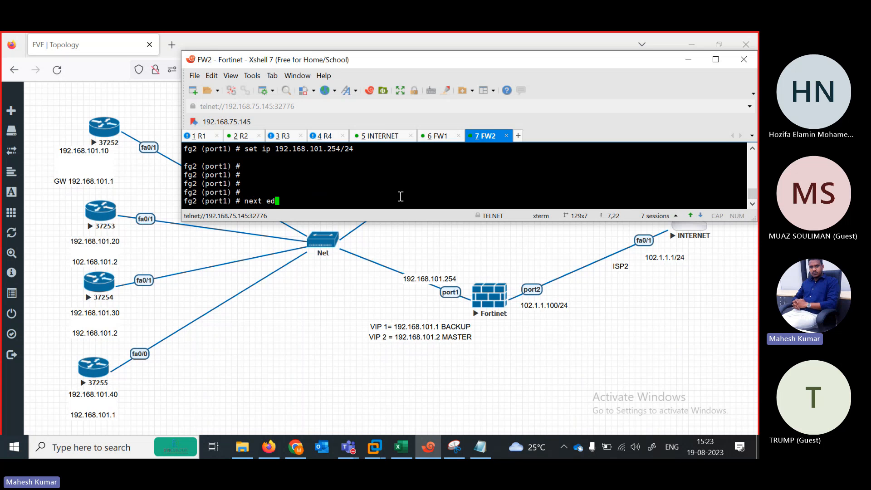
key(BackSpace)
key(BackSpace)
key(Return)
Give FW2 port2 ping access and 102.1.1.100/24, then show FW1's console beside FW2's.
text(e)
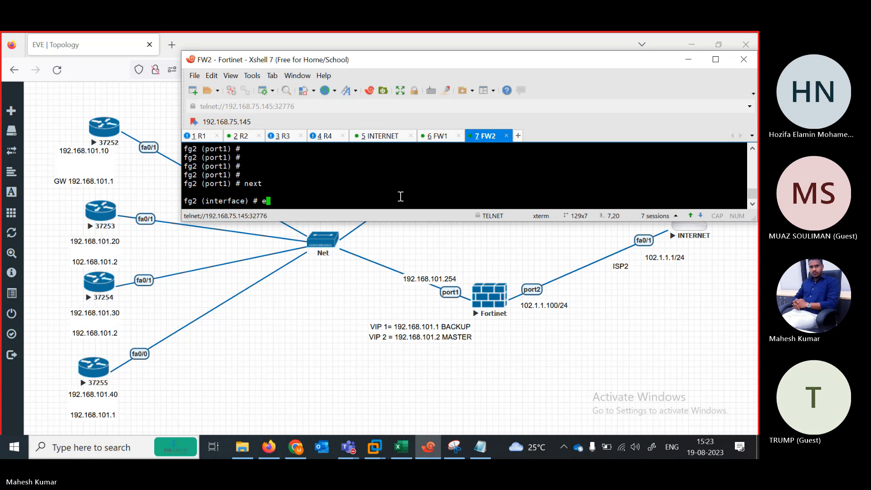
text(dit port2)
key(Return)
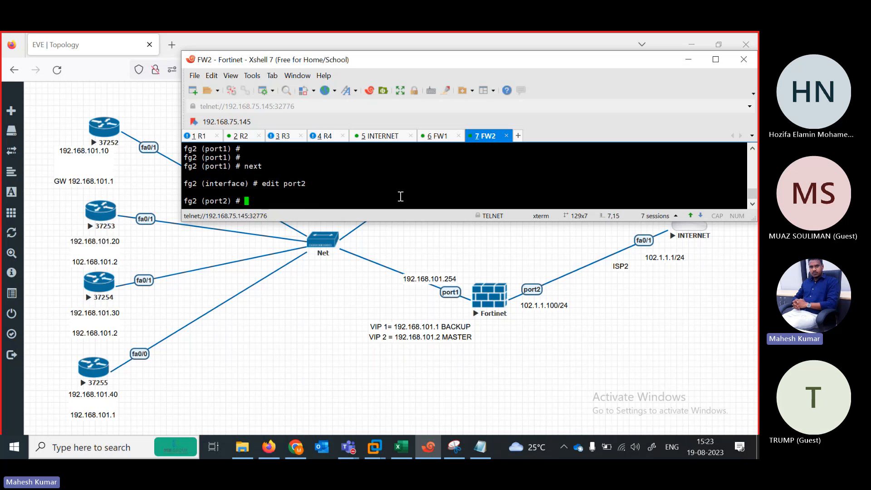
text(set allowaccess ping)
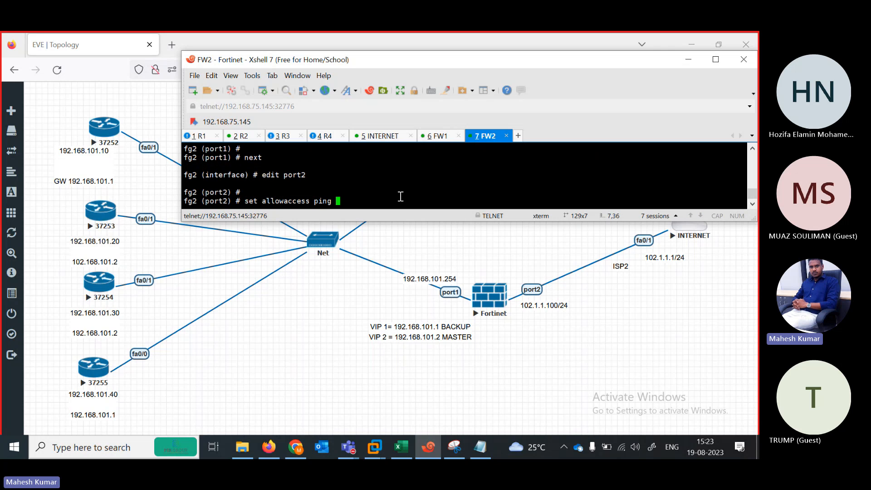
key(Return)
text(set ip 1)
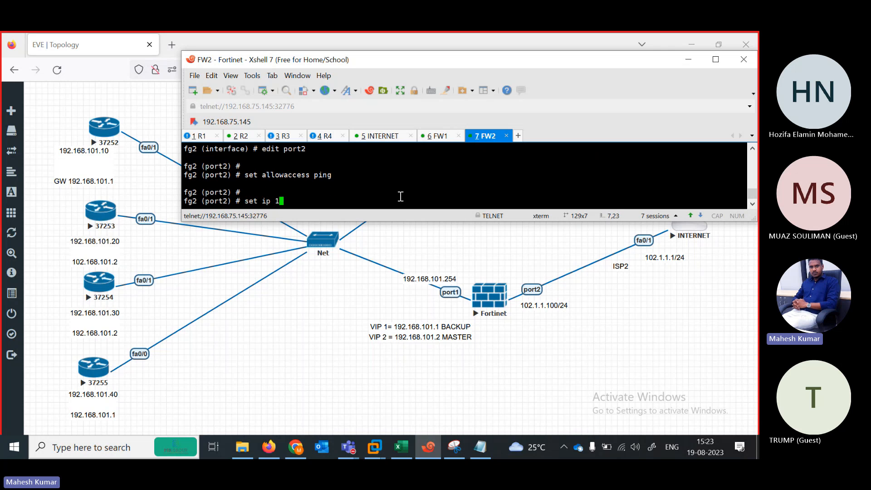
text(02.1.1.100/24)
key(Return)
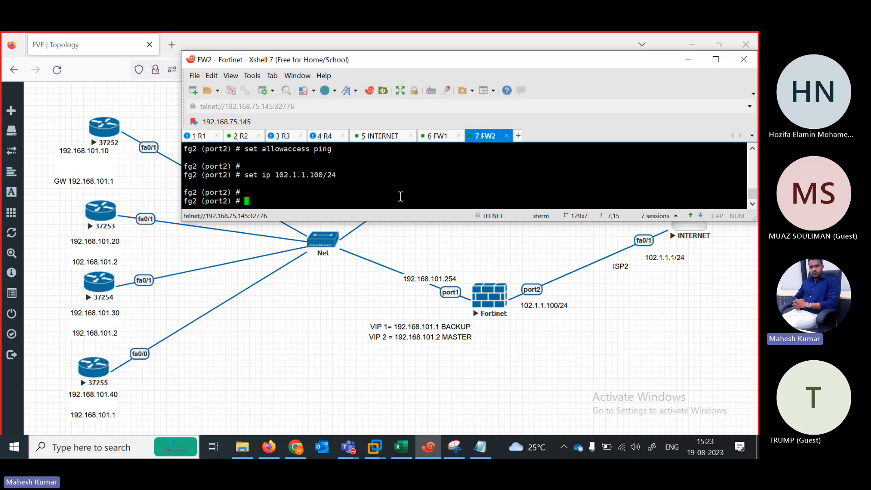
text(se)
key(BackSpace)
key(BackSpace)
drag(451, 63, 420, 179)
drag(407, 252, 359, 301)
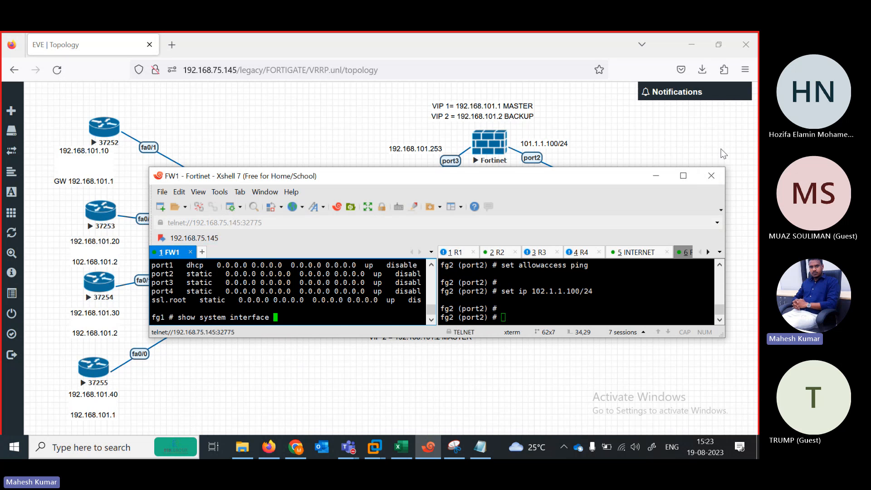
Merge the consoles back into one Xshell pane and page through FW1's interface listing.
click(684, 175)
drag(635, 113, 672, 115)
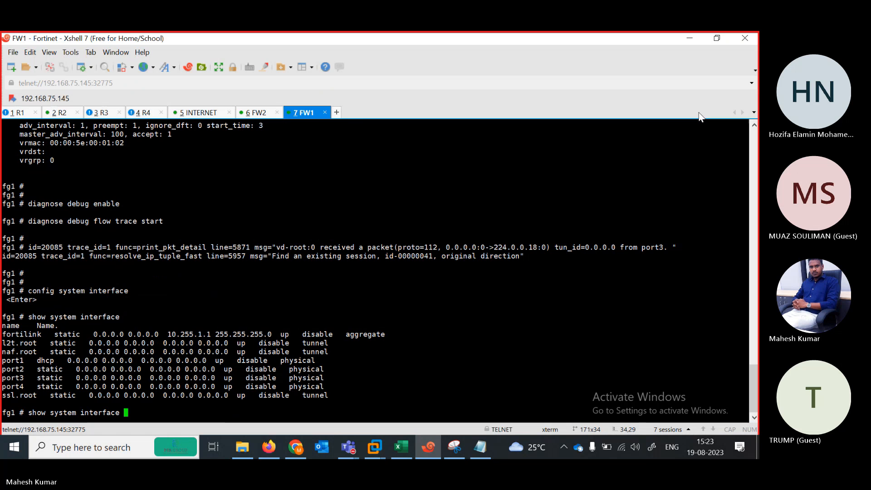
click(716, 38)
drag(403, 174, 376, 199)
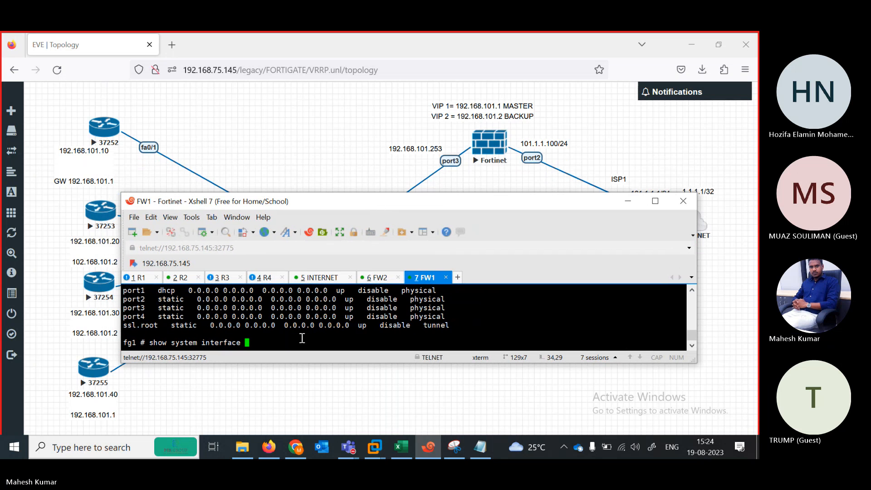
key(Return)
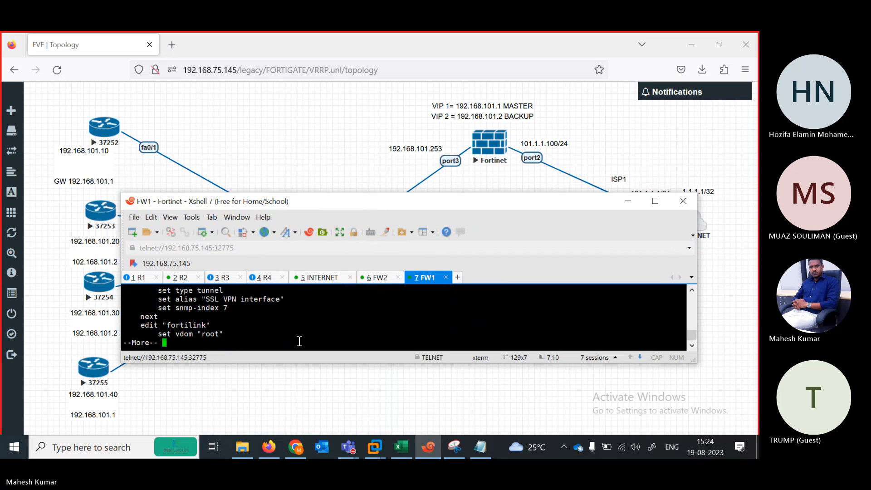
key(space)
On FW1, enter system interface configuration and allow ping on port2.
text(config system in)
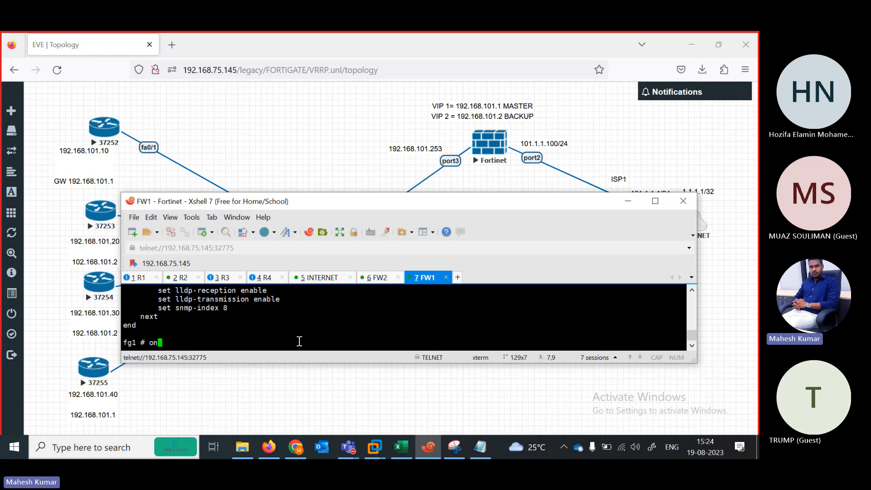
key(Tab)
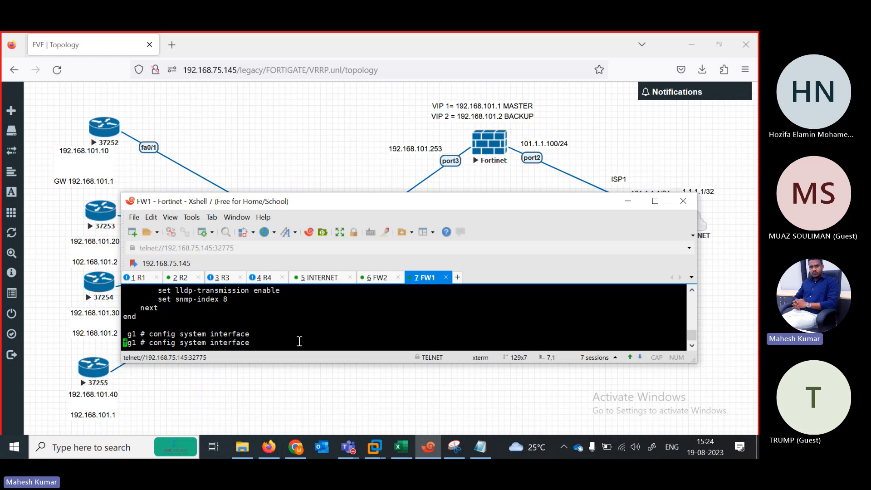
key(Return)
text(edit po)
text(rt2)
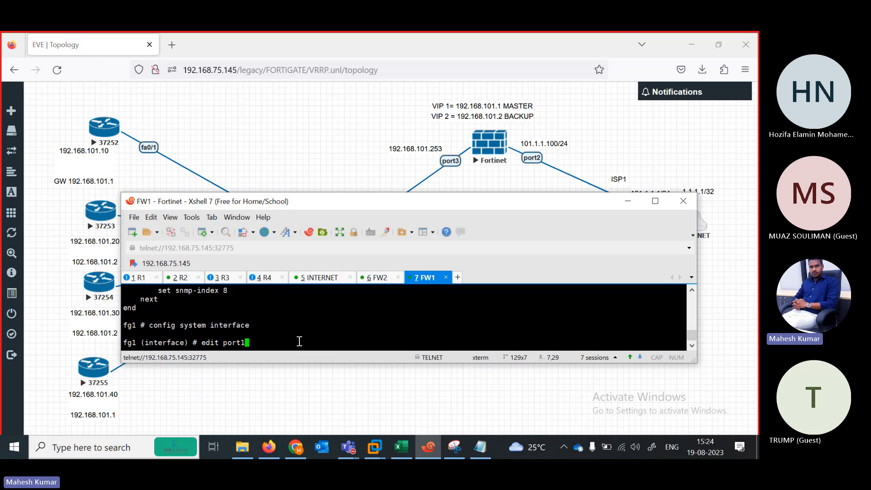
key(Return)
key(Return)
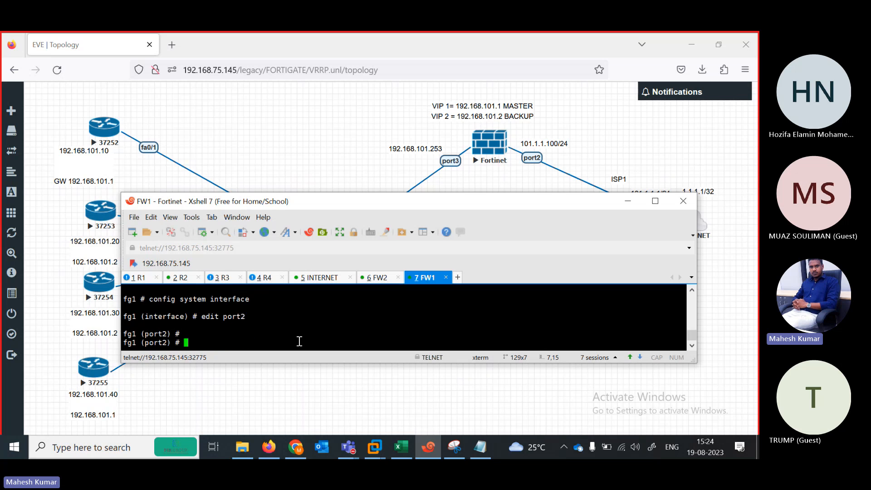
text(set al)
key(Tab)
text(ping)
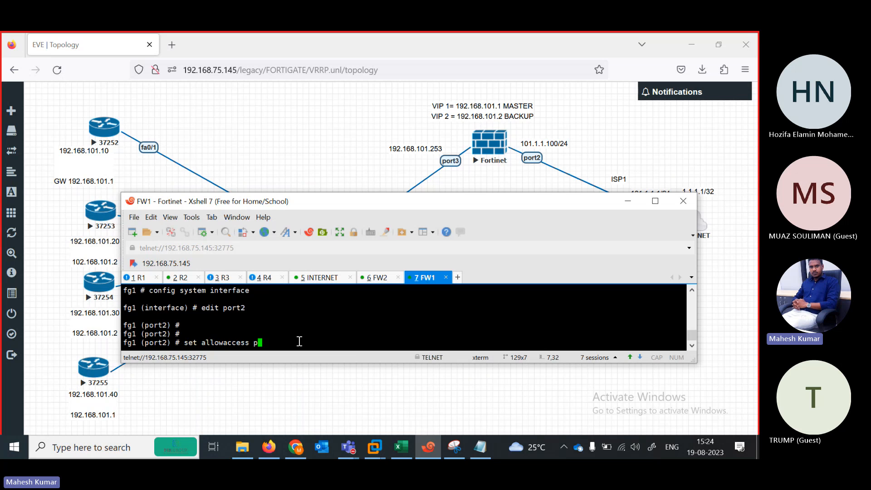
key(Return)
Set FW1 port2 to static addressing with 101.1.1.100/24 and save it with next.
text(set mode static)
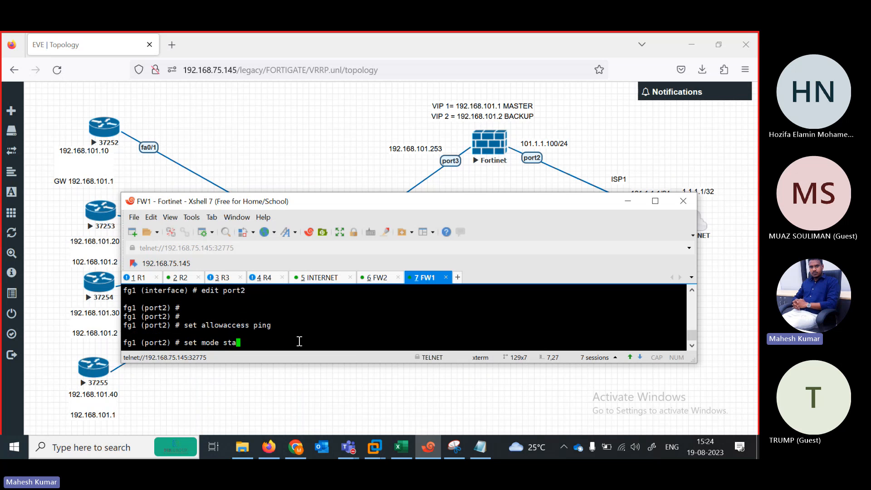
key(Return)
text(set ip )
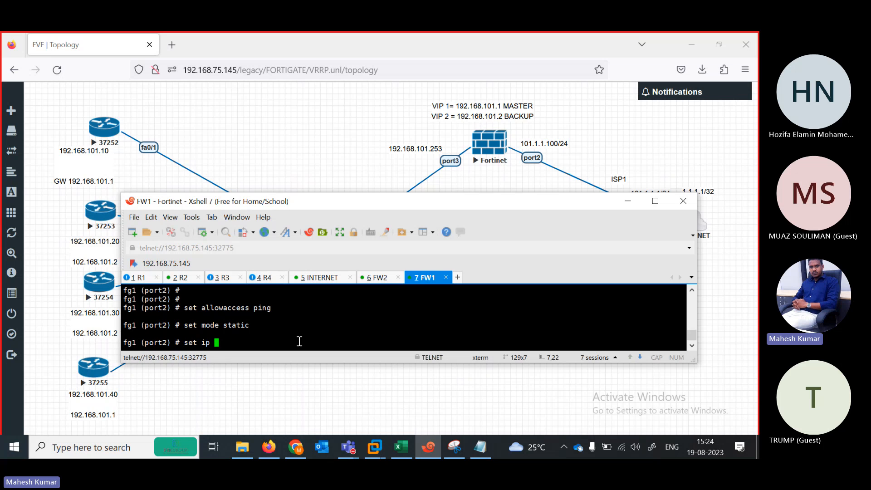
text(101.1.1.100/24)
key(Return)
text(set)
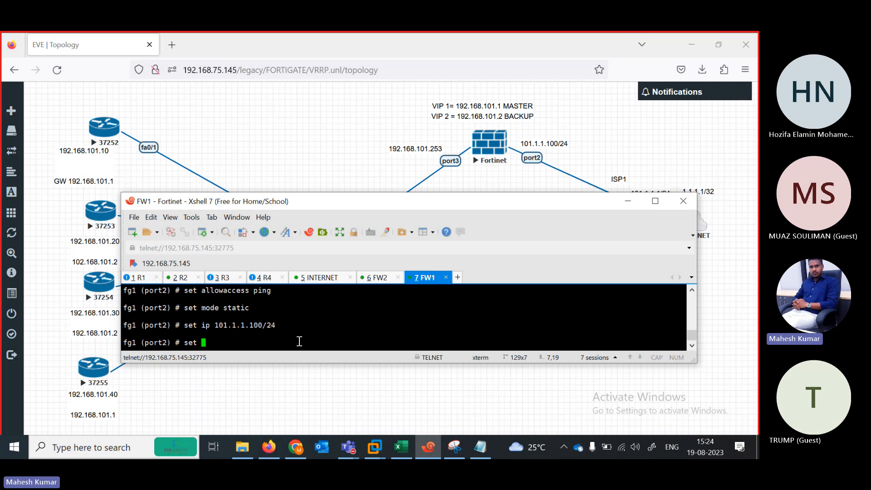
key(BackSpace)
key(BackSpace)
key(BackSpace)
key(BackSpace)
key(BackSpace)
text(next)
key(Return)
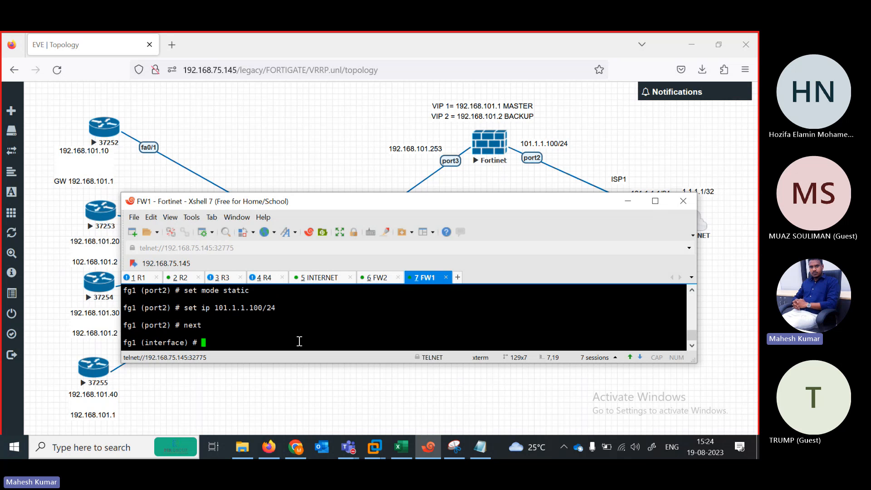
Give FW1 port3 ping access and 192.168.101.253/24, then end the configuration.
text(edit port3)
key(Return)
text(set allowaccess ping)
key(Return)
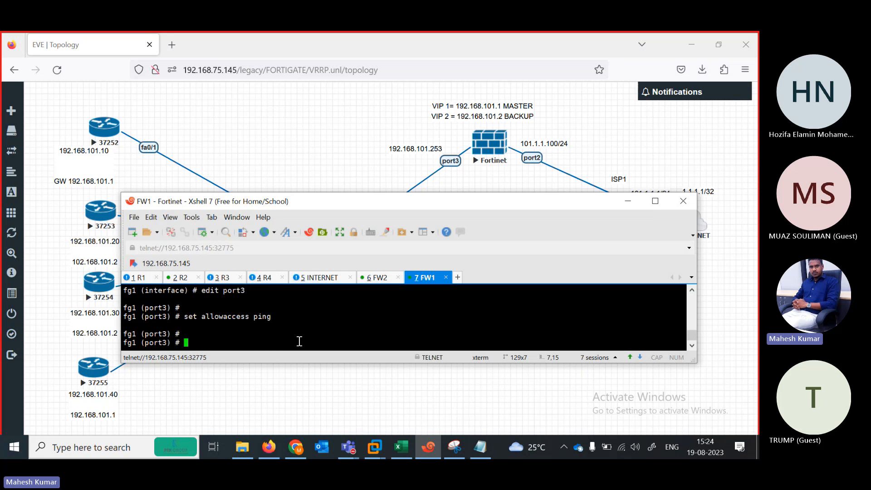
text(set ip 192.168.101.253/)
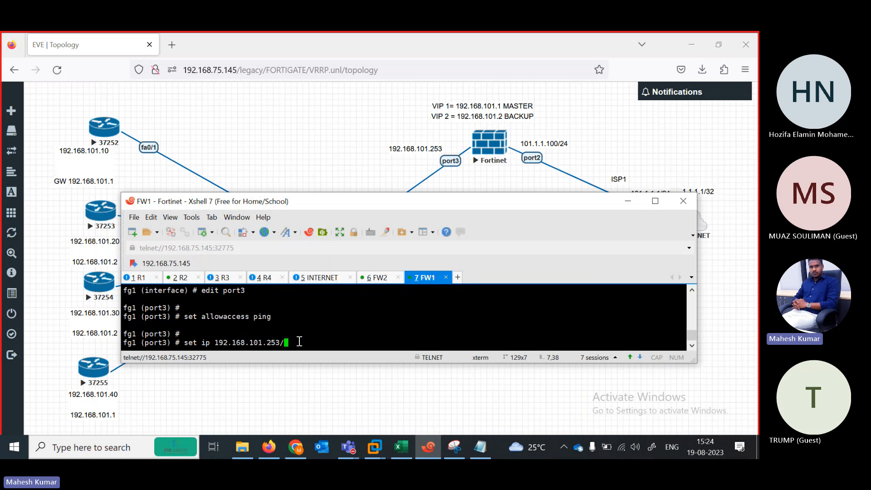
text(24)
key(Return)
key(Return)
text(end)
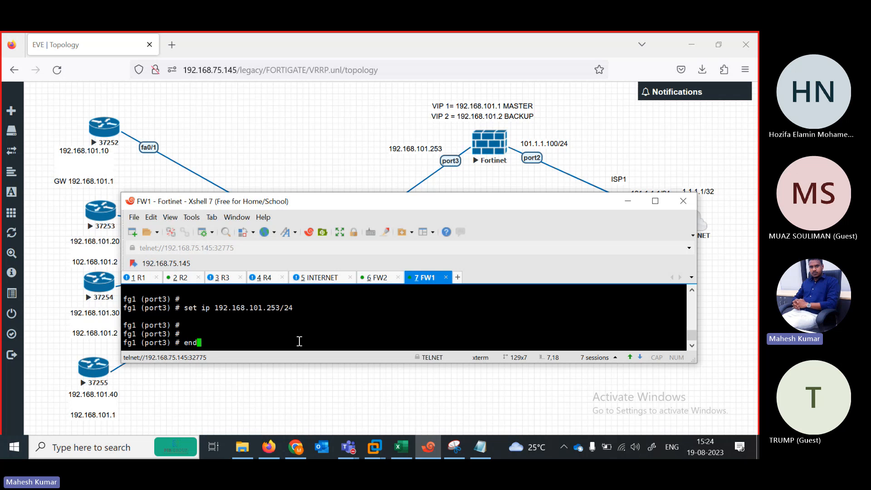
key(Return)
key(Return)
List FW1's system interfaces to verify the new addresses, then clear the command line.
text(show sys)
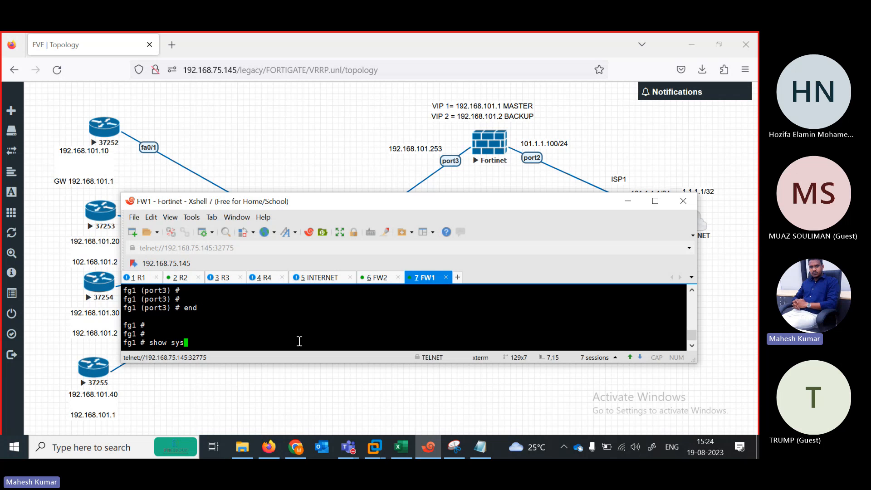
text(tem interface)
key(question)
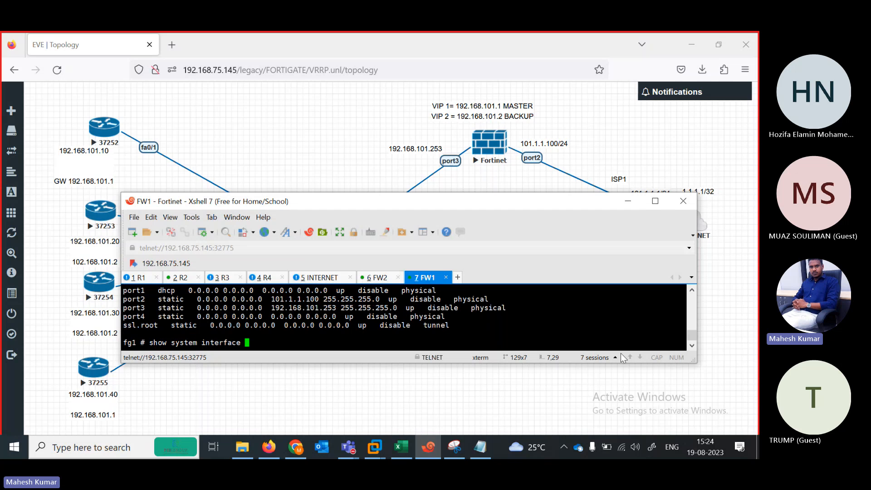
drag(691, 341, 691, 343)
scroll(691, 343, up, 2)
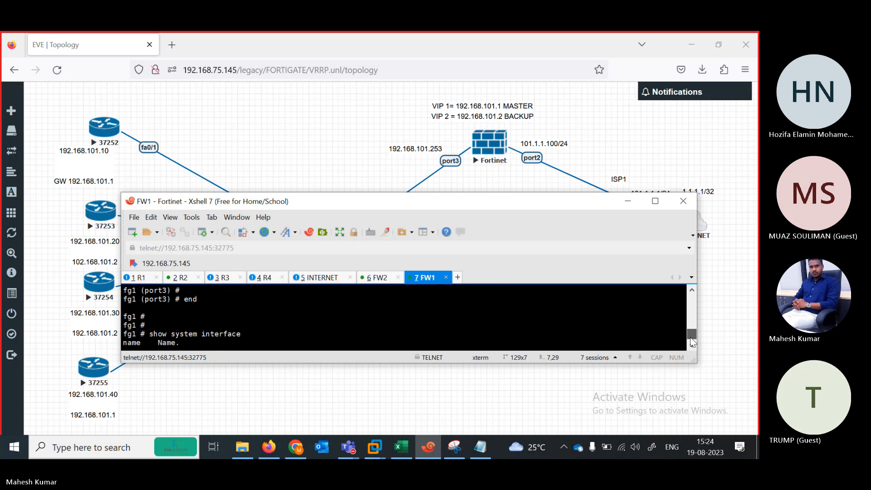
scroll(691, 344, down, 2)
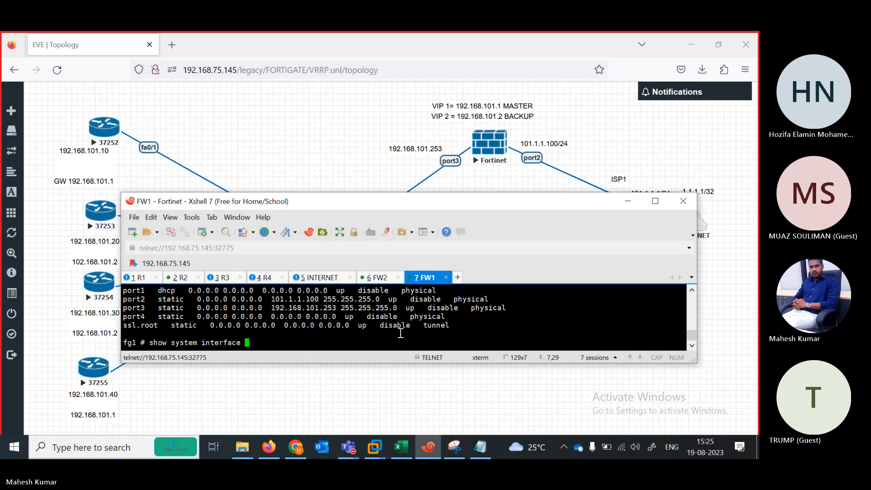
key(BackSpace)
key(BackSpace)
key(BackSpace)
key(BackSpace)
key(BackSpace)
key(BackSpace)
key(BackSpace)
key(BackSpace)
key(BackSpace)
key(BackSpace)
key(BackSpace)
key(BackSpace)
key(BackSpace)
key(BackSpace)
key(BackSpace)
key(BackSpace)
key(BackSpace)
key(BackSpace)
key(BackSpace)
key(BackSpace)
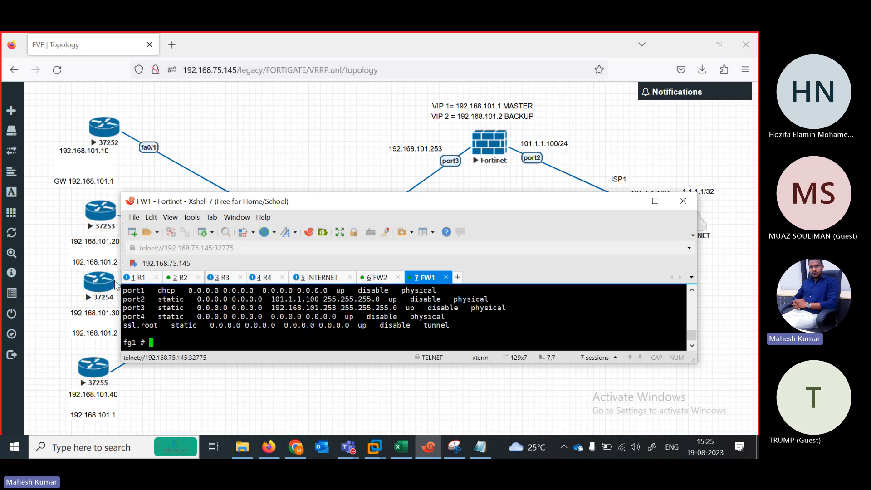
From R1, ping the firewall addresses 192.168.101.253 and 192.168.101.254.
click(138, 277)
key(Return)
key(Return)
key(Return)
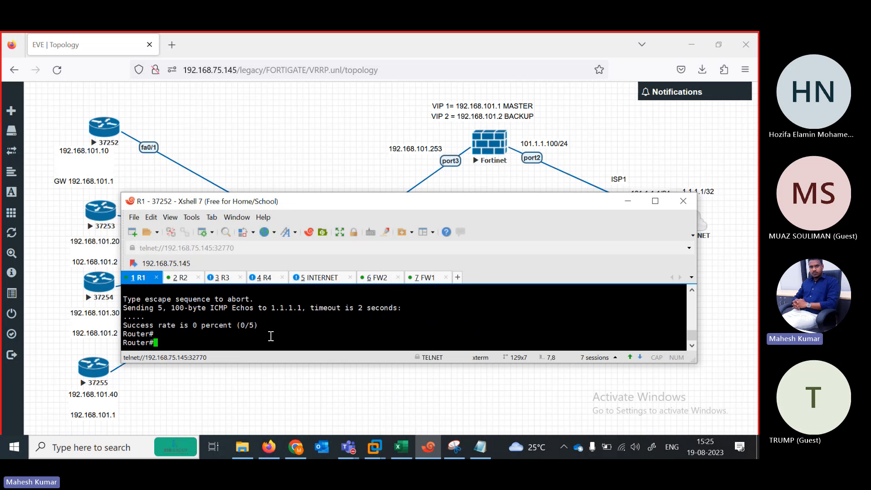
text(pi)
key(Tab)
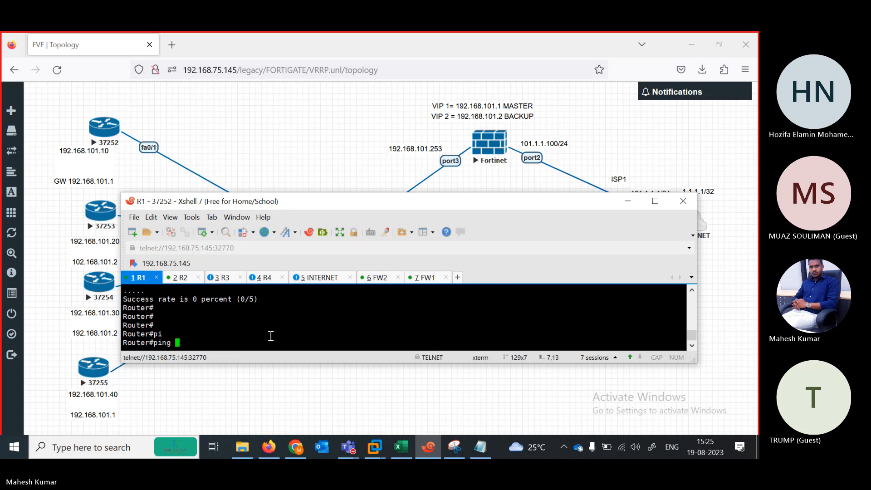
text(10982)
key(BackSpace)
key(BackSpace)
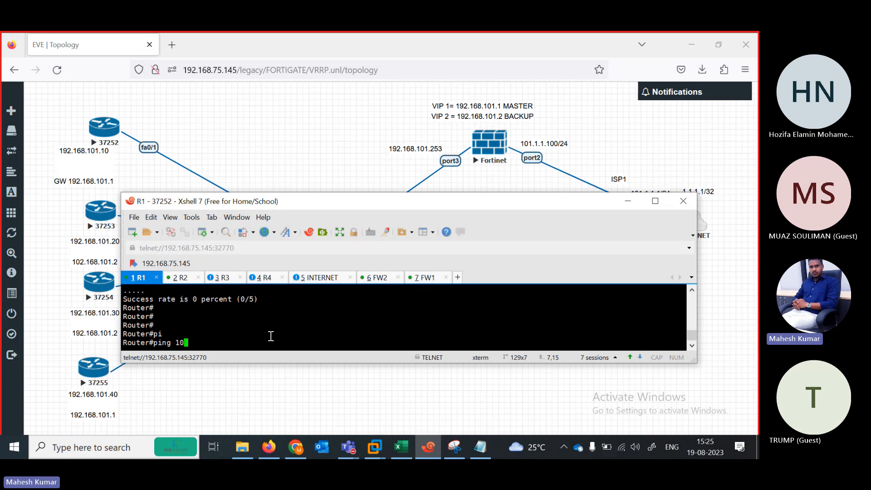
text(92.168.101.253)
key(Return)
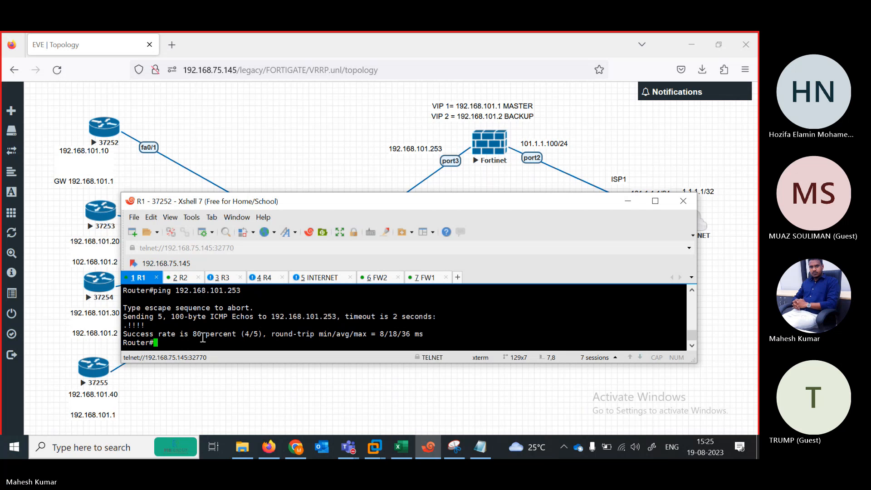
key(Up)
key(Return)
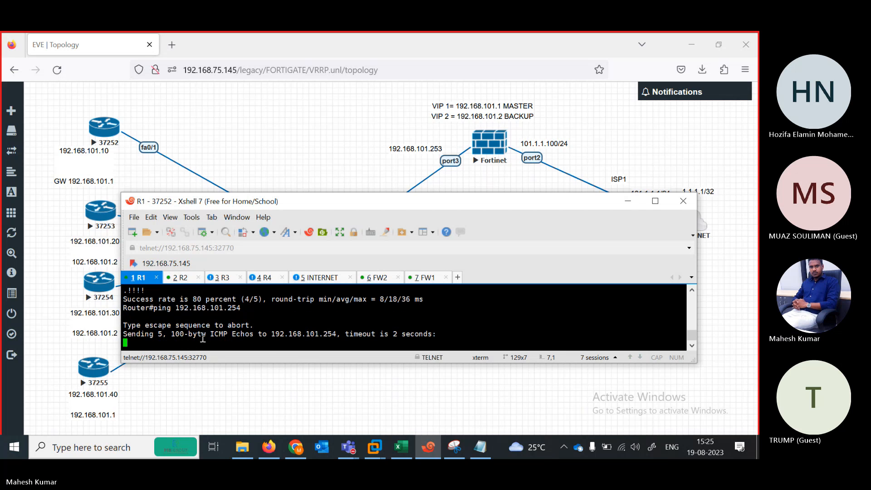
From R1, ping virtual IPs 192.168.101.1 and 192.168.101.2; .2 succeeds at 80 percent.
drag(372, 203, 391, 130)
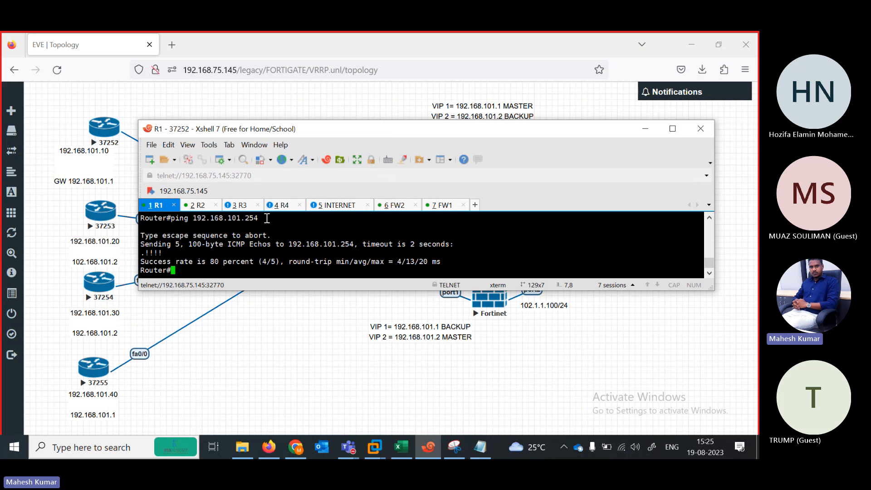
click(200, 205)
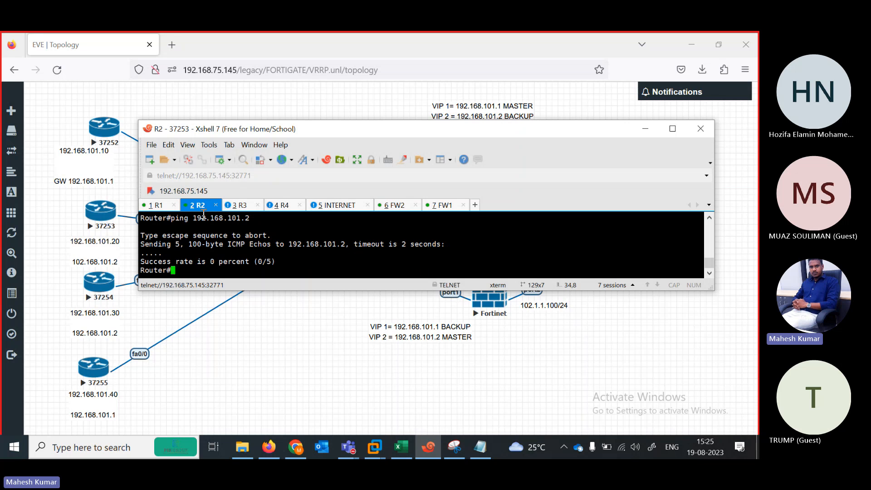
click(160, 205)
text(pin)
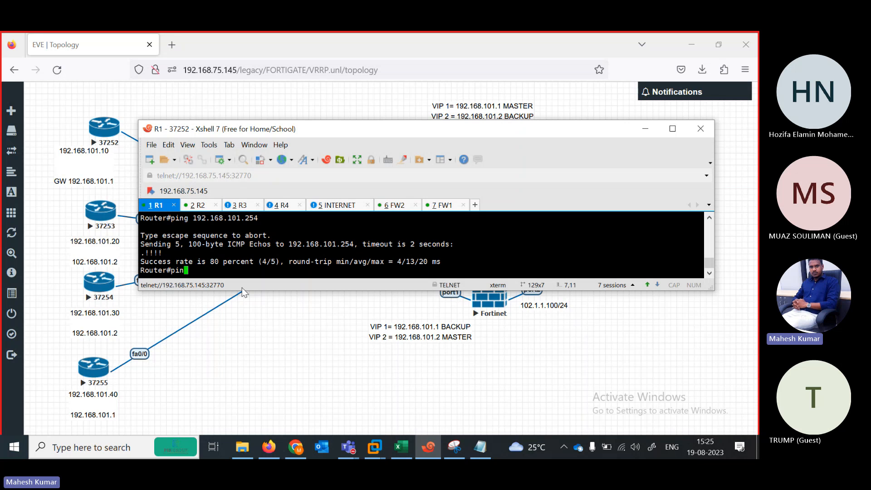
text(g 192.168.101.1)
key(Return)
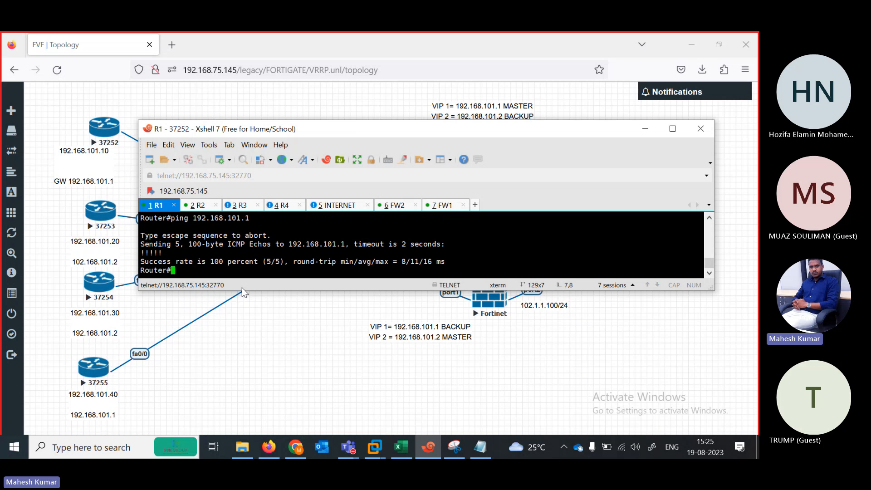
key(Up)
key(BackSpace)
text(2.168.101.)
key(Return)
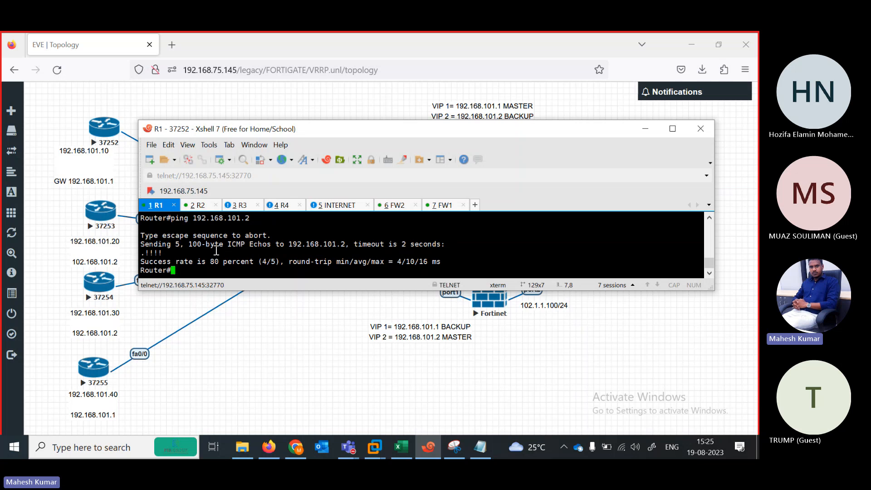
Ping 1.1.1.1 from R1.
key(Return)
key(Return)
key(Return)
key(Return)
key(Return)
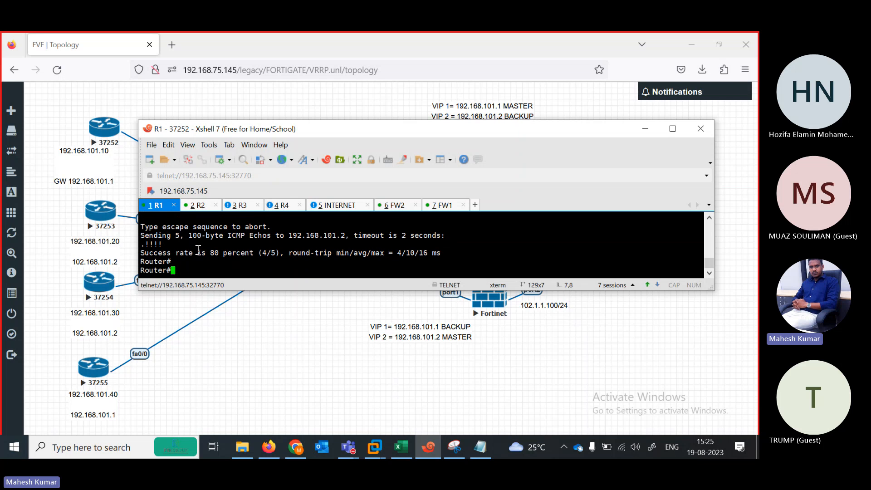
key(Return)
text(ping 1)
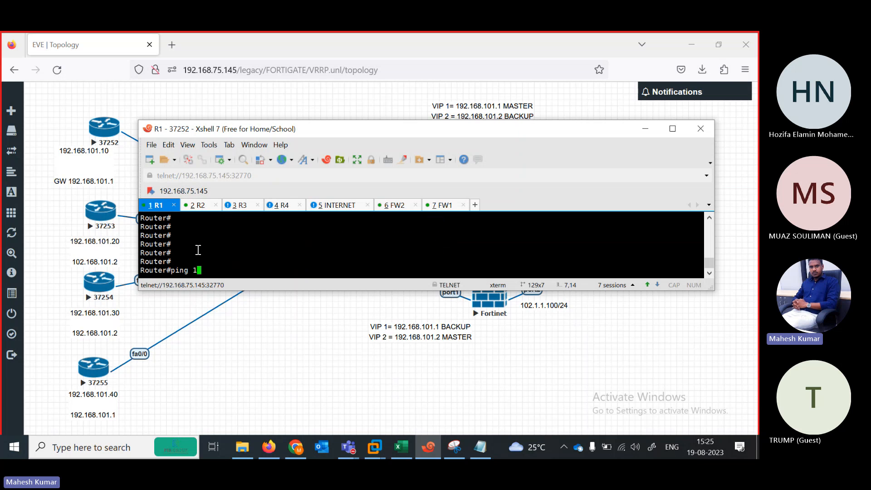
text(.1.1.1)
key(Return)
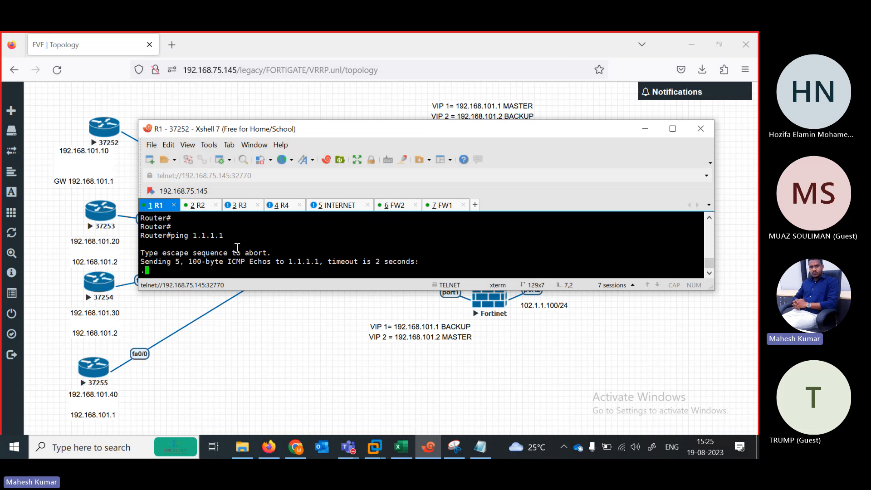
Ping 1.1.1.1 from the R2 router.
click(199, 207)
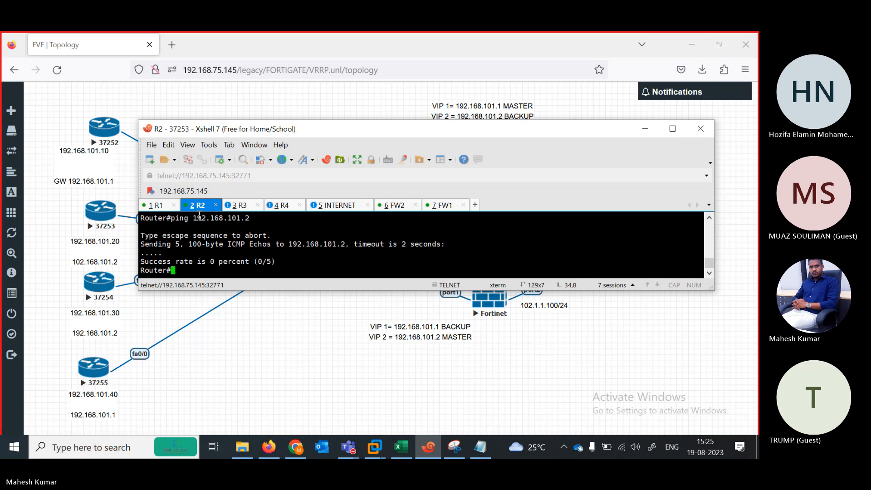
key(Return)
key(Return)
key(Return)
text(pi)
key(Return)
text(ping )
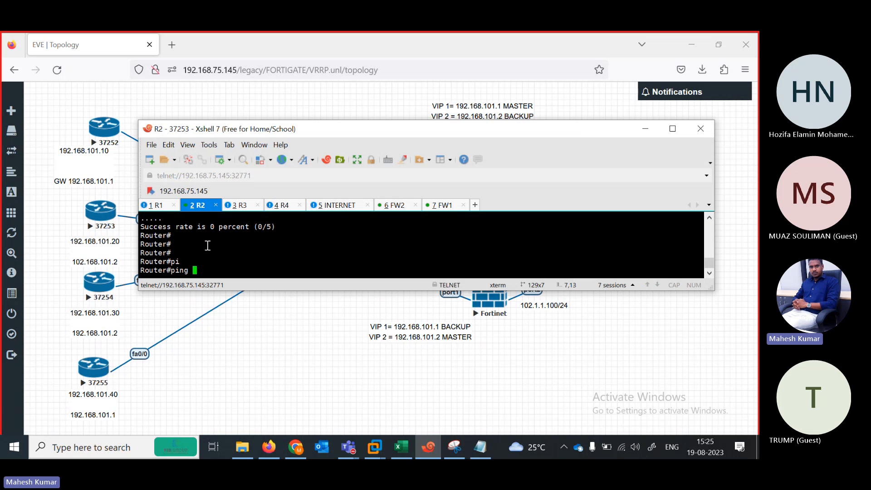
text(1.1.1.1)
key(Return)
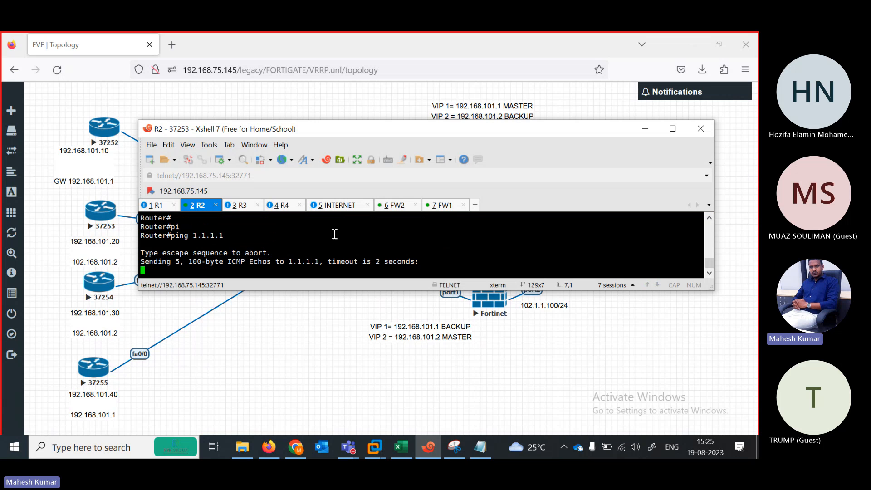
Check R1's ping result, then turn off all debugging on the INTERNET router with undebug all.
click(338, 205)
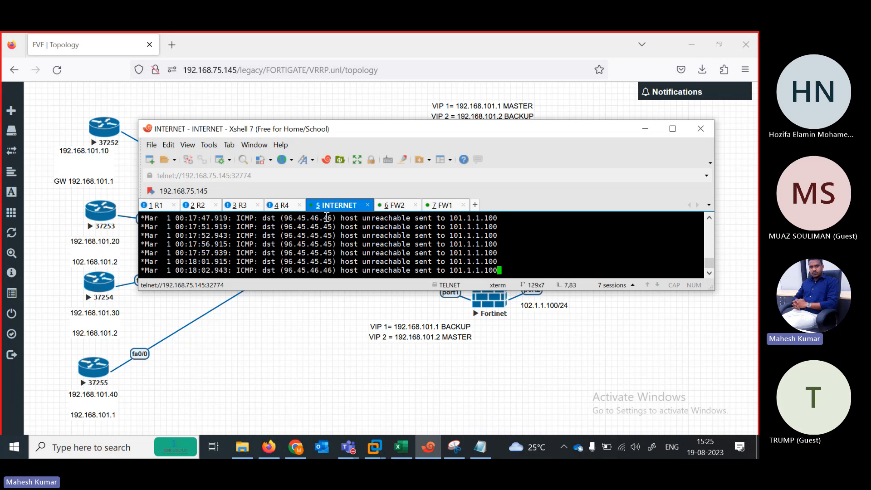
click(157, 205)
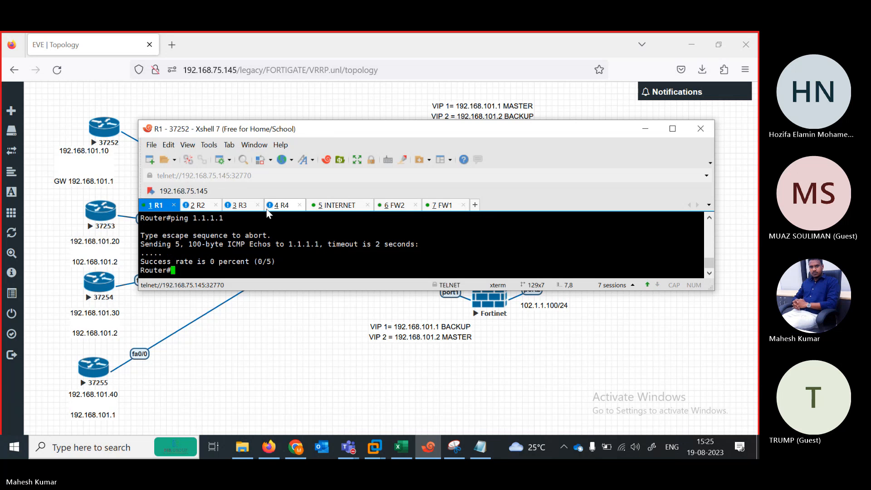
click(334, 207)
key(Return)
key(Return)
key(Return)
key(Return)
key(Return)
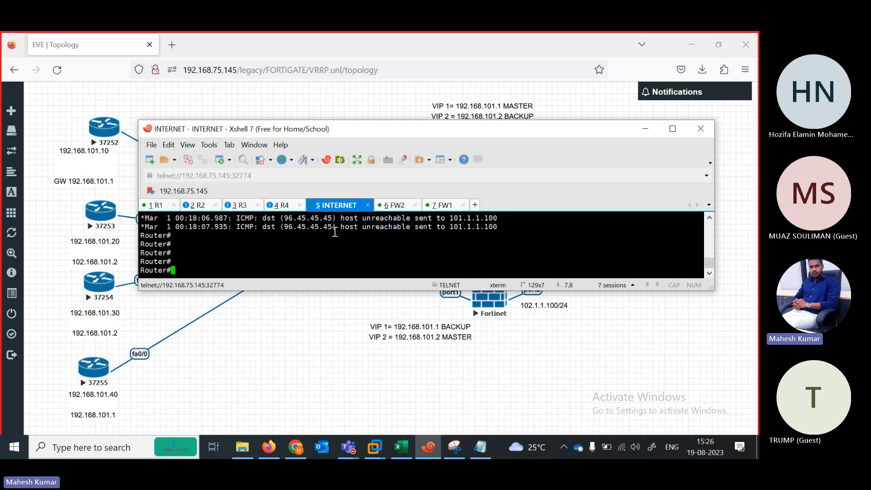
text(u all)
key(Return)
key(Return)
key(Return)
List the INTERNET router's interfaces: Fa0/0 101.1.1.1, Fa0/1 102.1.1.1, Loopback1 1.1.1.1.
text(sh)
key(Tab)
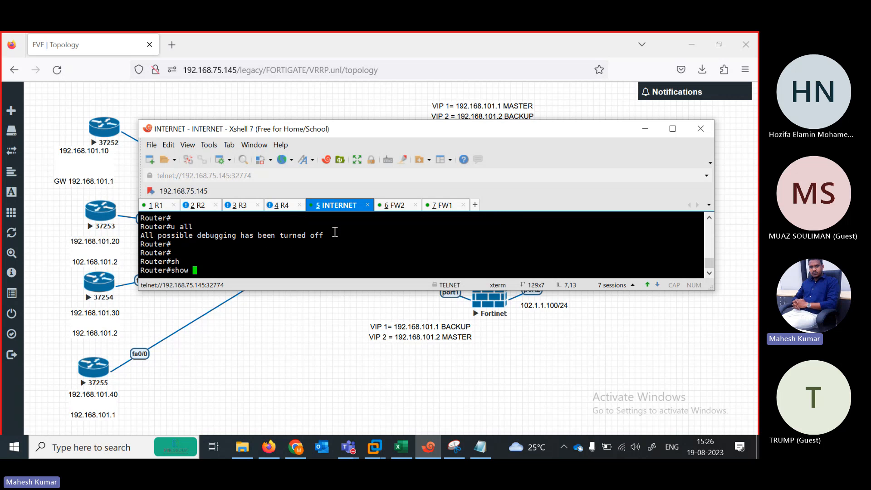
text(sy)
key(Tab)
text(in)
key(Tab)
key(BackSpace)
key(BackSpace)
key(Tab)
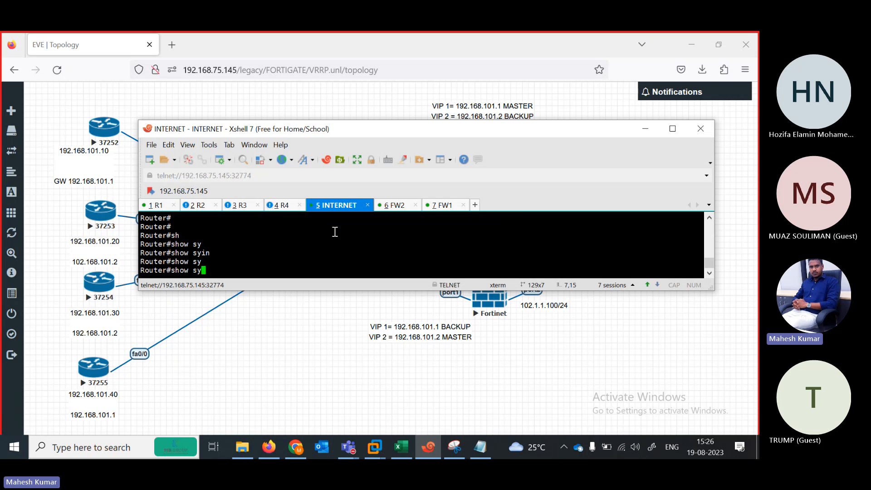
text(s)
key(Tab)
key(BackSpace)
key(BackSpace)
key(BackSpace)
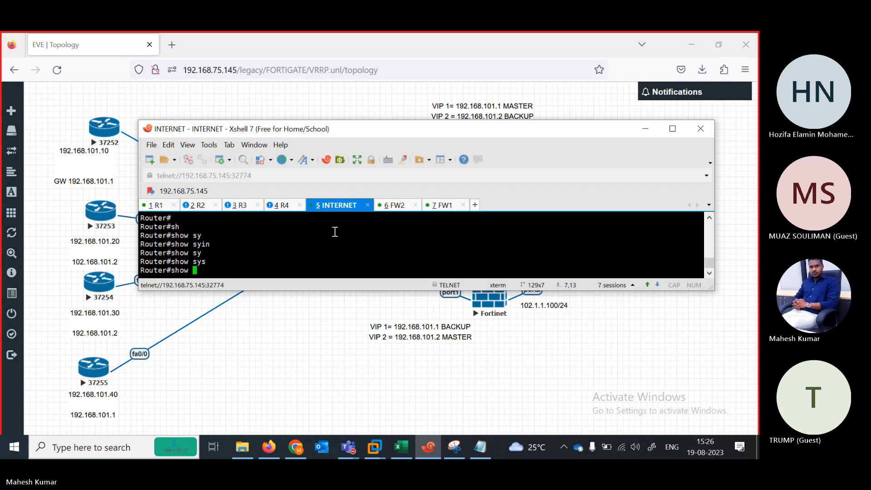
text(ip int )
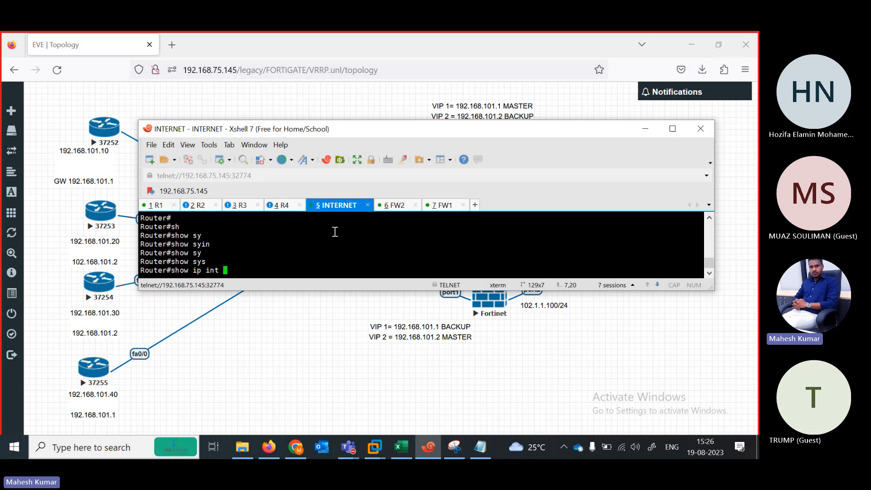
text(br)
key(Return)
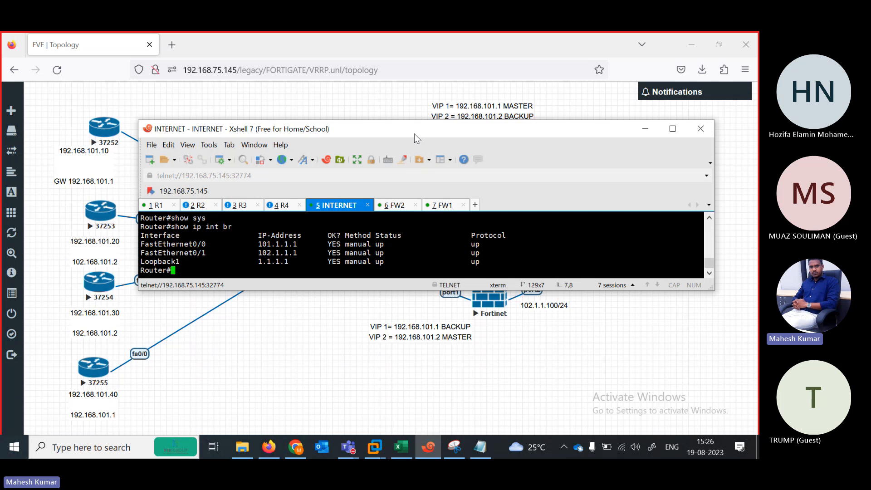
drag(414, 134, 367, 185)
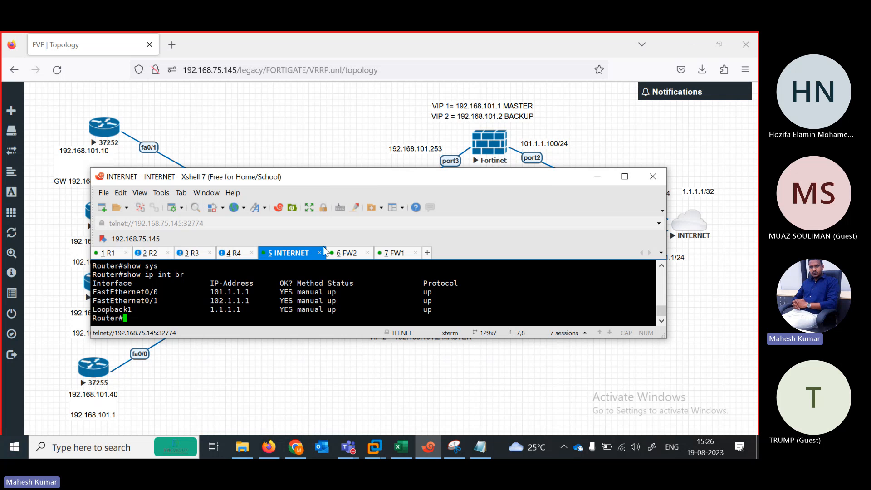
Move the FW1 session ahead of FW2 and run show router static on FW1.
drag(396, 252, 346, 256)
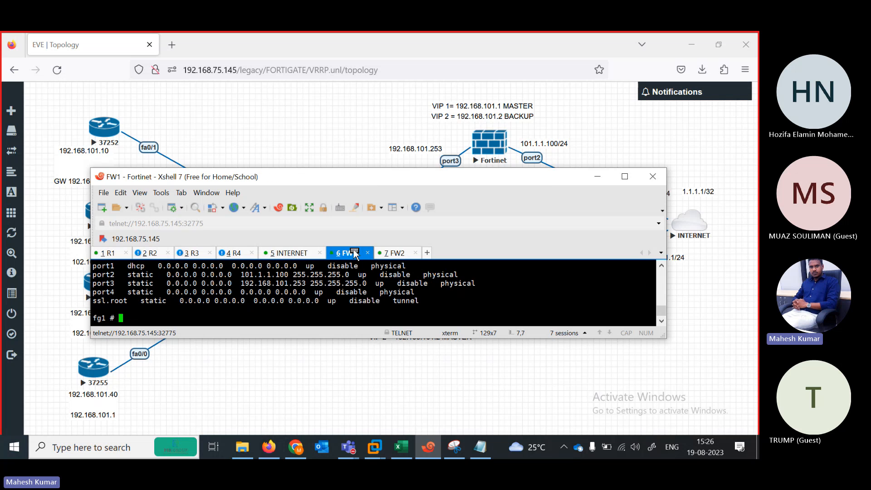
key(Return)
key(Return)
key(Return)
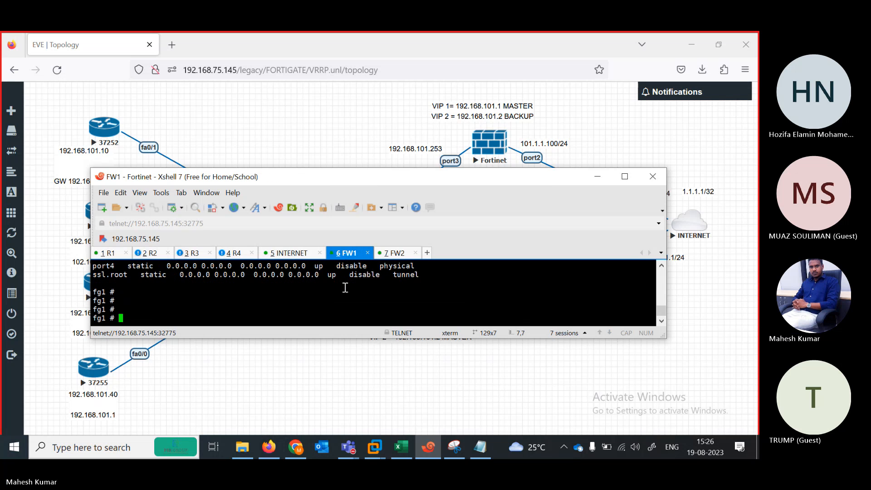
text(show)
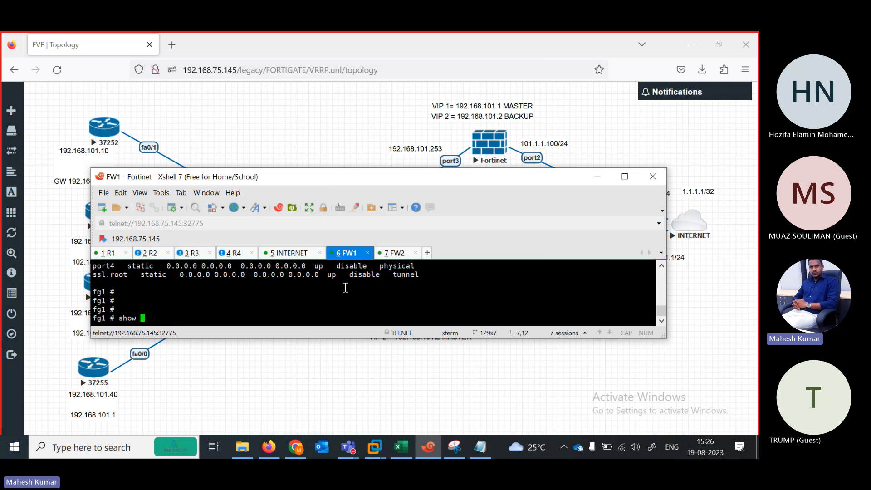
text( system)
key(BackSpace)
key(BackSpace)
key(BackSpace)
key(BackSpace)
key(BackSpace)
key(BackSpace)
key(BackSpace)
text(sctp-filter)
key(BackSpace)
key(BackSpace)
key(BackSpace)
key(BackSpace)
key(BackSpace)
key(BackSpace)
key(BackSpace)
key(BackSpace)
key(BackSpace)
key(BackSpace)
key(BackSpace)
key(BackSpace)
key(BackSpace)
text(w system ro)
key(BackSpace)
key(BackSpace)
key(BackSpace)
key(BackSpace)
key(BackSpace)
key(BackSpace)
key(BackSpace)
key(BackSpace)
key(BackSpace)
key(BackSpace)
key(BackSpace)
key(BackSpace)
key(BackSpace)
text(show router static)
key(Return)
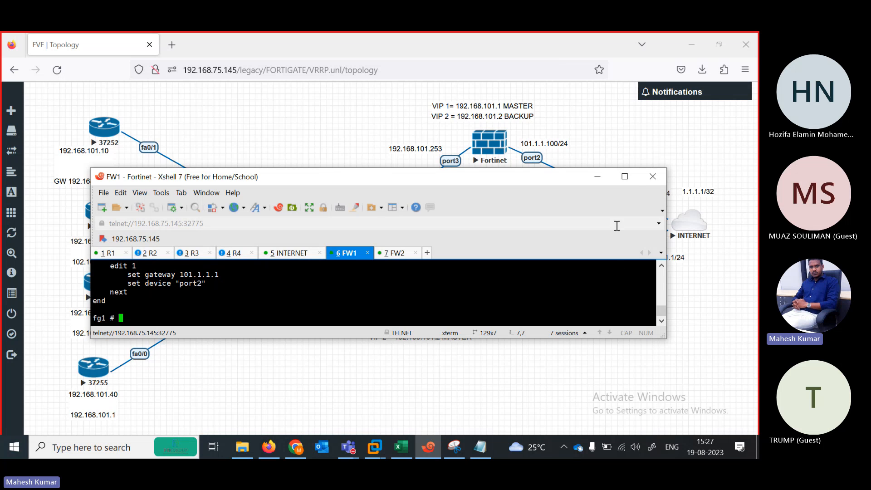
Maximize the terminal and highlight FW1's route via gateway 101.1.1.1 on port2.
click(624, 179)
drag(32, 369, 121, 400)
click(107, 400)
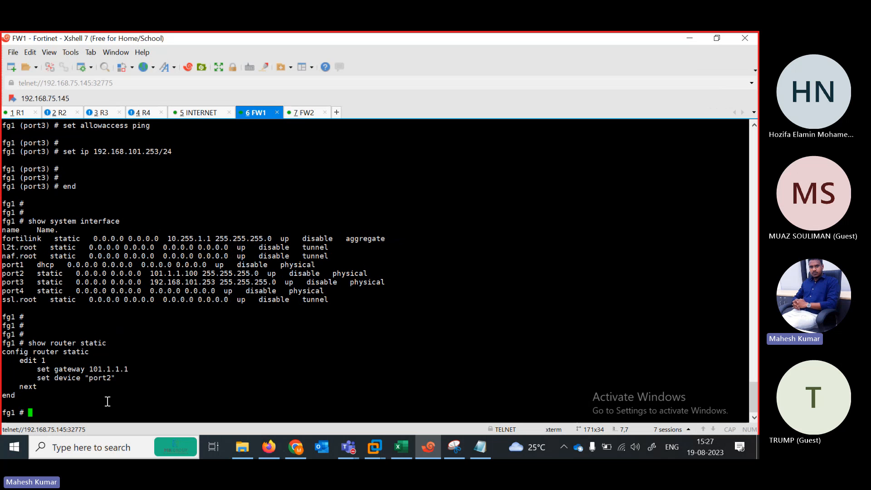
On FW2, finish the port2 edit with end and show its static route via 102.1.1.1 on port2.
click(301, 113)
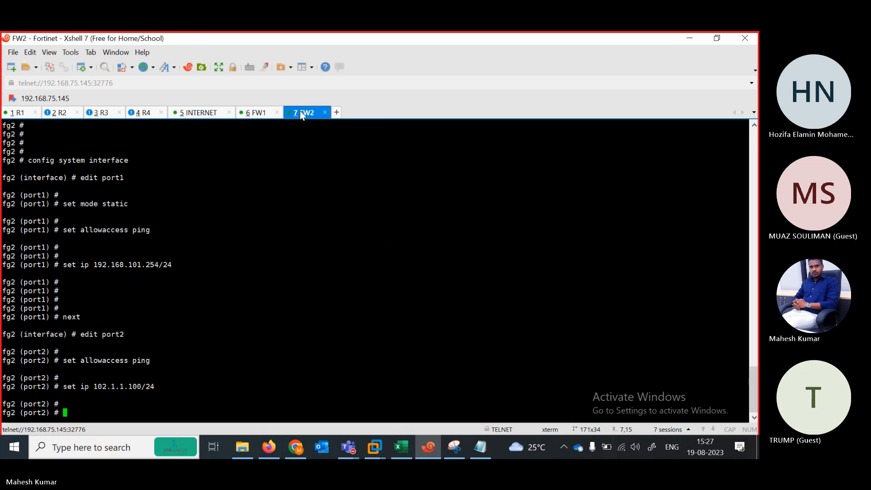
text(end)
key(Return)
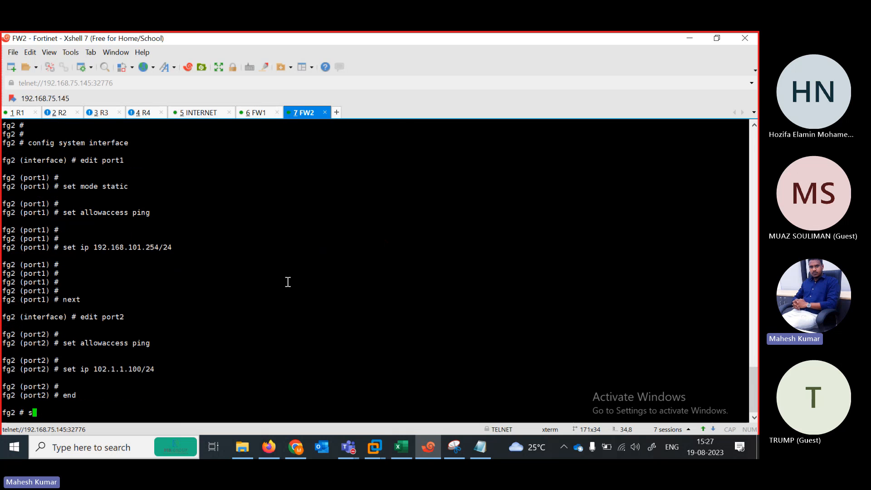
text(show router static)
key(Return)
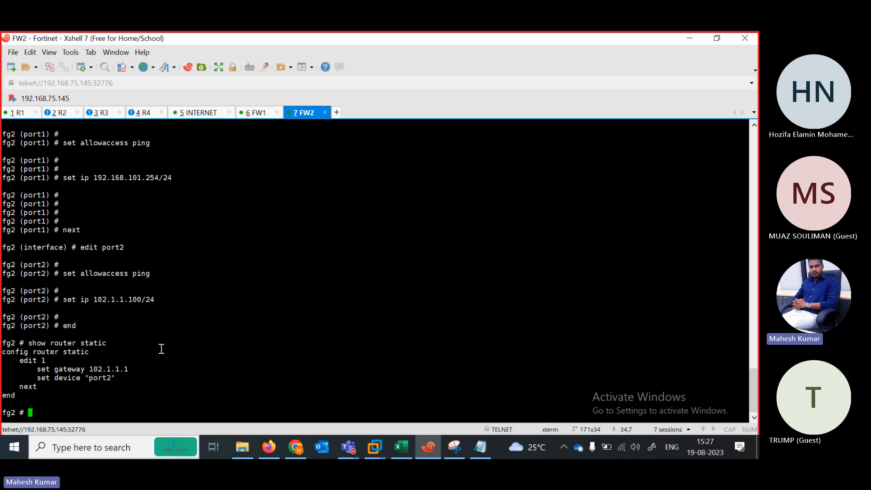
Restore the window, ping 1.1.1.1 from FW2 with 0% loss, then return to FW1.
click(715, 39)
click(590, 177)
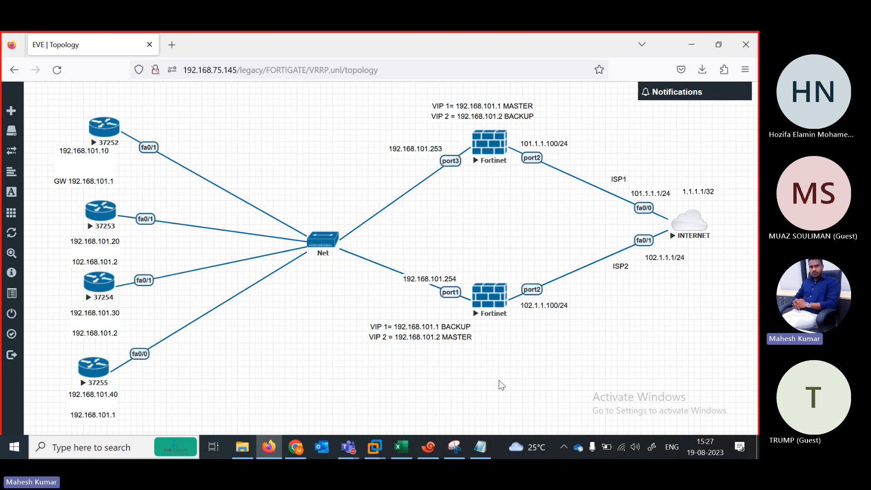
click(429, 447)
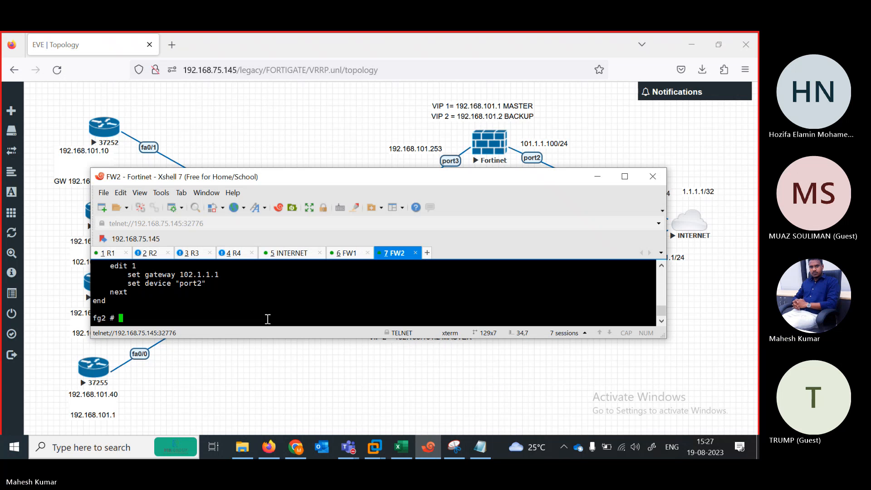
drag(429, 173, 420, 180)
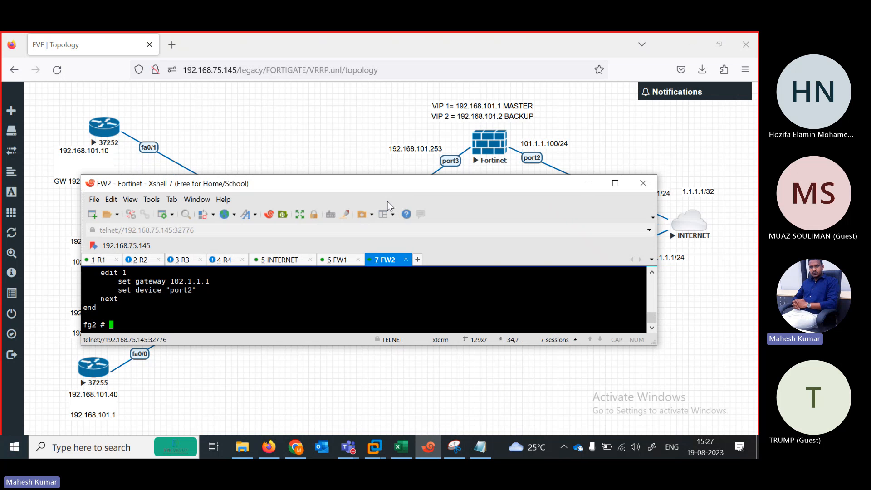
drag(362, 180, 324, 118)
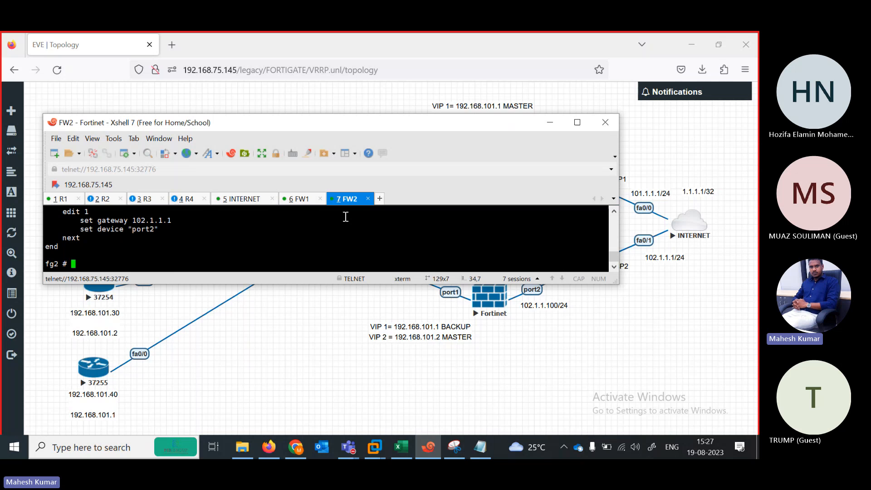
text(pxecute ping )
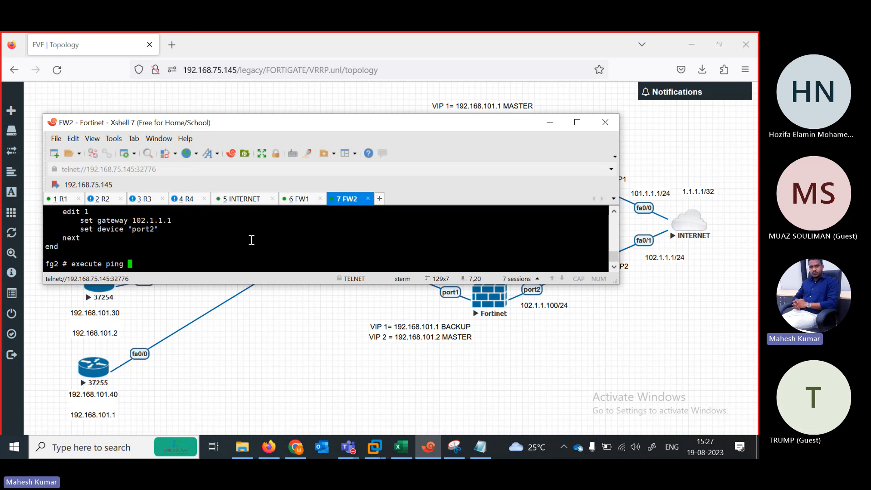
text(1.1.1.1)
key(Return)
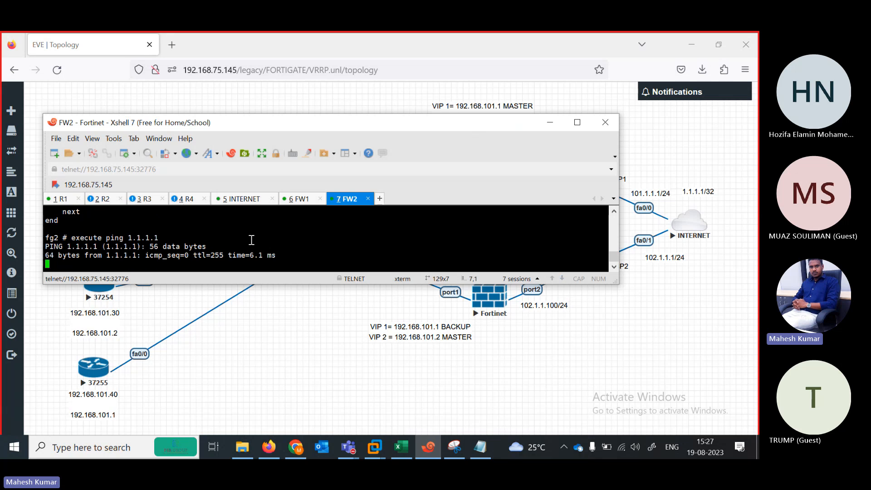
key(ctrl+c)
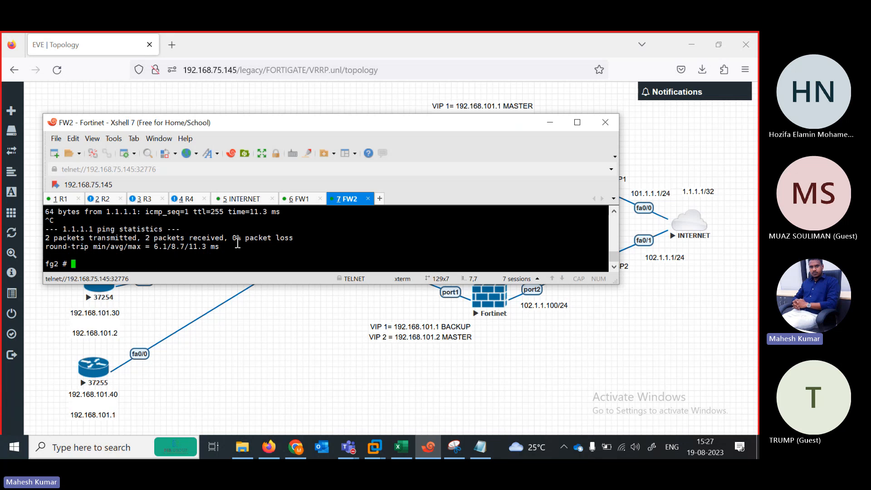
click(295, 200)
List FW1's interfaces and addresses with show system interface.
drag(308, 131, 386, 173)
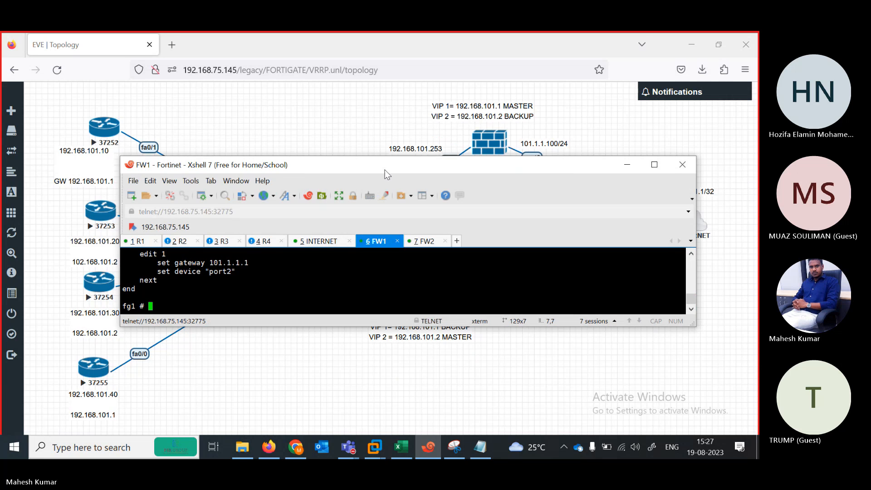
text(show system interface)
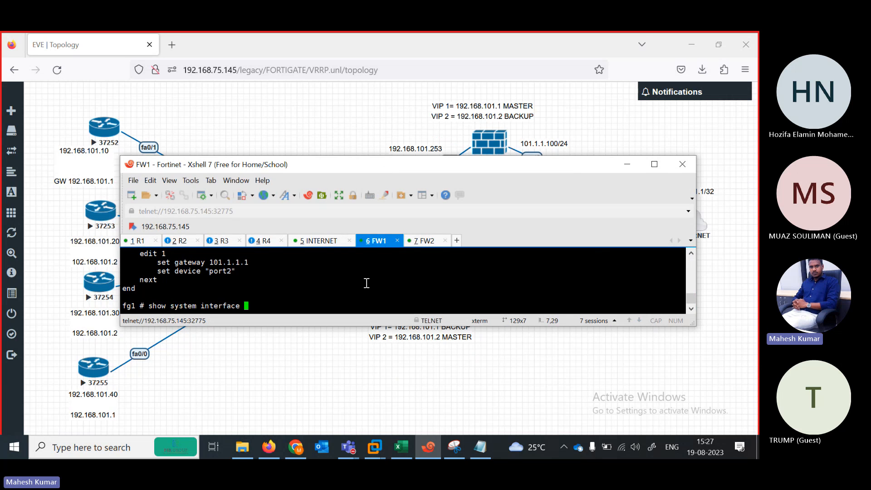
key(question)
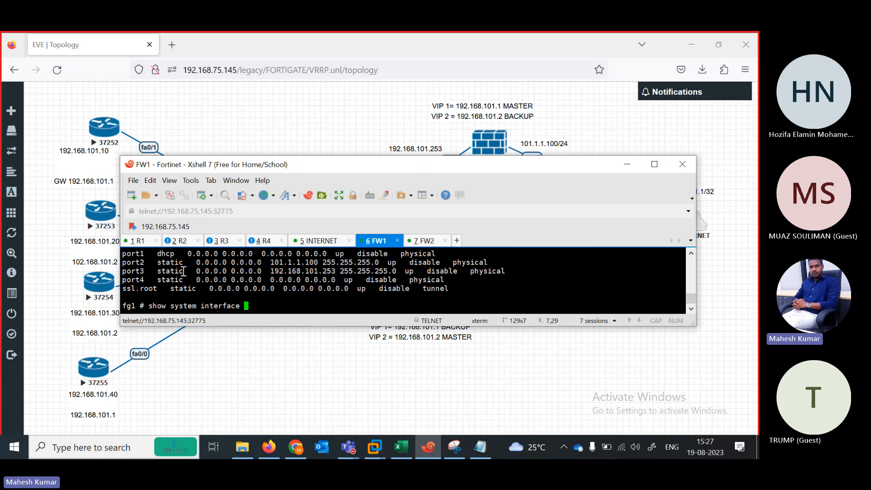
mouse_move(407, 162)
mouse_down()
mouse_move(397, 201)
mouse_move(397, 162)
mouse_up()
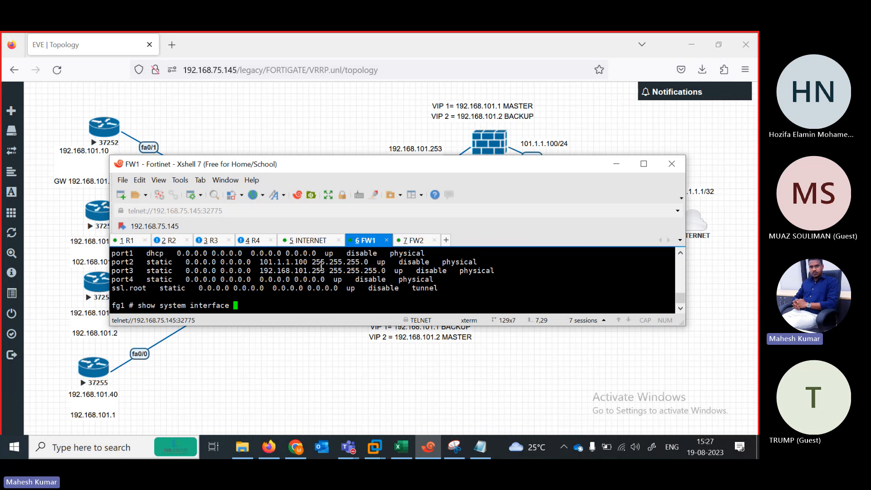
mouse_move(526, 163)
mouse_down()
mouse_move(516, 193)
mouse_move(529, 178)
mouse_up()
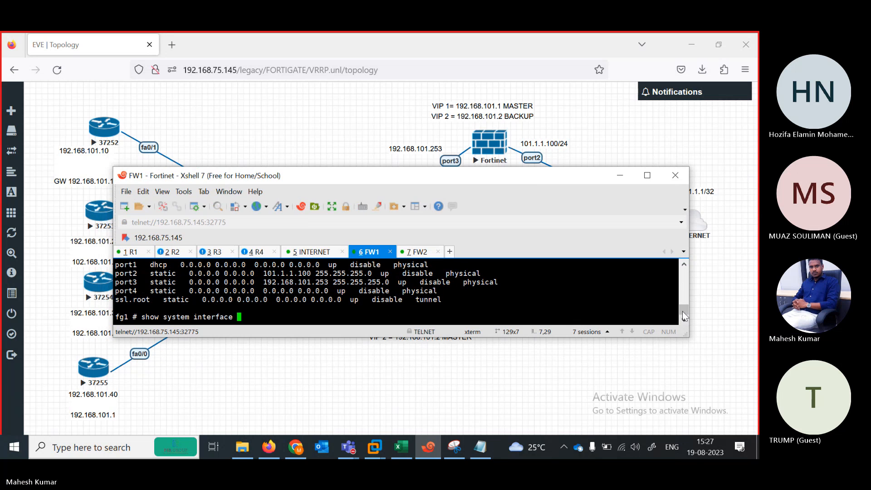
scroll(684, 316, up, 2)
scroll(683, 311, down, 2)
Show FW1's internet_access policy: port1 to port2, accept, NAT enabled, highlighted full screen.
key(BackSpace)
key(BackSpace)
key(BackSpace)
key(BackSpace)
key(BackSpace)
key(BackSpace)
key(BackSpace)
key(BackSpace)
key(BackSpace)
key(BackSpace)
key(BackSpace)
key(BackSpace)
key(BackSpace)
key(BackSpace)
key(BackSpace)
key(BackSpace)
key(BackSpace)
key(BackSpace)
key(BackSpace)
key(BackSpace)
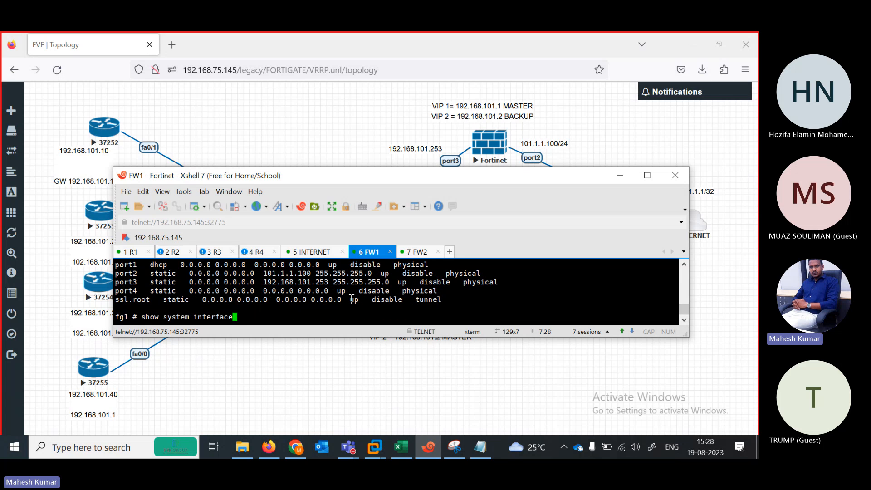
text(show file-filter)
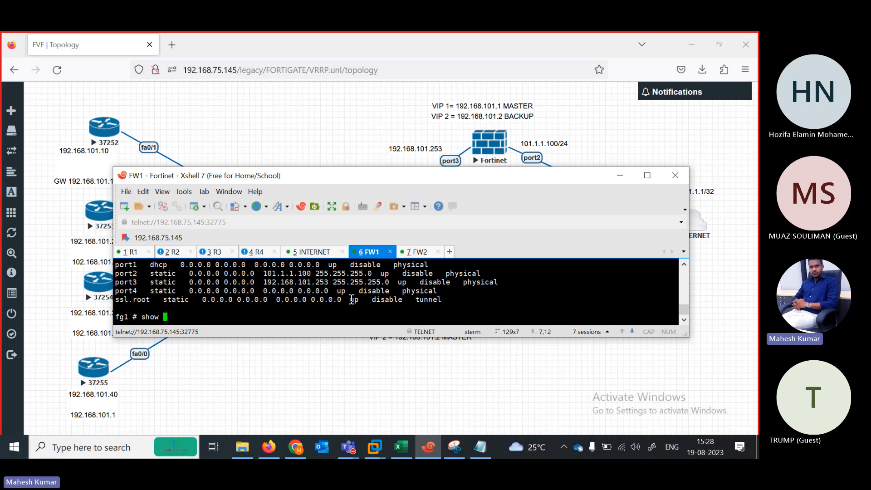
key(BackSpace)
key(BackSpace)
key(BackSpace)
key(BackSpace)
key(BackSpace)
key(BackSpace)
key(BackSpace)
key(BackSpace)
key(BackSpace)
key(BackSpace)
key(BackSpace)
key(BackSpace)
key(BackSpace)
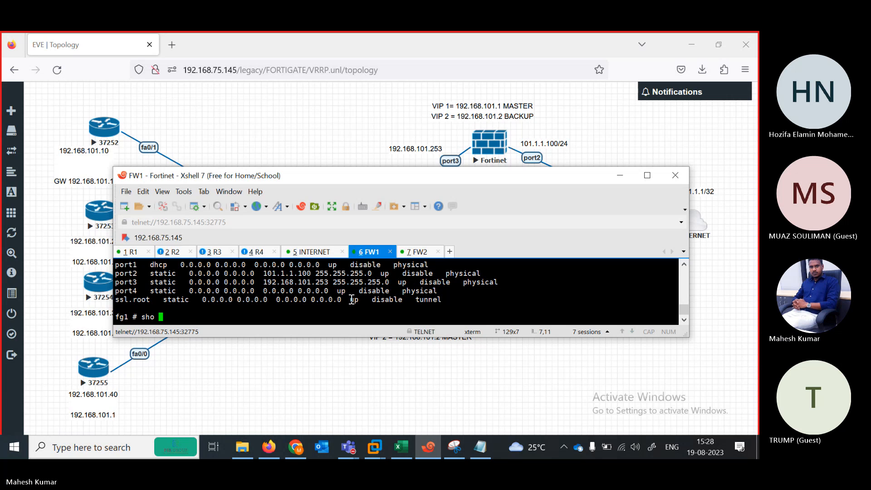
key(BackSpace)
text(w firewall policy)
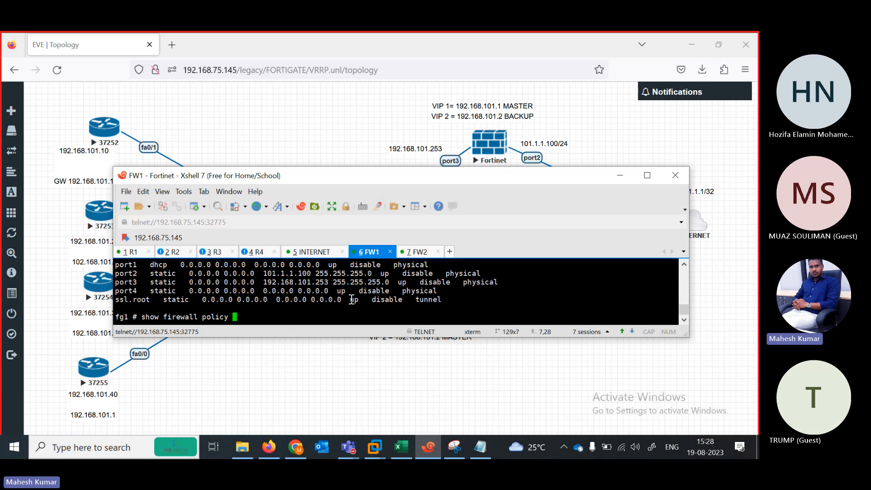
key(Return)
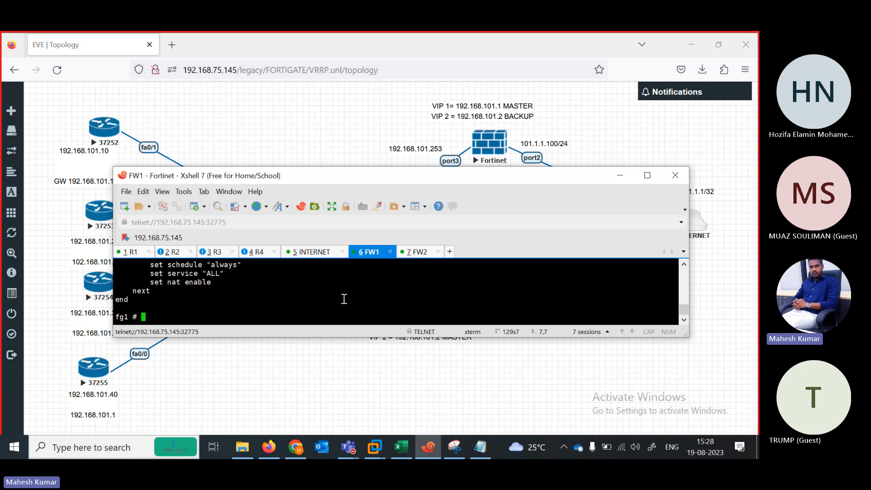
click(647, 175)
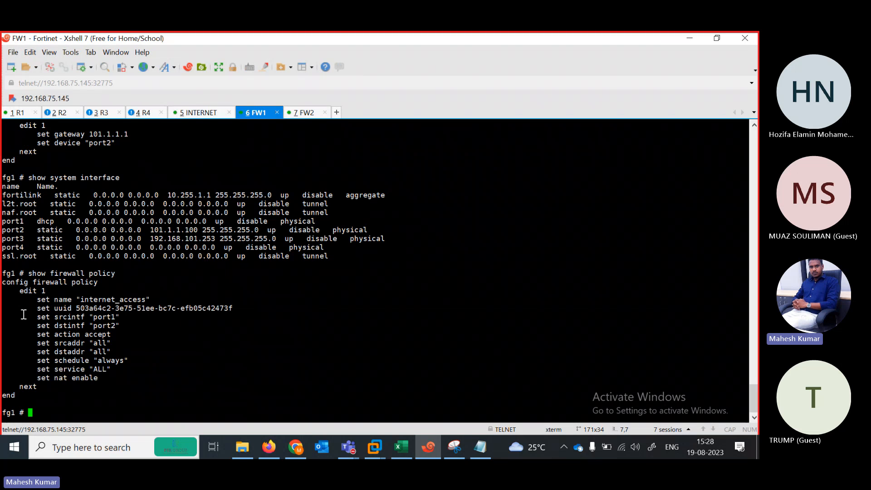
drag(24, 316, 148, 380)
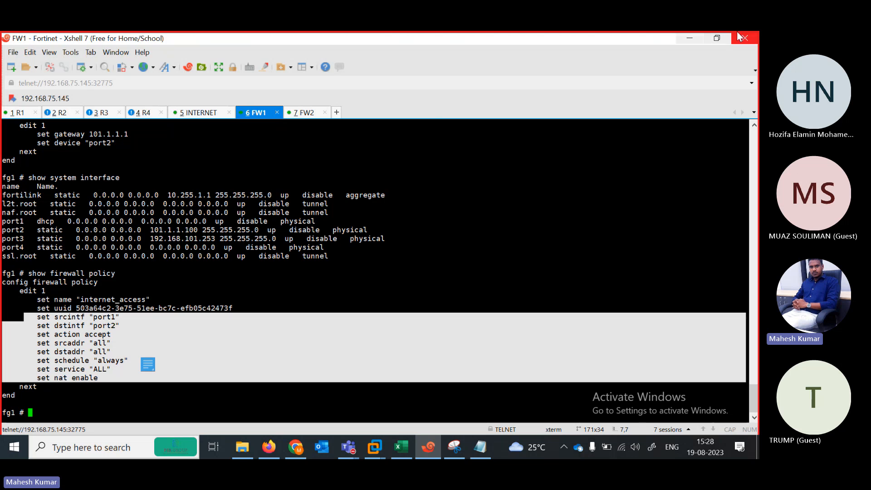
click(719, 39)
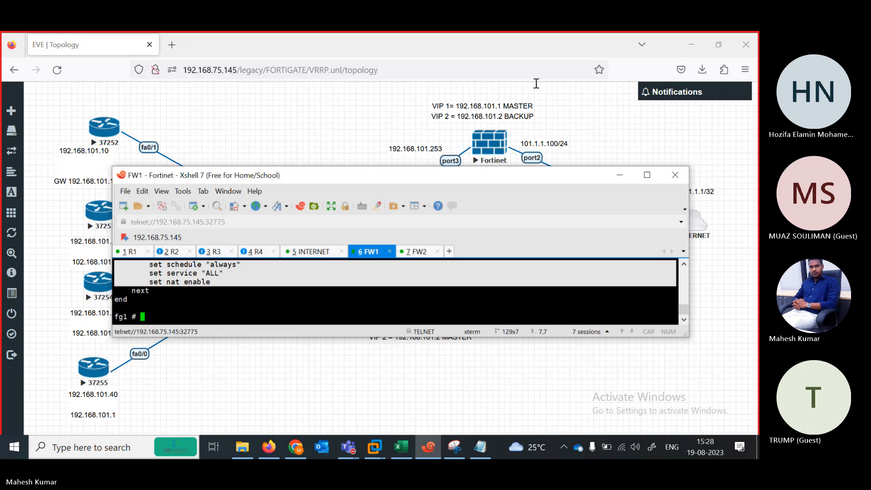
drag(344, 178, 430, 145)
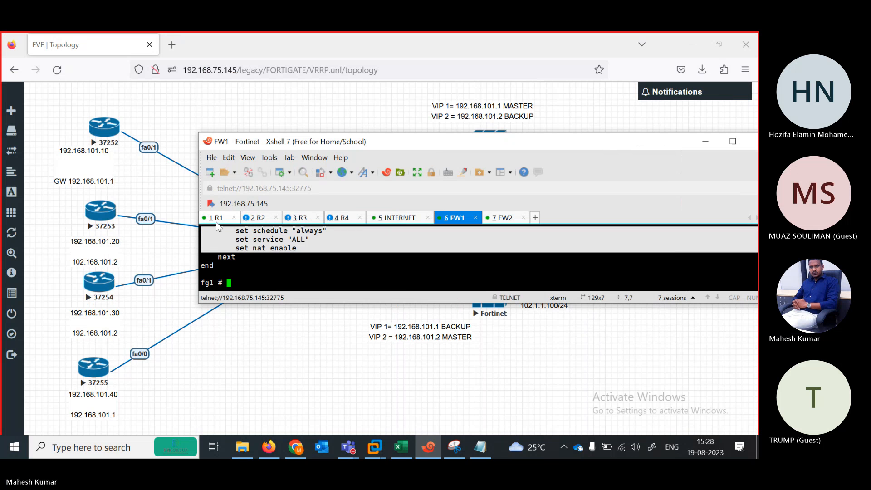
Ping 101.1.1.1 from R1; it fails with 0 percent success (0/5).
click(217, 219)
key(Return)
key(Return)
key(Return)
key(Return)
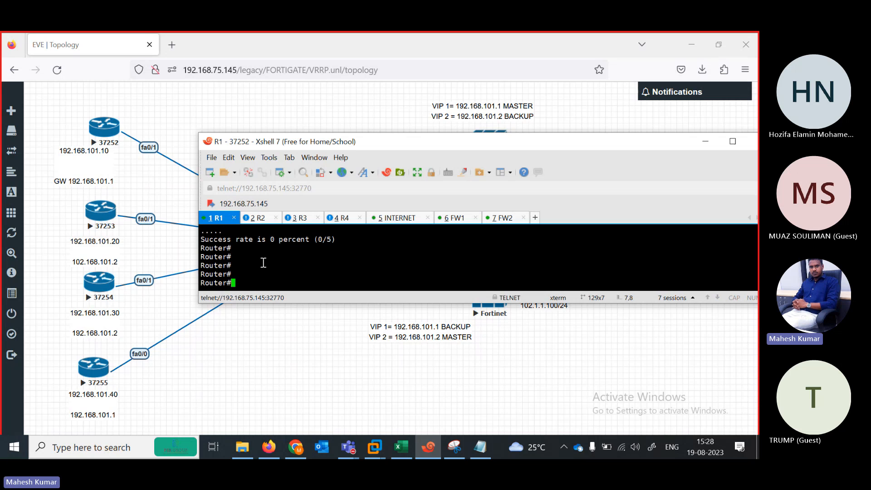
drag(397, 148, 328, 127)
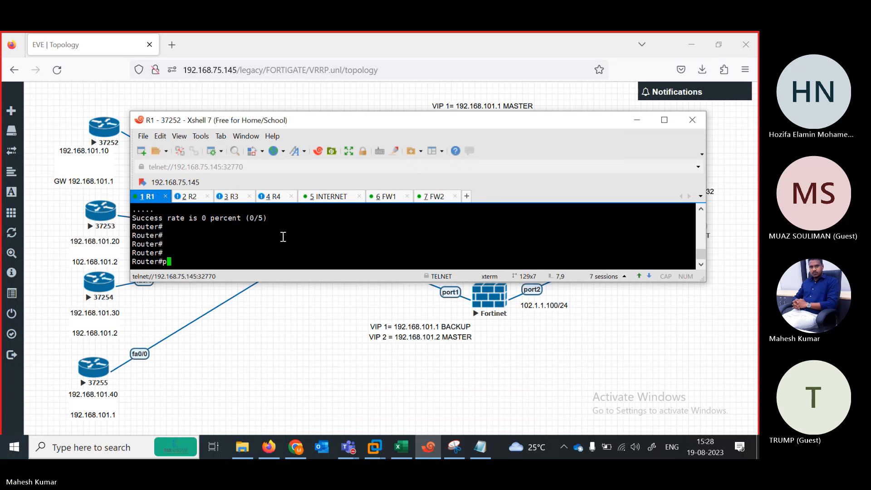
text(pi)
key(Tab)
text(102.)
key(BackSpace)
key(BackSpace)
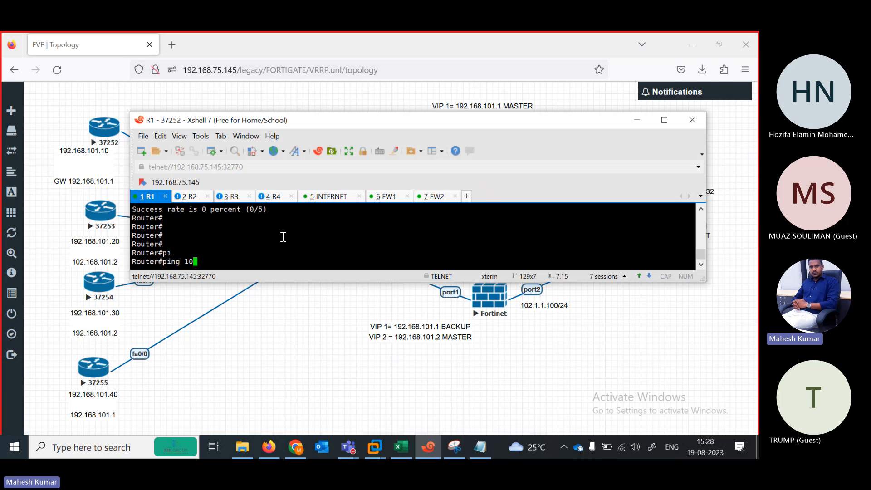
text(1.1.1.1)
key(Return)
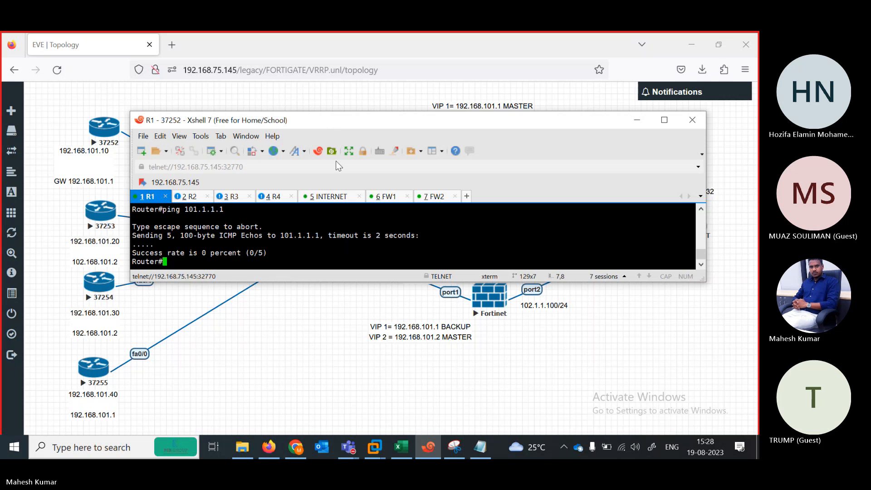
drag(313, 123, 295, 140)
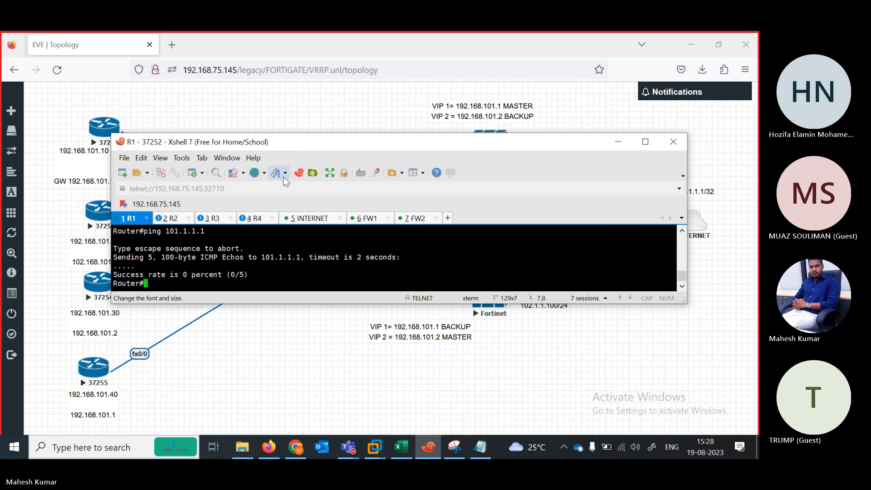
Ping 101.1.1.1 from R2, succeeding at 100 percent (5/5).
click(173, 220)
text(pi)
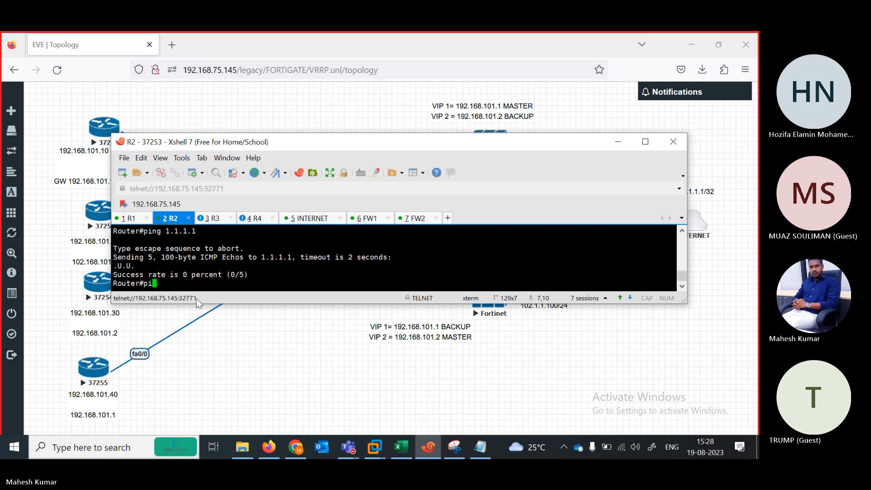
key(Tab)
text(101.1.1.1)
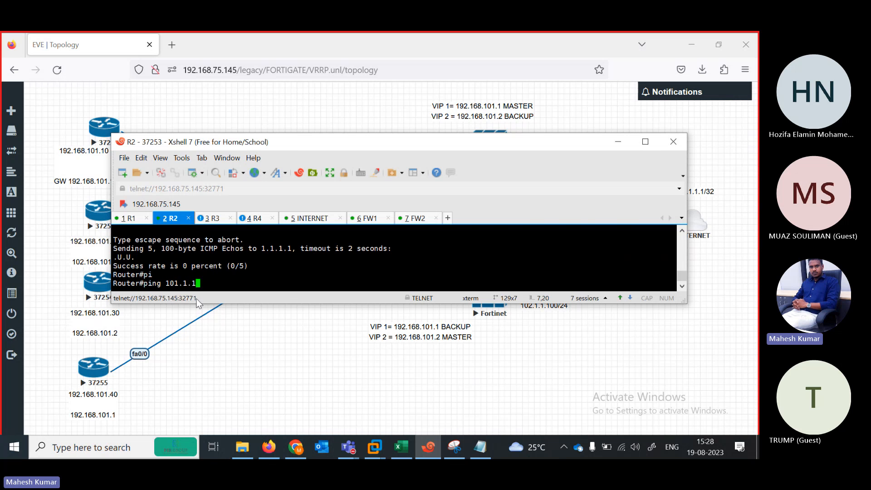
key(Return)
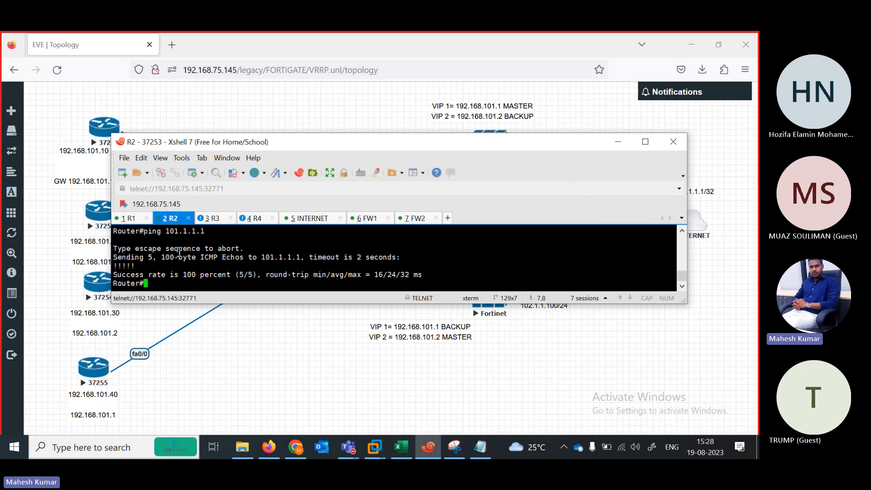
On R1, edit the recalled ping to target 102.1.1.1 and run it.
click(127, 220)
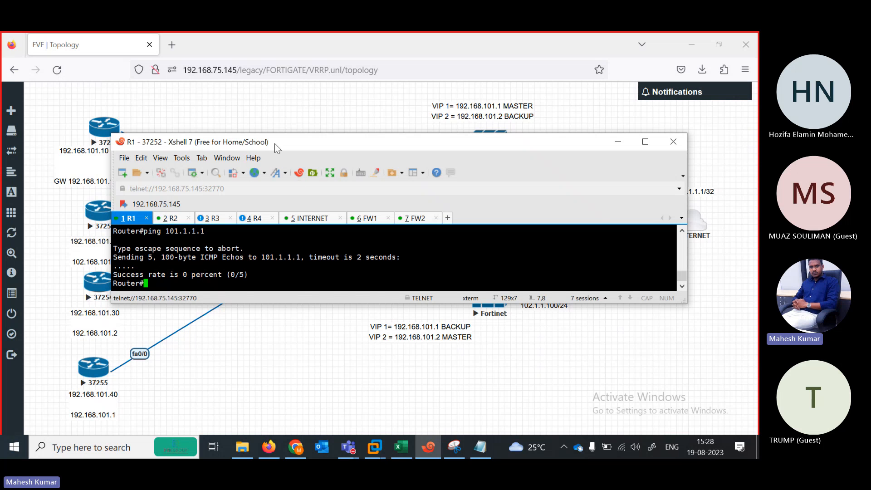
drag(274, 143, 235, 170)
key(Up)
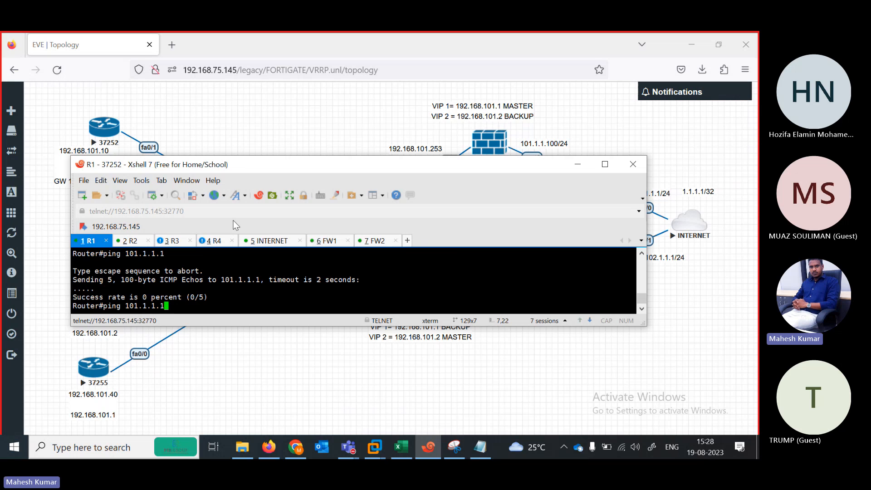
key(Left)
key(Left)
key(Left)
key(Left)
key(Left)
key(Left)
key(BackSpace)
text(2)
key(Return)
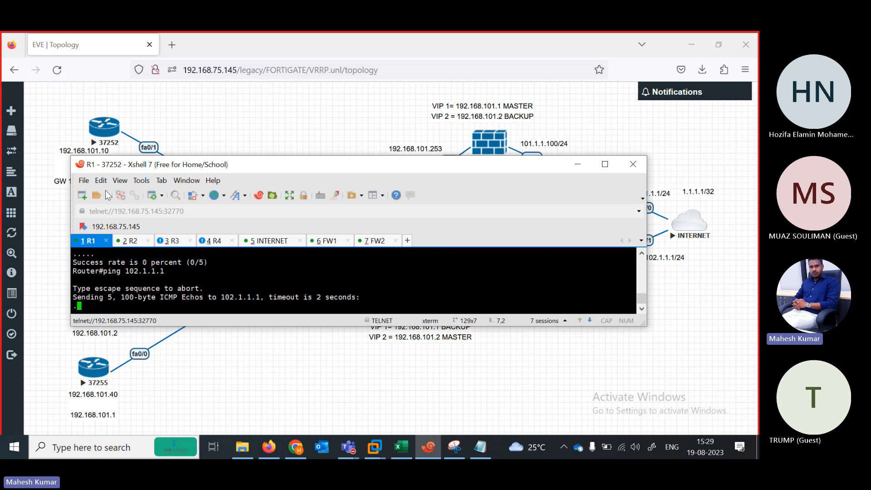
Ping 1.1.1.1 from R2, succeeding at 100 percent (5/5).
click(135, 244)
text(ing 101.1.1.1)
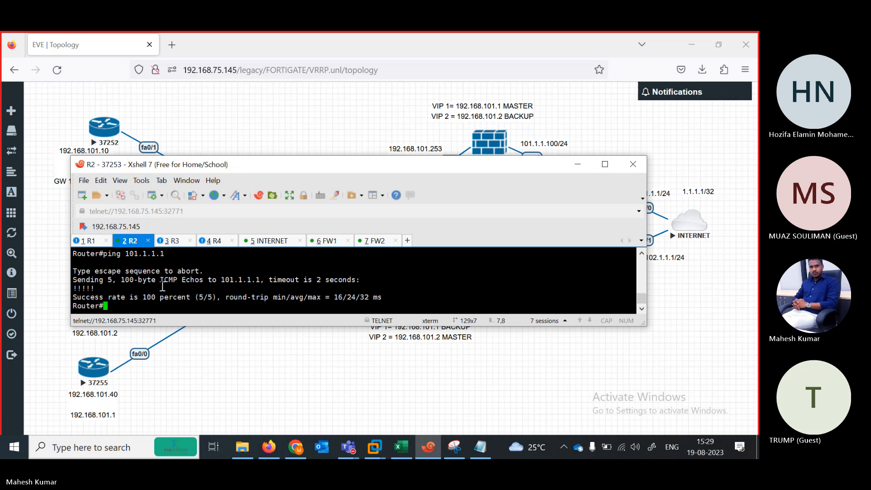
key(Return)
text(ping)
key(BackSpace)
key(BackSpace)
key(BackSpace)
text(ing 1.1.1.1)
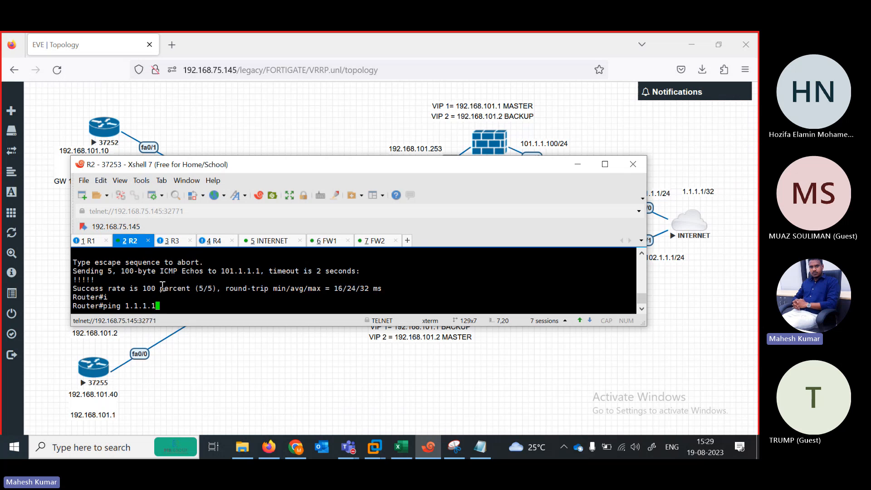
key(Return)
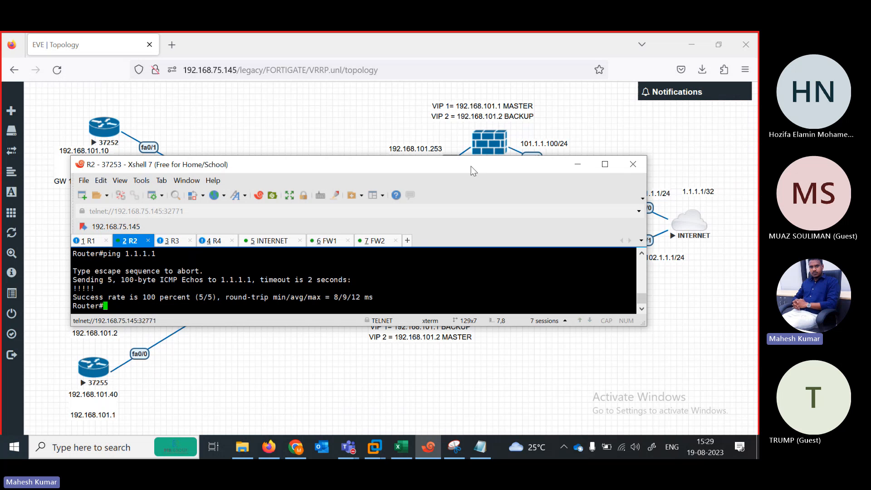
Display R2's routing table, showing the default route via 192.168.101.2.
text(sh)
key(Tab)
text(ip rout)
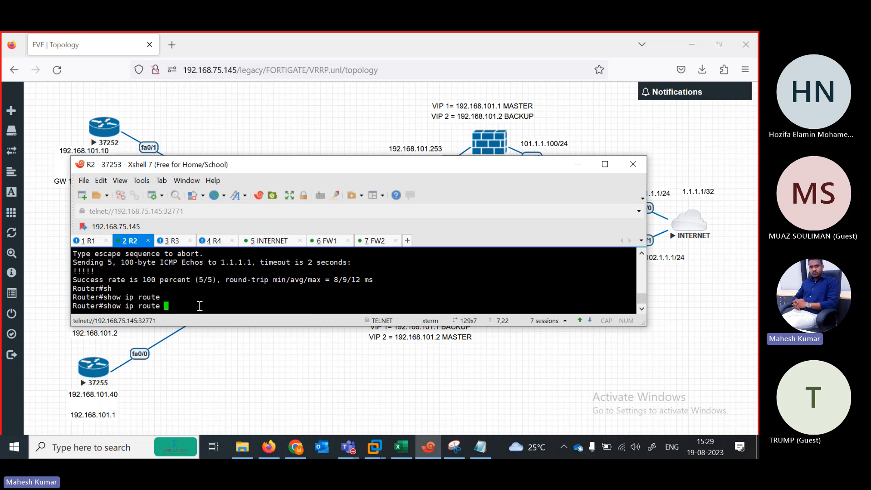
key(Return)
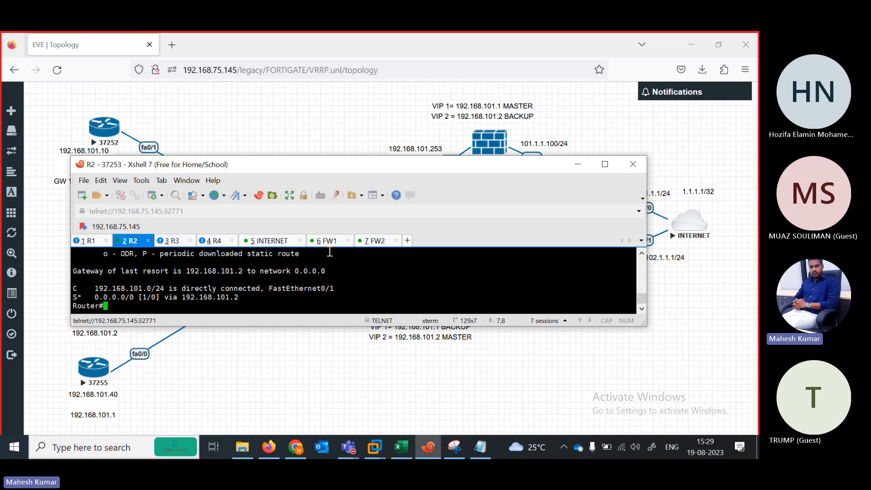
click(377, 240)
On FW2, run diagnose debug enable and diagnose debug flow trace start.
text(diagnose )
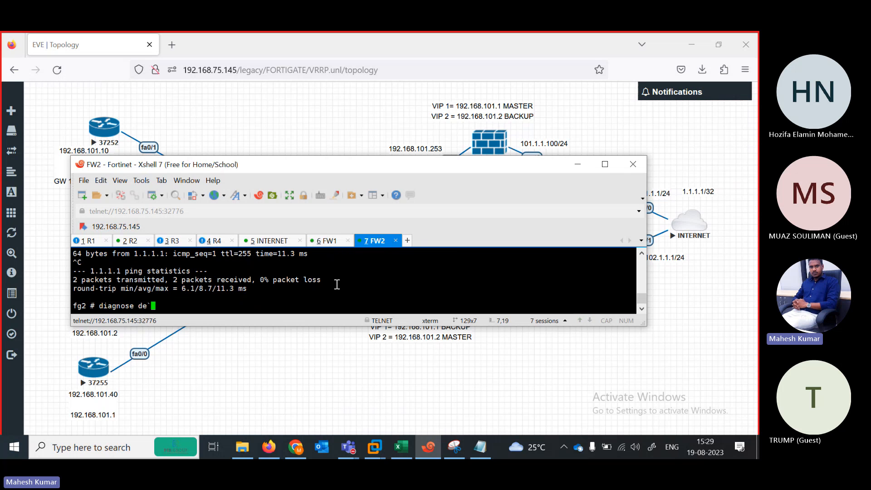
text(debug enable)
key(Return)
key(Return)
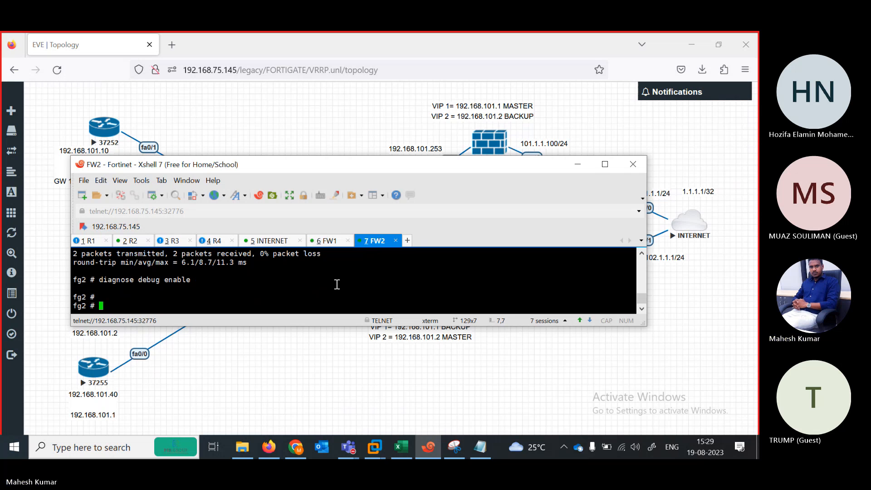
text(diagnose debug fl)
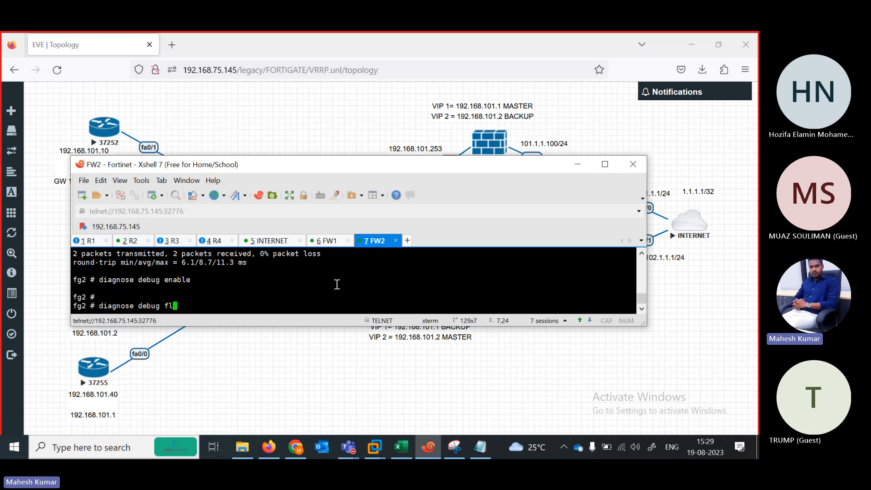
text(ow trace start)
key(Return)
Turn on debug ip icmp on the INTERNET router.
click(270, 241)
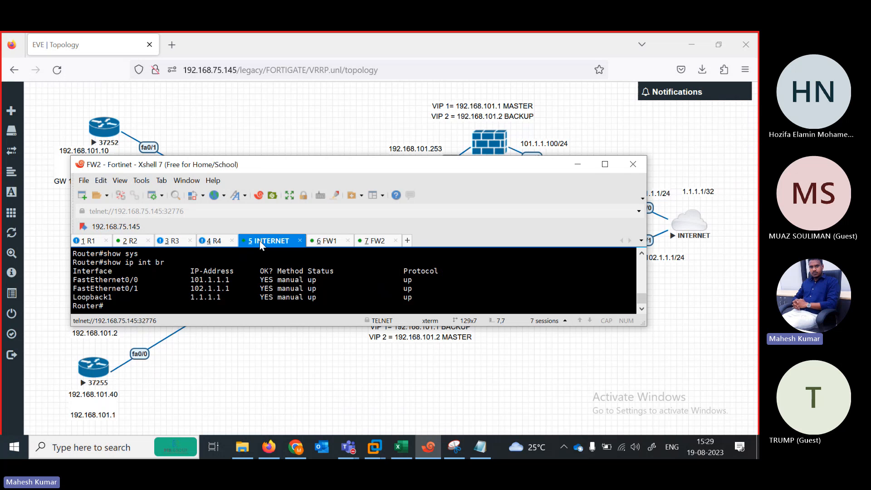
key(Return)
key(Return)
text(de)
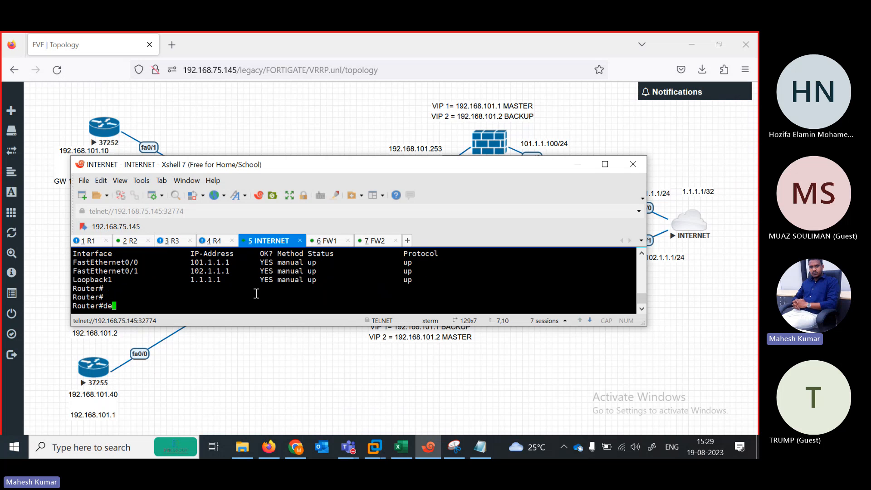
text(b)
key(Tab)
text(ip ic)
key(Tab)
key(Return)
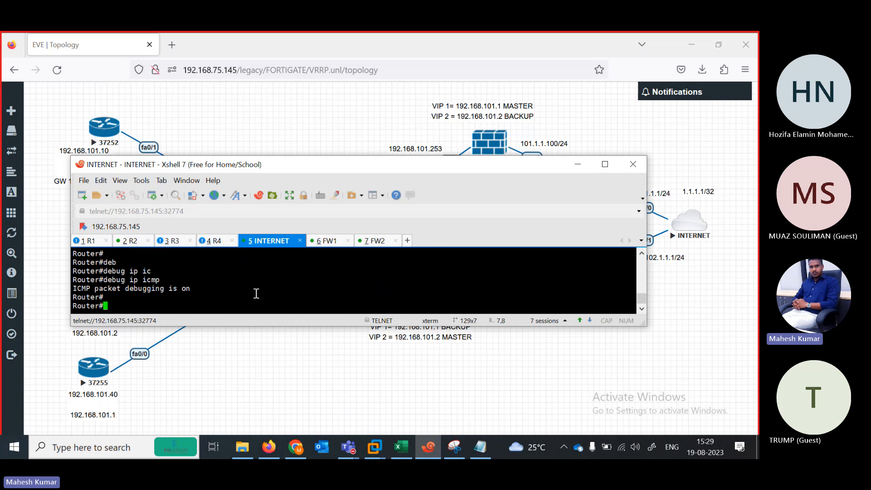
key(Return)
key(Return)
Rerun R1's ping to 102.1.1.1 and review the INTERNET and FW2 debug output.
click(97, 244)
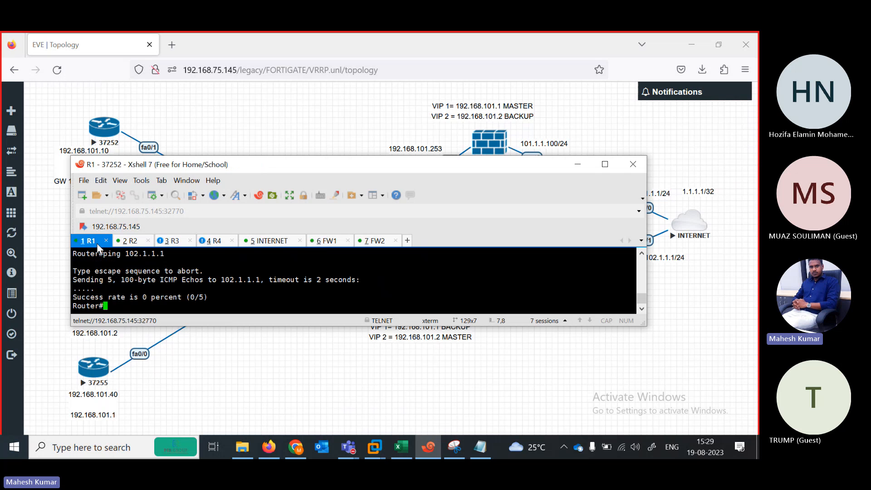
key(Up)
key(Return)
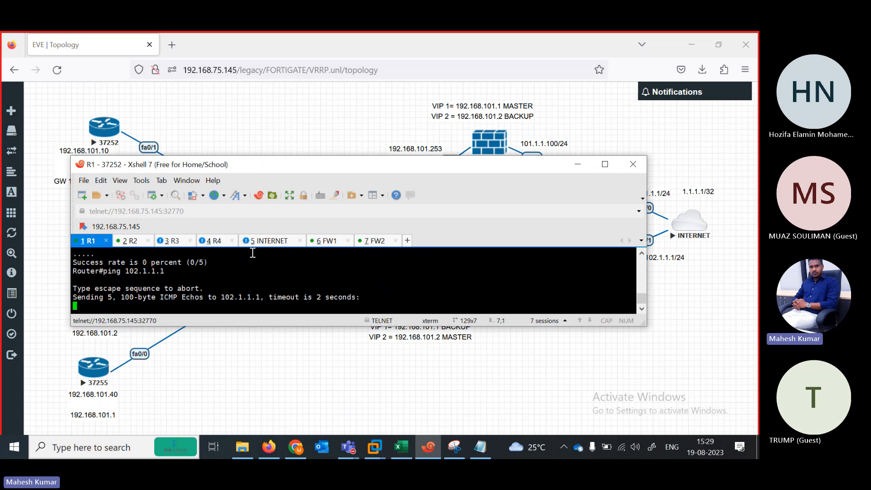
click(267, 241)
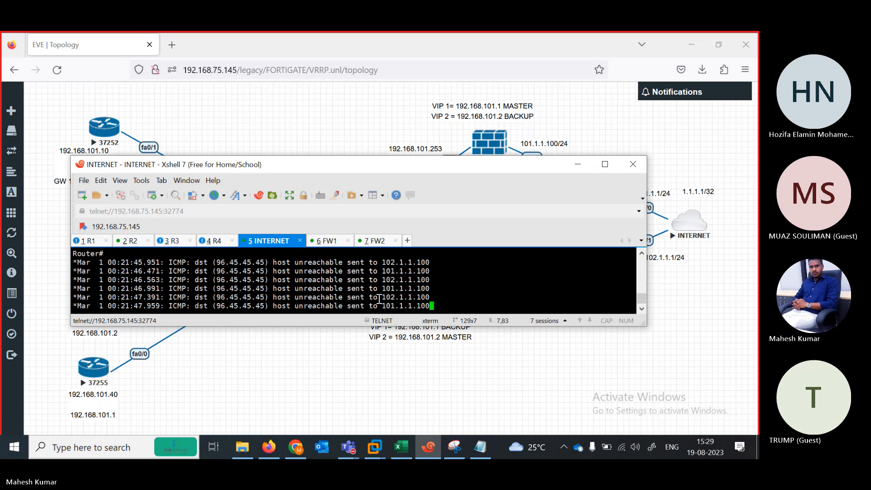
click(366, 241)
key(Return)
key(Return)
key(Return)
key(Return)
key(Return)
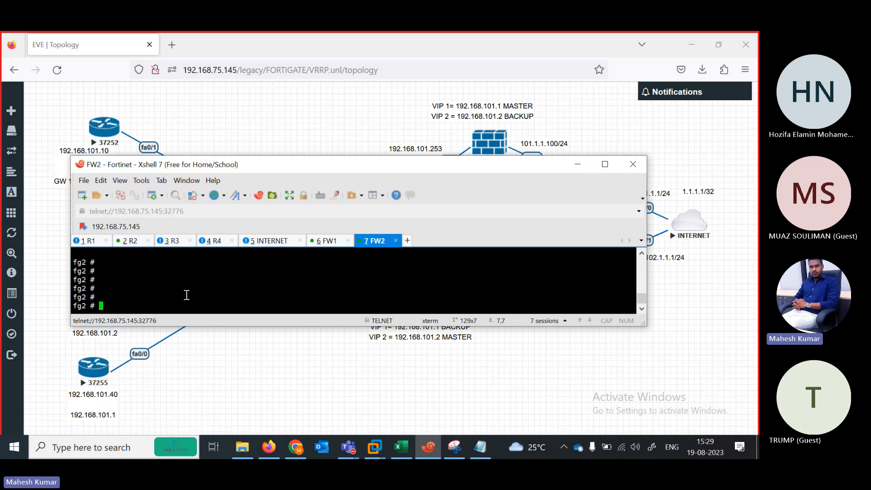
Rerun R1's ping to 102.1.1.1 and R2's ping to 1.1.1.1, marking the echo reply source 1.1.1.1.
click(104, 243)
key(Return)
key(Return)
key(Return)
key(Return)
key(Return)
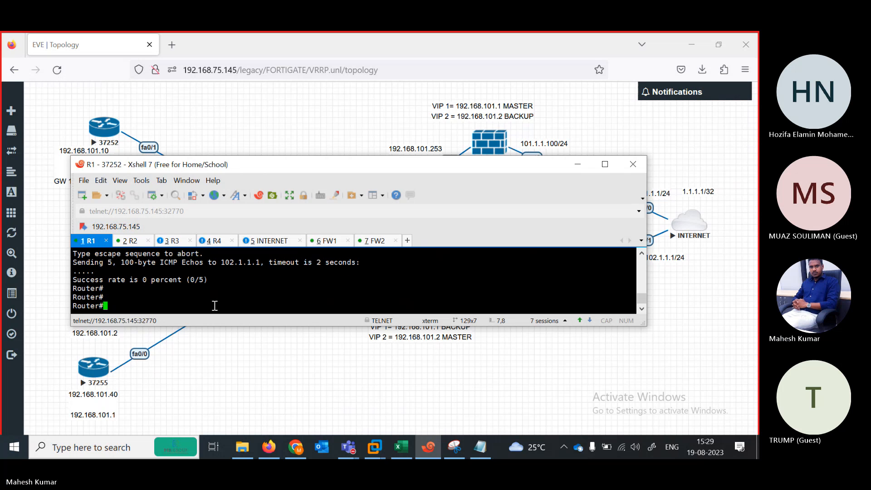
key(Up)
key(Return)
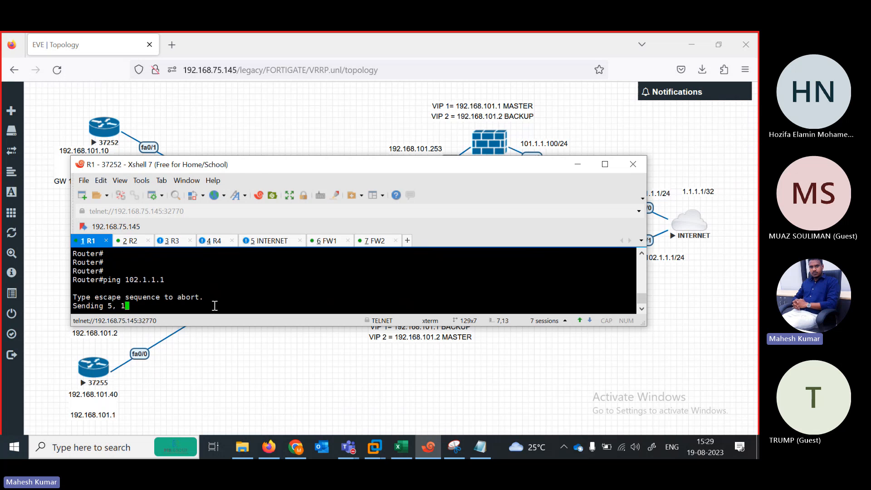
click(130, 242)
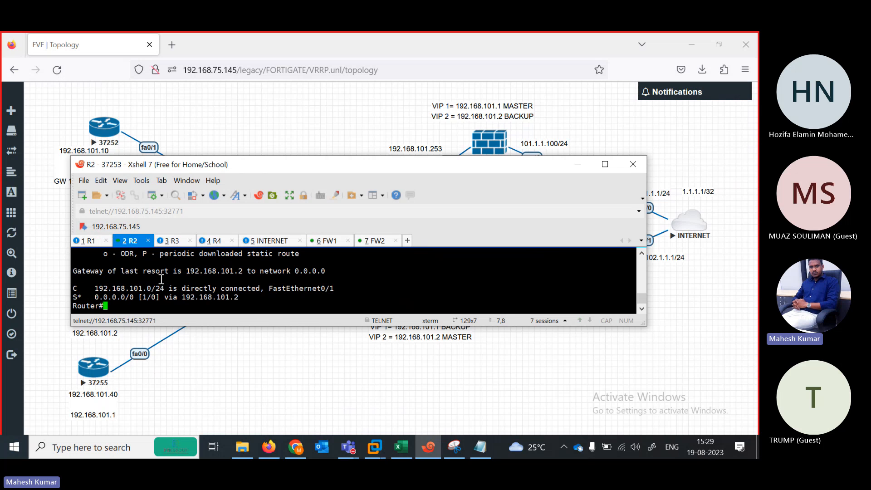
key(Up)
key(Up)
key(Return)
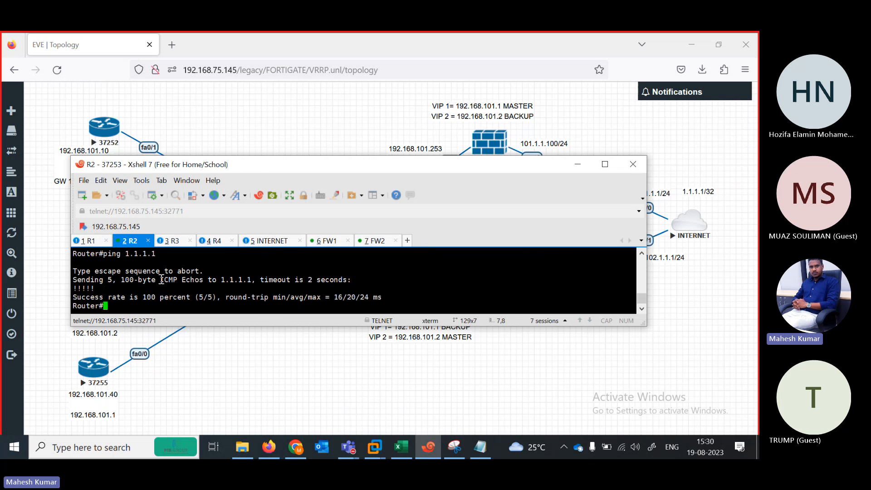
click(262, 241)
drag(277, 302, 321, 305)
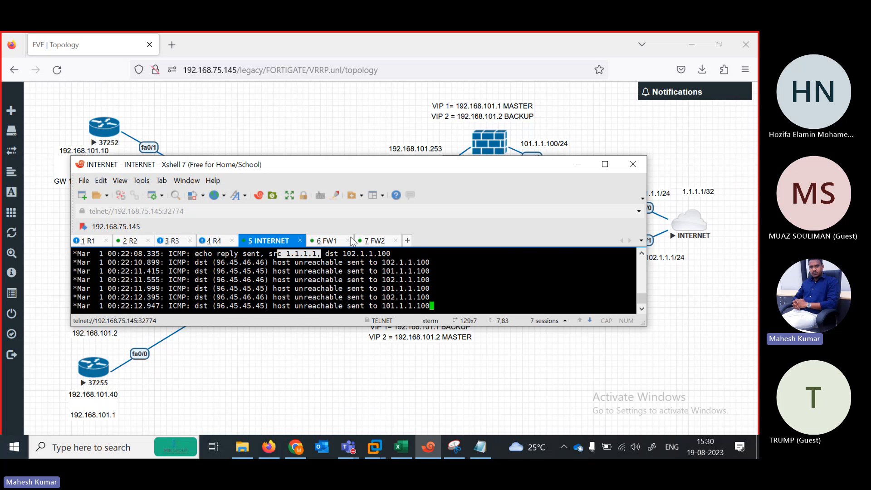
click(374, 241)
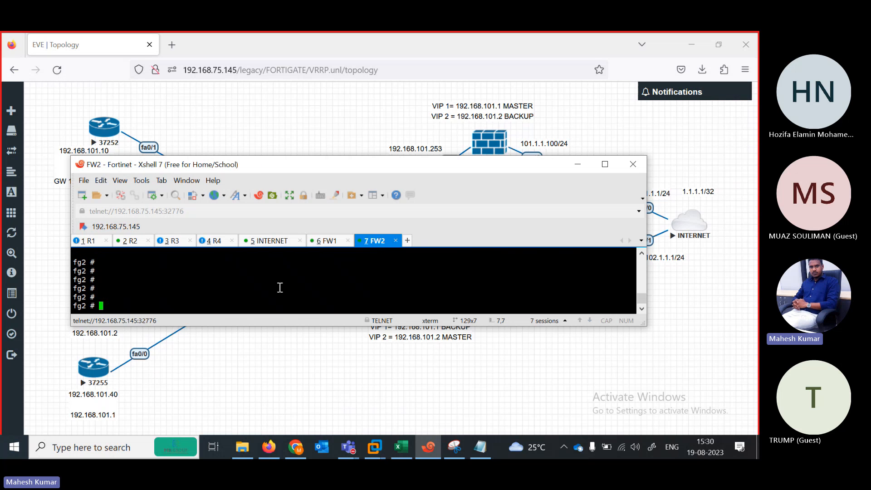
On FW1, run diagnose debug enable and diagnose debug flow trace start.
click(324, 240)
text(d)
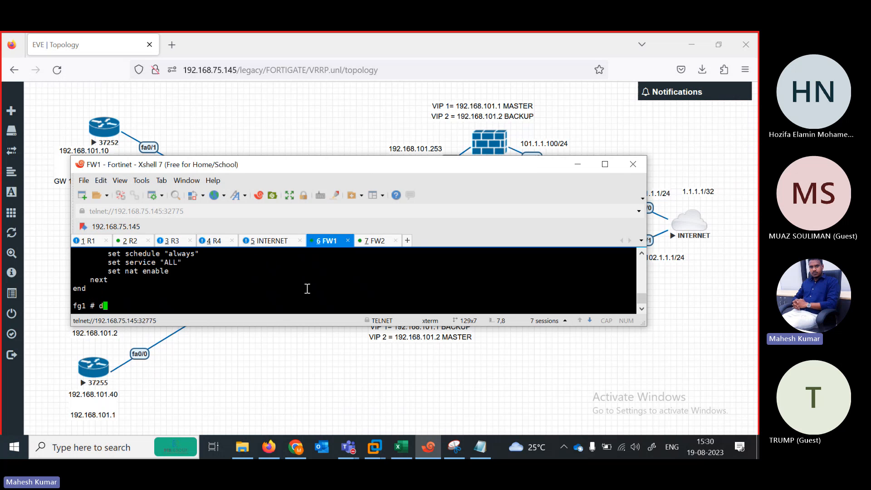
text(iagnose debug enable)
key(Return)
text(diagnose debug )
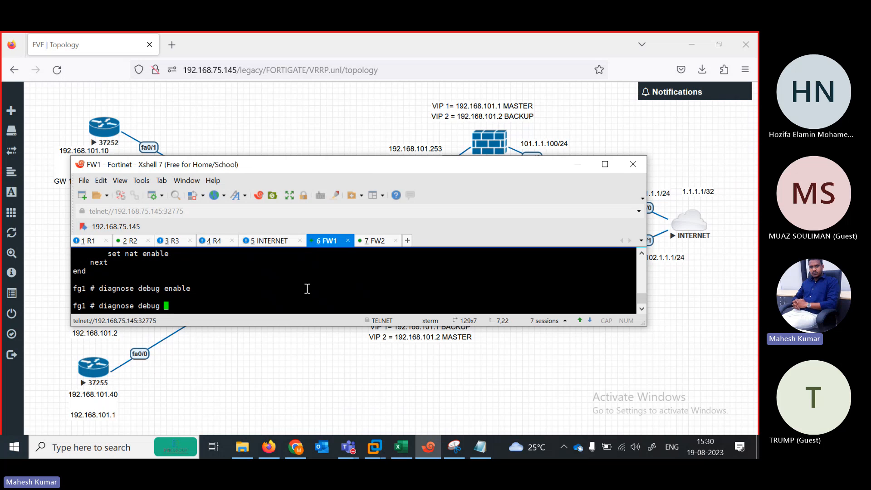
text(flow trace start)
key(Return)
key(Return)
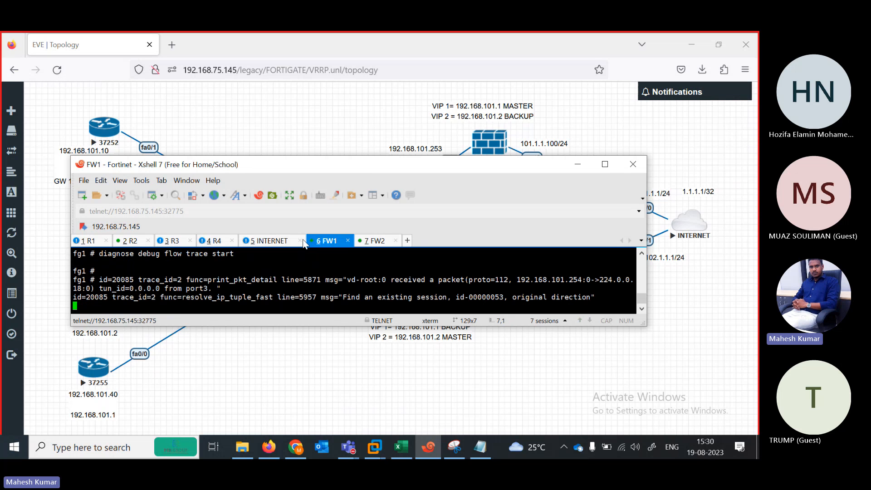
Rerun the ping to 1.1.1.1 from R2, then bring up the INTERNET router session.
click(131, 241)
key(Up)
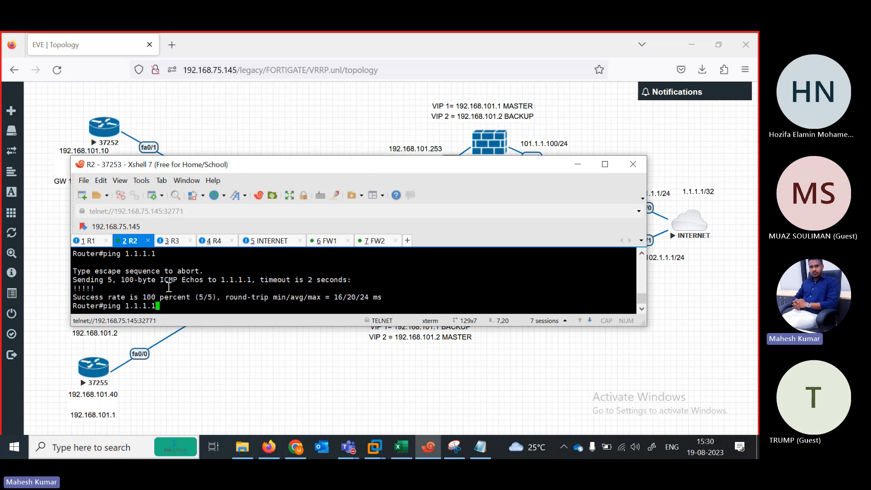
key(Return)
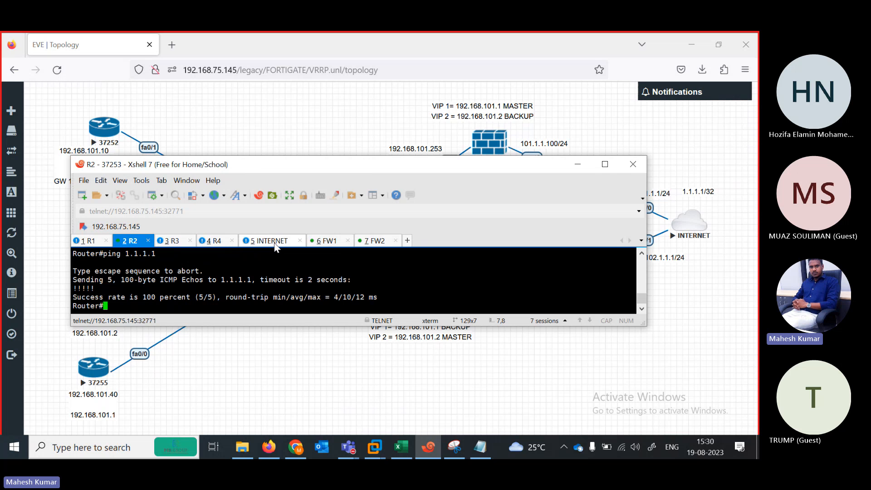
click(276, 244)
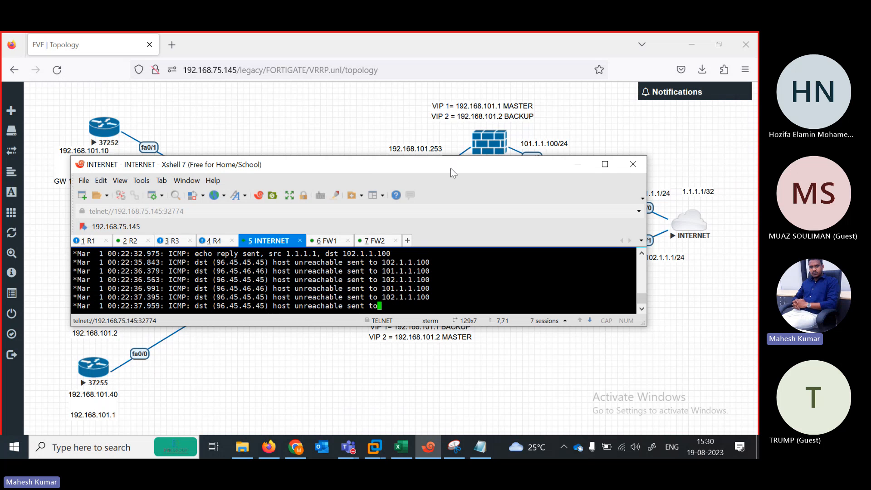
drag(431, 169, 393, 153)
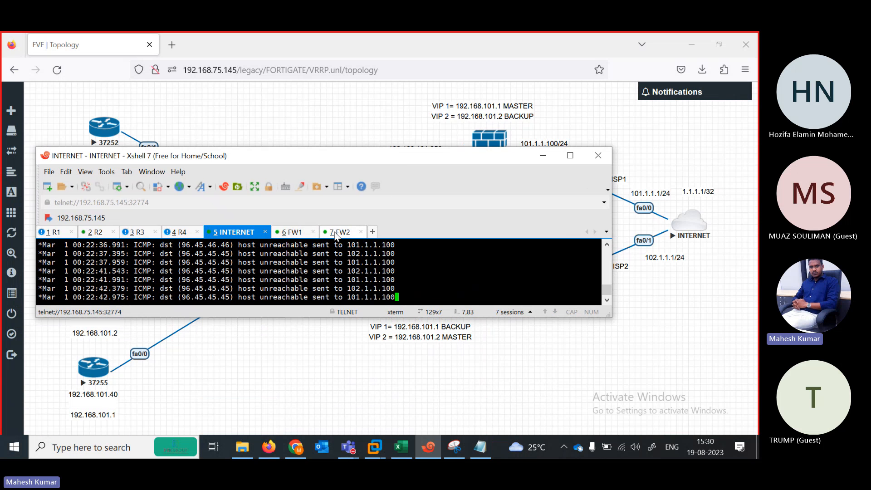
Enable debugging and start the packet flow trace on FW2, then return to FW1.
click(340, 231)
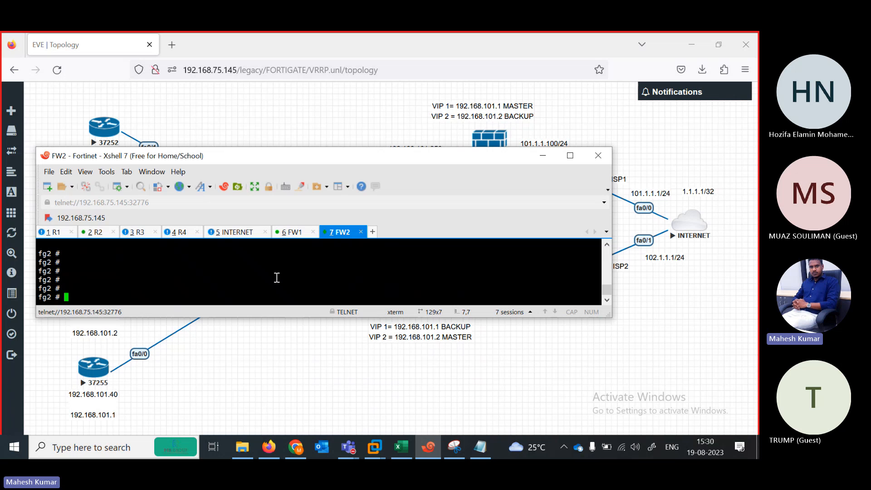
text(diagnose debug enable)
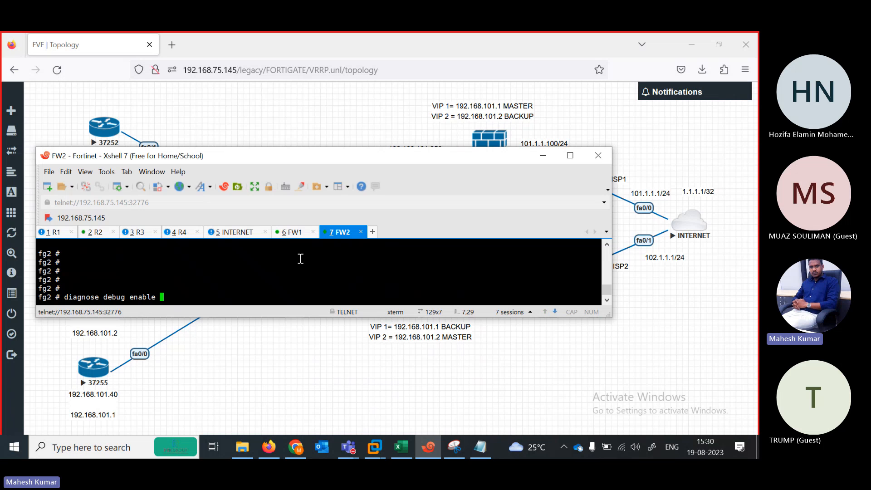
key(Return)
text(diagnose deb)
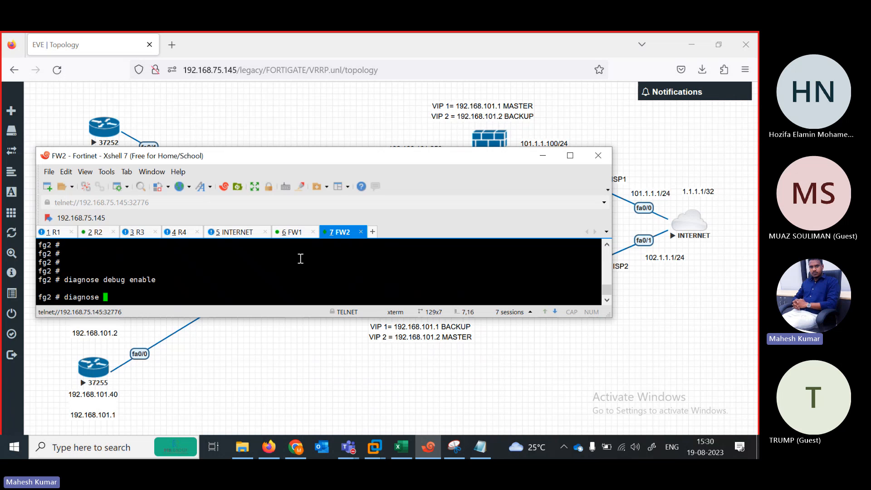
text(ug traffic)
key(BackSpace)
key(BackSpace)
key(BackSpace)
key(BackSpace)
key(BackSpace)
key(BackSpace)
key(BackSpace)
key(BackSpace)
text(flow trace start)
key(Return)
click(292, 232)
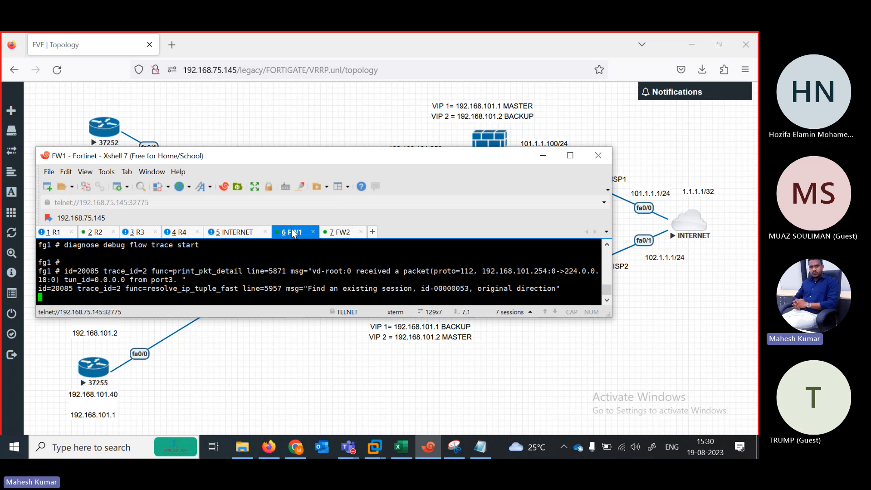
key(Return)
key(Return)
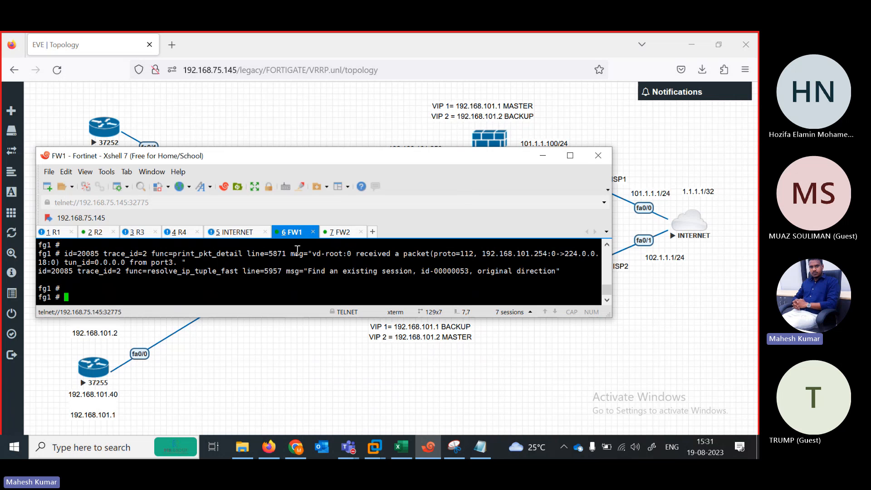
Run get router info vrrp on FW1 and FW2: masters for 192.168.101.1 and 192.168.101.2 respectively.
click(570, 155)
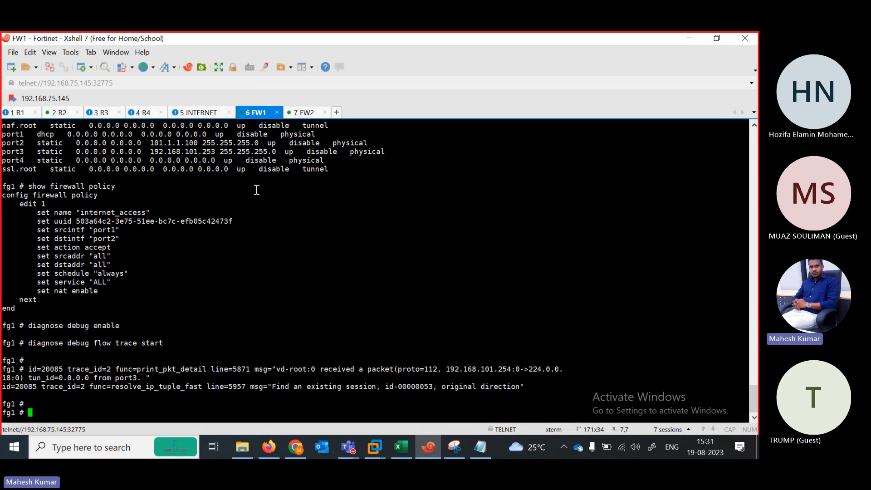
key(Return)
key(Return)
key(Return)
text(get)
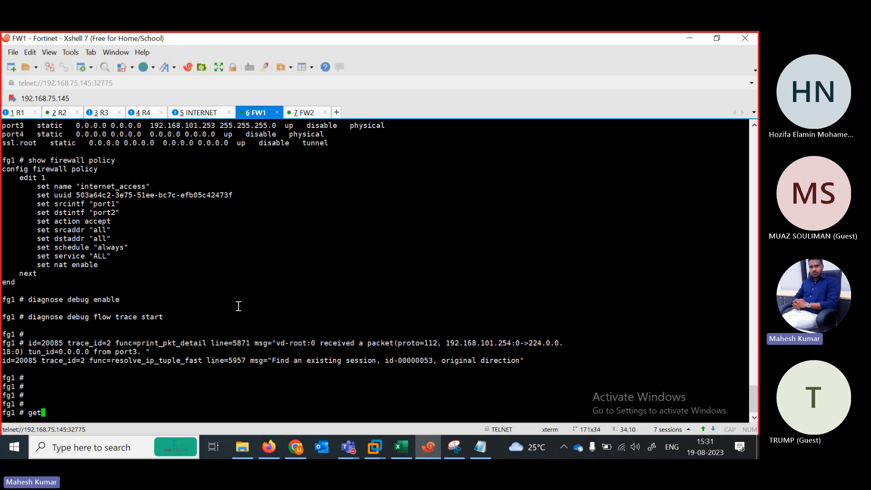
text( router infovvrrp)
key(Return)
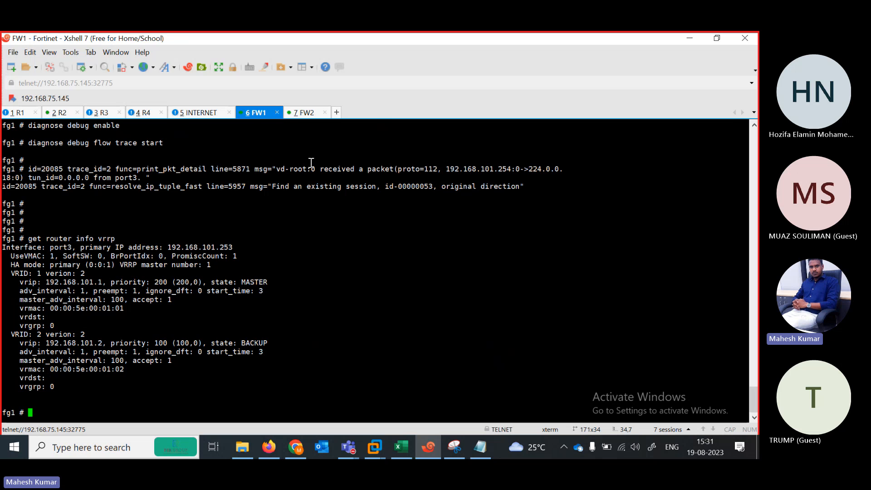
click(302, 114)
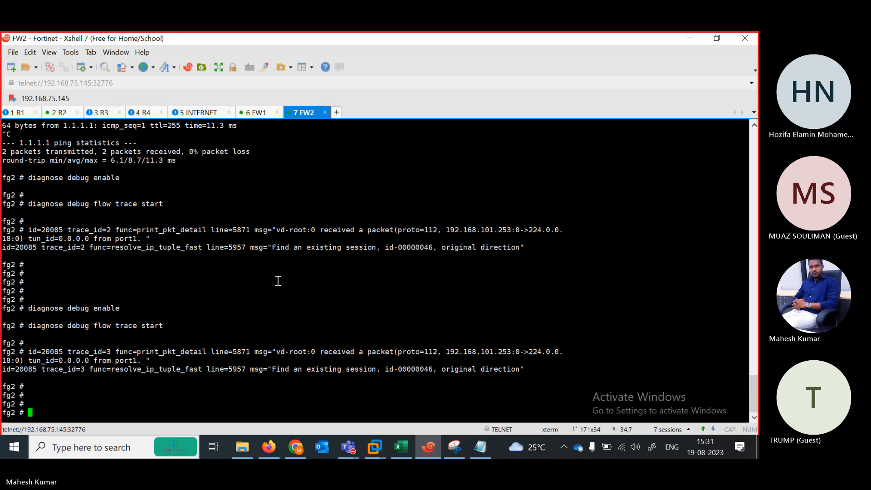
text(get router info vrrp)
key(Return)
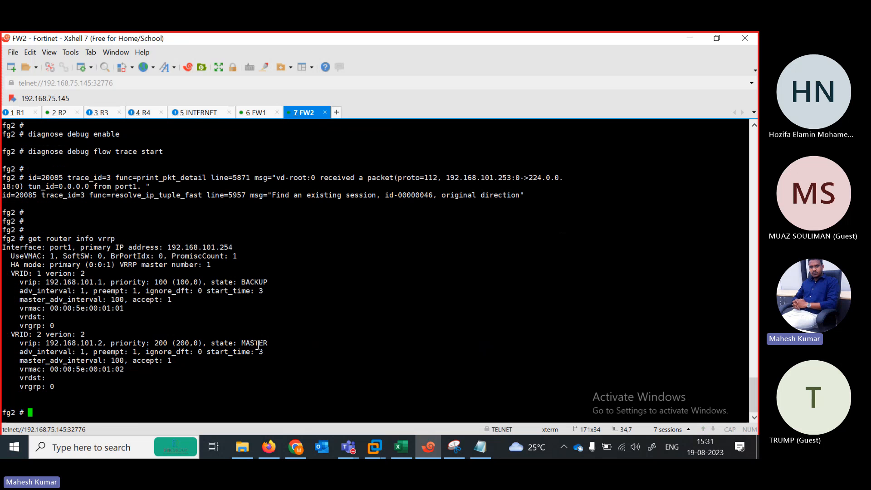
click(254, 114)
Reboot FW1 with execute reboot, confirming with y.
key(Return)
key(Return)
key(Return)
key(Return)
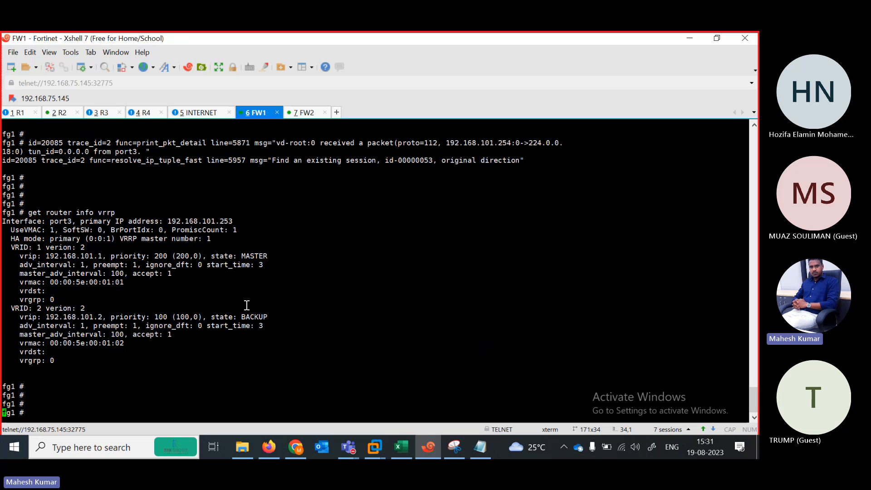
text(execute reboot)
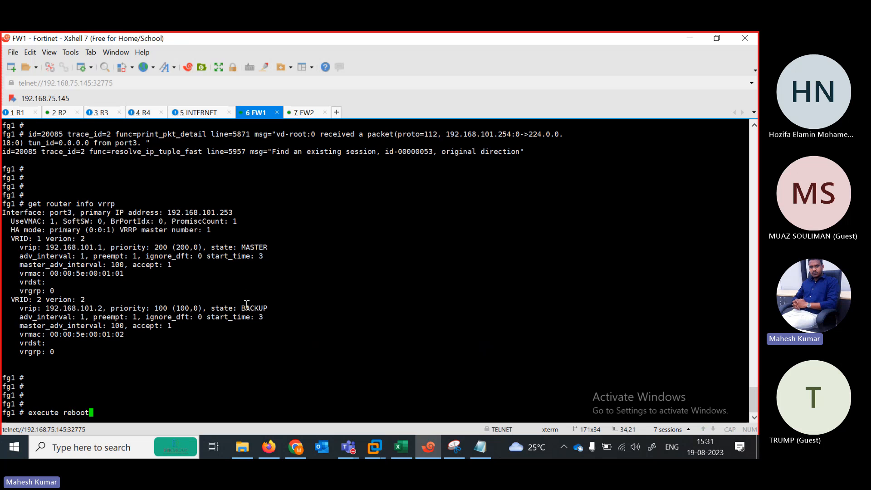
key(Return)
text(y)
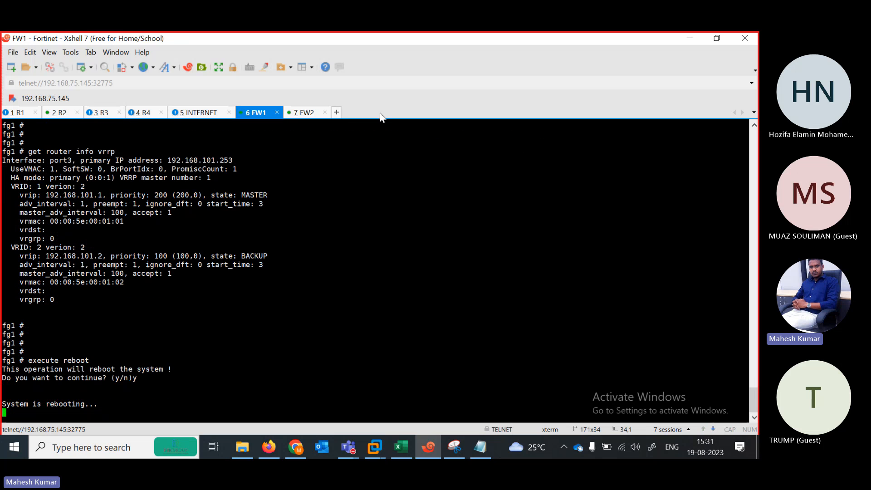
Rerun get router info vrrp on FW2 until both VRIDs show MASTER.
click(307, 113)
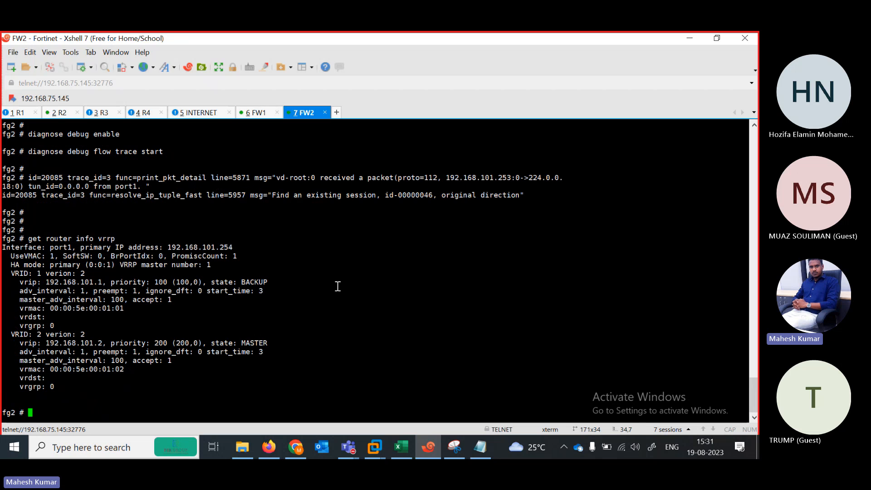
key(Up)
key(Return)
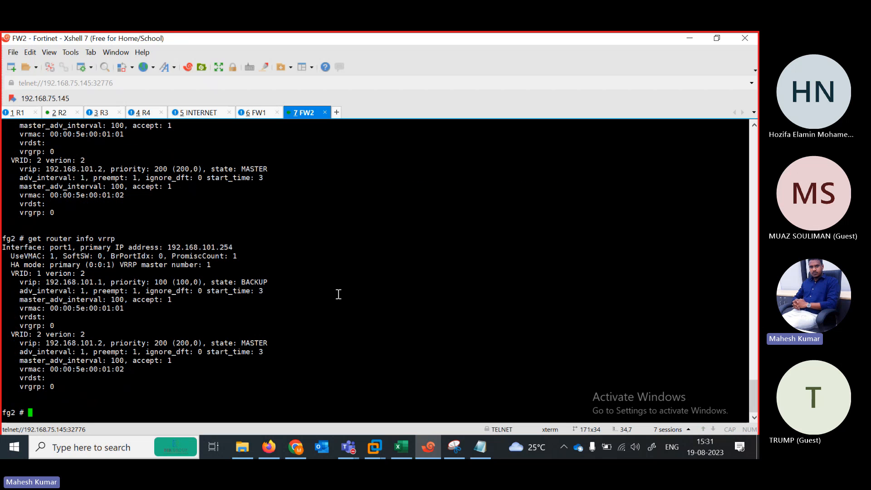
key(Up)
key(Return)
key(Up)
key(Down)
drag(104, 275, 288, 361)
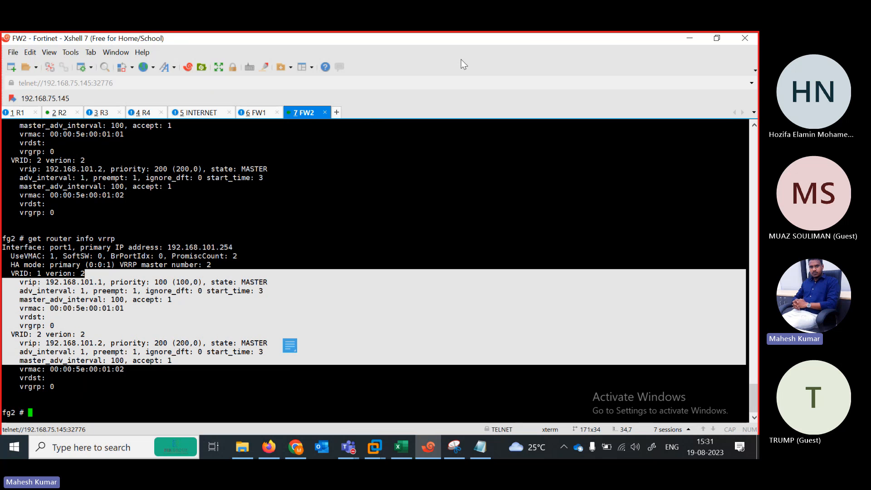
Check FW1's rebooting console, then minimize Xshell to show the EVE-NG topology.
click(688, 35)
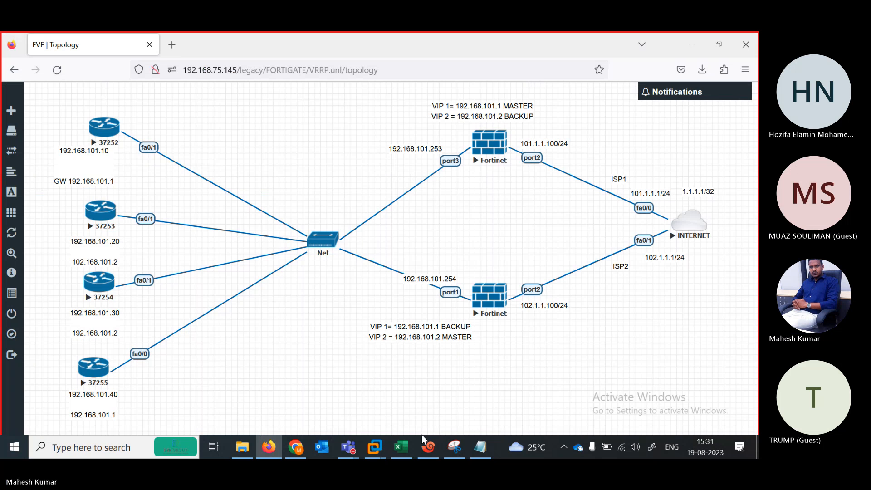
click(429, 448)
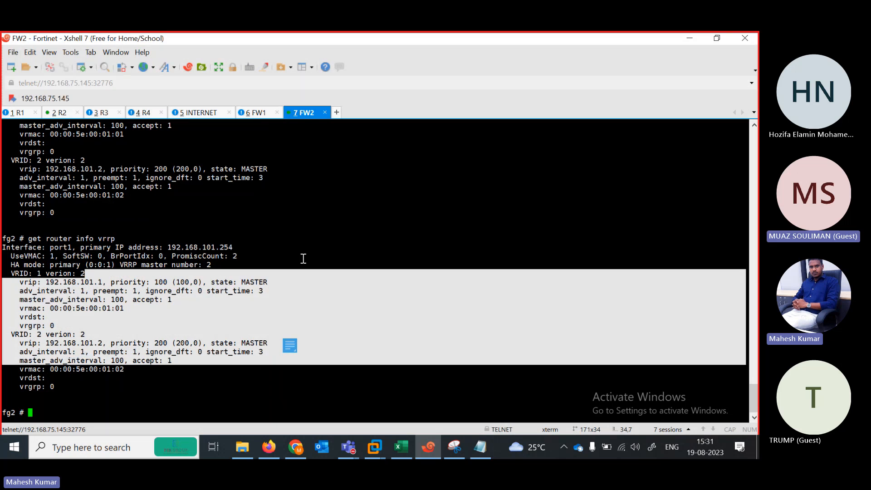
click(301, 257)
click(255, 113)
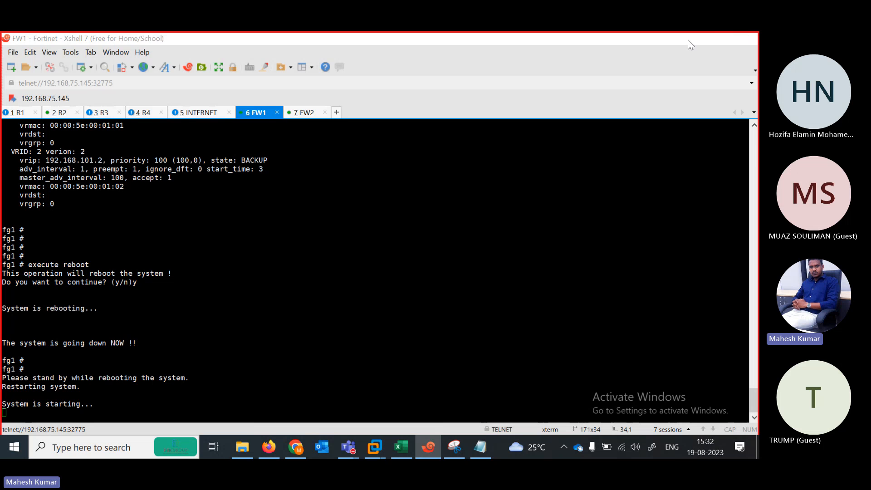
click(689, 38)
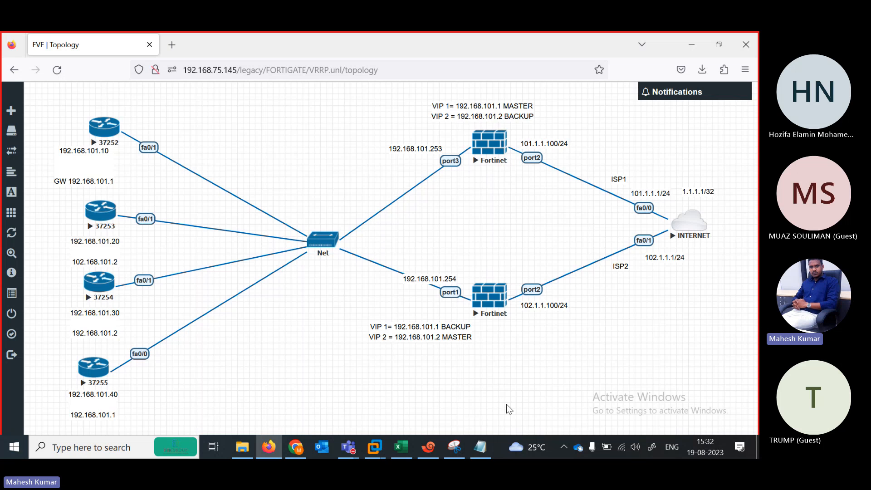
Highlight the 'set preempt enable' line in the Notepad VRRP notes, then return to the FW1 console.
click(480, 447)
click(76, 271)
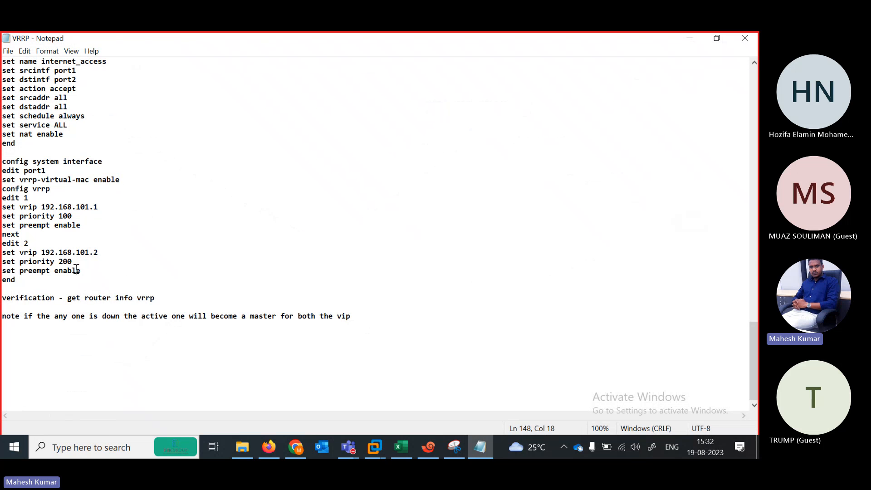
drag(81, 271, 2, 270)
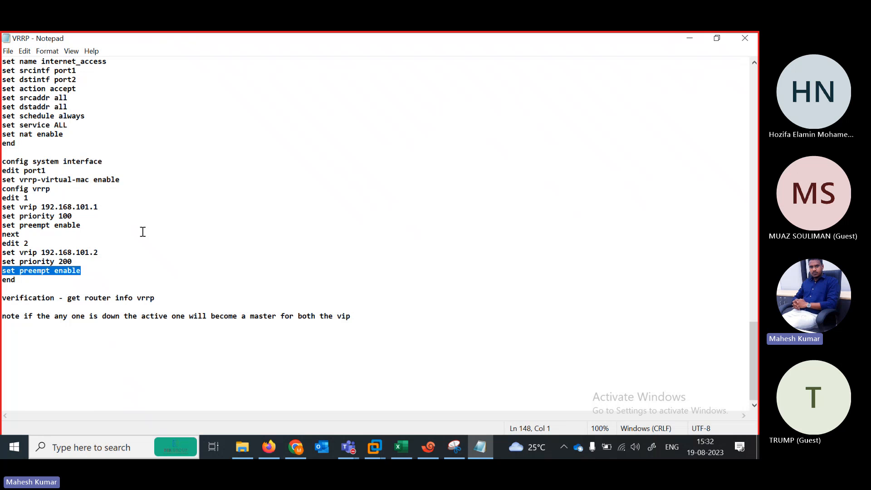
click(99, 269)
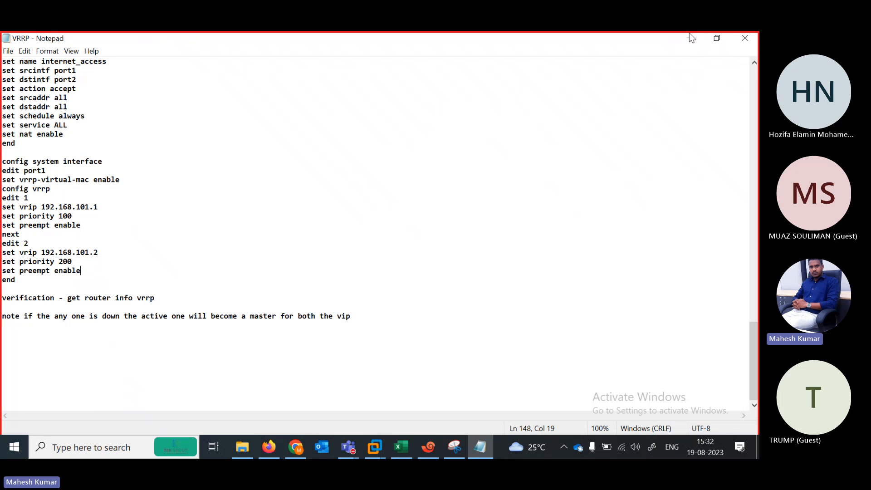
click(690, 36)
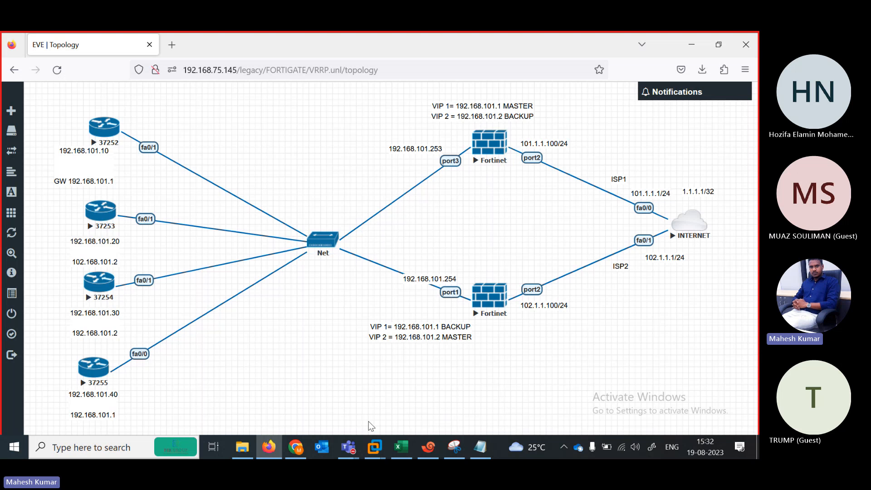
click(428, 447)
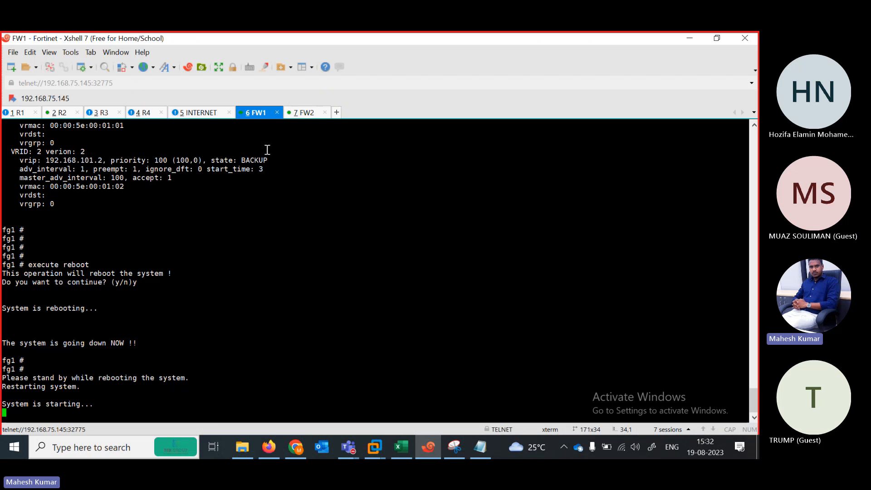
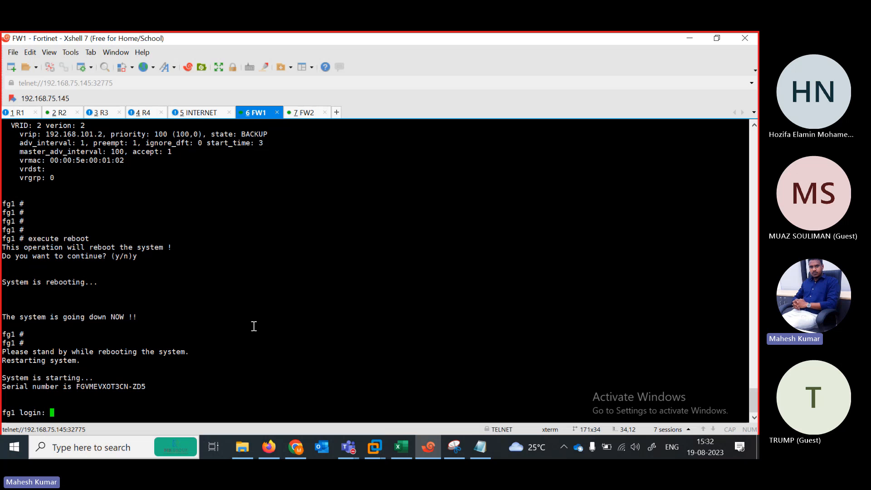
Log back into the rebooted FW1 as admin and run 'get router info vrrp'.
text(dmin)
key(Return)
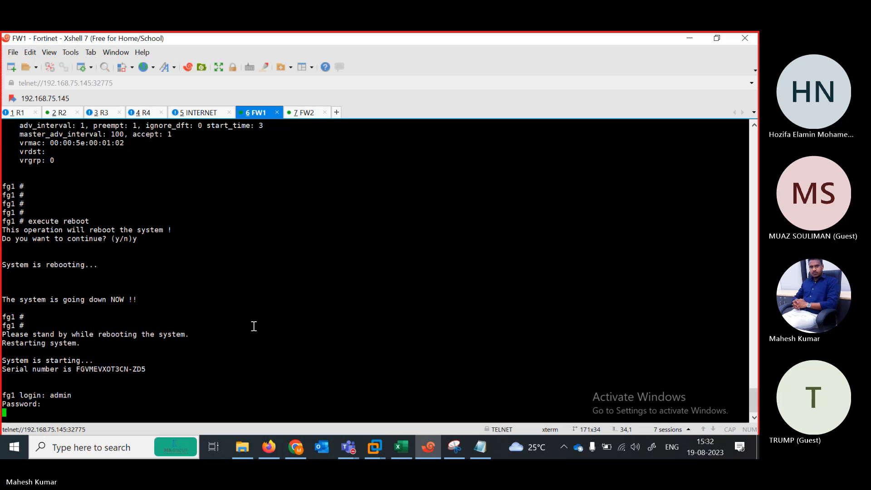
text(admin)
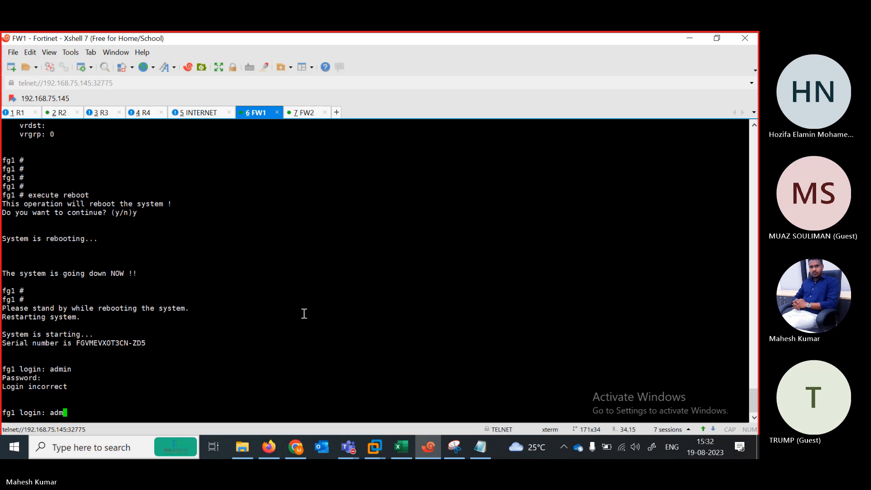
key(Return)
key(Return)
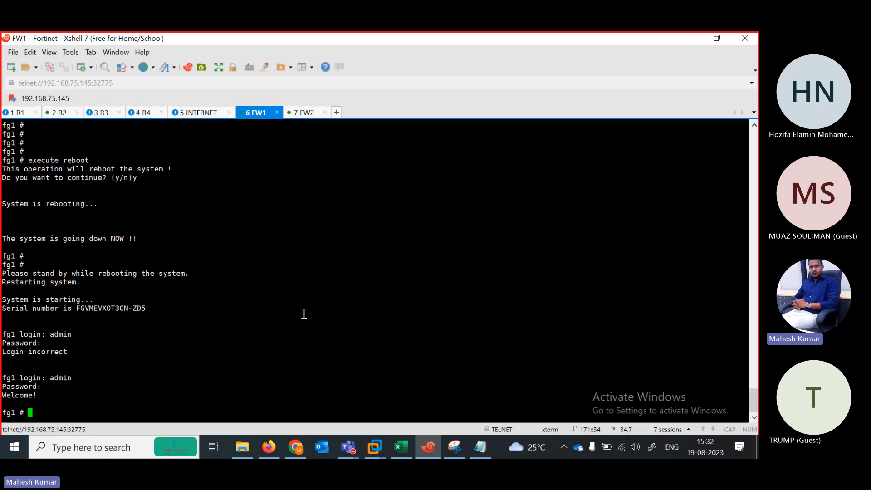
text(get router info vrrp)
key(Return)
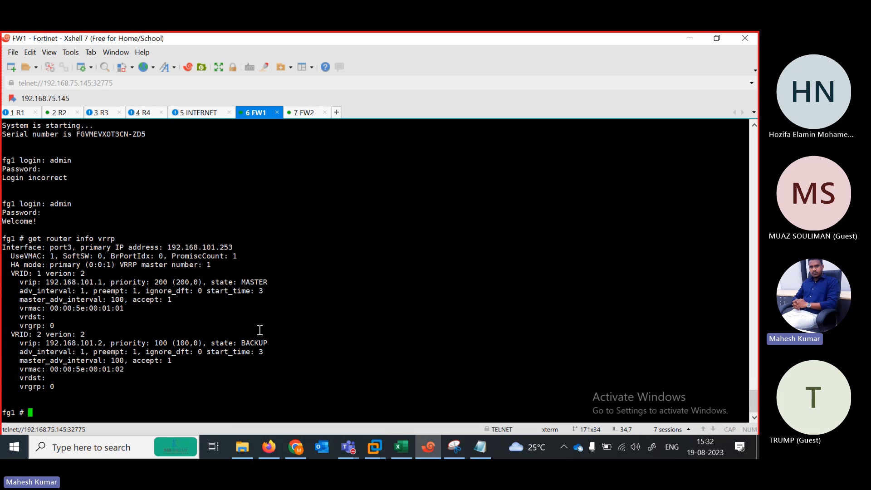
Rerun the VRRP status on FW2, highlighting VRID 2 MASTER and VRID 1 BACKUP, then minimise Xshell.
click(304, 112)
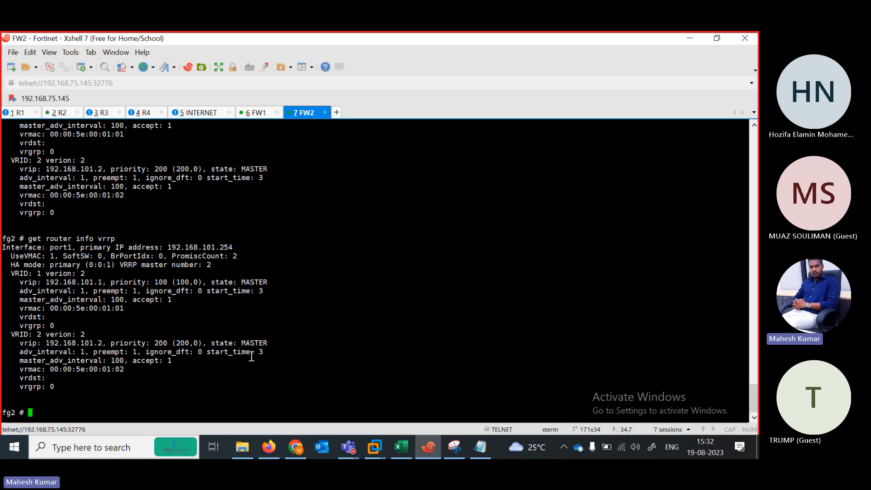
key(Up)
key(Return)
drag(272, 336, 228, 335)
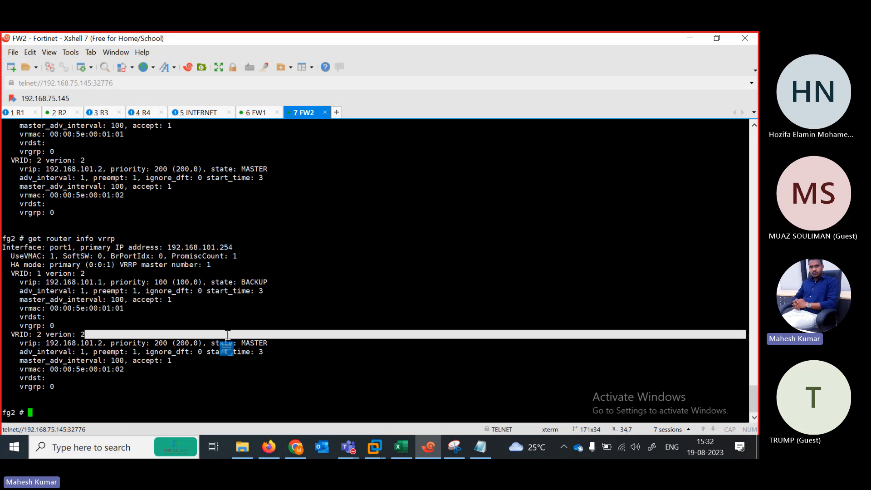
drag(277, 283, 215, 282)
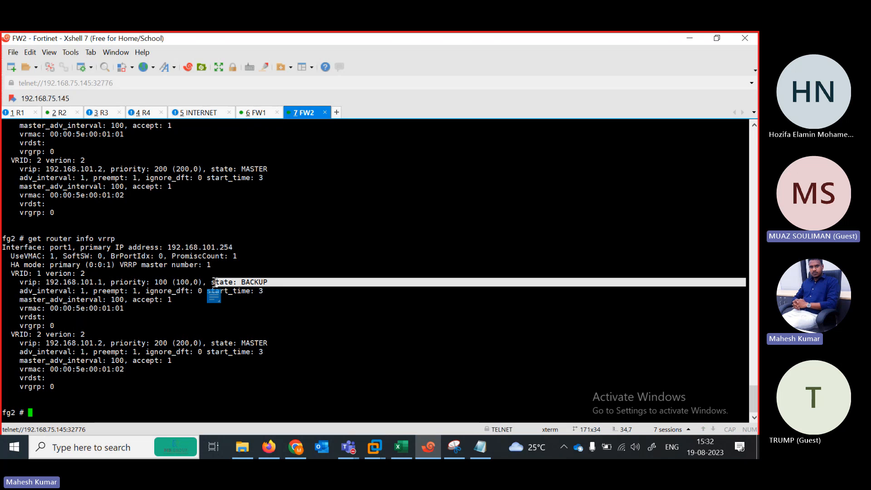
click(689, 39)
Enter DONE in cell B31 beside the VRRP row of the NSE ENGLISH course sheet.
mouse_move(348, 447)
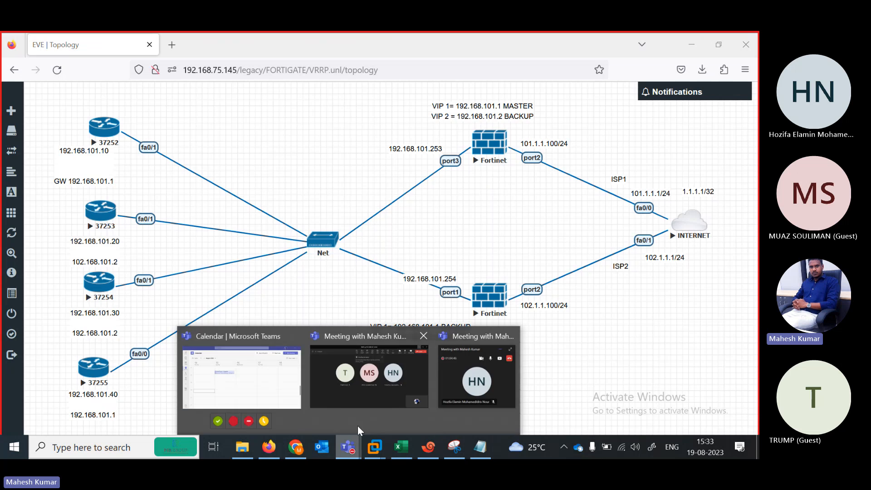
click(340, 402)
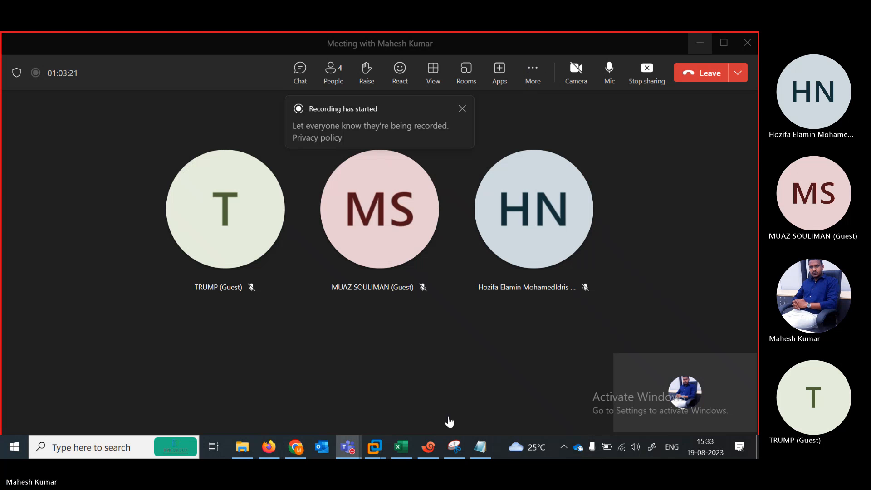
click(401, 448)
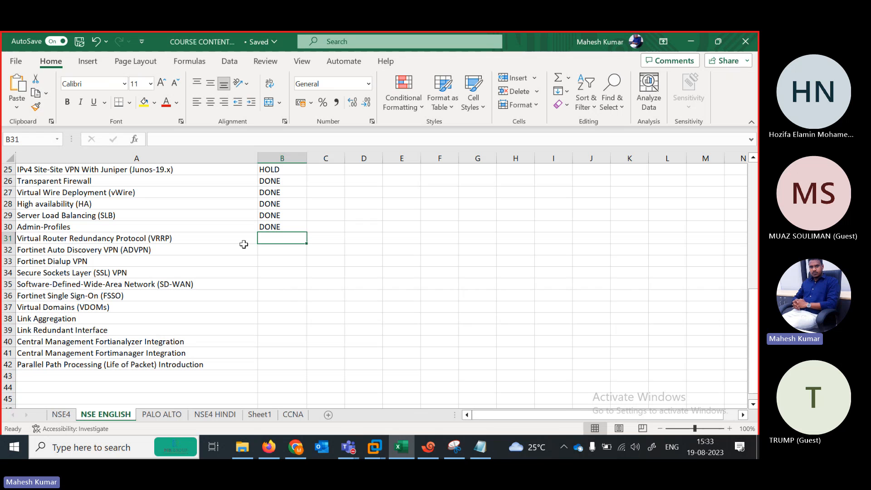
text(d)
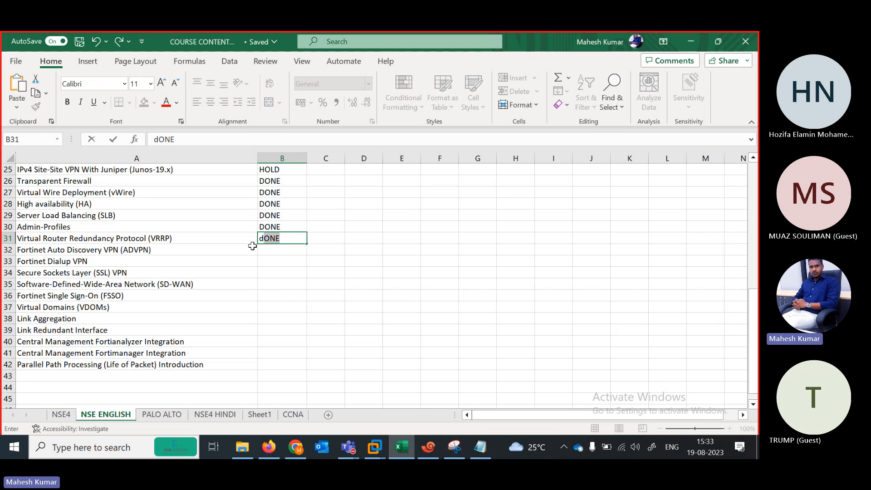
key(Return)
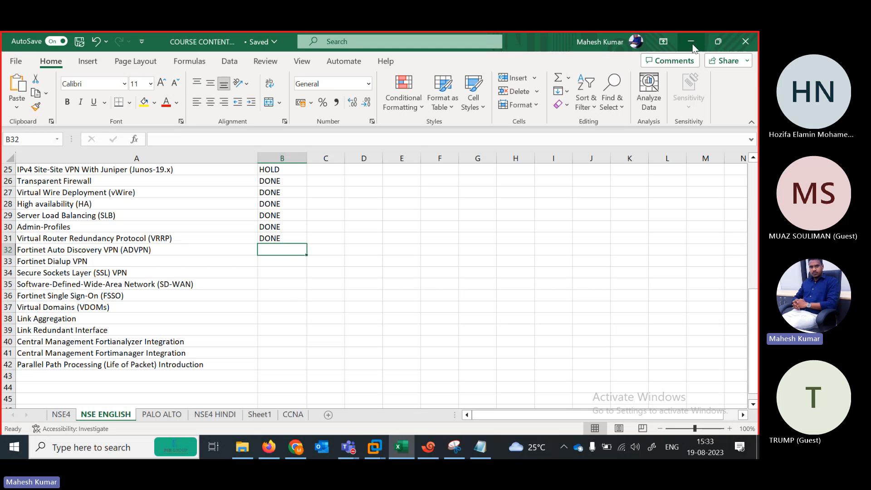
Stop the Teams meeting recording via More > Record and transcribe, confirming Stop.
key(alt+Tab)
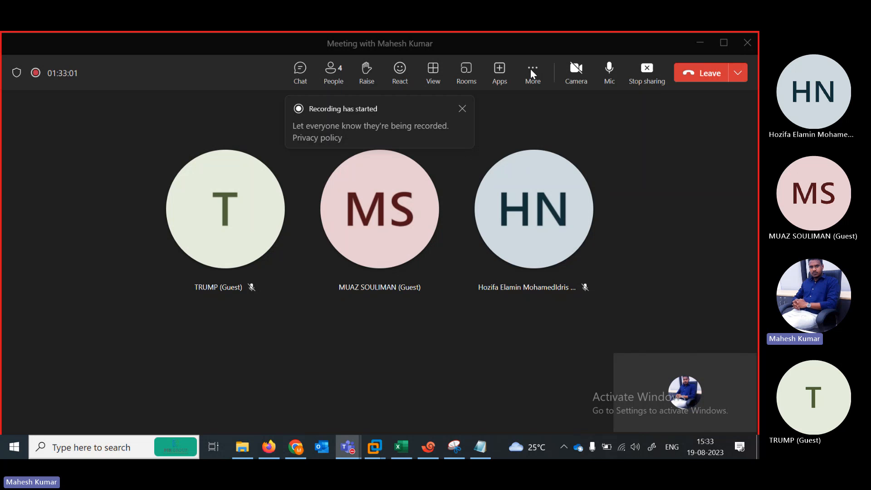
click(533, 74)
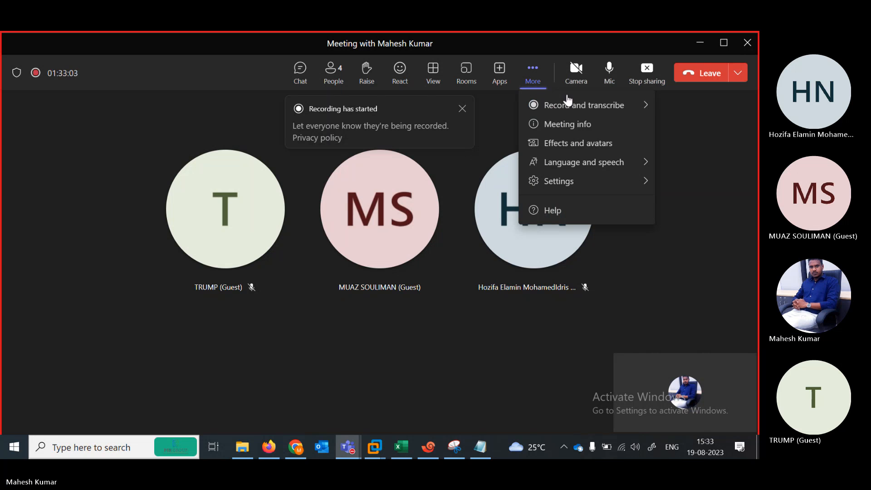
mouse_move(539, 107)
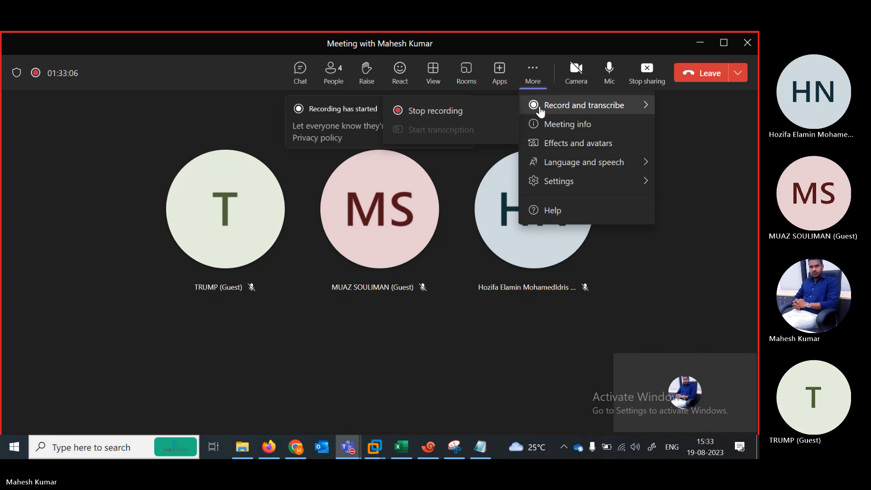
click(452, 117)
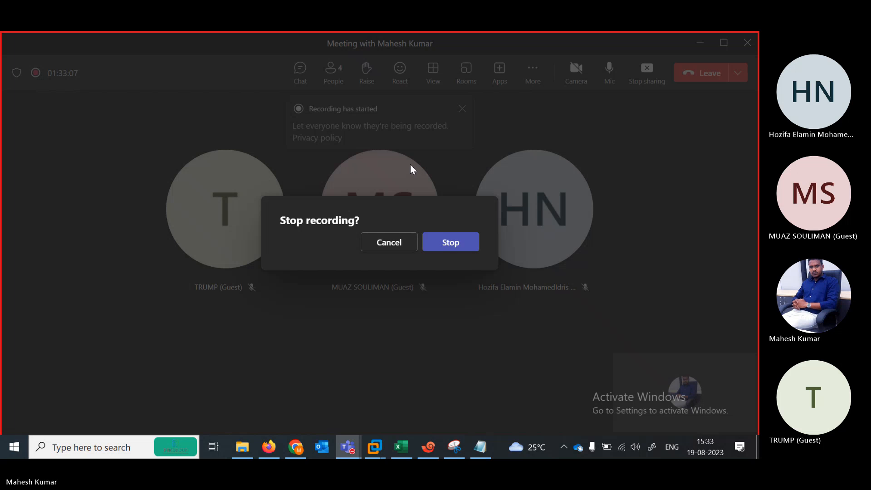
click(442, 244)
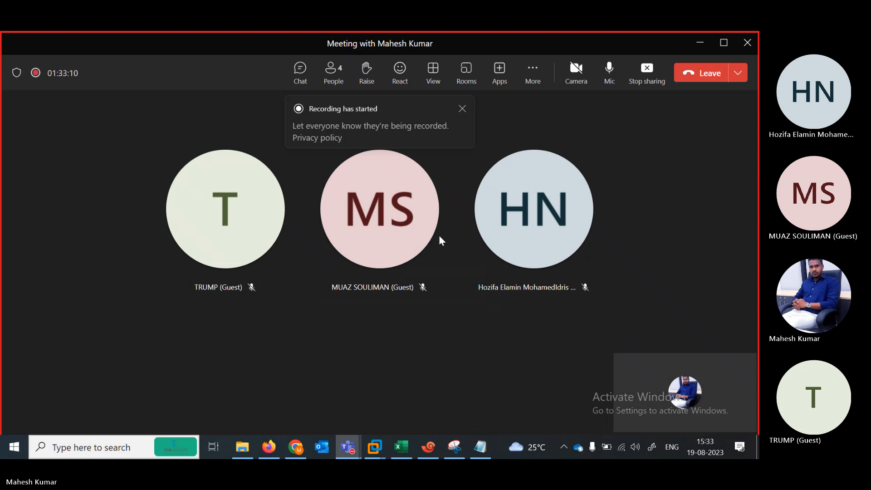